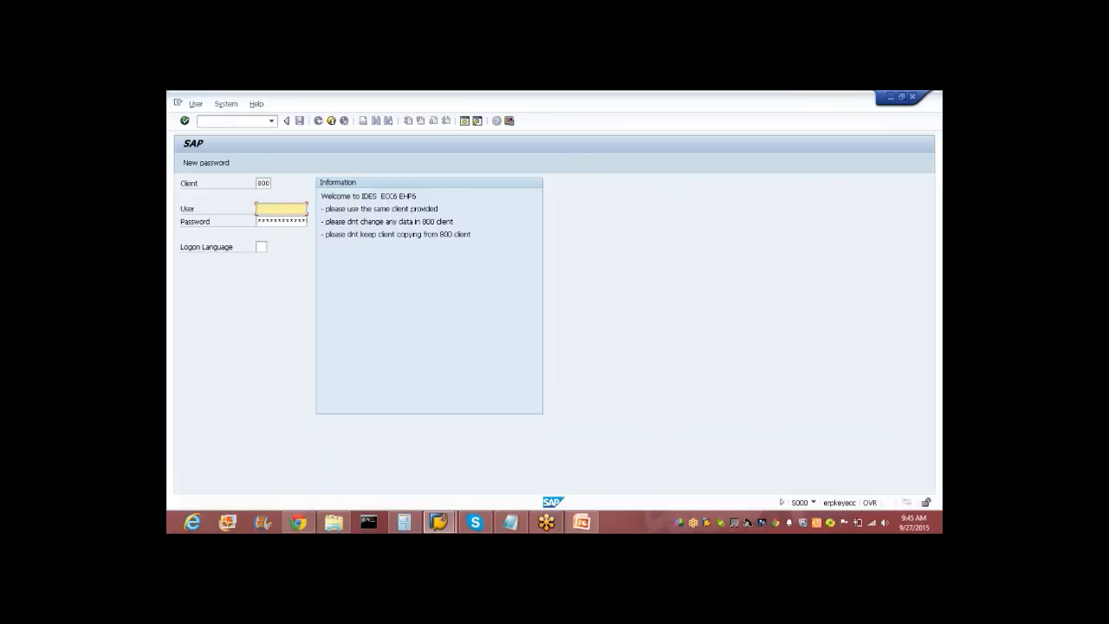
# Log on to client 800 with the remembered user name and the account password.
pyautogui.write('e')
pyautogui.press('Down')
pyautogui.press('Tab')
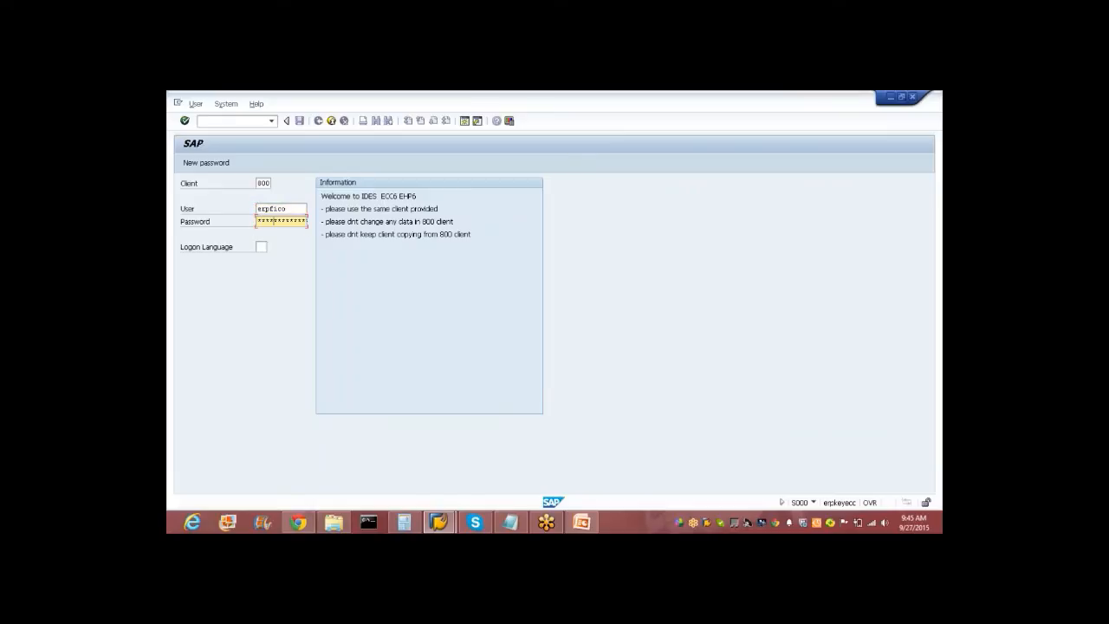
pyautogui.press('Return')
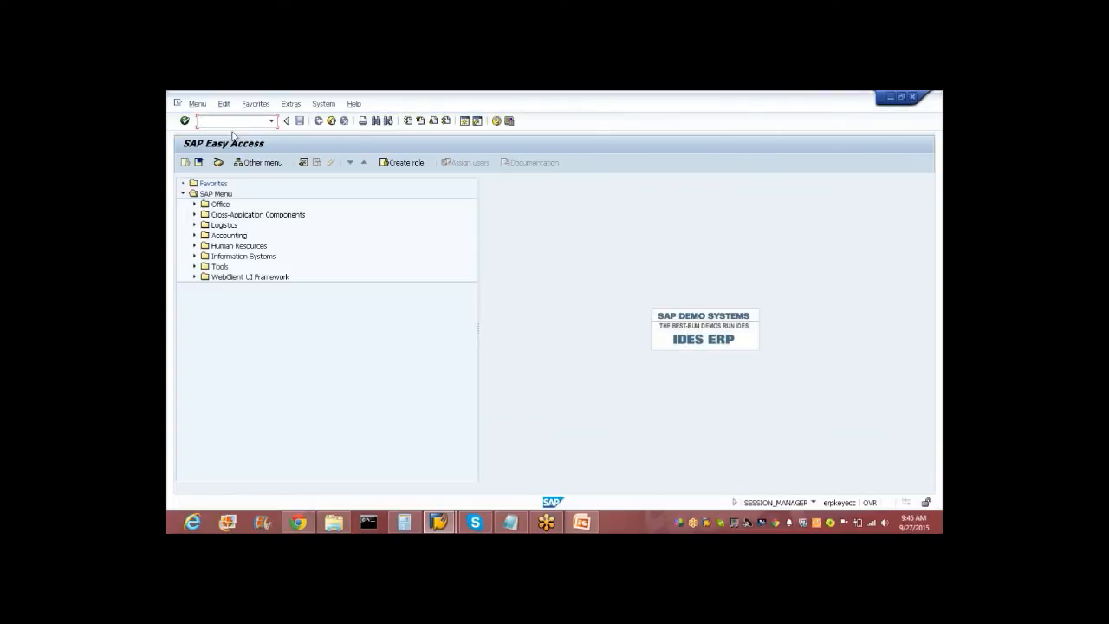
# Browse the Reference IMG to Profitability Analysis > Flows of Actual Values > Order and Project Settlement, then start F-02.
pyautogui.write('spro')
pyautogui.press('Return')
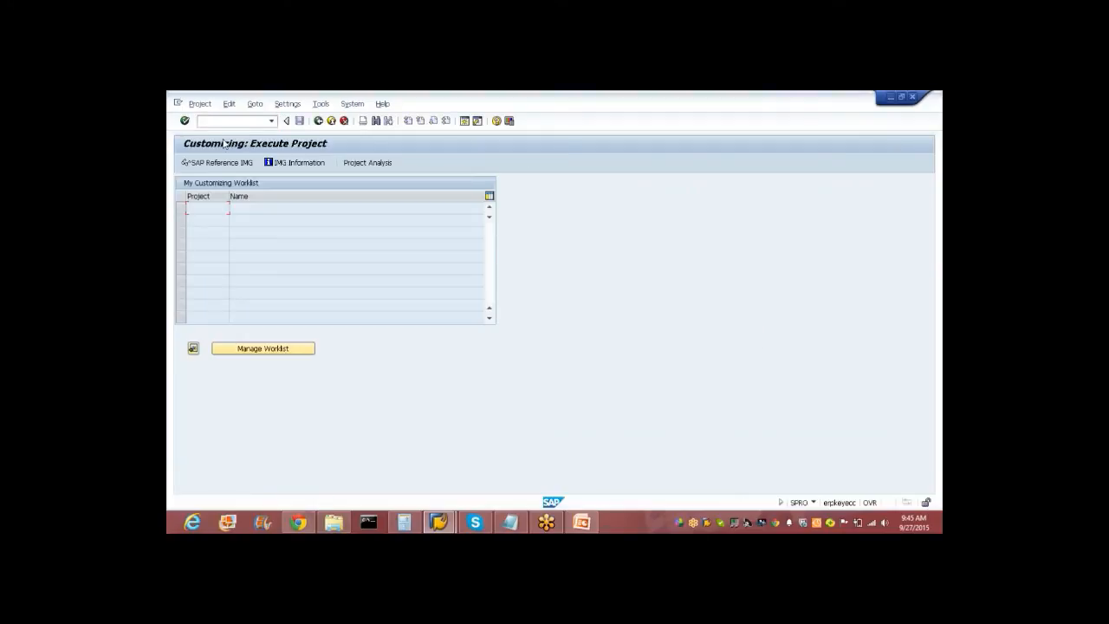
pyautogui.click(191, 163)
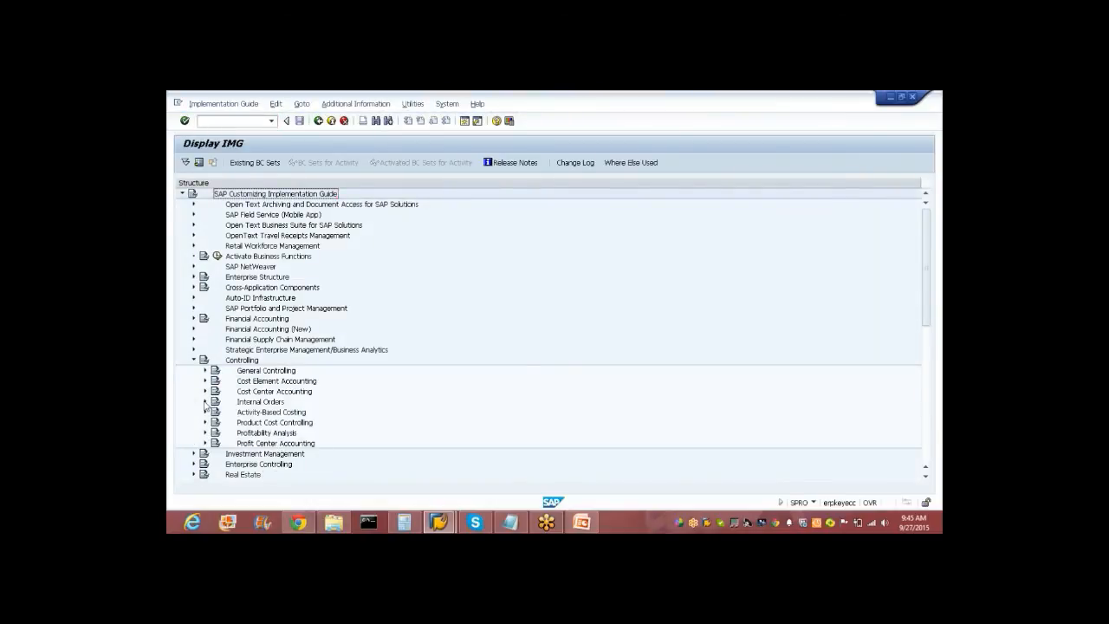
pyautogui.click(206, 402)
pyautogui.click(206, 392)
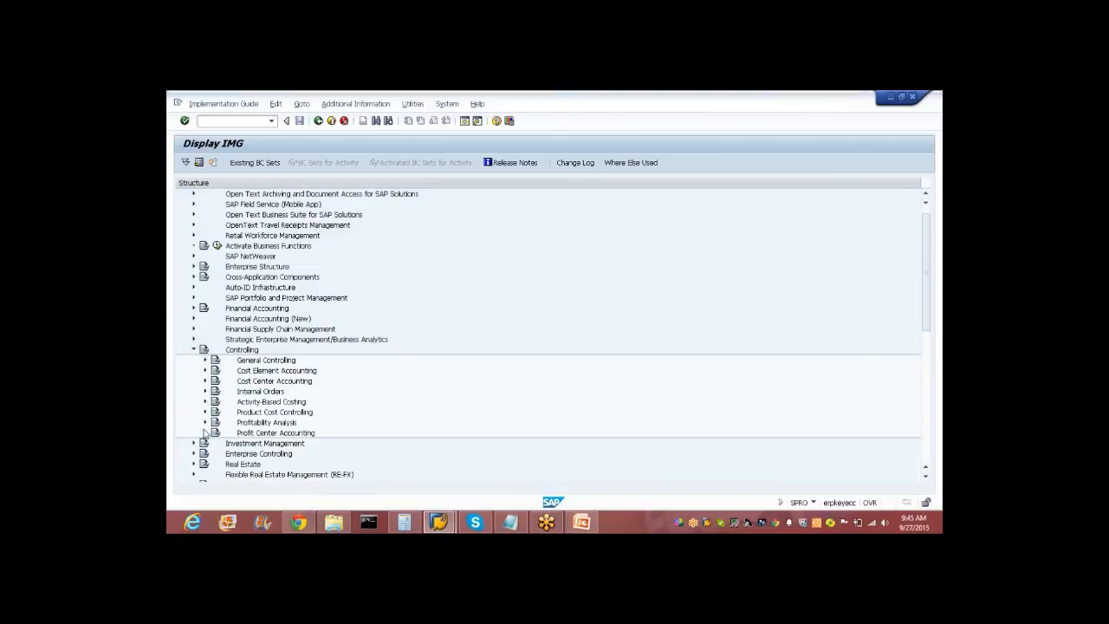
pyautogui.click(205, 422)
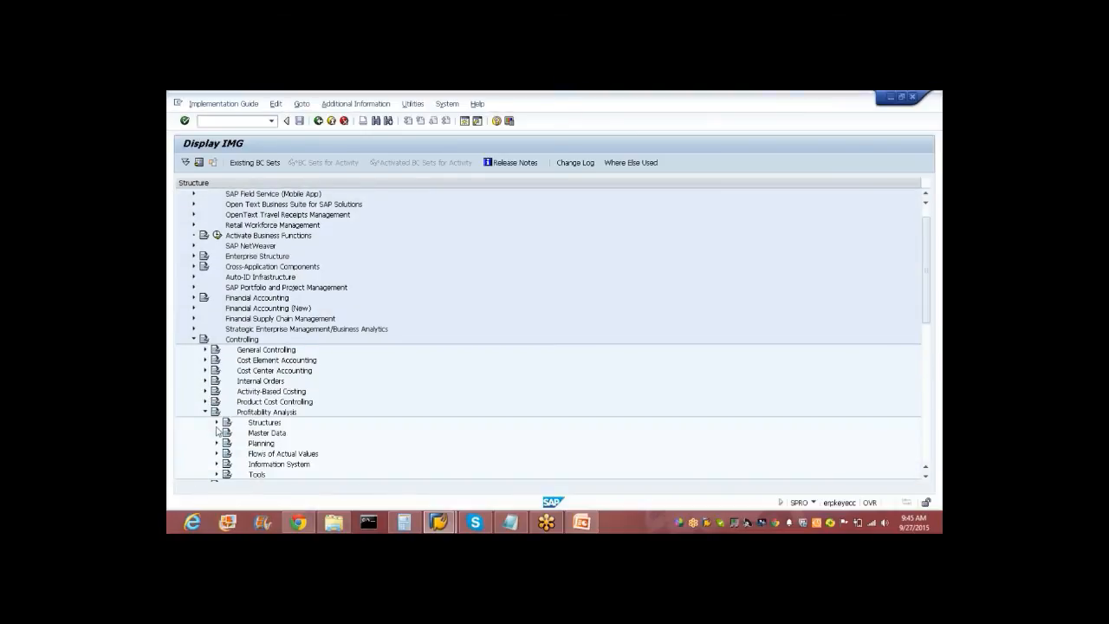
pyautogui.click(216, 453)
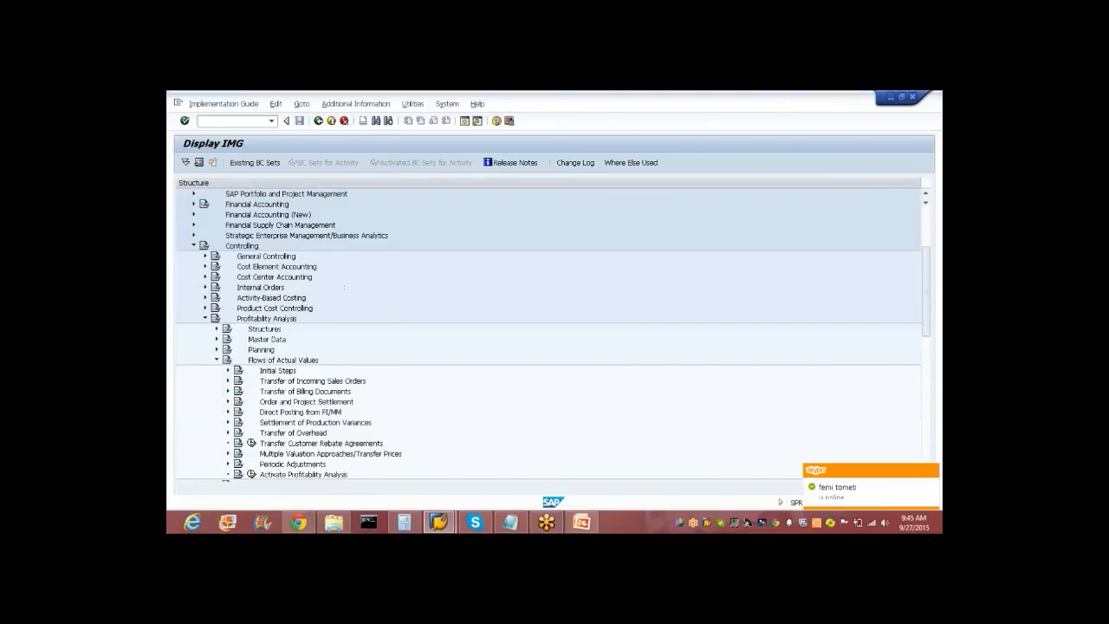
pyautogui.click(228, 402)
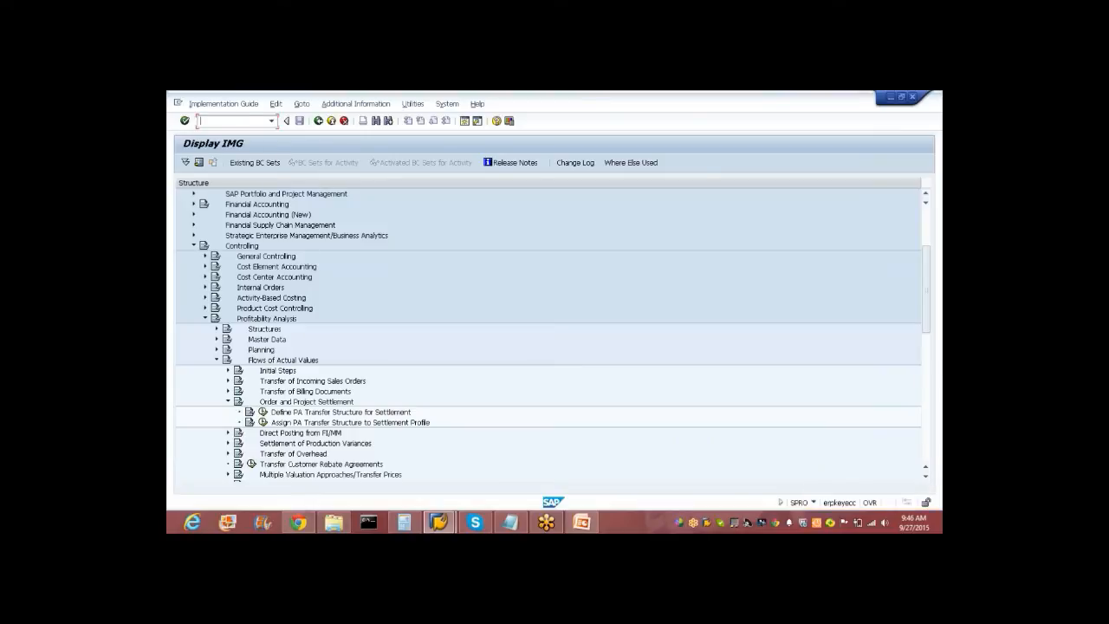
pyautogui.write('/nf-02')
pyautogui.press('Return')
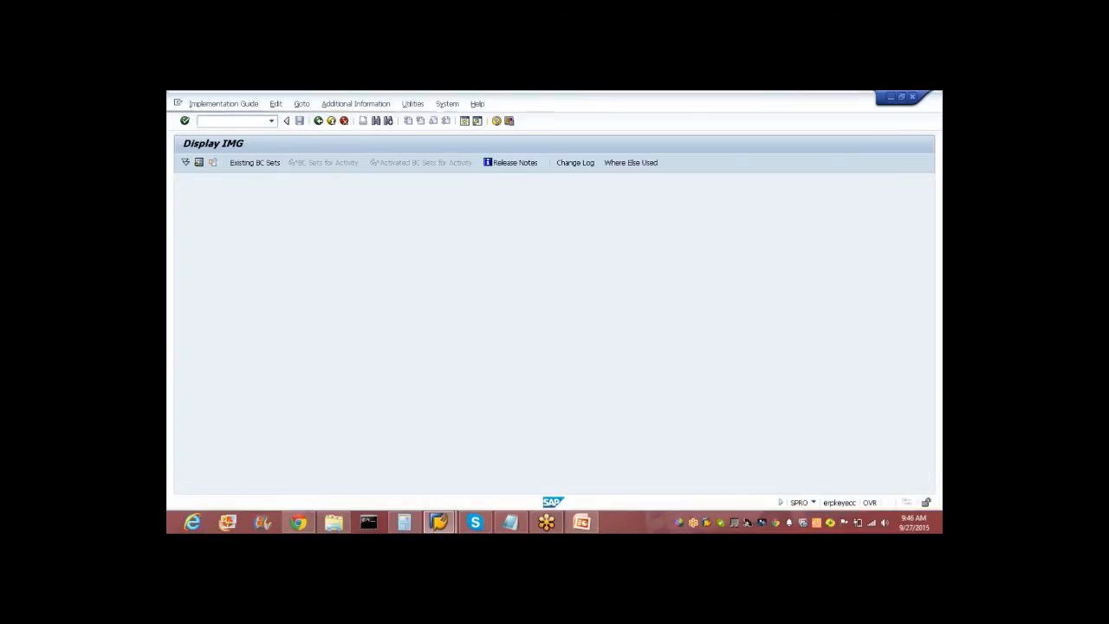
# Enter document date 27092015, company code WIND and currency INR in the posting header.
pyautogui.write('27')
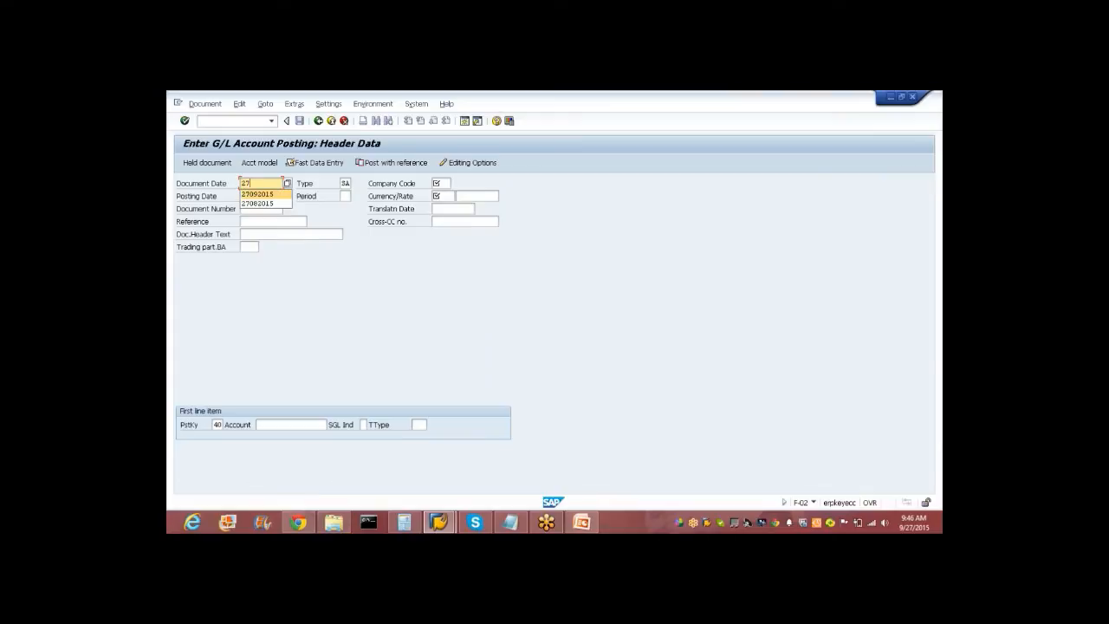
pyautogui.write('092015')
pyautogui.press('Tab')
pyautogui.press('Tab')
pyautogui.press('Tab')
pyautogui.hotkey('shift', 'Tab')
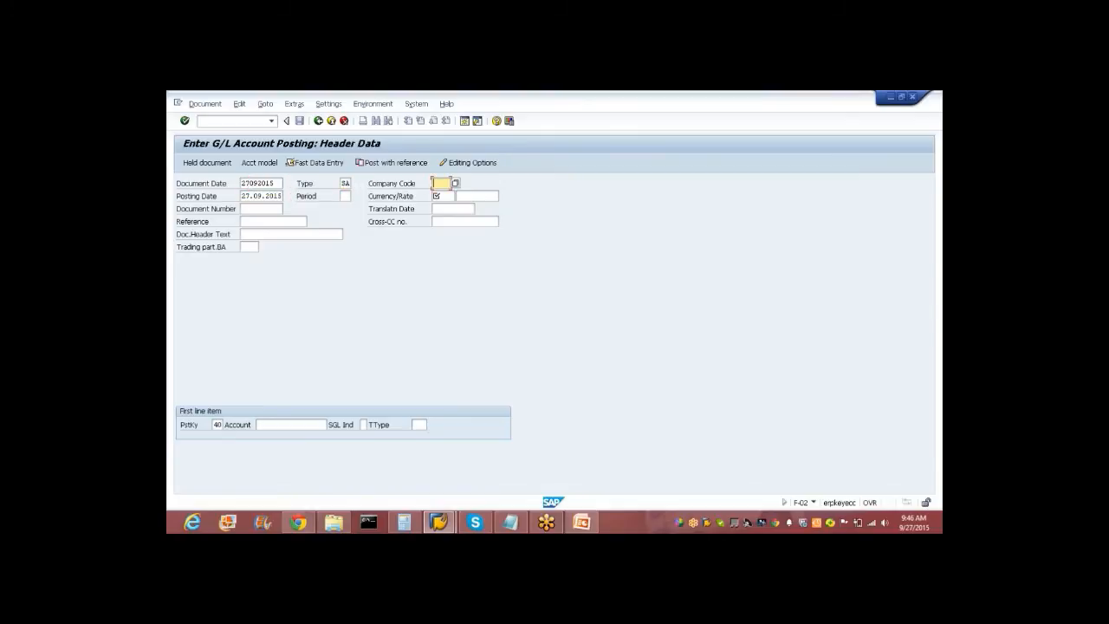
pyautogui.write('wind')
pyautogui.press('Tab')
pyautogui.press('Tab')
pyautogui.press('Tab')
pyautogui.write('inr')
pyautogui.press('Tab')
pyautogui.press('Tab')
pyautogui.press('Tab')
pyautogui.press('Tab')
pyautogui.press('Tab')
pyautogui.press('Tab')
pyautogui.press('Tab')
pyautogui.press('Tab')
pyautogui.press('Tab')
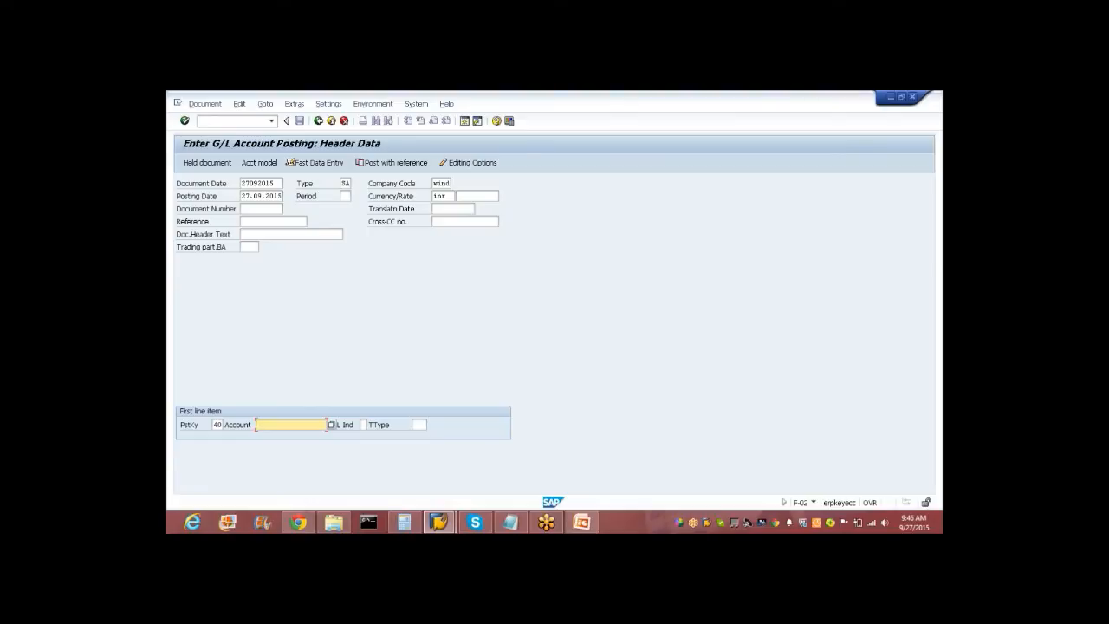
# Start a debit item for G/L account 4010 (TV & Radio ad cost).
pyautogui.write('4')
pyautogui.press('Down')
pyautogui.press('Down')
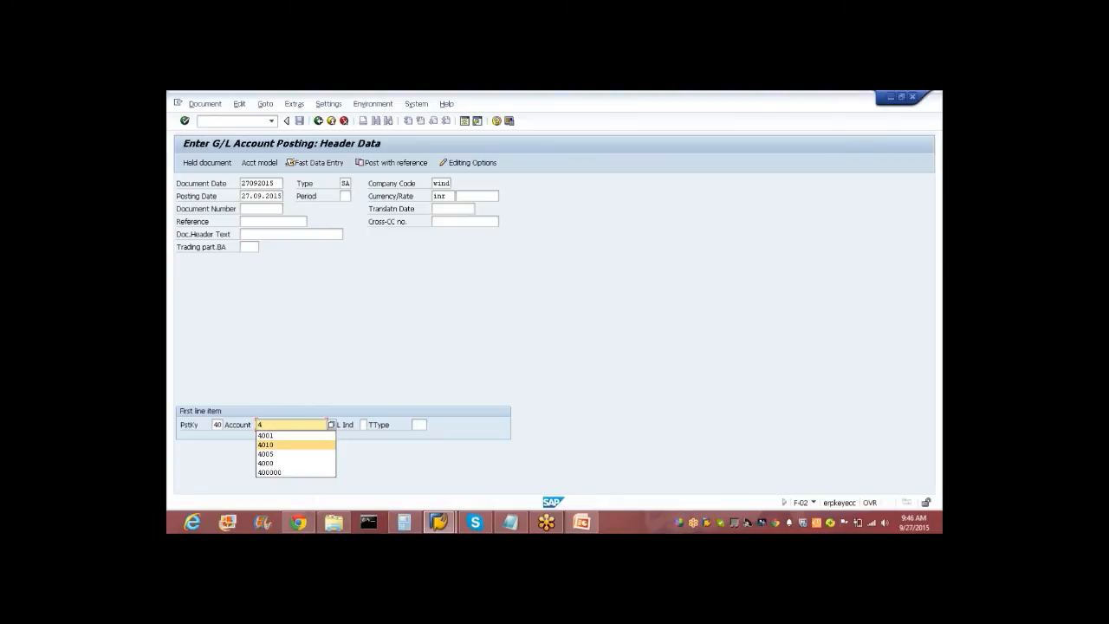
pyautogui.press('Return')
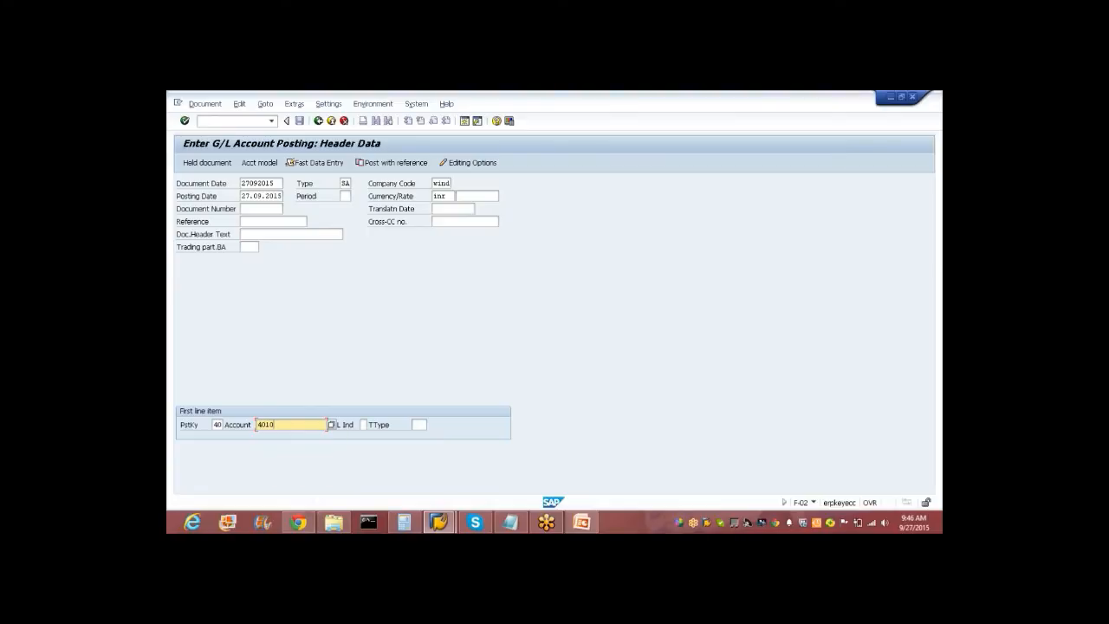
pyautogui.press('Return')
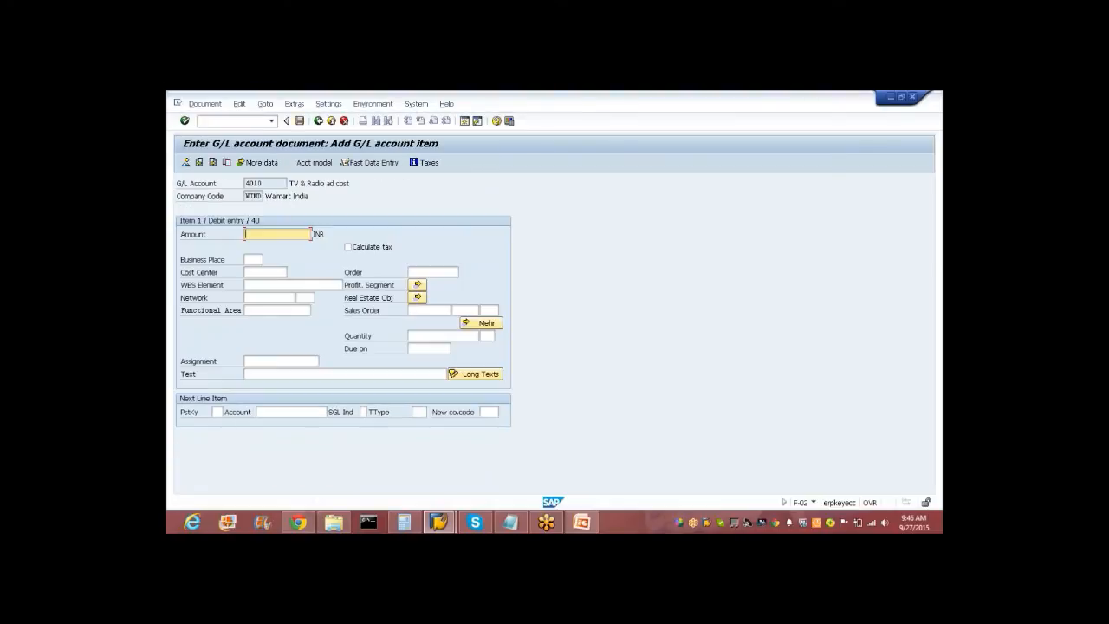
# Give the debit item amount 40000 and assign internal order 400237.
pyautogui.write('1')
pyautogui.press('BackSpace')
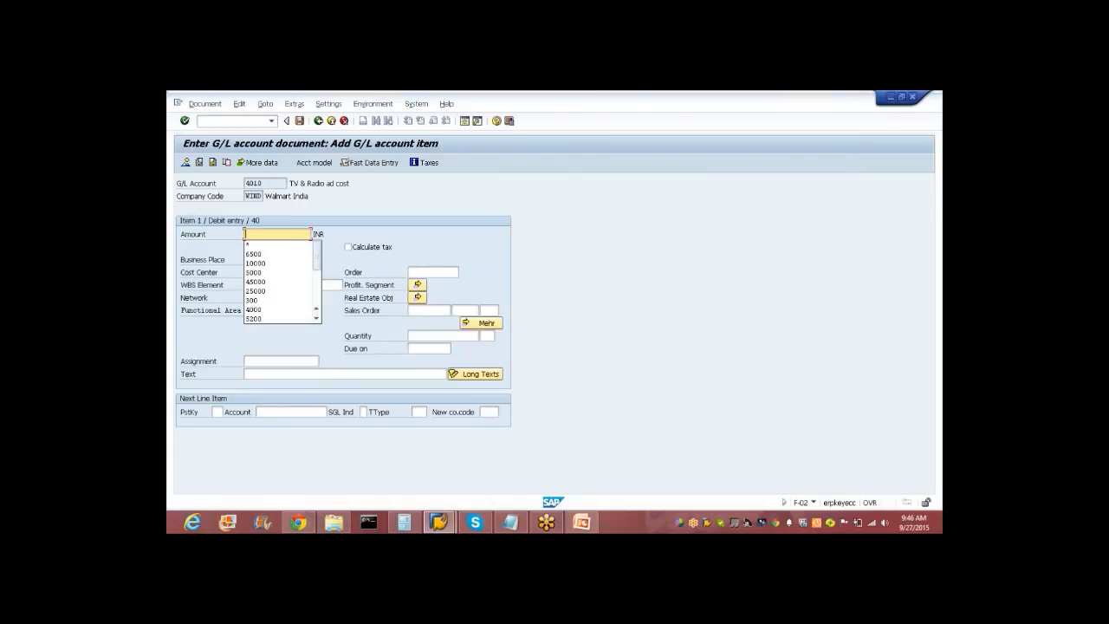
pyautogui.write('400')
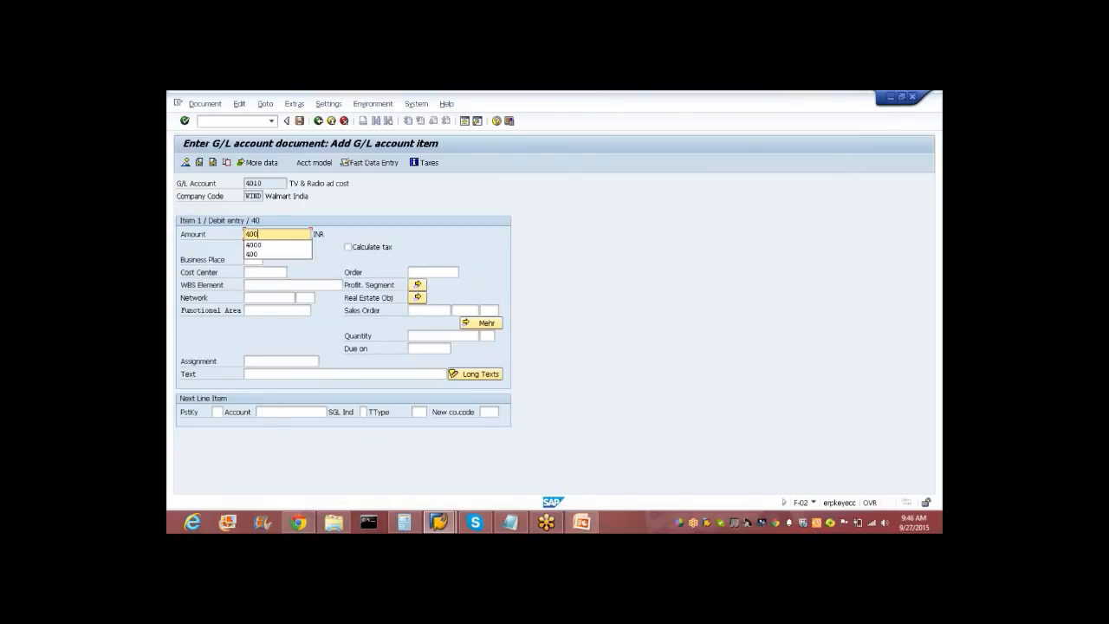
pyautogui.write('00')
pyautogui.press('Tab')
pyautogui.press('Tab')
pyautogui.press('Tab')
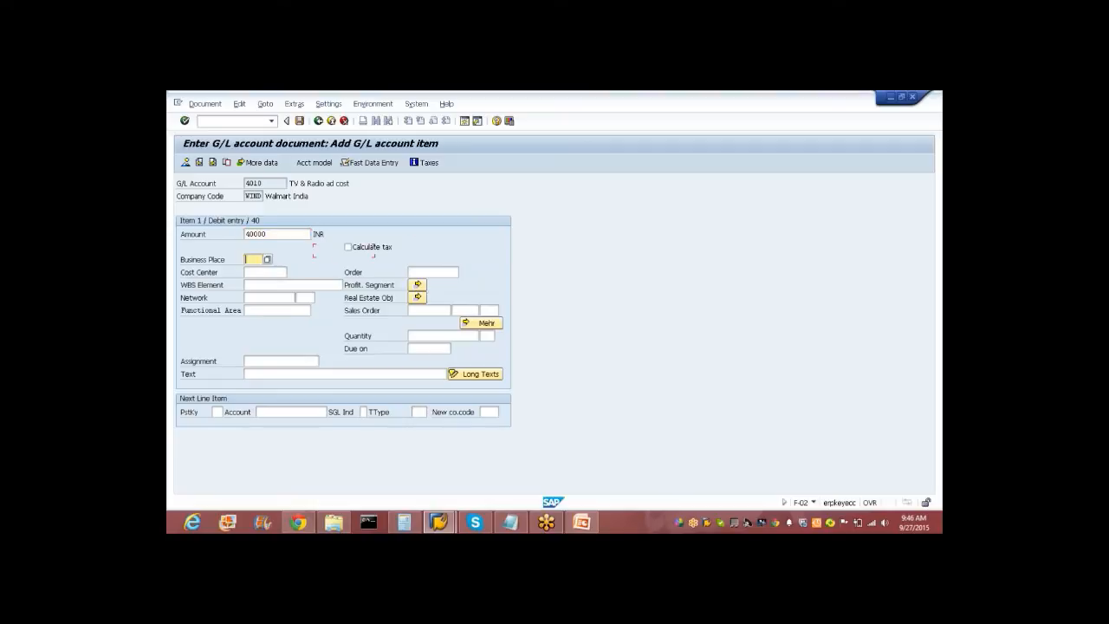
pyautogui.press('Tab')
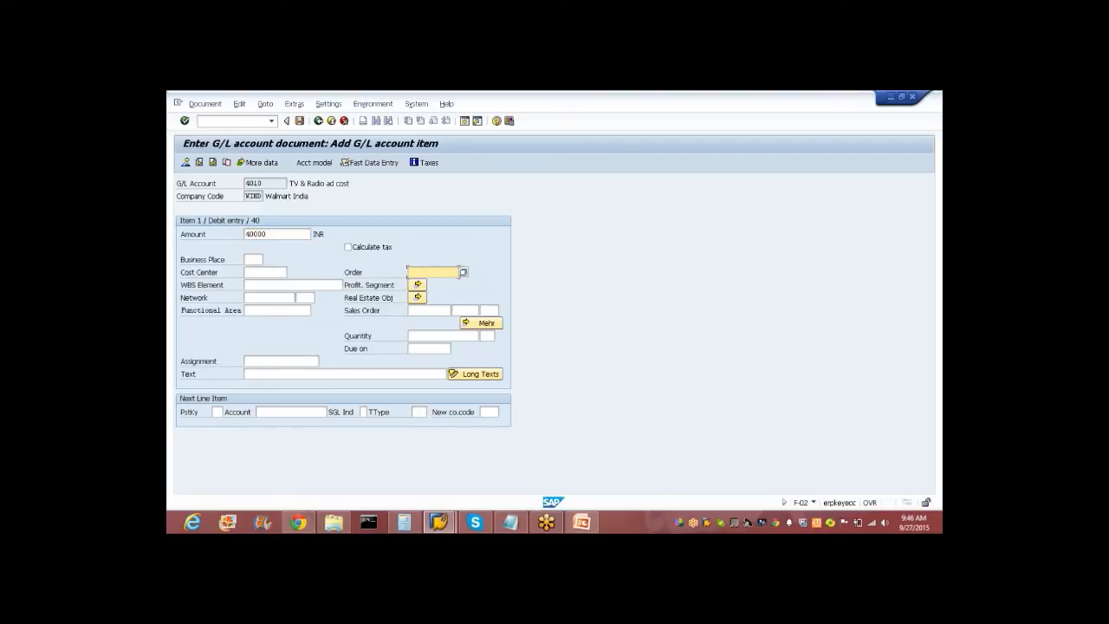
pyautogui.press('F4')
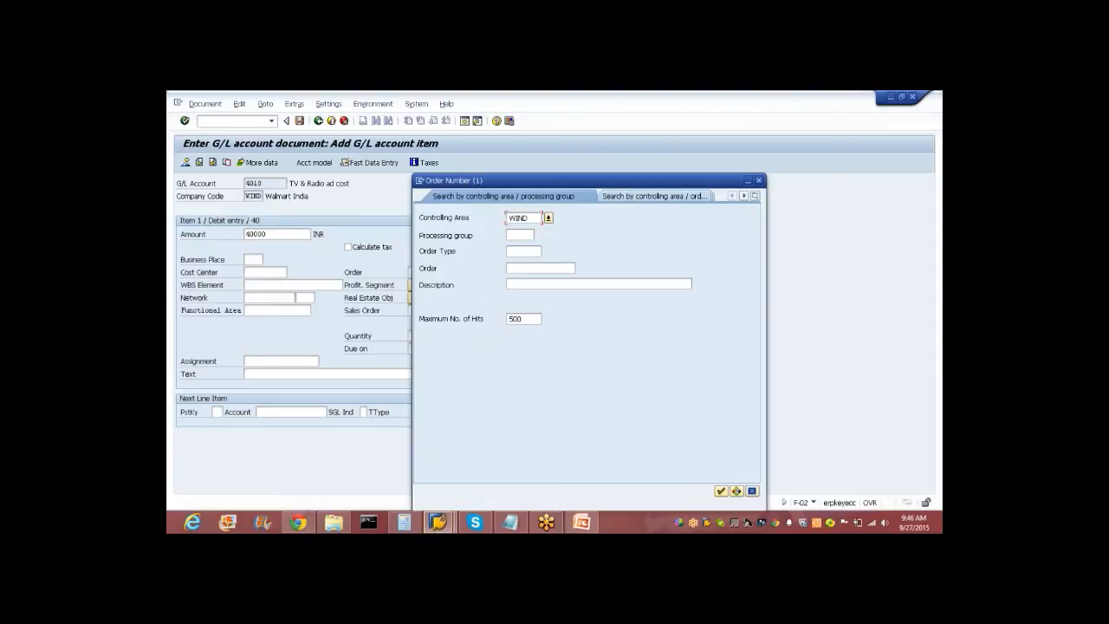
pyautogui.press('Return')
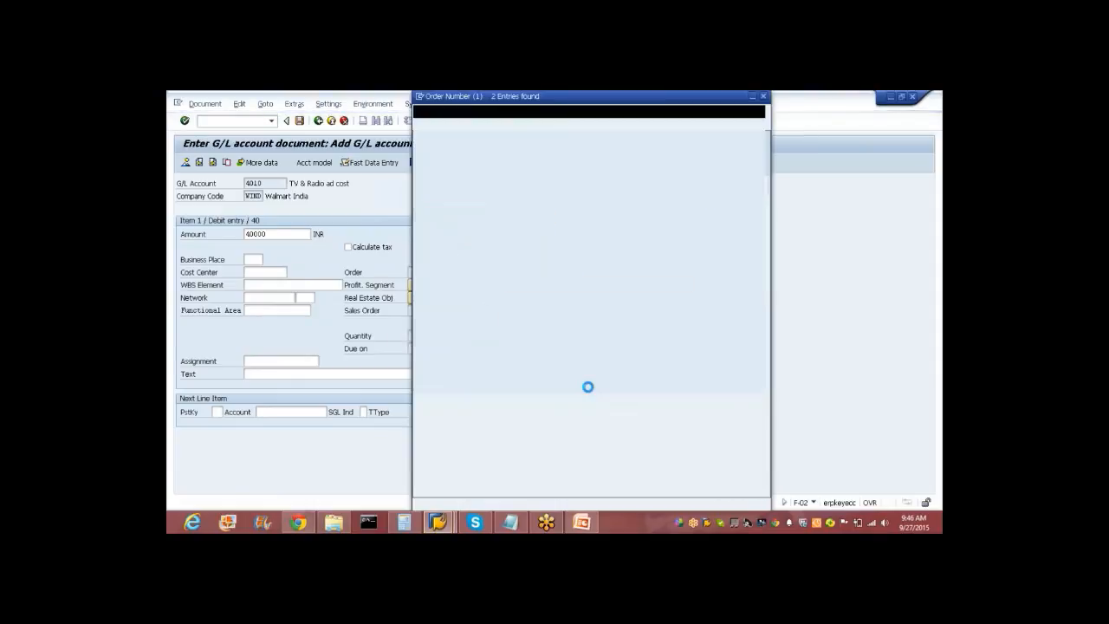
pyautogui.doubleClick(498, 194)
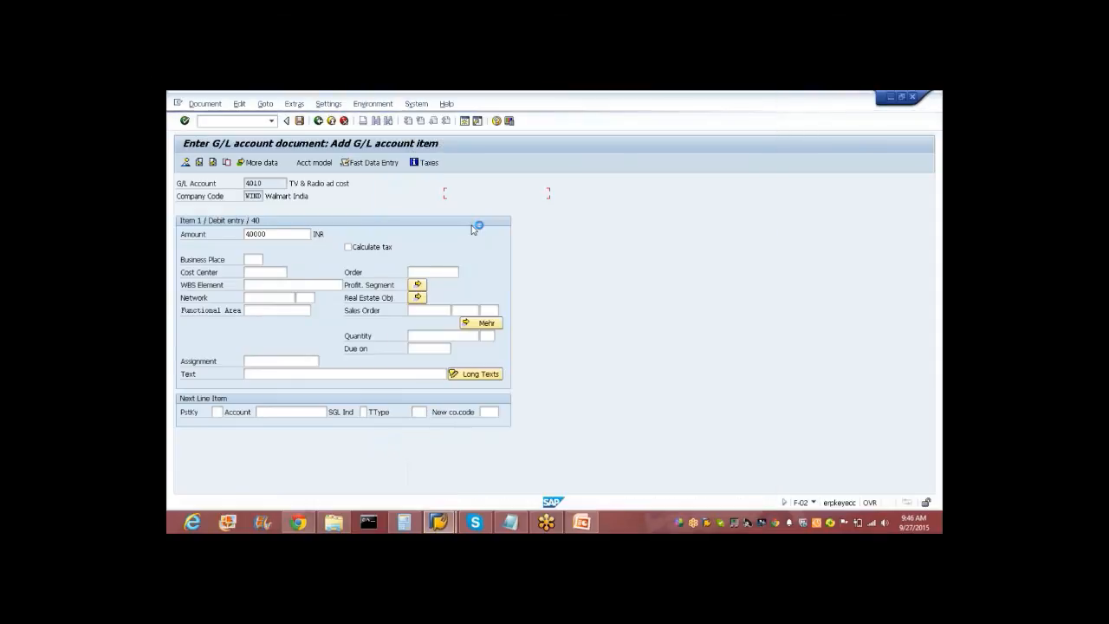
# Add a credit line with posting key 50 for account 1001 HSBC BANK, amount *.
pyautogui.click(217, 411)
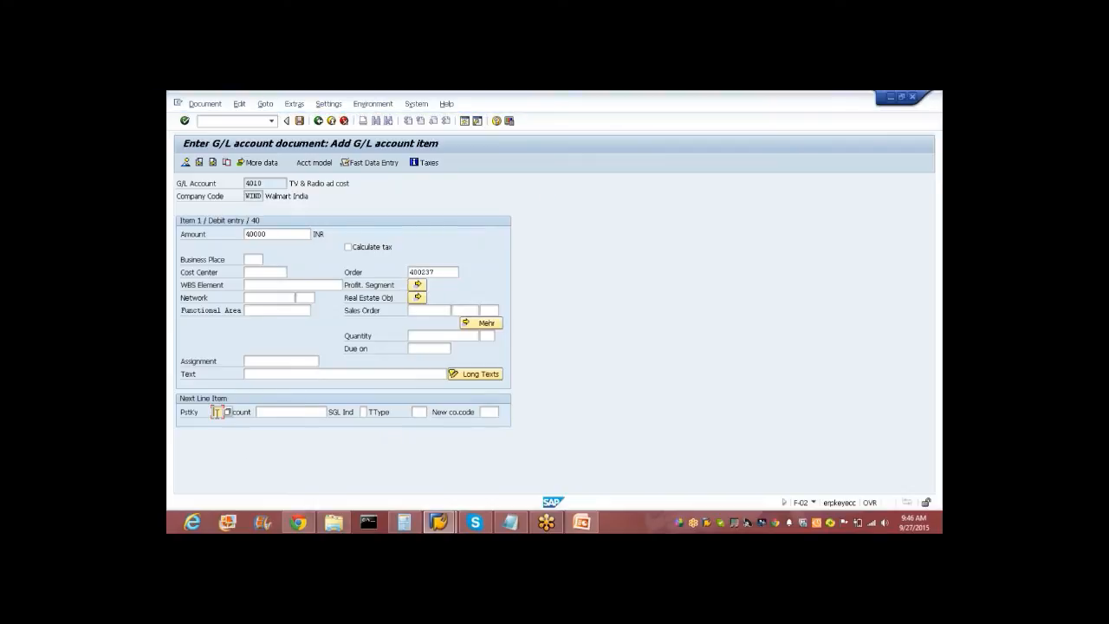
pyautogui.write('50')
pyautogui.press('Tab')
pyautogui.write('1001')
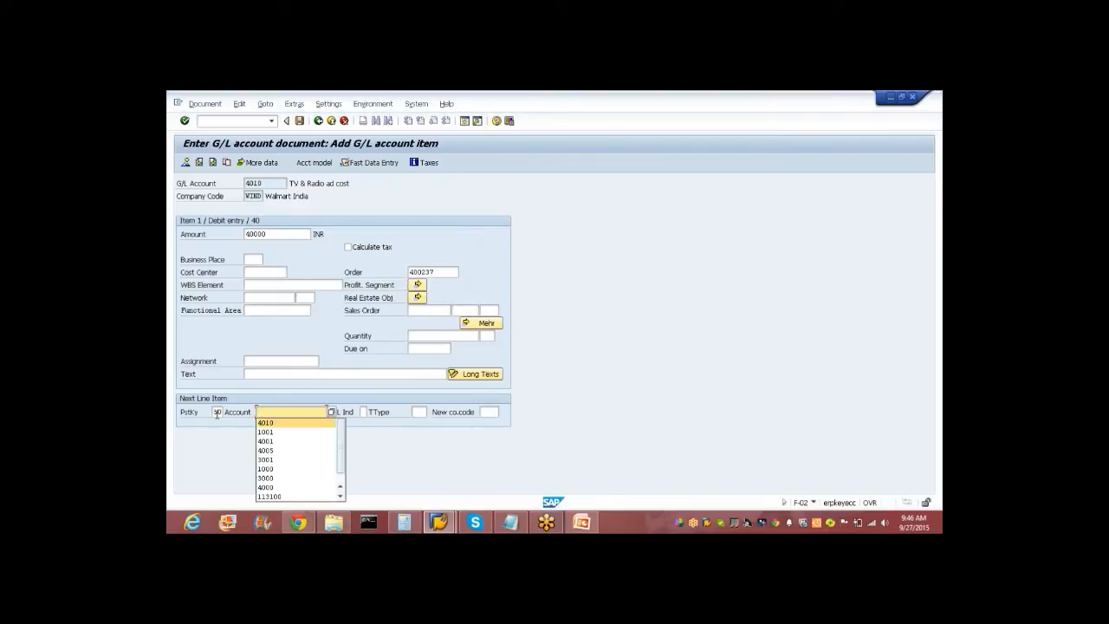
pyautogui.press('Return')
pyautogui.write('*')
pyautogui.press('Tab')
pyautogui.press('Tab')
pyautogui.write('WRES')
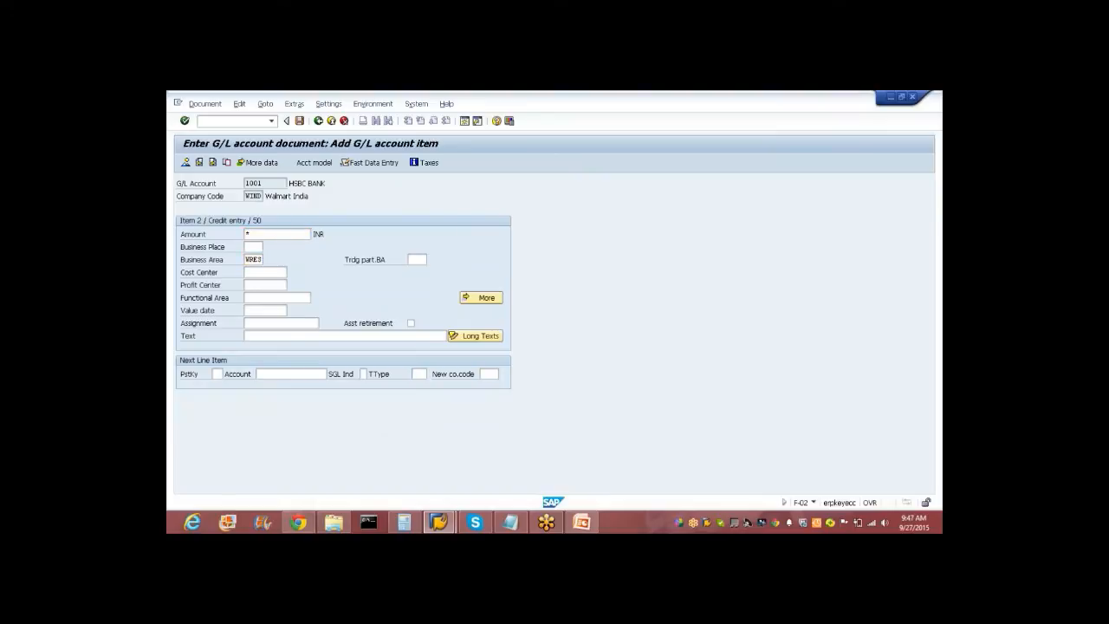
pyautogui.press('Return')
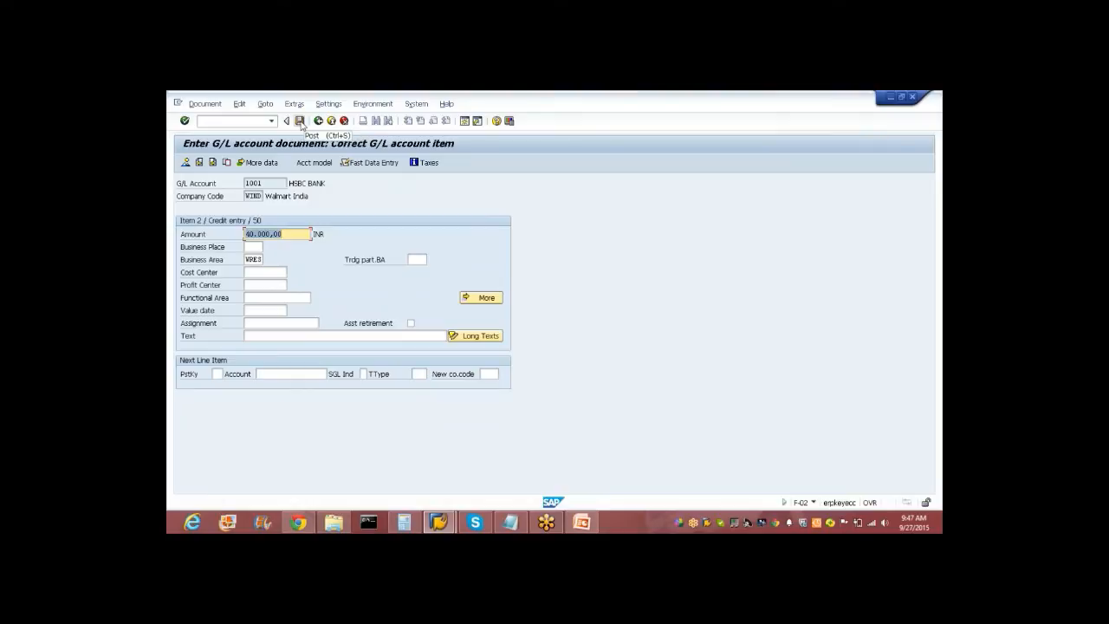
pyautogui.click(300, 121)
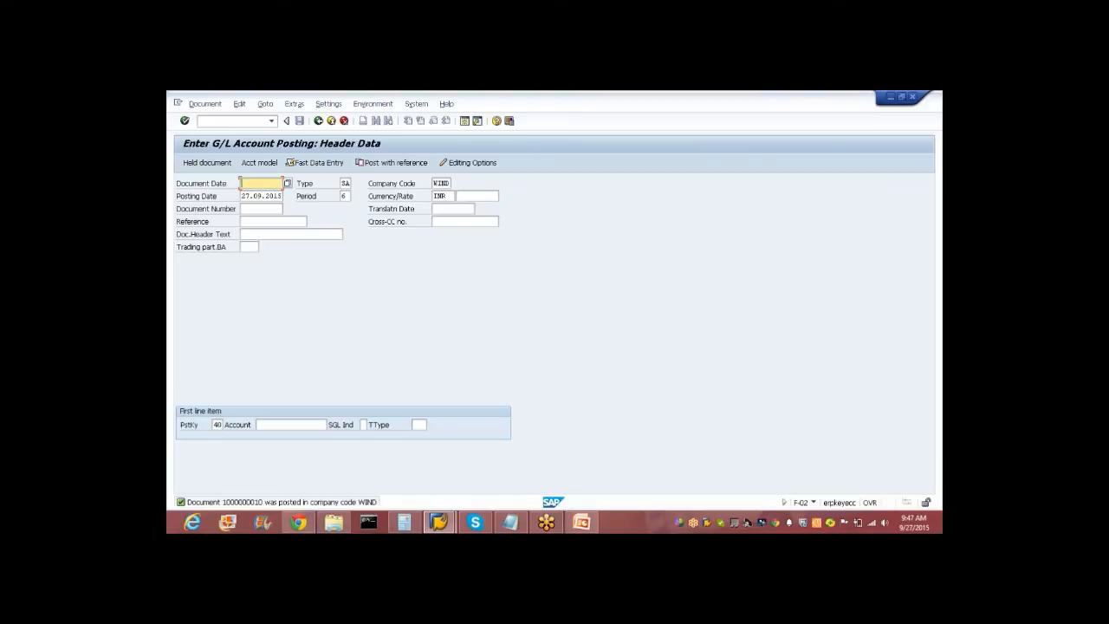
# Return to the SAP Easy Access menu with /n.
pyautogui.click(212, 121)
pyautogui.write('/n')
pyautogui.press('Return')
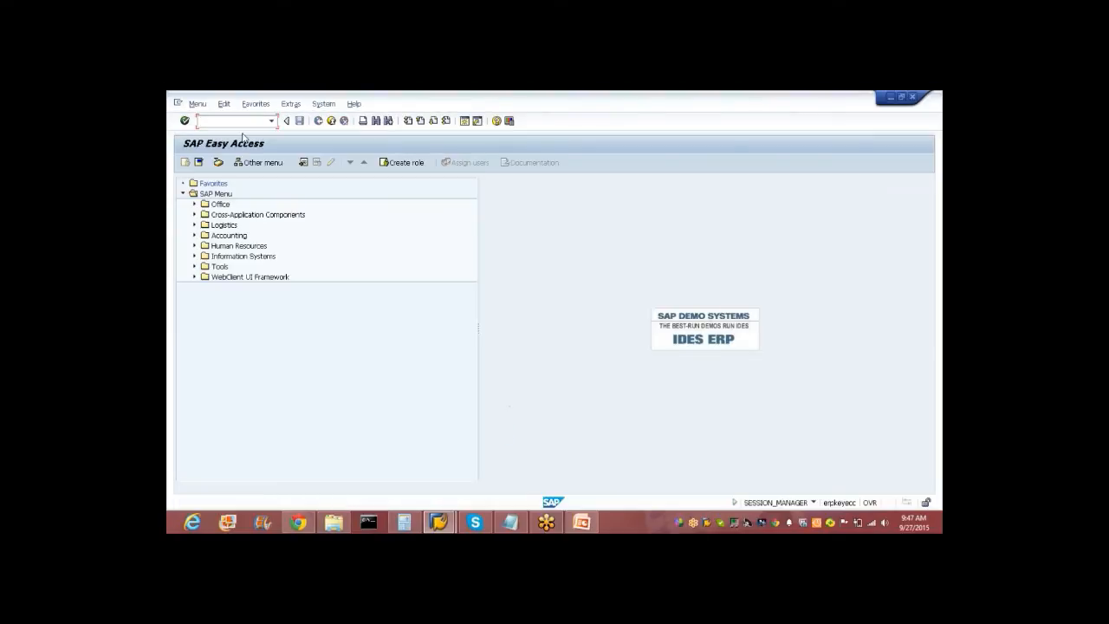
# Navigate the Reference IMG to Order and Project Settlement and run Define PA Transfer Structure for Settlement.
pyautogui.write('spro')
pyautogui.press('Return')
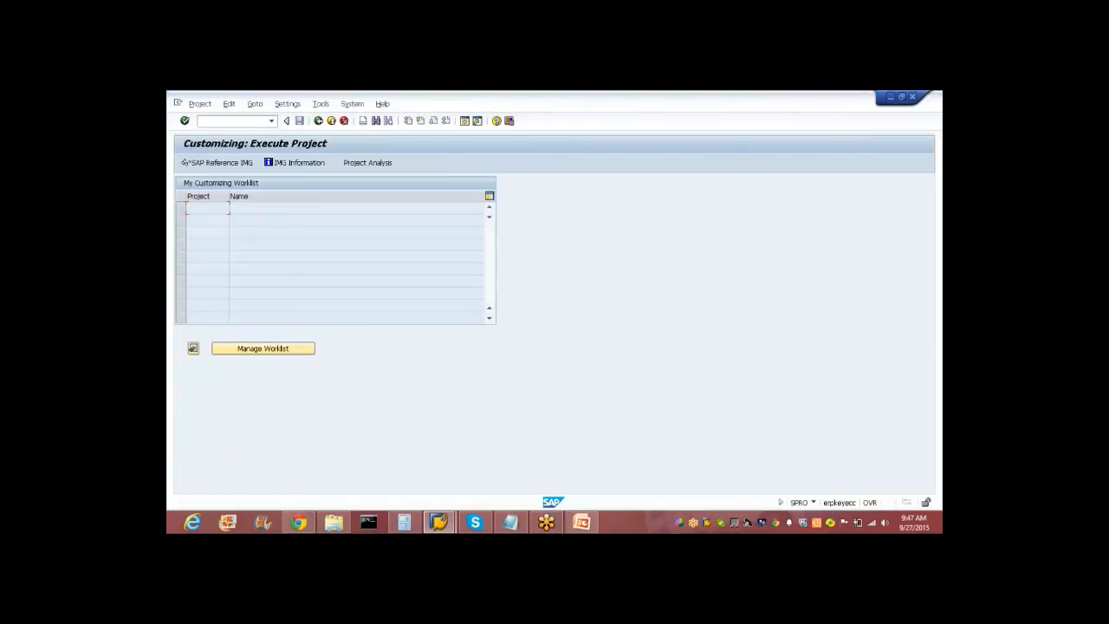
pyautogui.click(218, 162)
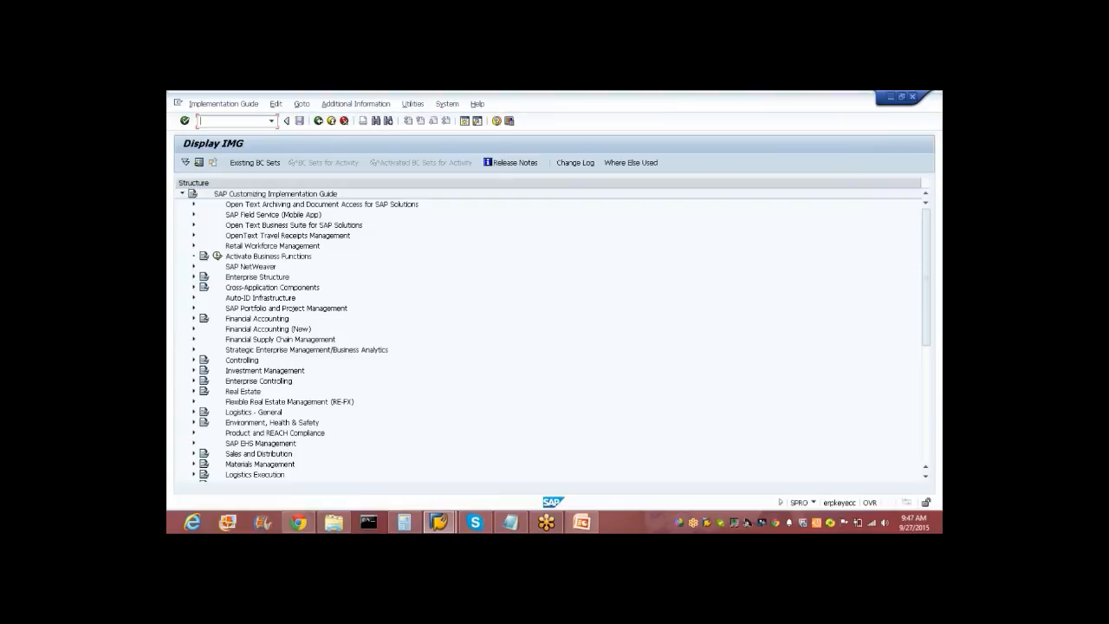
pyautogui.click(193, 360)
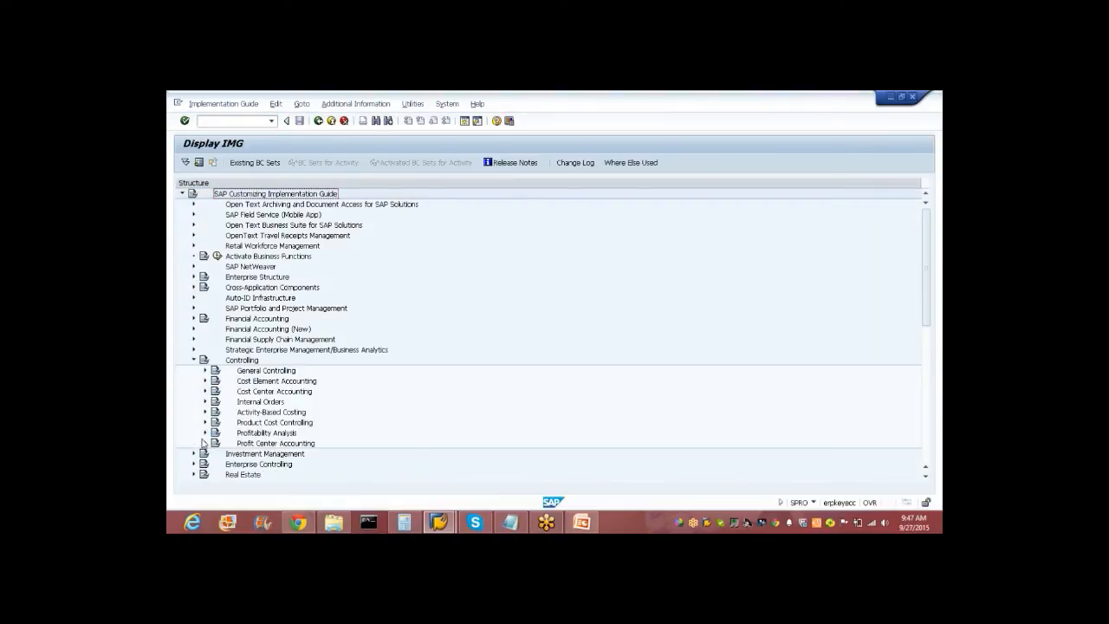
pyautogui.click(205, 443)
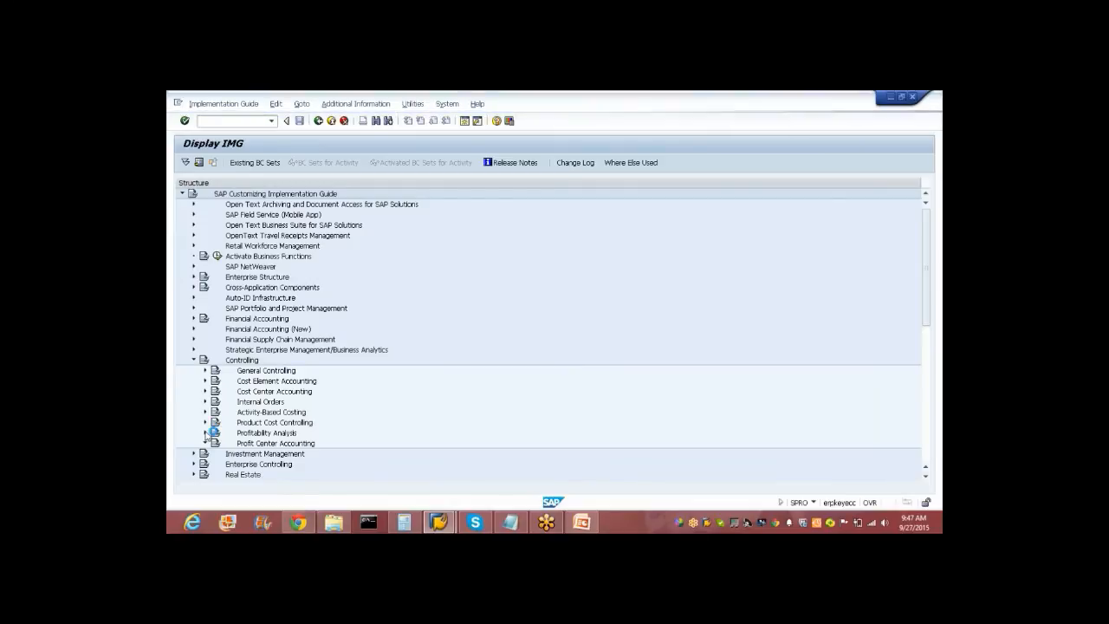
pyautogui.click(206, 370)
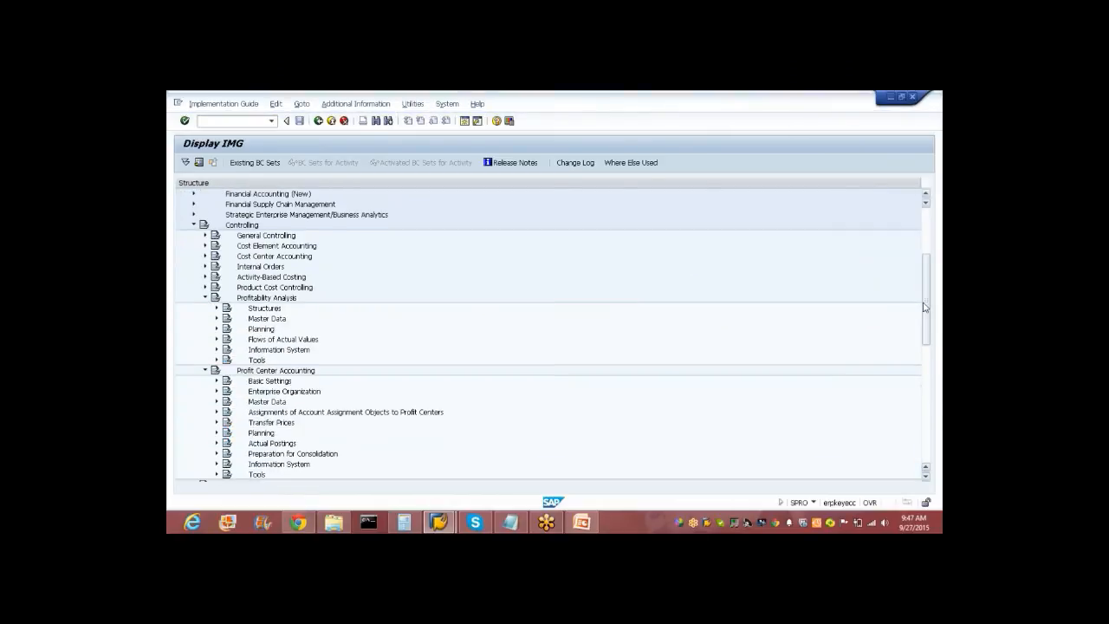
pyautogui.click(217, 339)
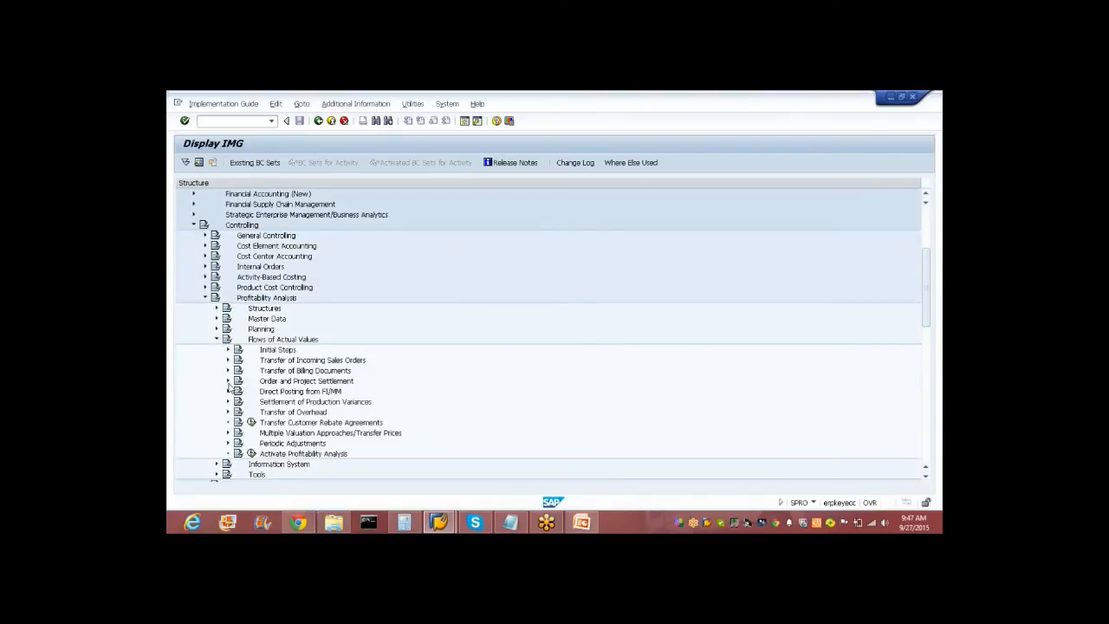
pyautogui.click(228, 381)
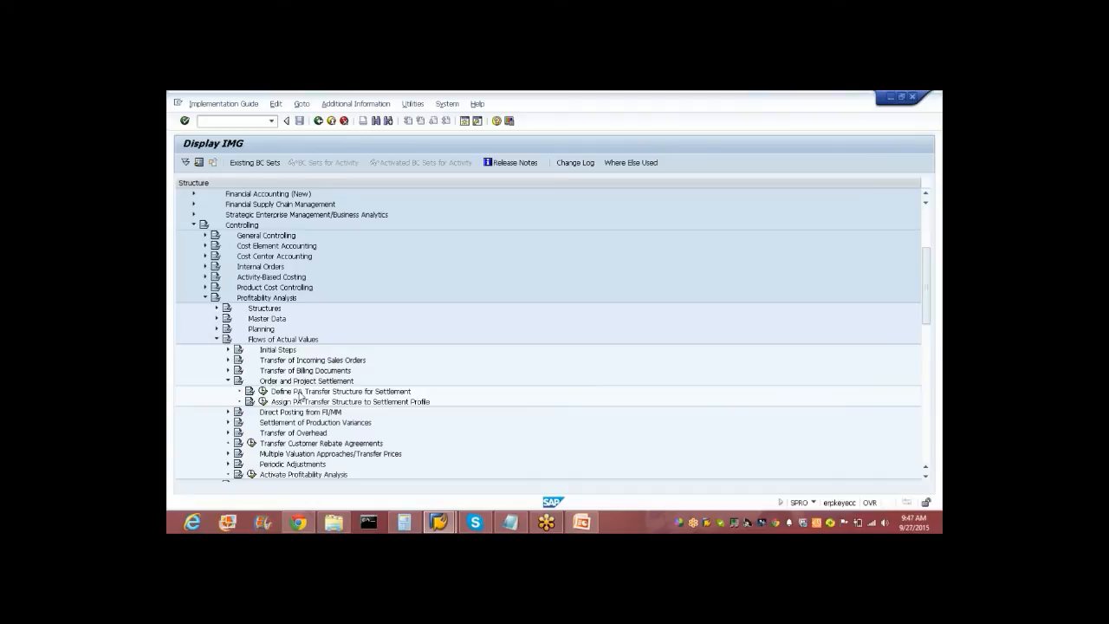
pyautogui.click(300, 394)
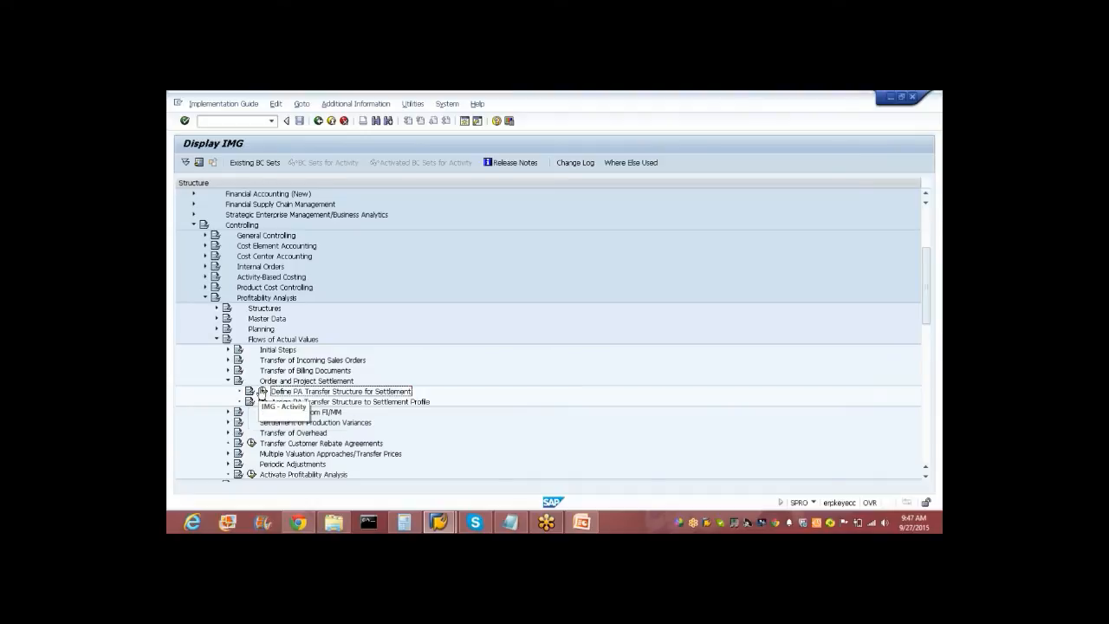
pyautogui.click(262, 391)
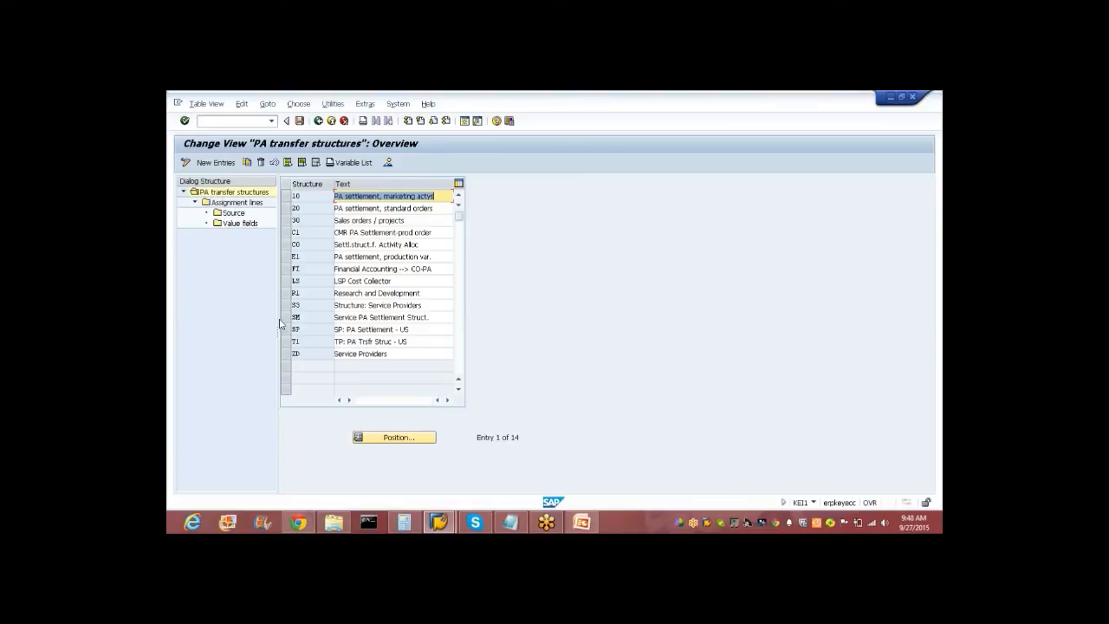
# View the assignment lines of transfer structure C1, confirming the operating concern, then return to the list.
pyautogui.click(286, 232)
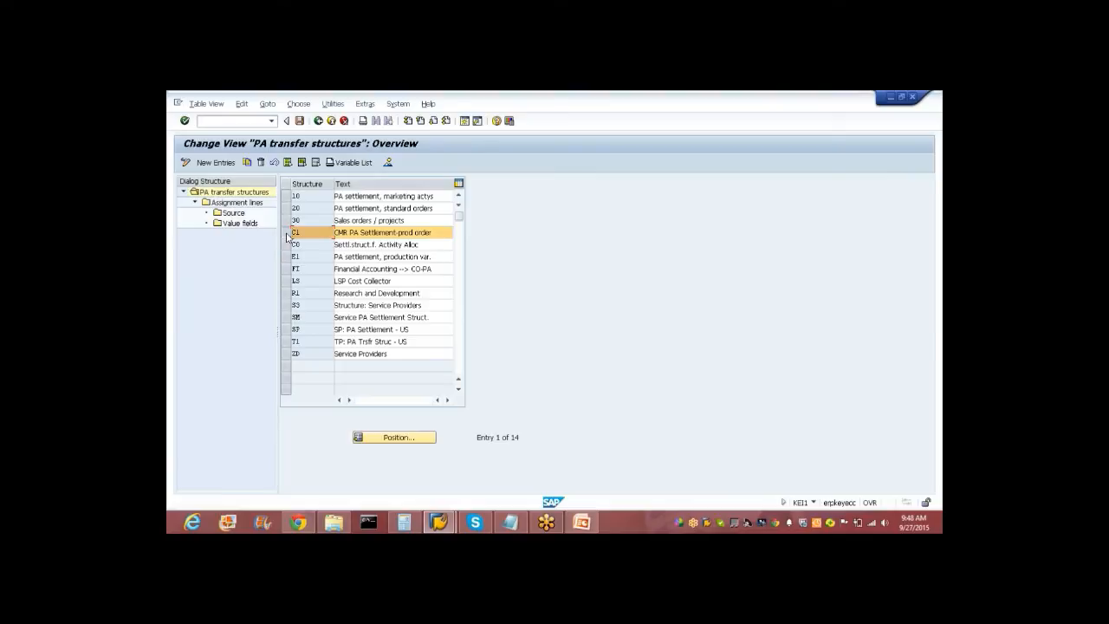
pyautogui.click(236, 202)
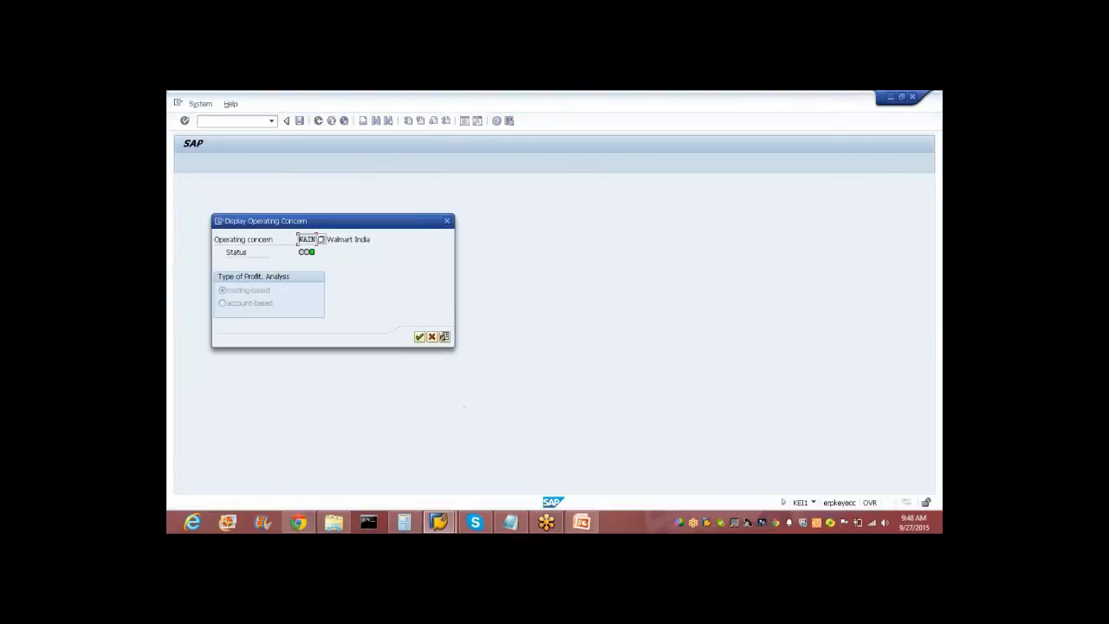
pyautogui.click(420, 337)
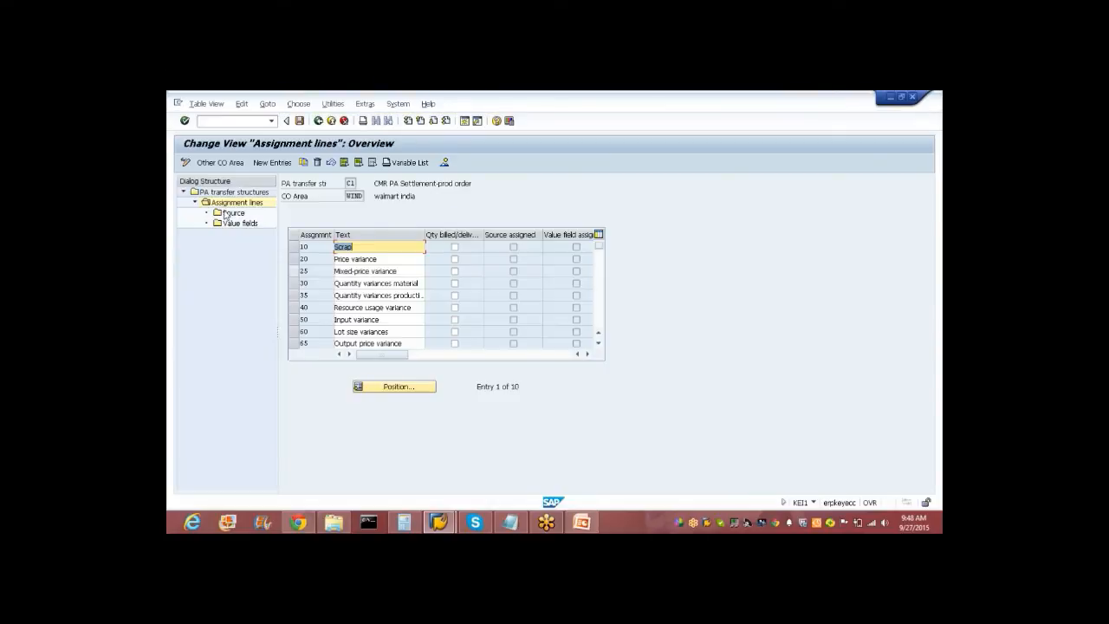
pyautogui.click(319, 121)
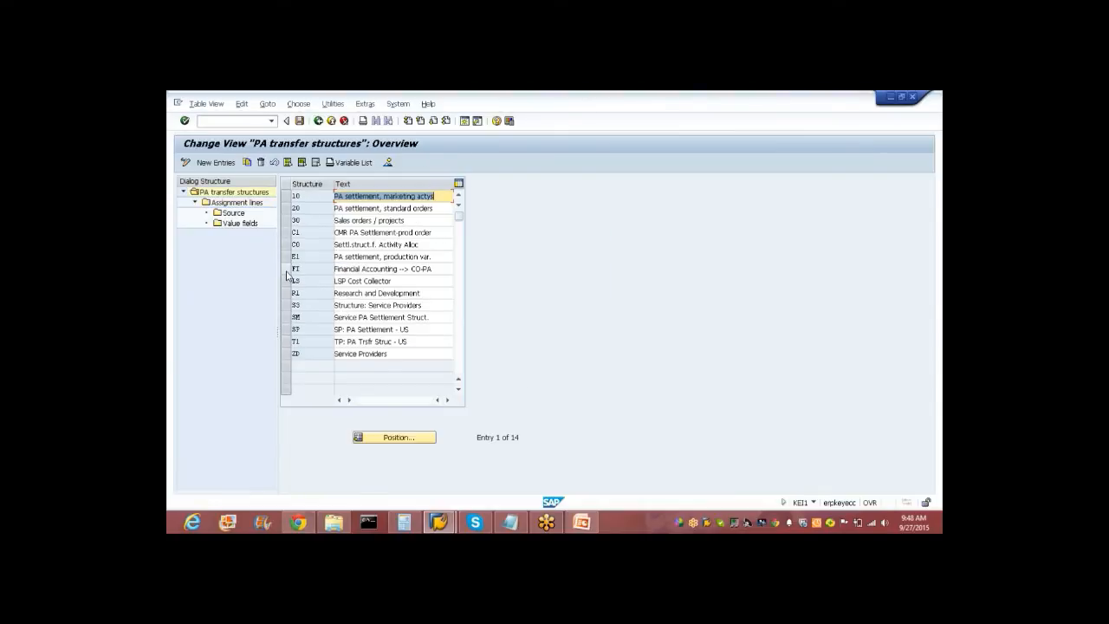
# Open structure 10's assignment lines and select line 10 Total Costs to see its source.
pyautogui.click(292, 198)
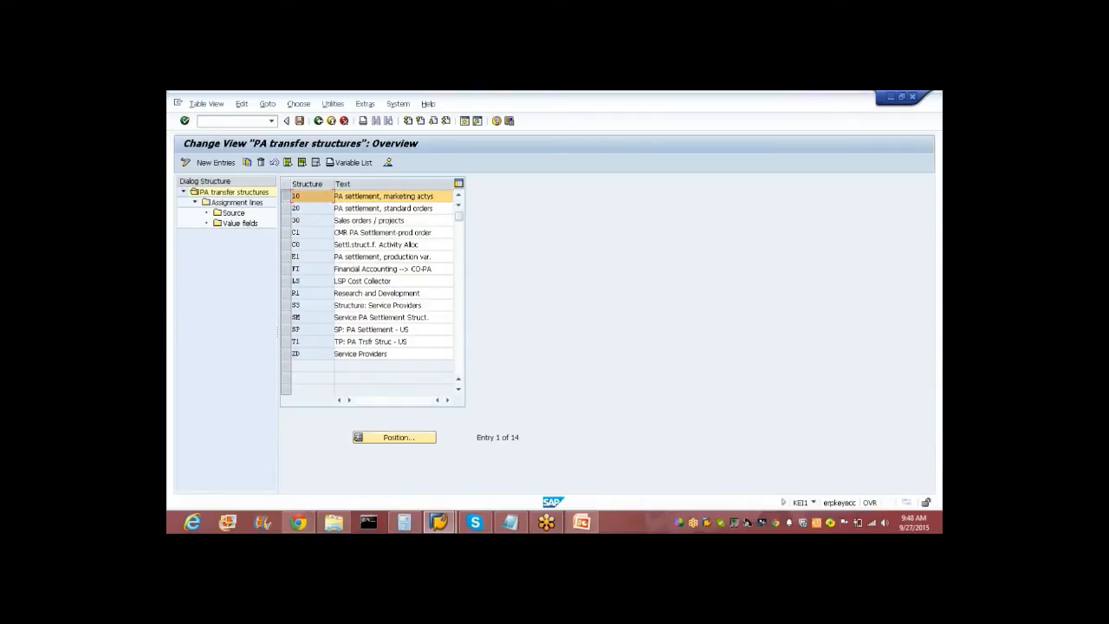
pyautogui.click(250, 205)
pyautogui.doubleClick(263, 202)
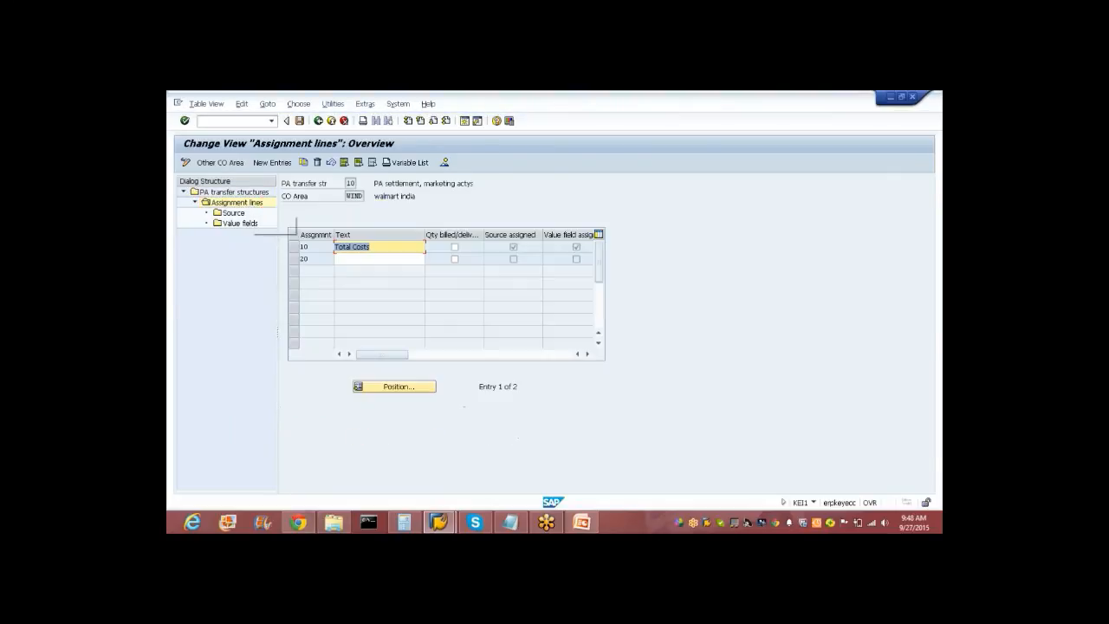
pyautogui.click(294, 247)
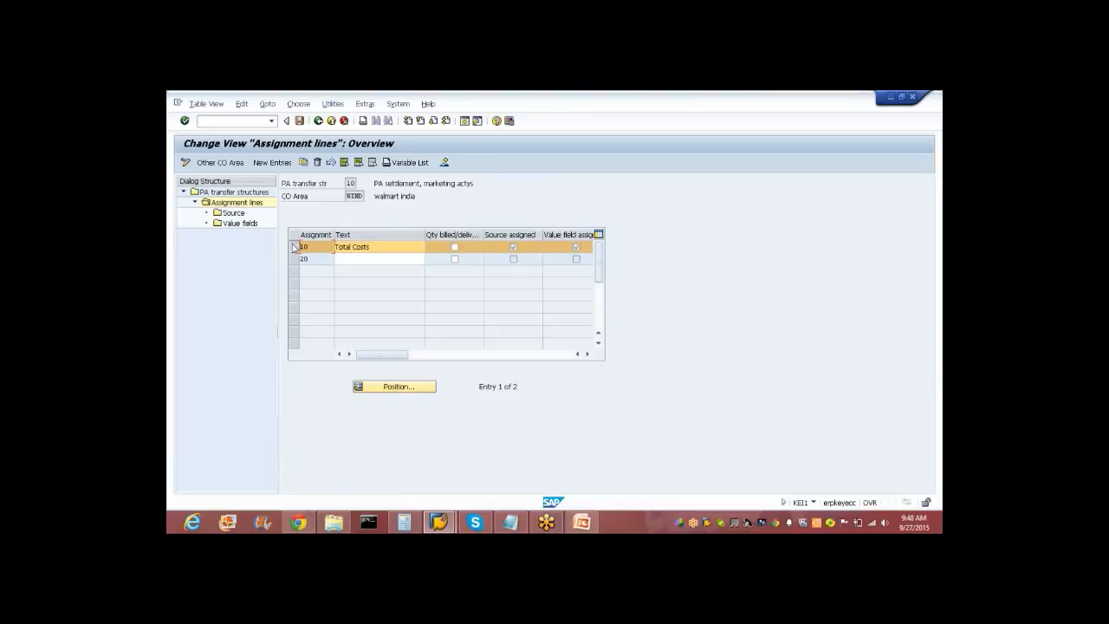
pyautogui.doubleClick(231, 214)
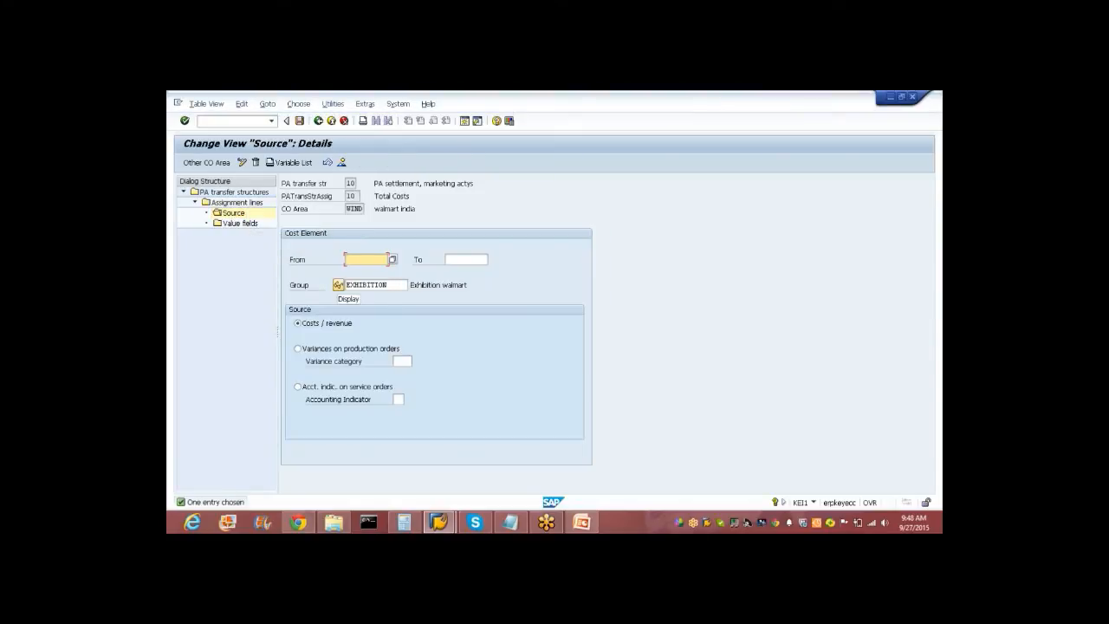
# Inspect cost elements 4001–4010 of group EXHIBITION used as the Total Costs source.
pyautogui.click(339, 286)
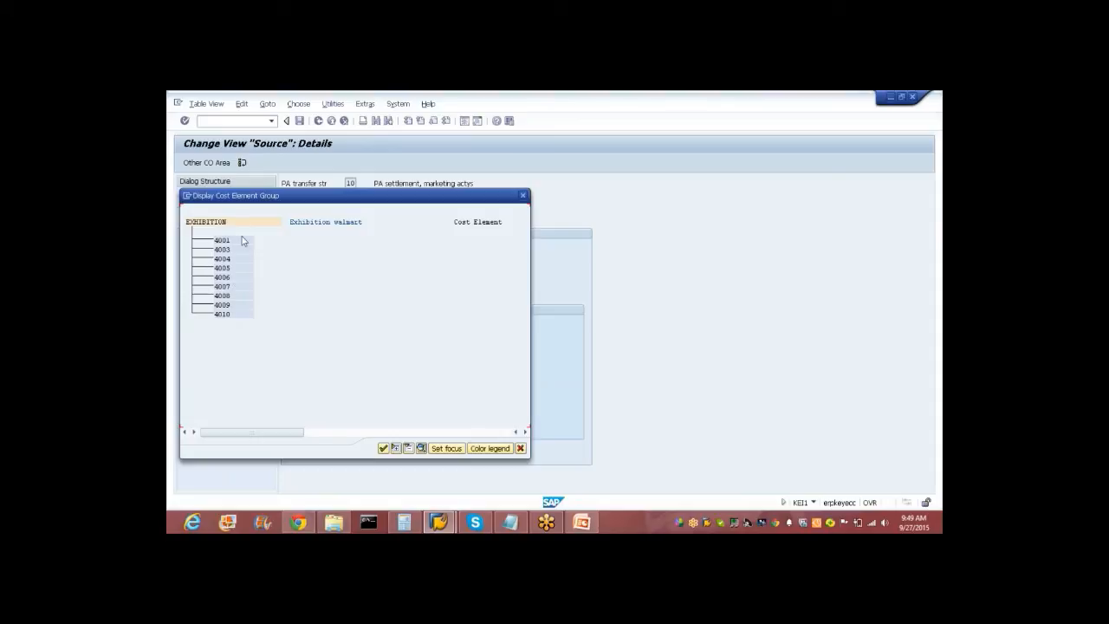
pyautogui.click(384, 449)
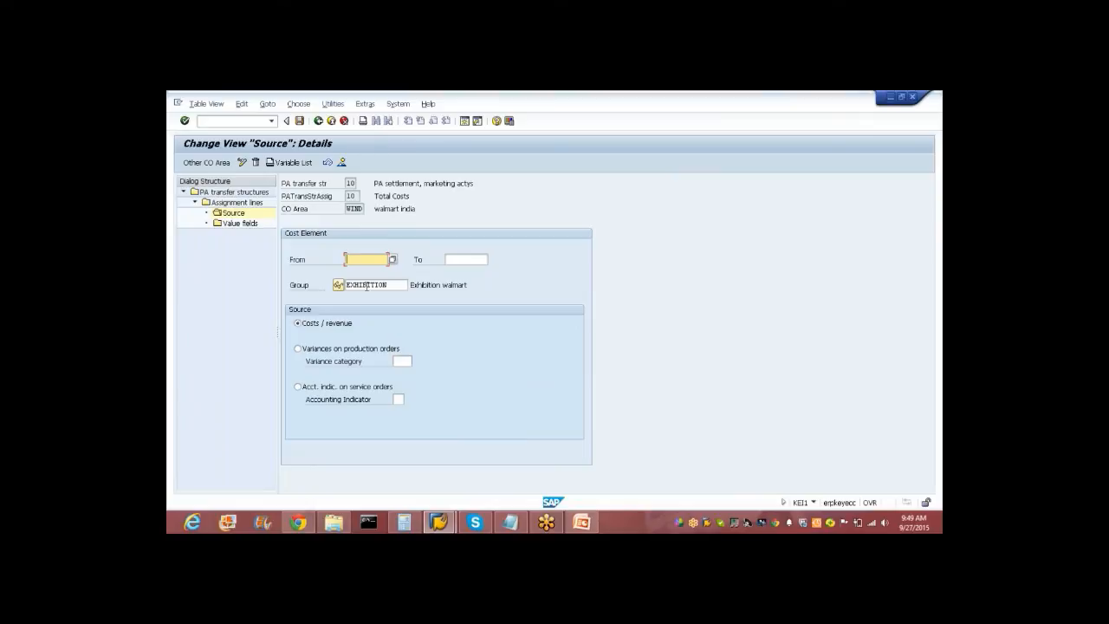
pyautogui.doubleClick(238, 225)
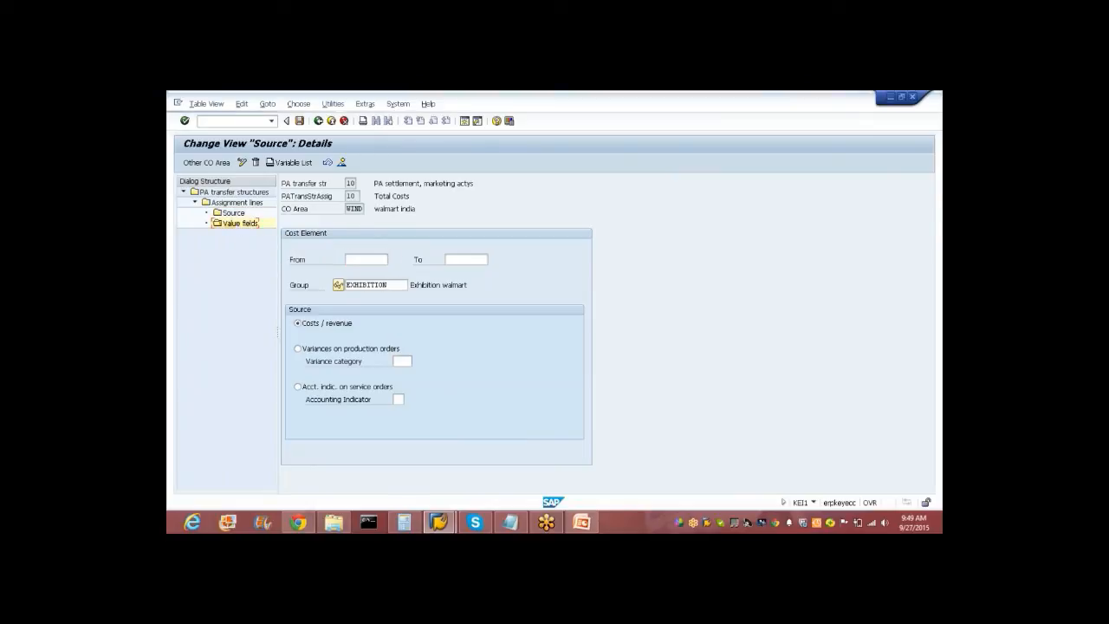
# Check that line Total Costs uses value field FERTF (Fix prod. costs) via its input help.
pyautogui.moveTo(448, 259); pyautogui.dragTo(406, 260)
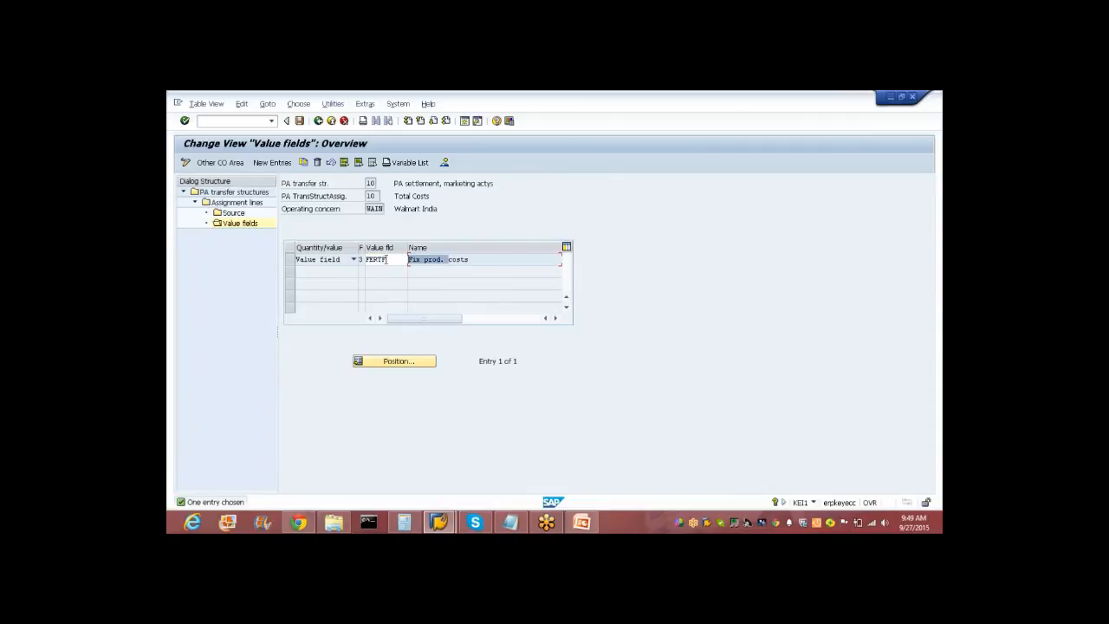
pyautogui.moveTo(387, 259); pyautogui.dragTo(355, 259)
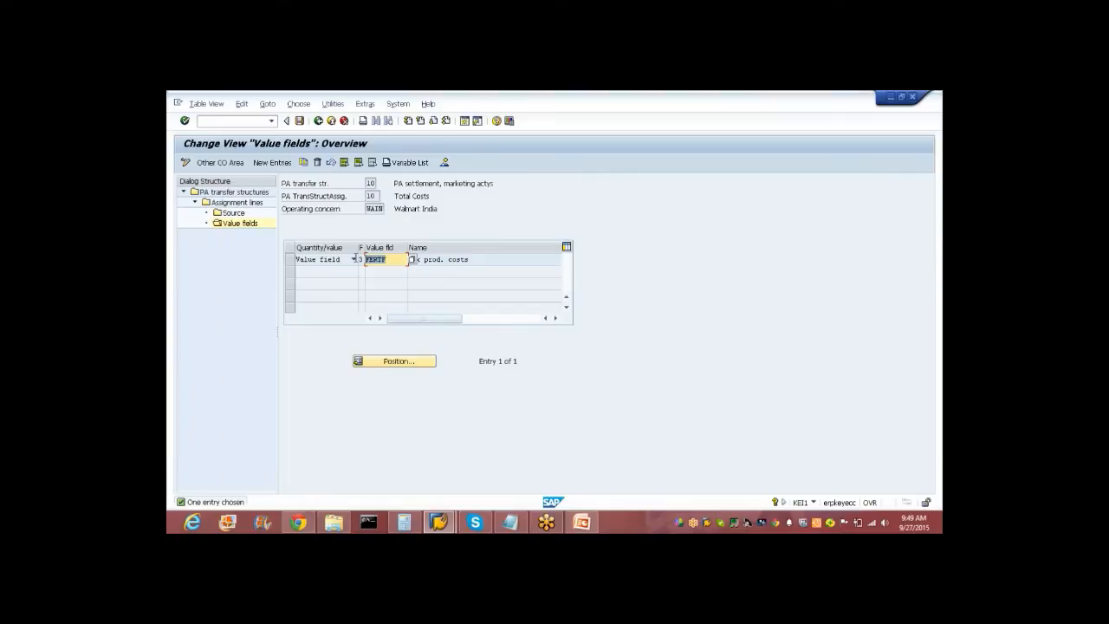
pyautogui.click(478, 259)
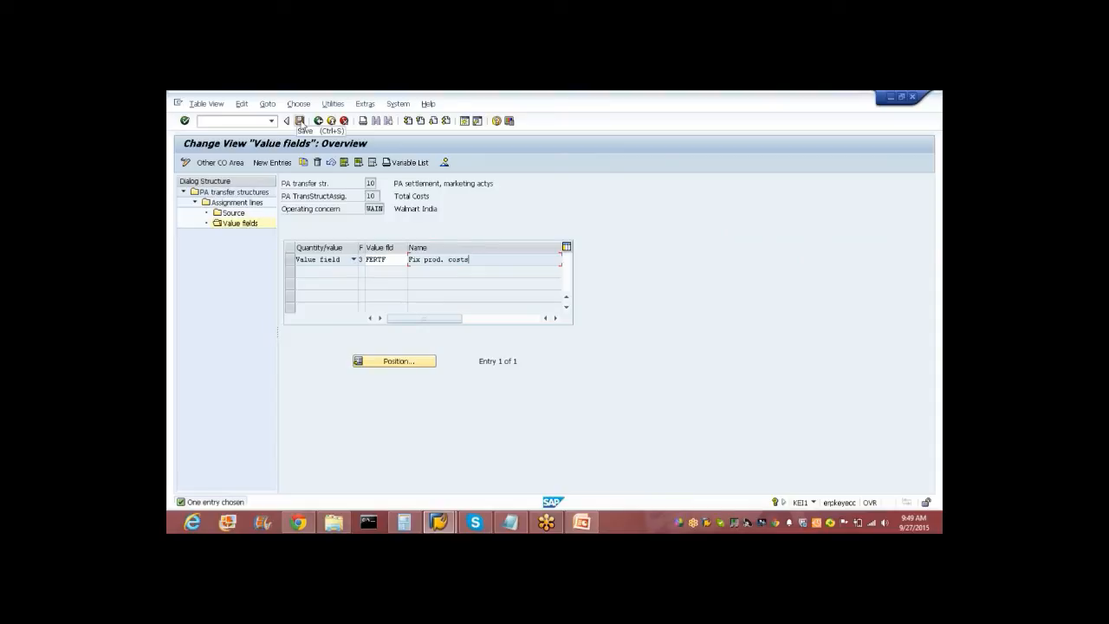
pyautogui.click(411, 260)
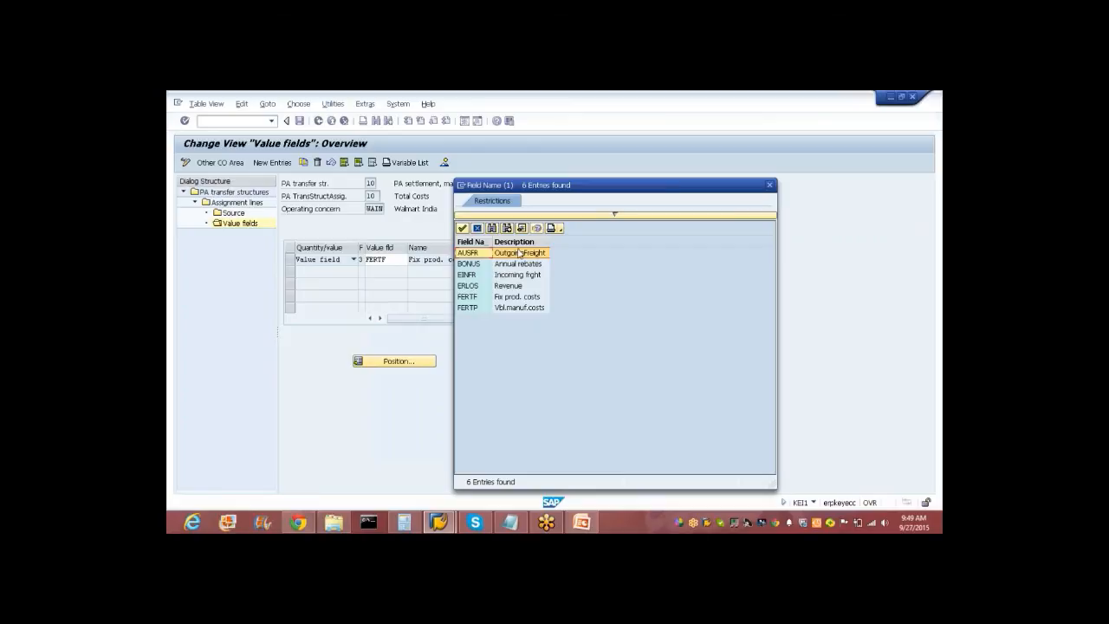
pyautogui.click(477, 228)
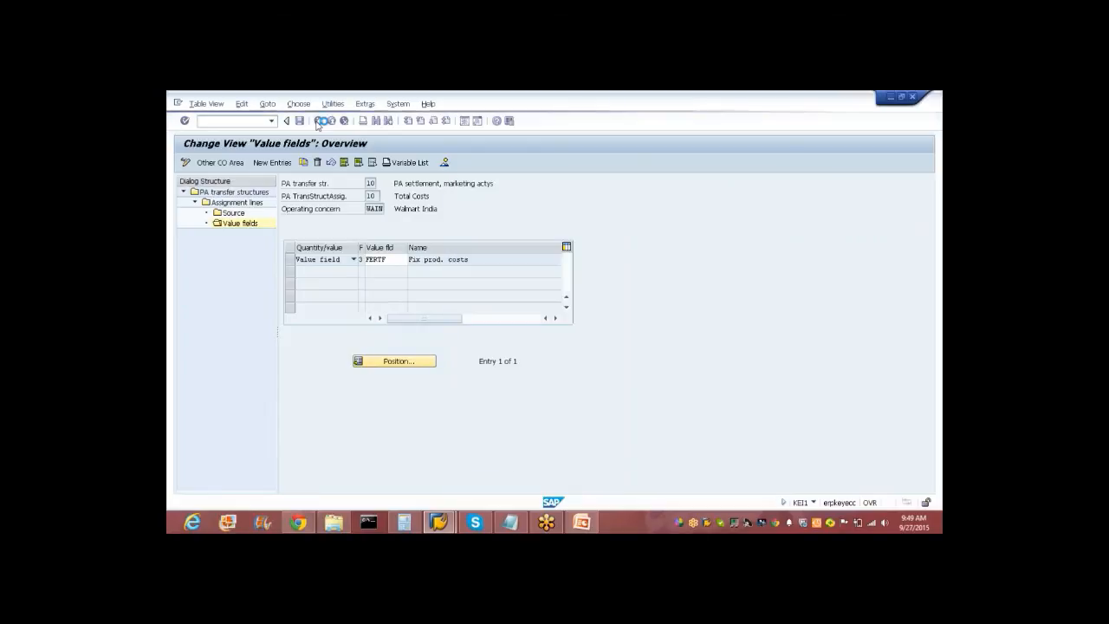
# Save the transfer structure and go back to the PA transfer structures list.
pyautogui.click(299, 120)
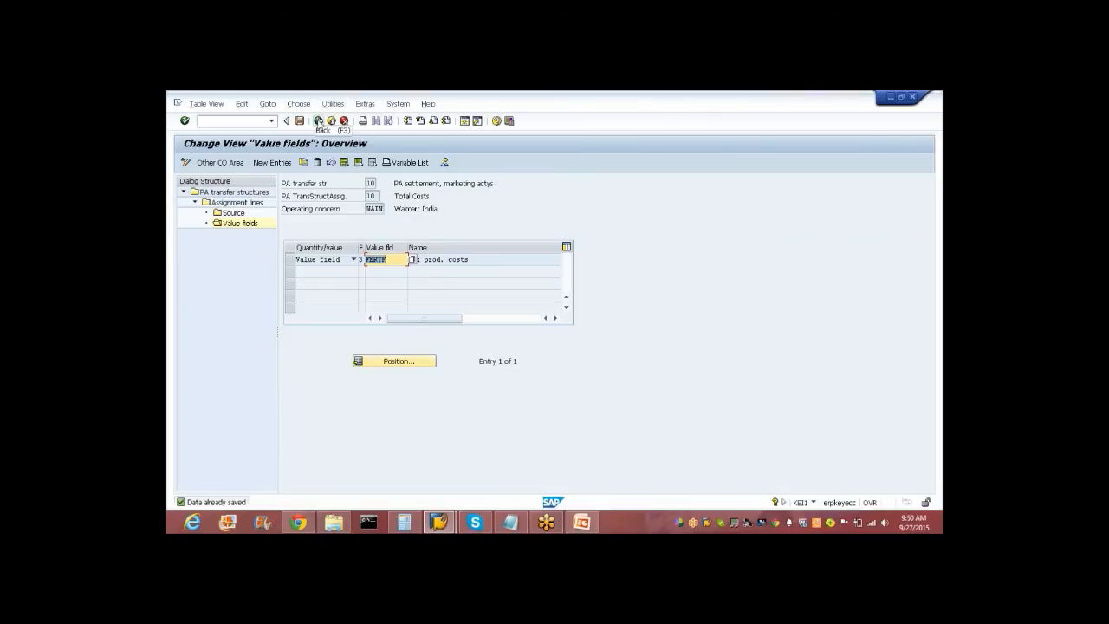
pyautogui.click(318, 120)
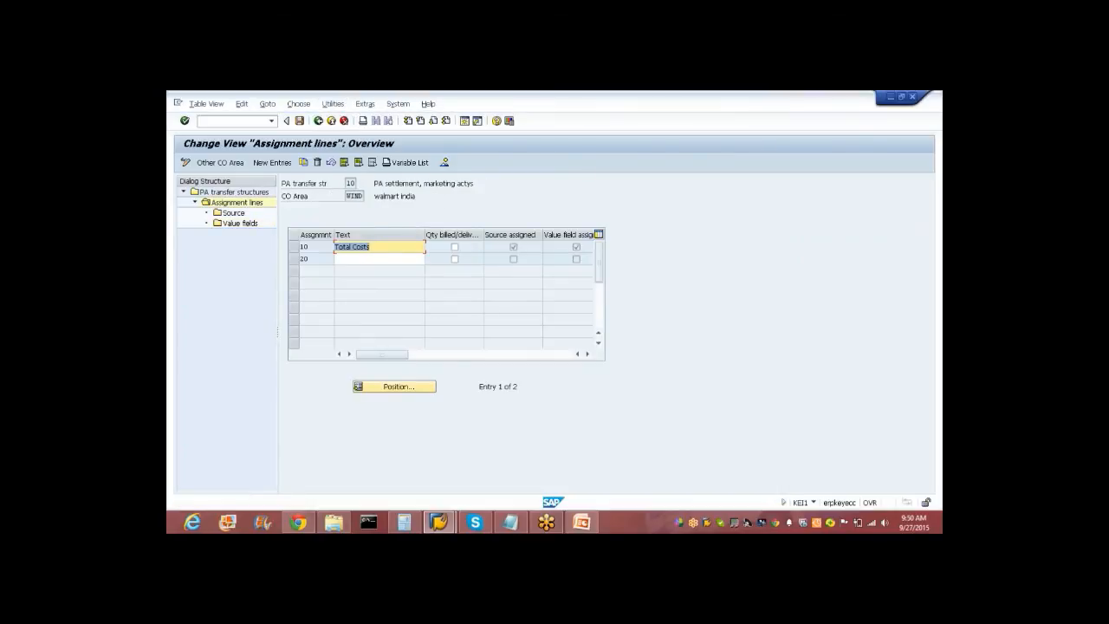
pyautogui.click(318, 120)
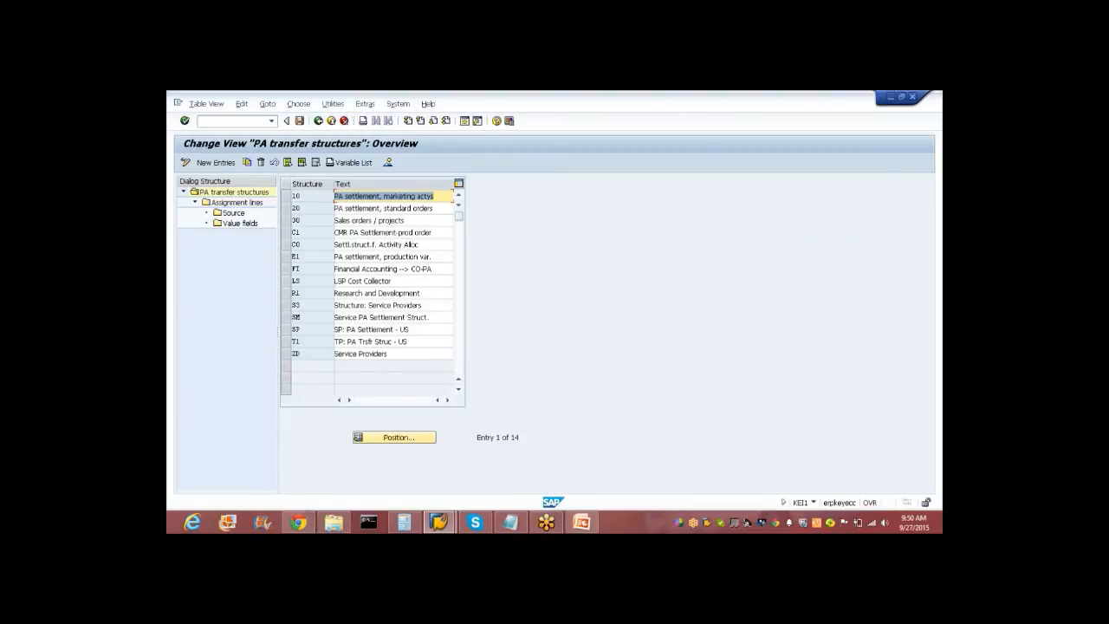
# Return to the IMG, run Assign PA Transfer Structure to Settlement Profile, and page down to Walmart.
pyautogui.click(318, 120)
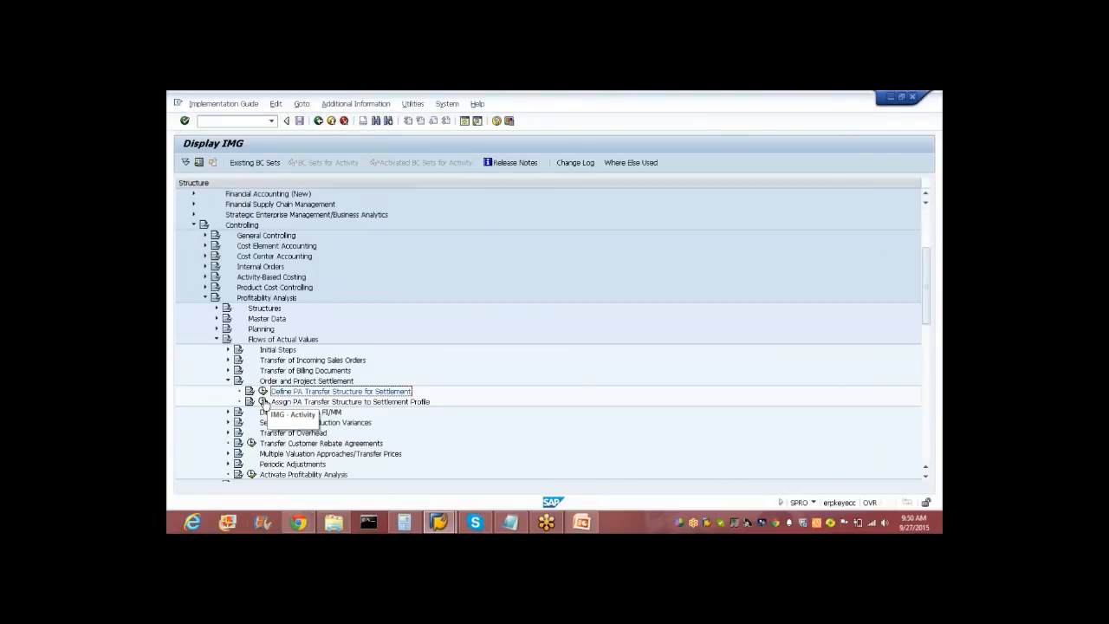
pyautogui.click(263, 402)
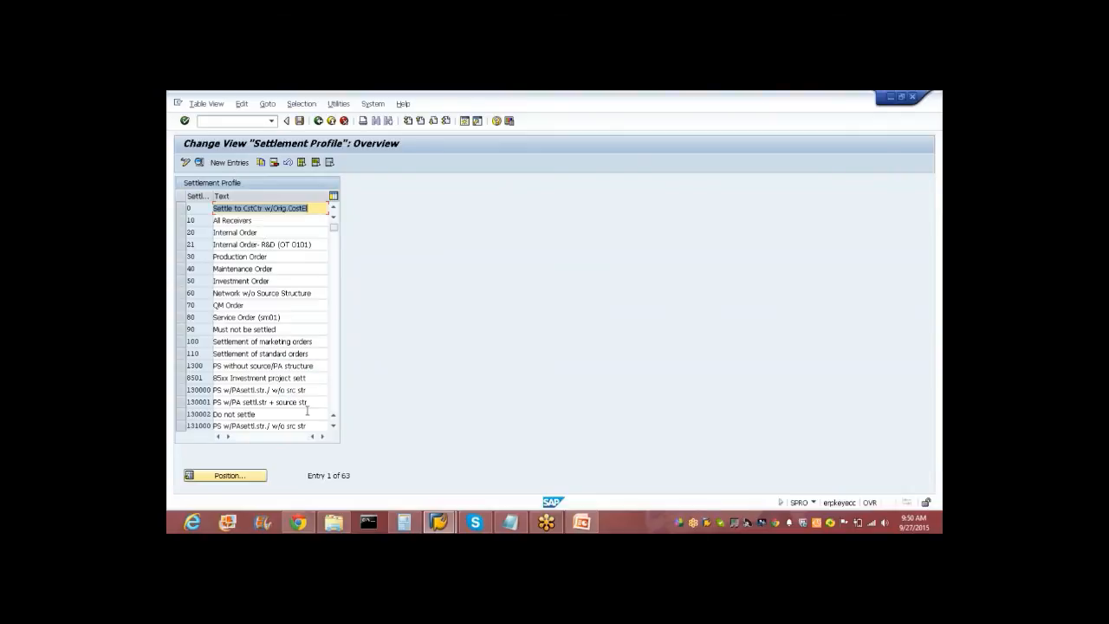
pyautogui.click(334, 412)
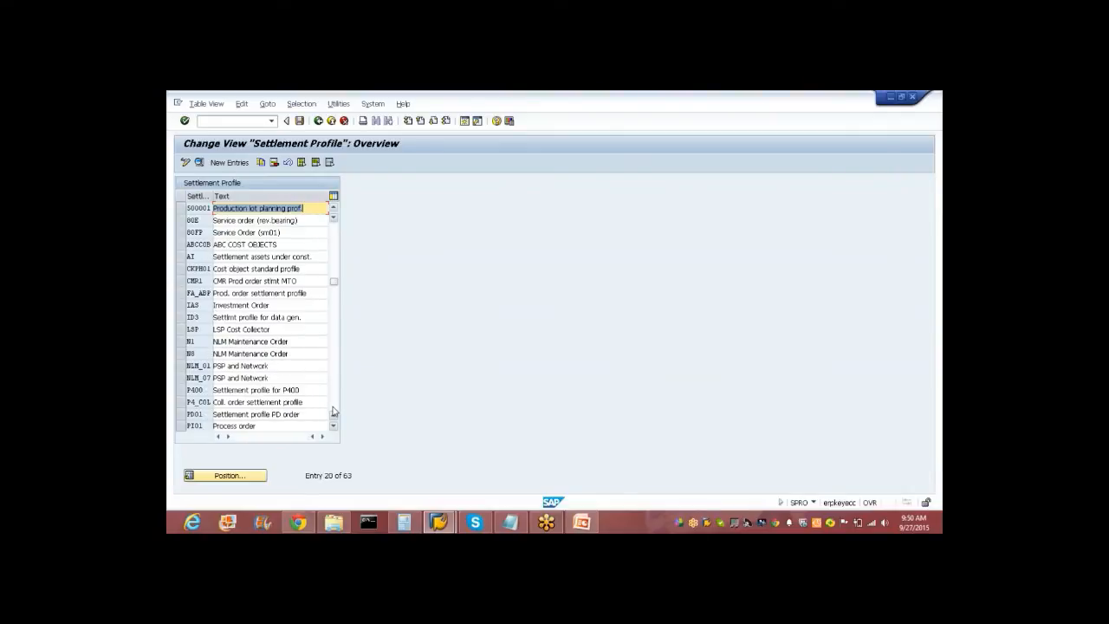
pyautogui.click(334, 412)
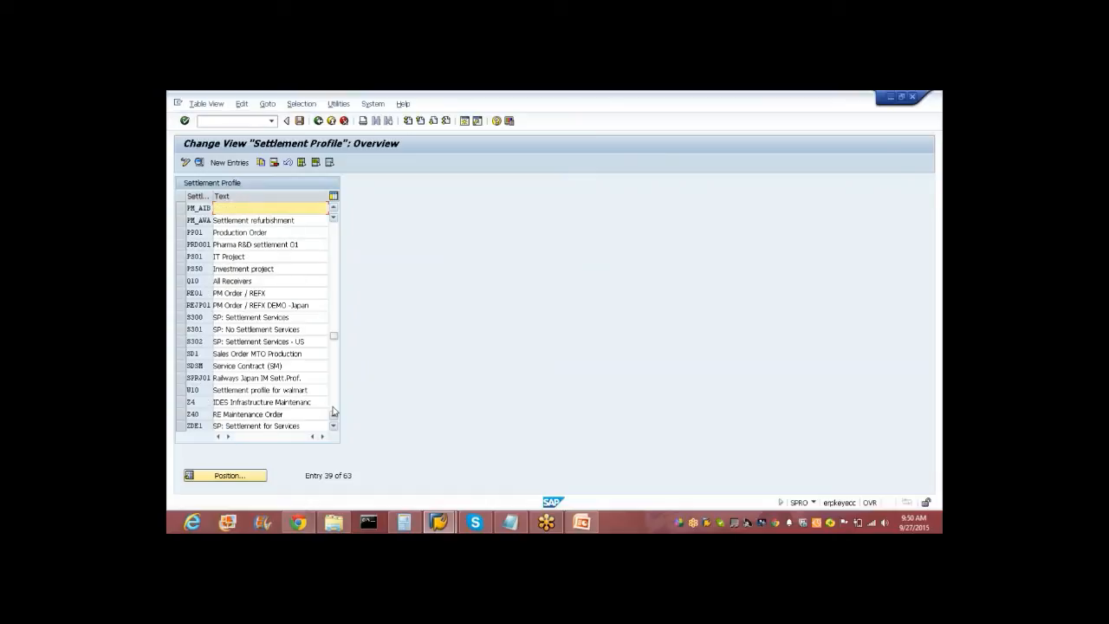
# Review W10 Walmart profile details showing PA transfer structure 10, save, and return to the IMG.
pyautogui.click(188, 390)
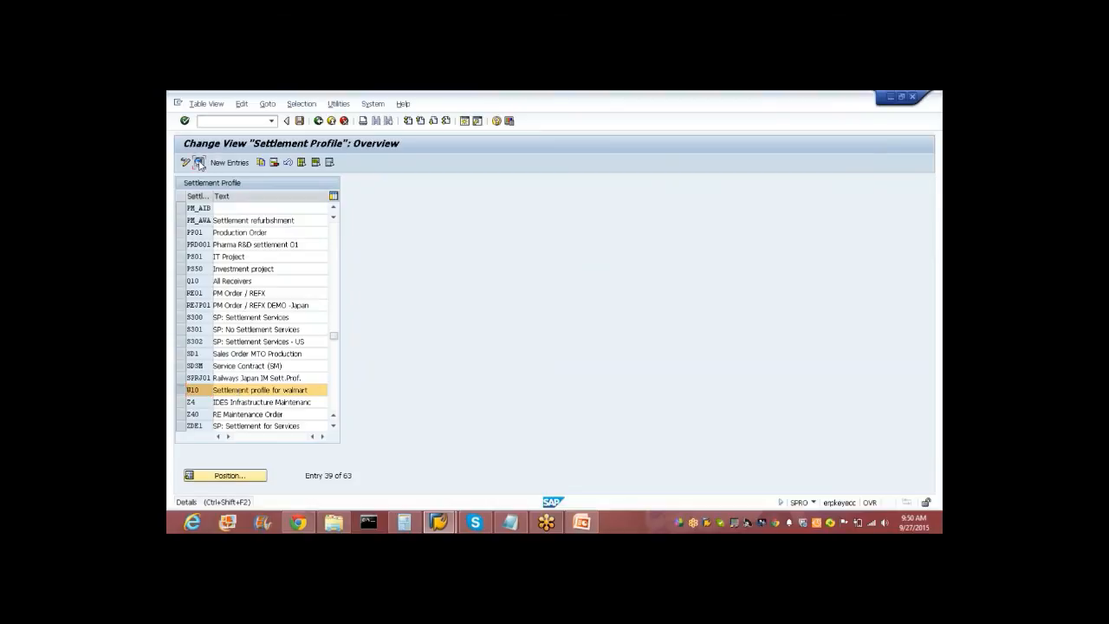
pyautogui.click(199, 162)
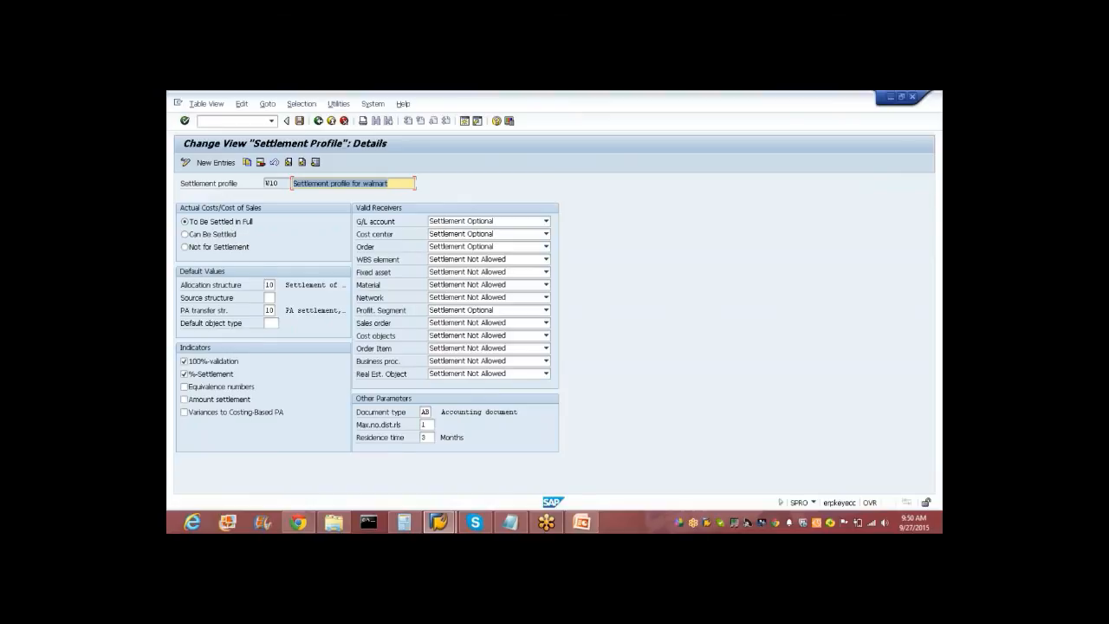
pyautogui.click(270, 285)
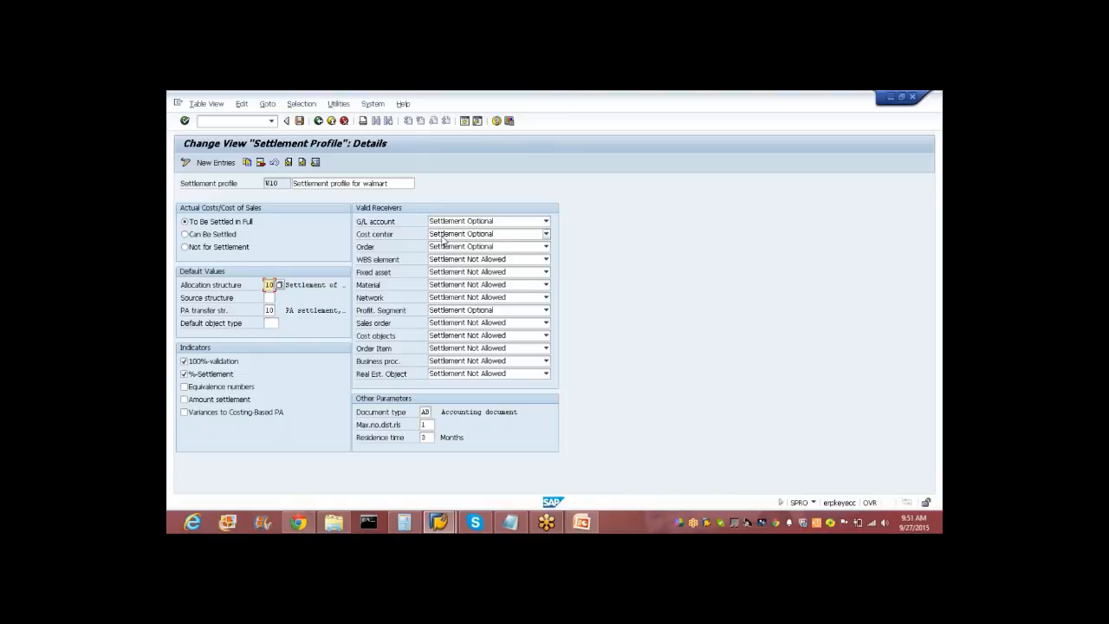
pyautogui.click(299, 121)
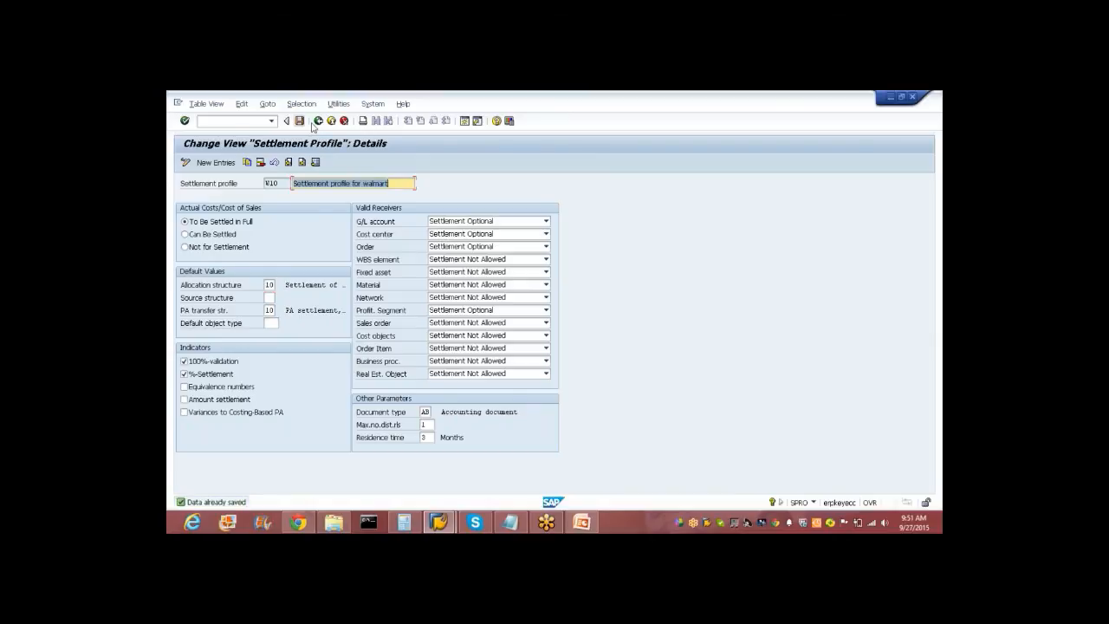
pyautogui.click(319, 121)
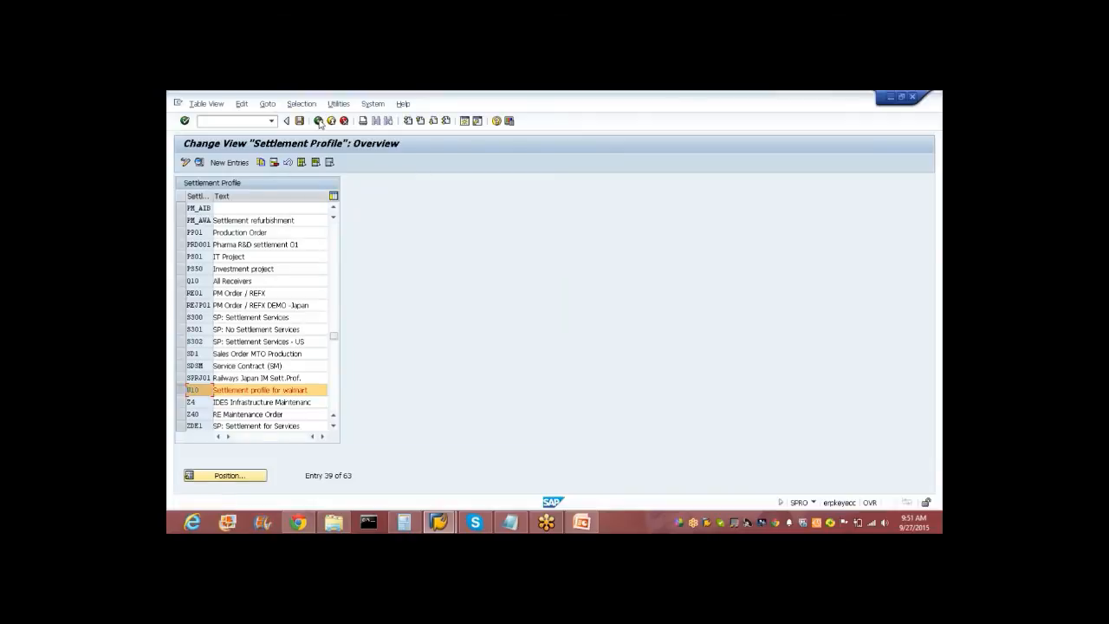
pyautogui.click(319, 121)
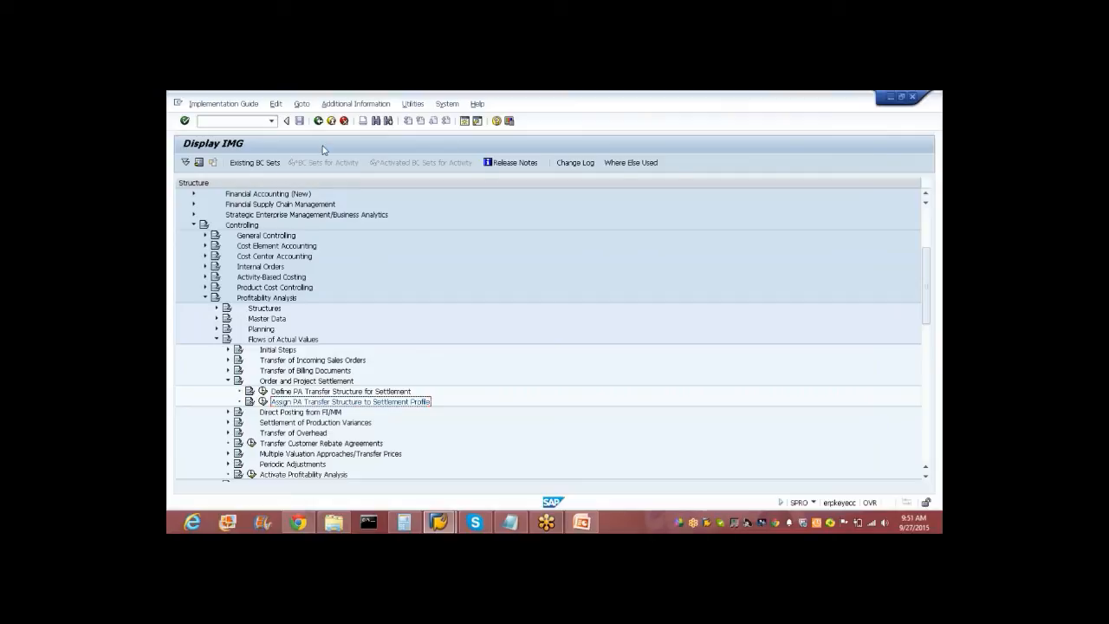
# Back out to SAP Easy Access and start transaction KO02.
pyautogui.click(319, 121)
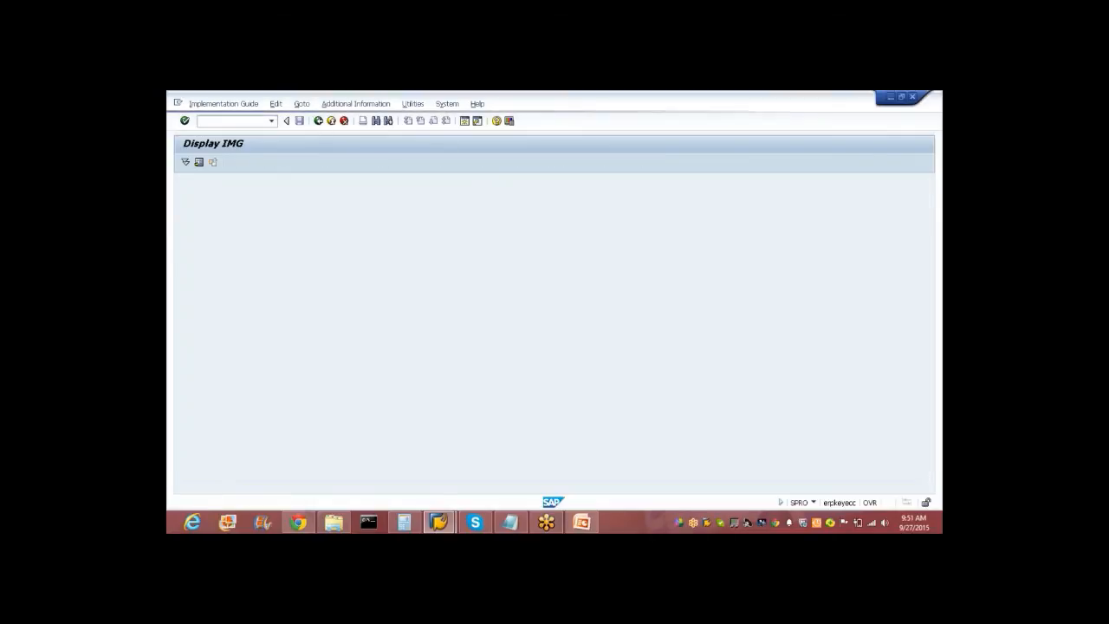
pyautogui.click(319, 121)
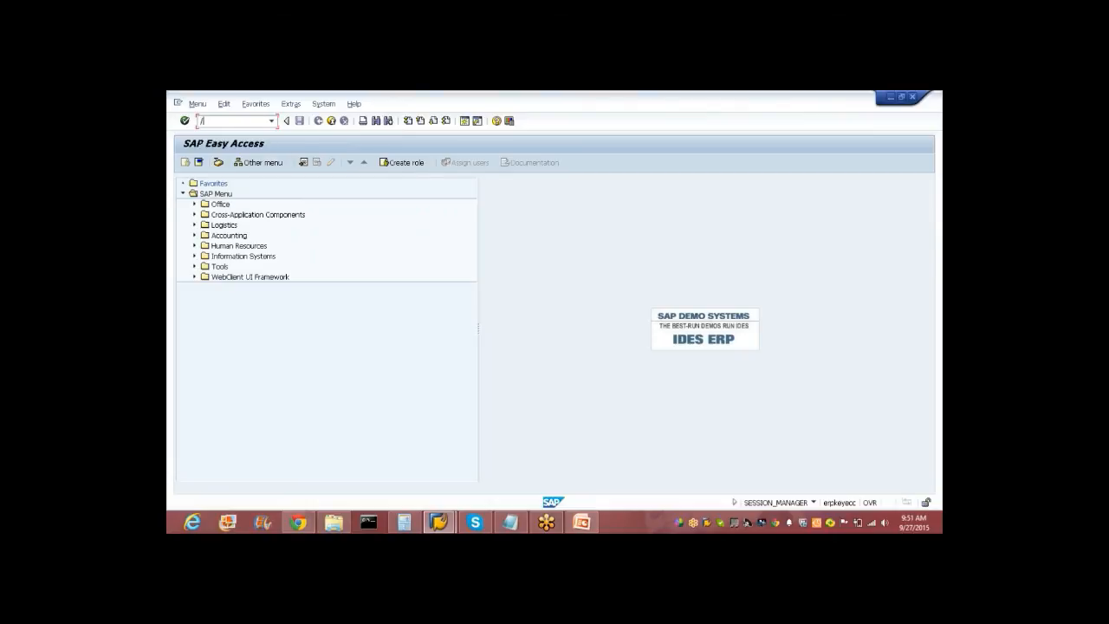
pyautogui.write('ko02')
pyautogui.press('Return')
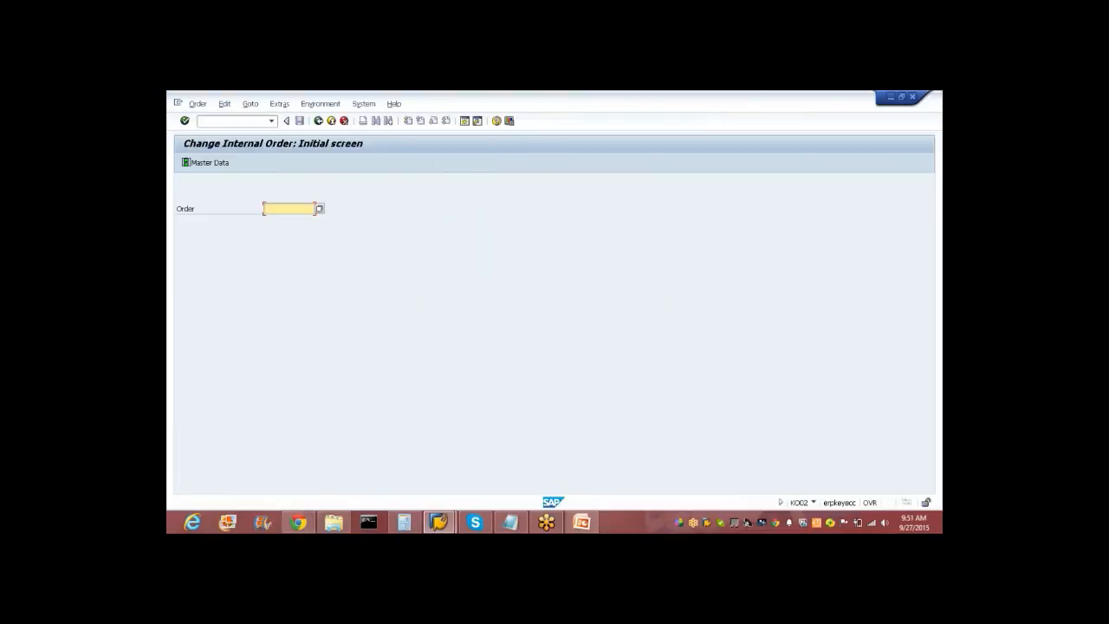
# Display the Walmart marketing exhibition order's settlement rule (100% to PSG), then exit to the menu.
pyautogui.click(198, 103)
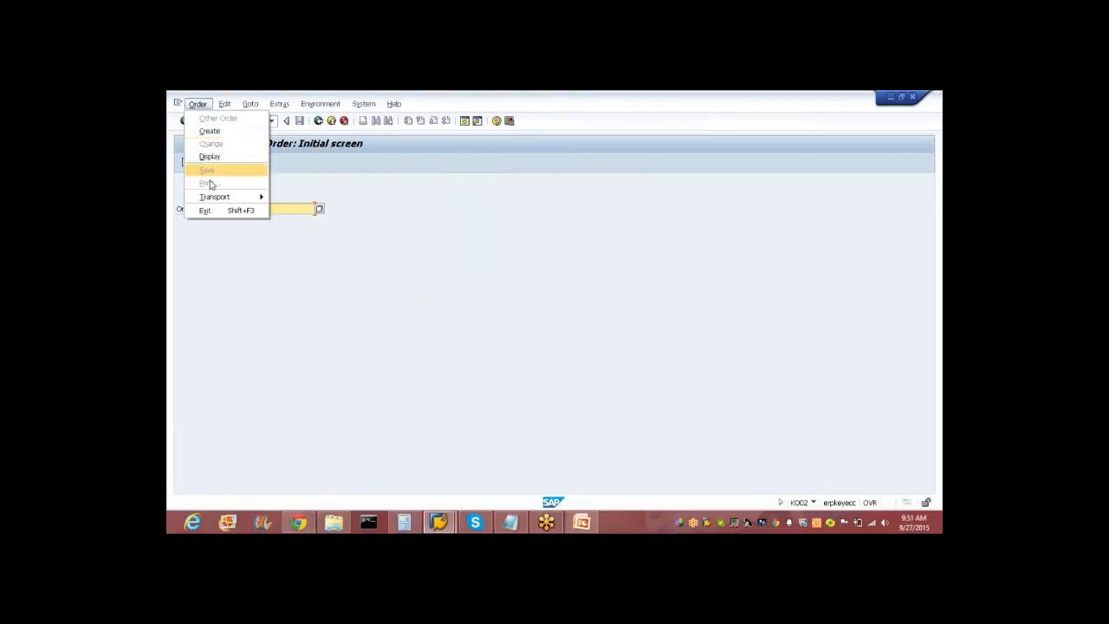
pyautogui.click(211, 157)
pyautogui.click(278, 209)
pyautogui.click(277, 220)
pyautogui.press('Return')
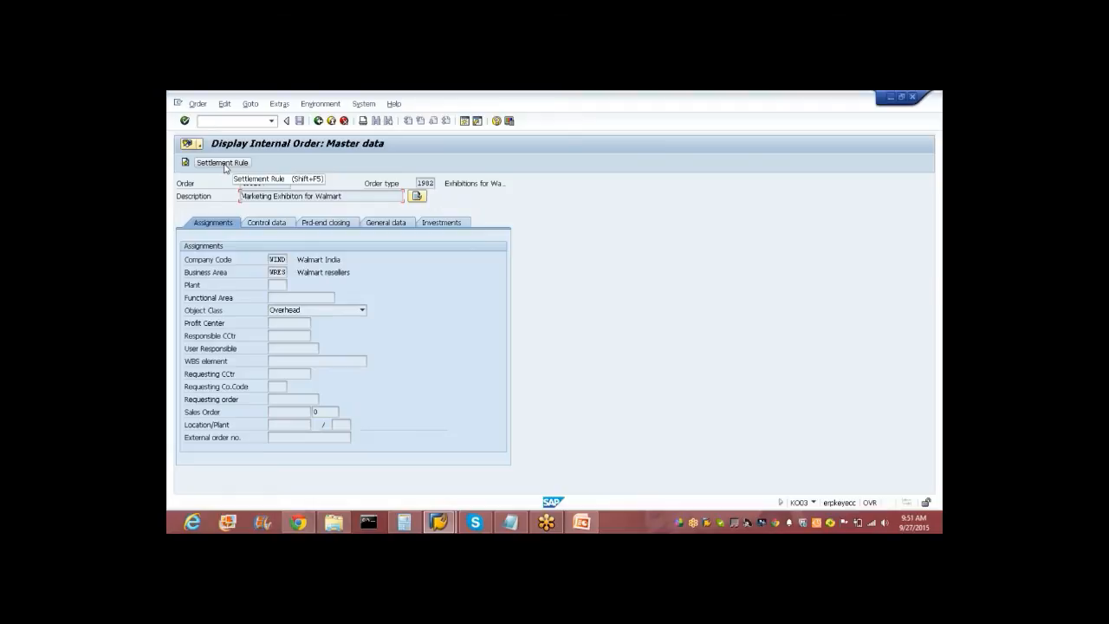
pyautogui.click(222, 163)
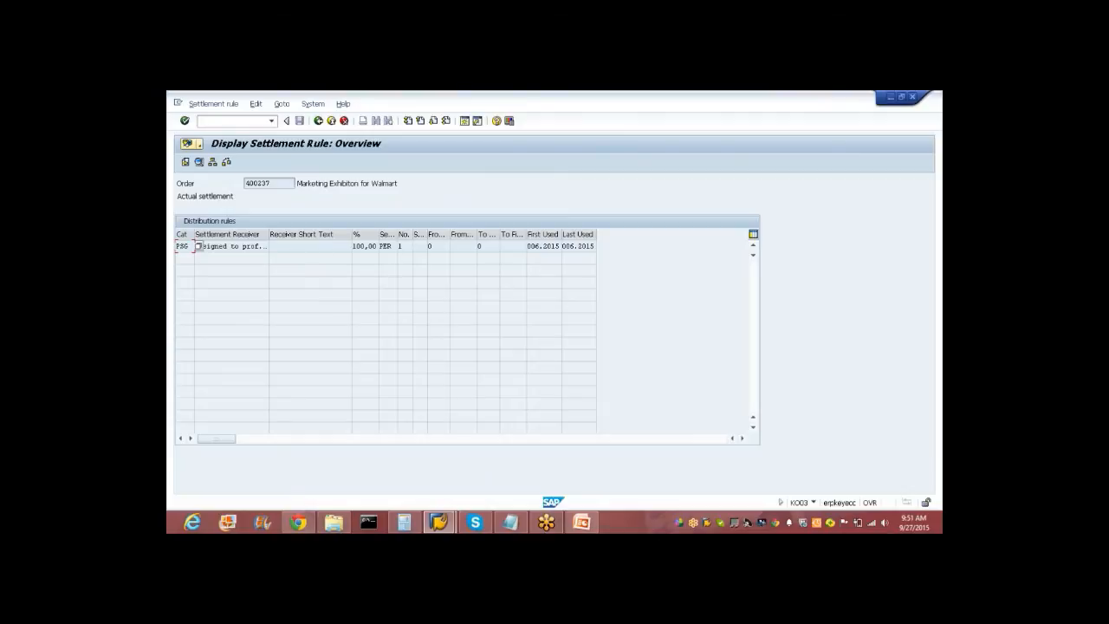
pyautogui.click(330, 122)
pyautogui.click(330, 122)
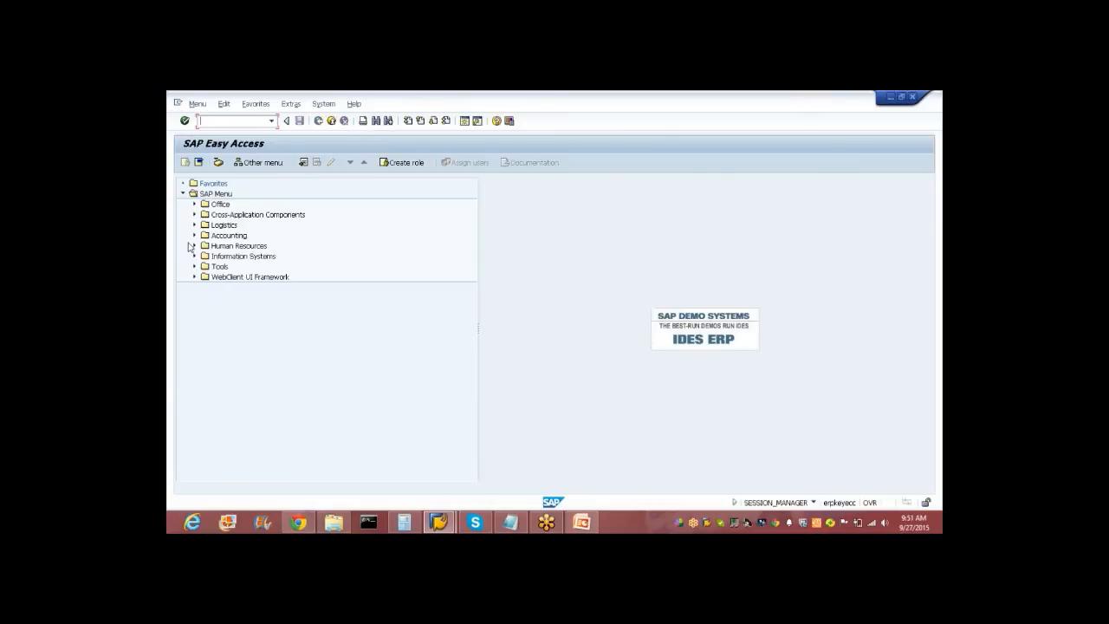
# Expand Accounting > Controlling > Internal Orders > Period-End Closing in the Easy Access tree.
pyautogui.click(194, 235)
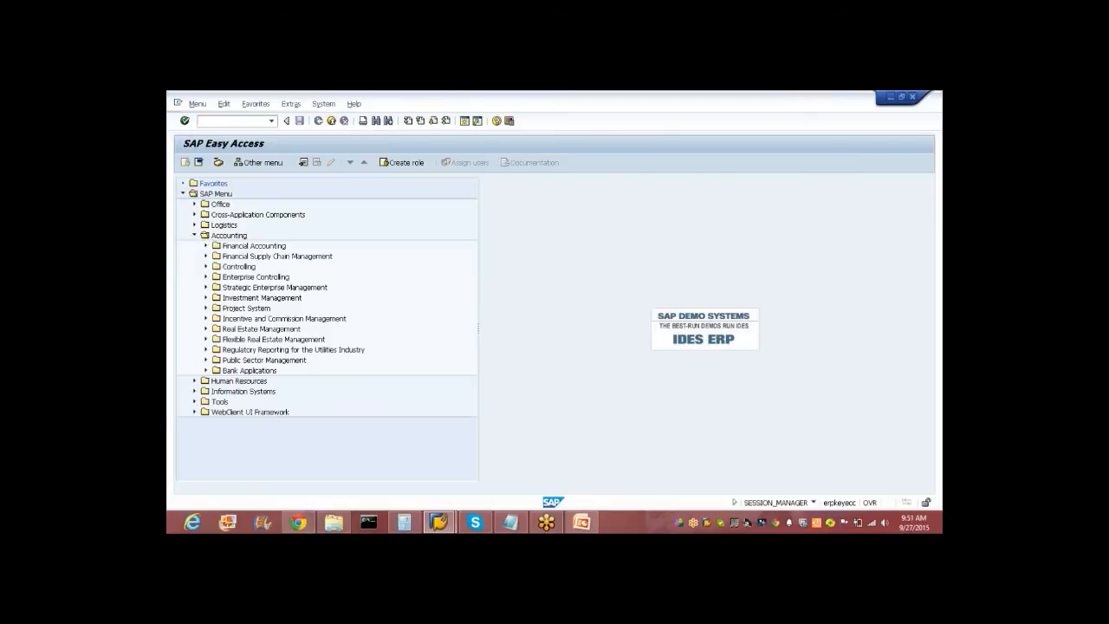
pyautogui.click(205, 266)
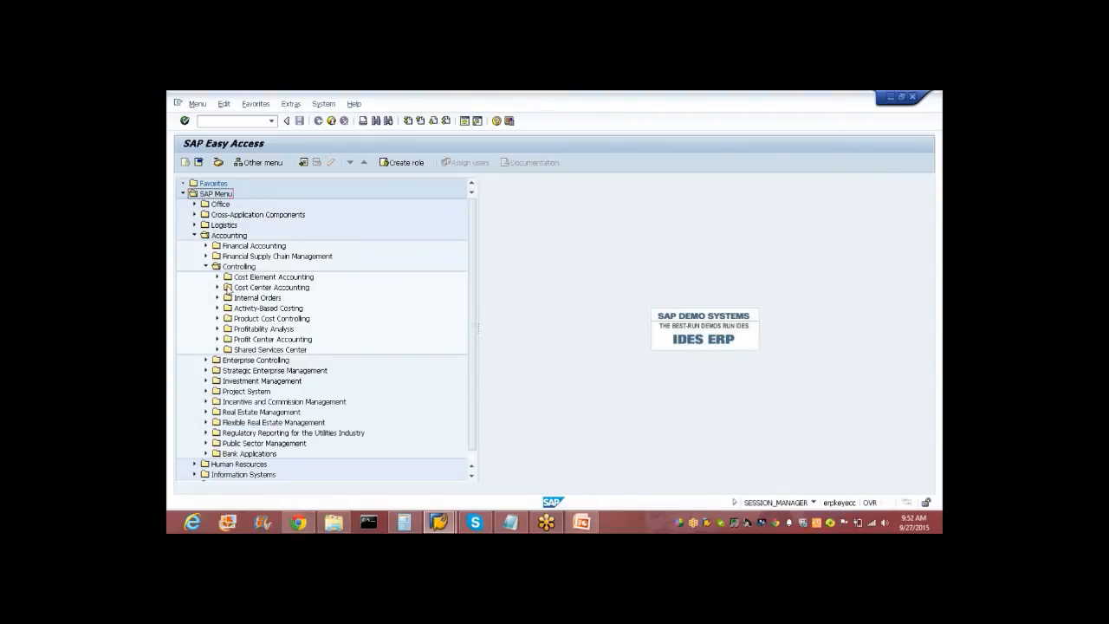
pyautogui.click(217, 297)
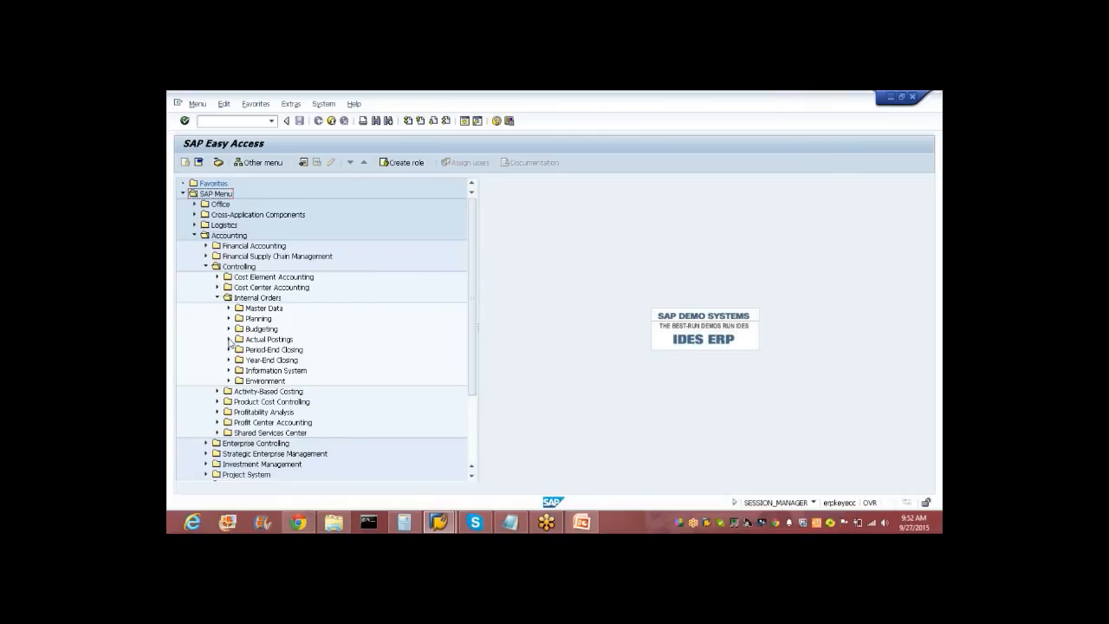
pyautogui.click(229, 340)
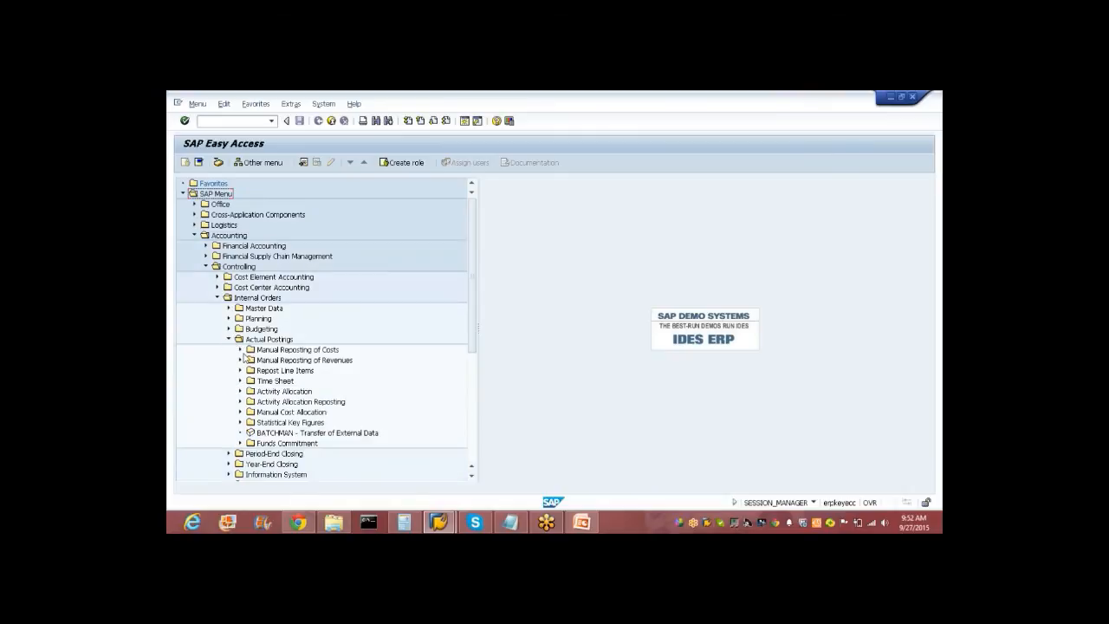
pyautogui.click(229, 339)
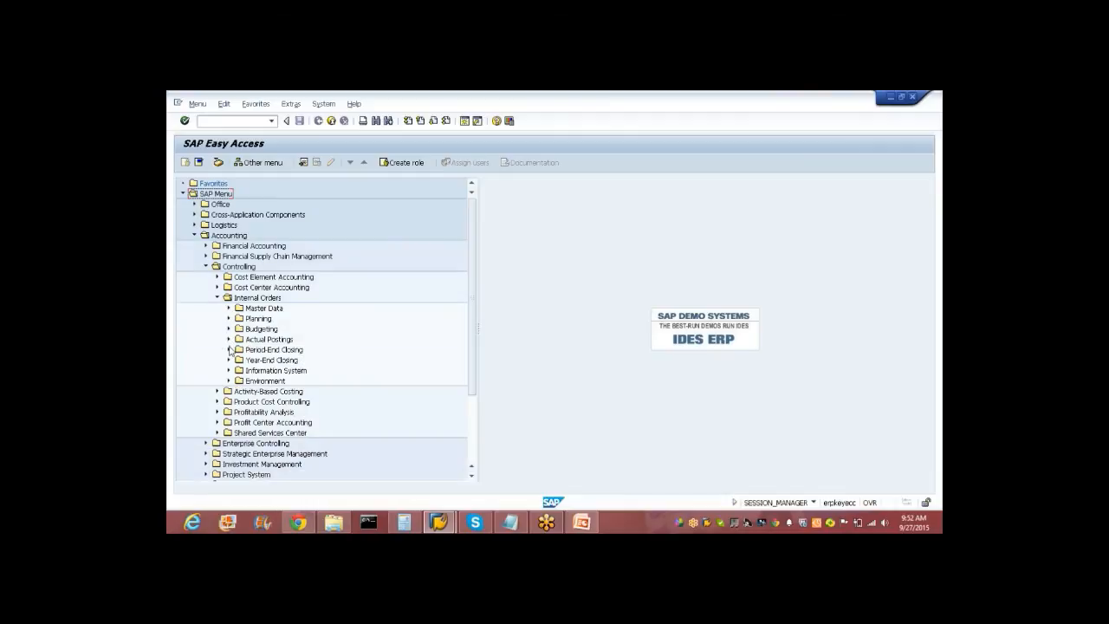
pyautogui.click(230, 350)
# Open Single Functions > Settlement and launch KO88 Individual Processing.
pyautogui.click(240, 371)
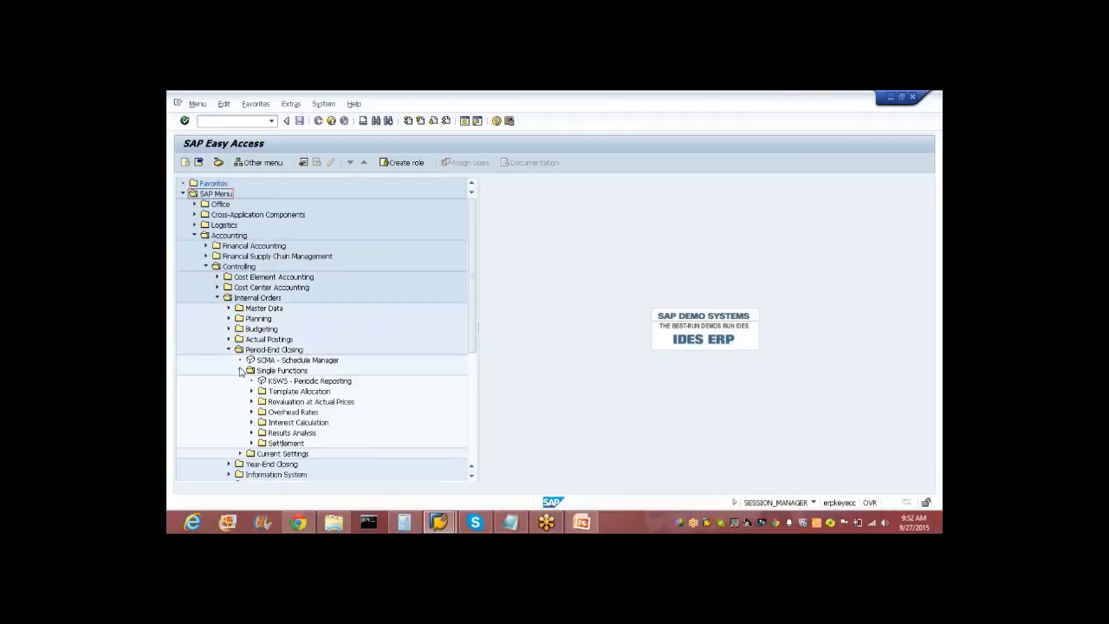
pyautogui.click(252, 443)
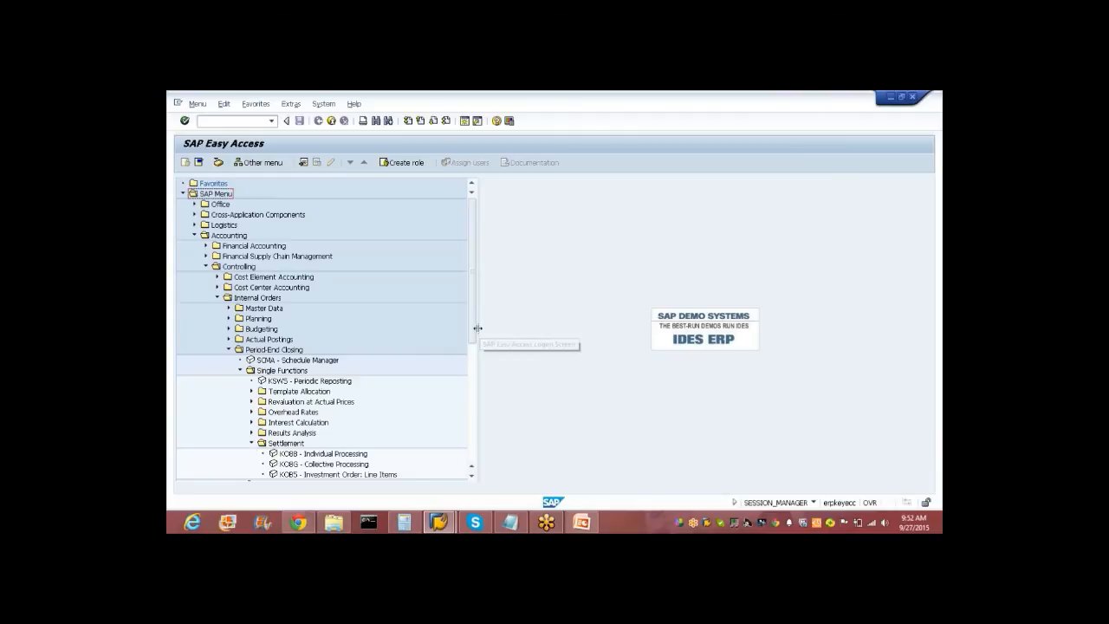
pyautogui.moveTo(474, 339); pyautogui.dragTo(482, 384)
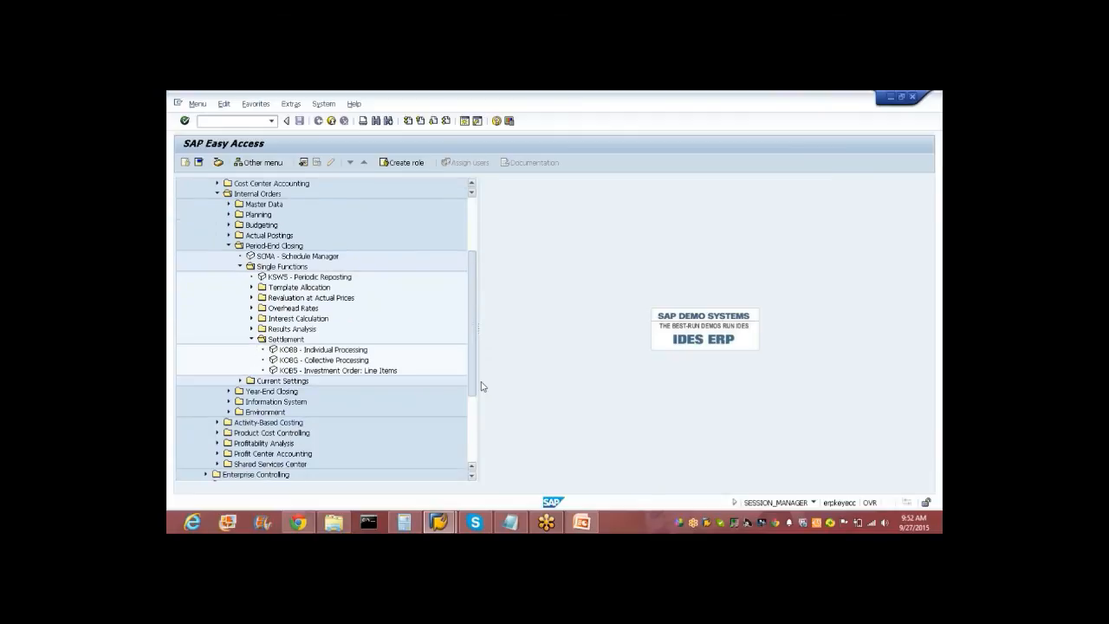
pyautogui.press('super+c')
pyautogui.press('super+c')
pyautogui.press('super+c')
pyautogui.press('super+c')
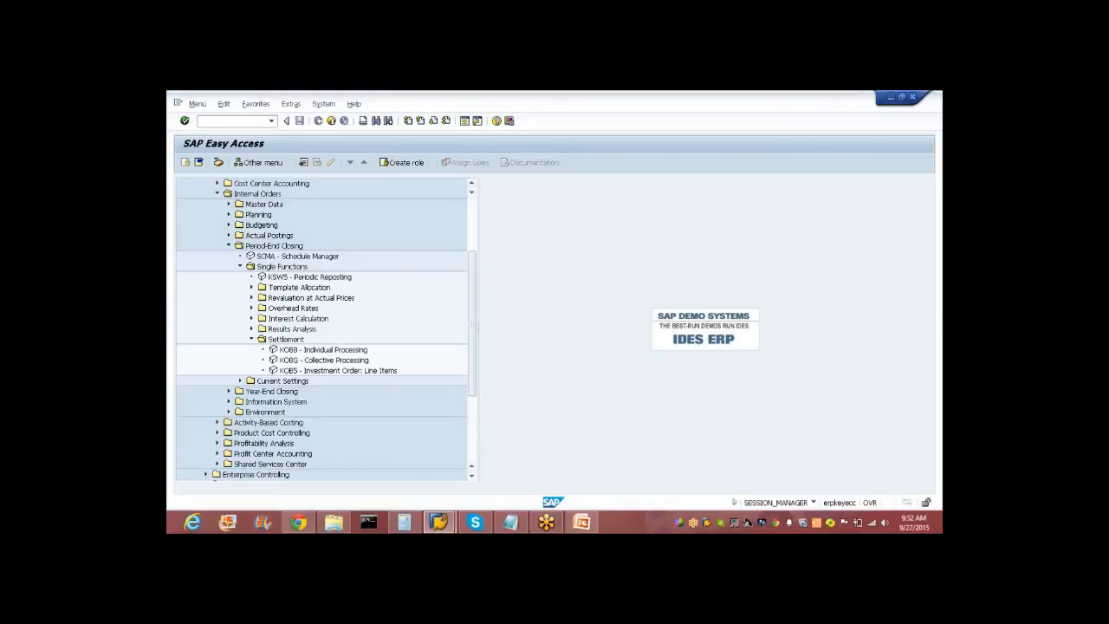
pyautogui.click(287, 350)
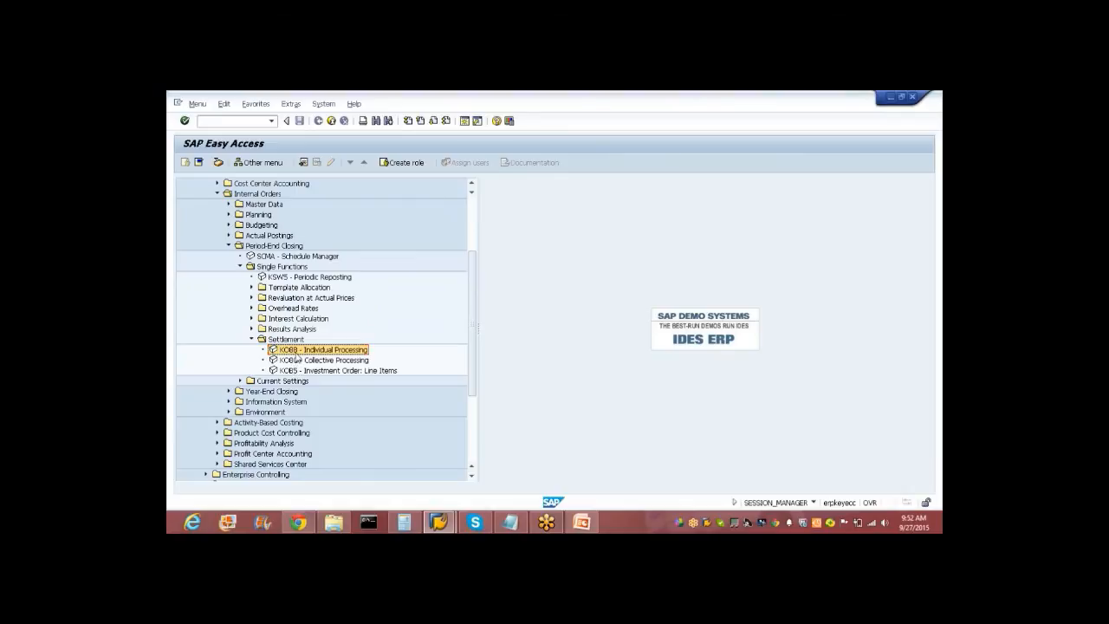
pyautogui.doubleClick(295, 352)
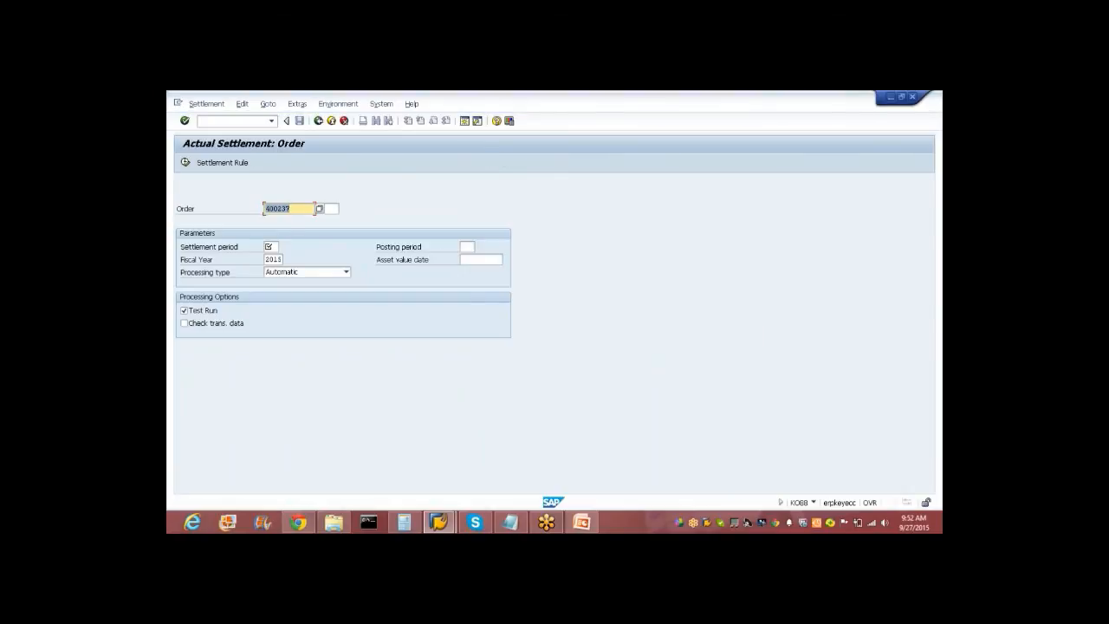
# Run the KO88 test settlement with settlement and posting period 6, fiscal year 2015.
pyautogui.click(274, 248)
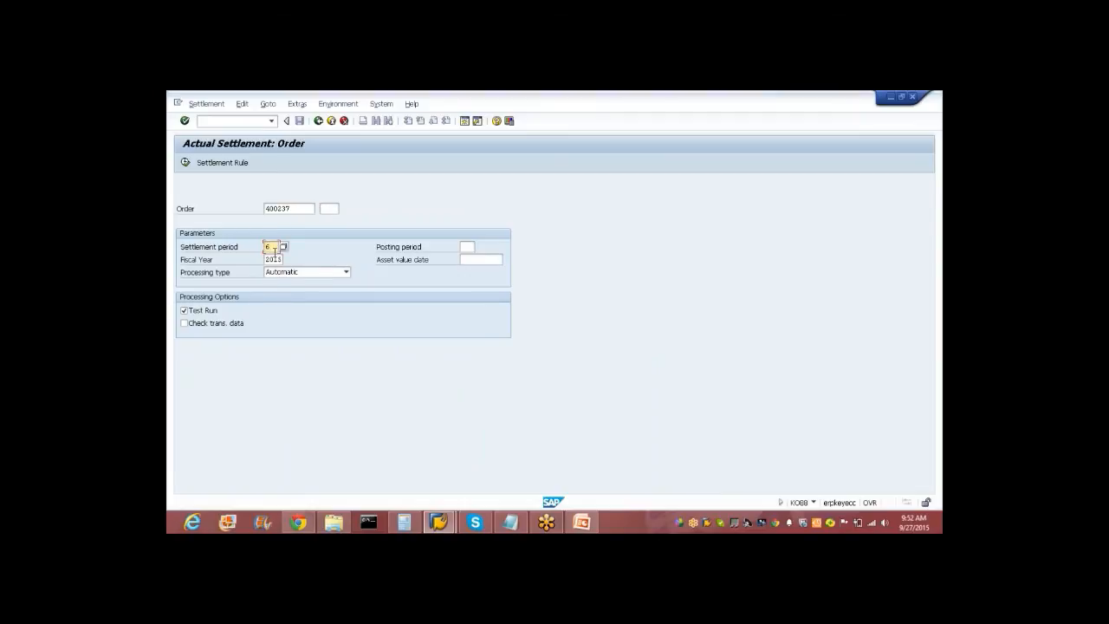
pyautogui.press('Tab')
pyautogui.write('6')
pyautogui.press('Return')
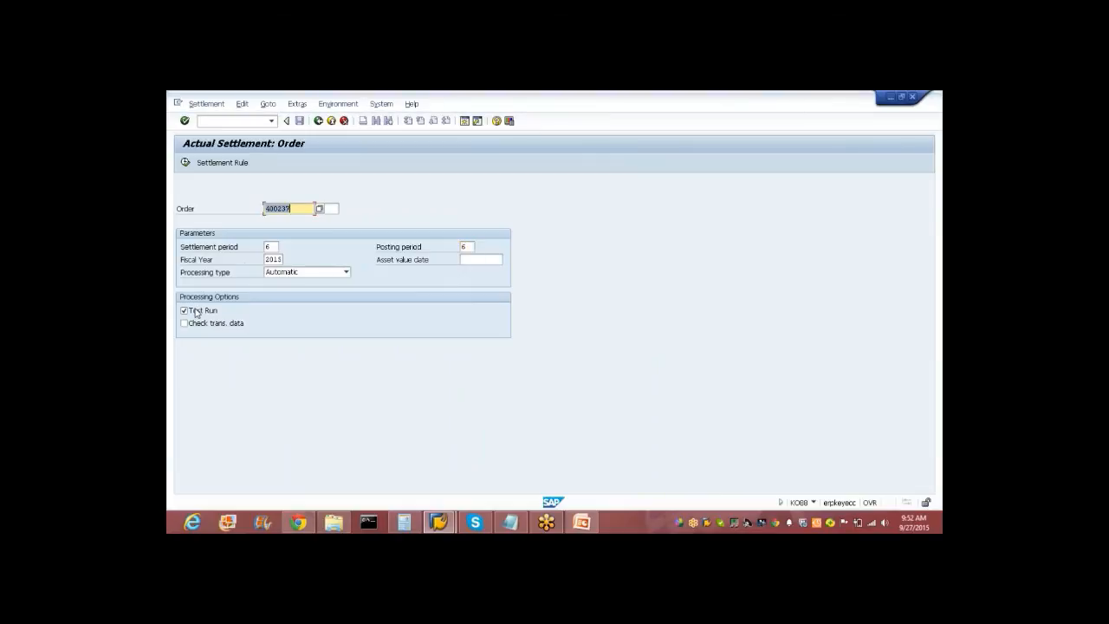
pyautogui.click(186, 163)
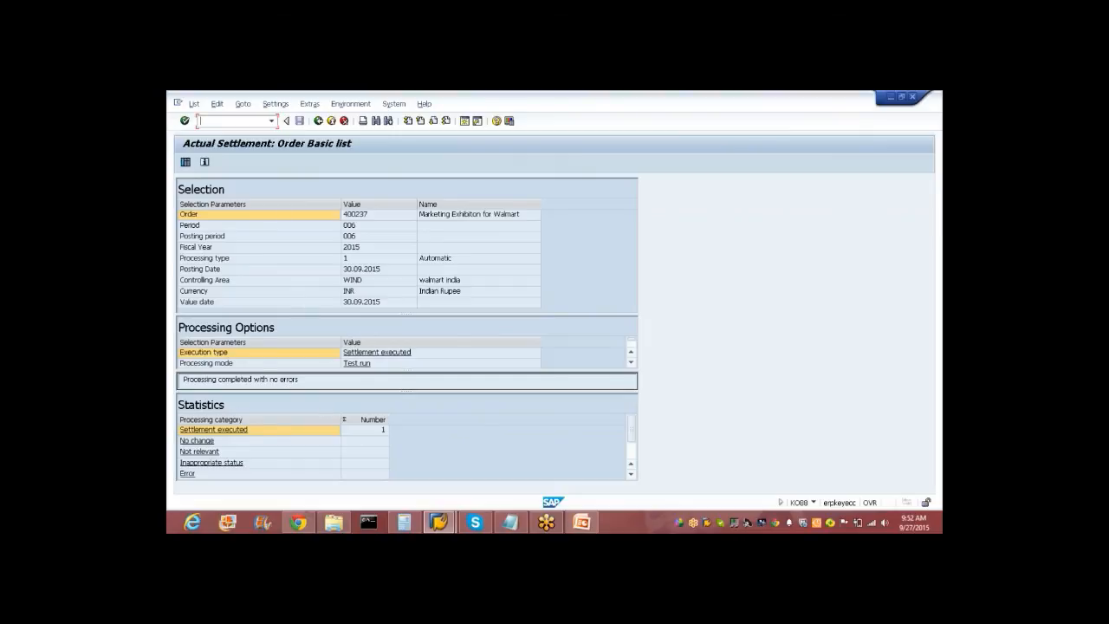
# Clear Test Run and execute the real settlement of order 400237 for period 6/2015.
pyautogui.click(318, 120)
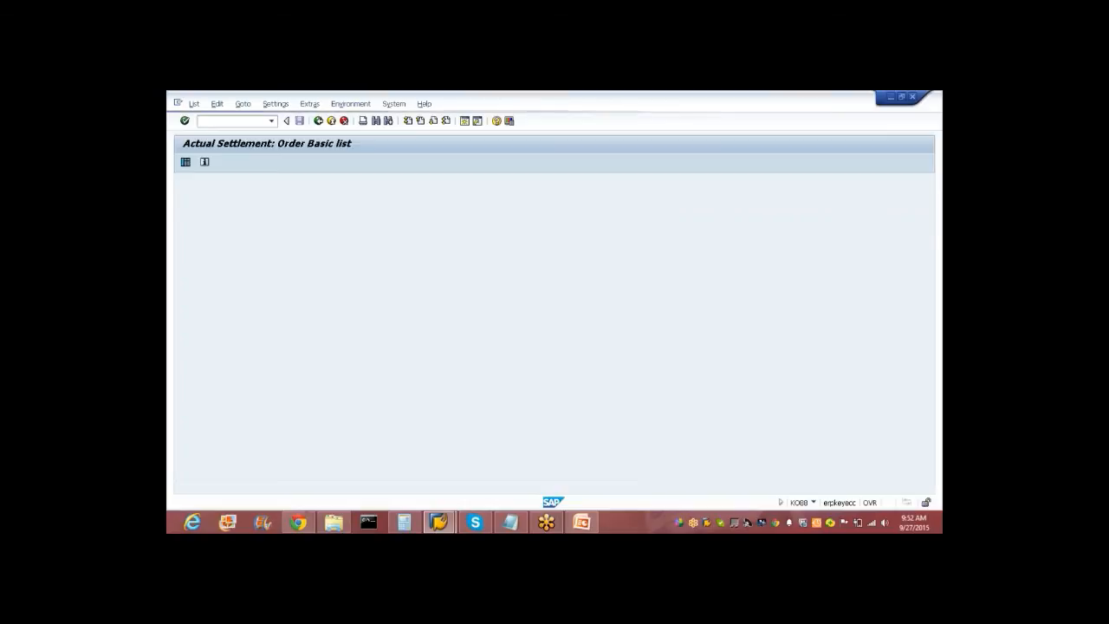
pyautogui.click(211, 309)
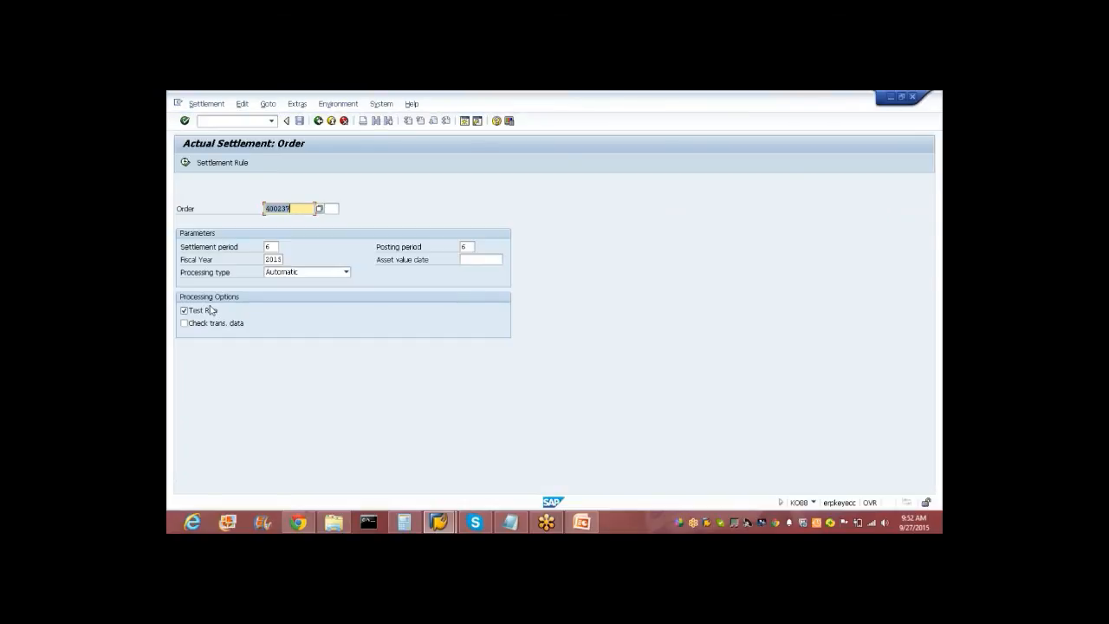
pyautogui.click(210, 309)
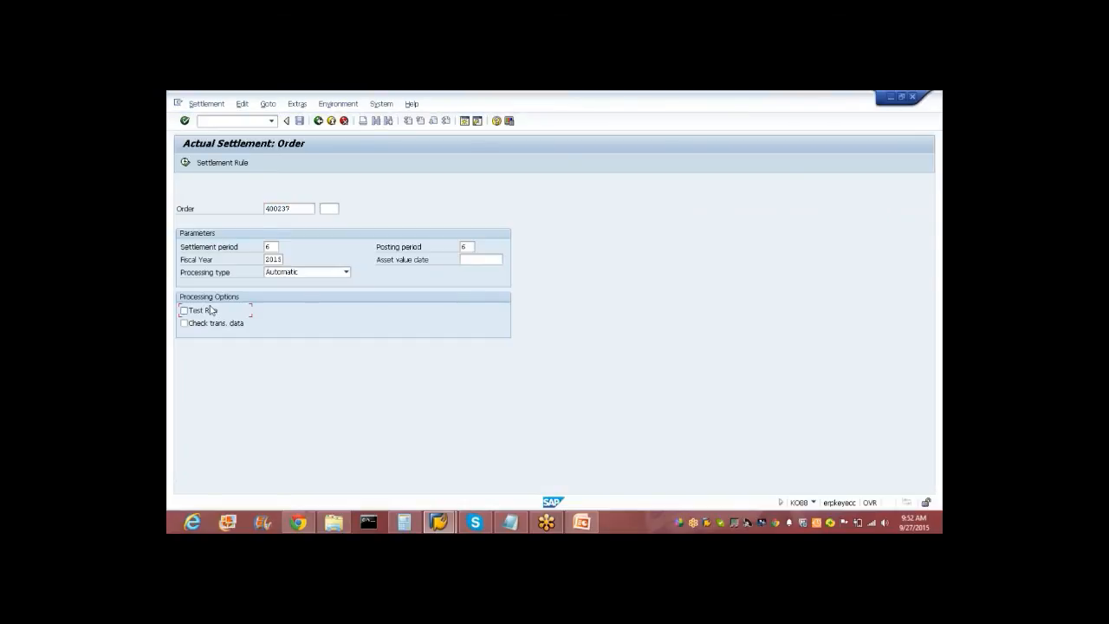
pyautogui.click(186, 163)
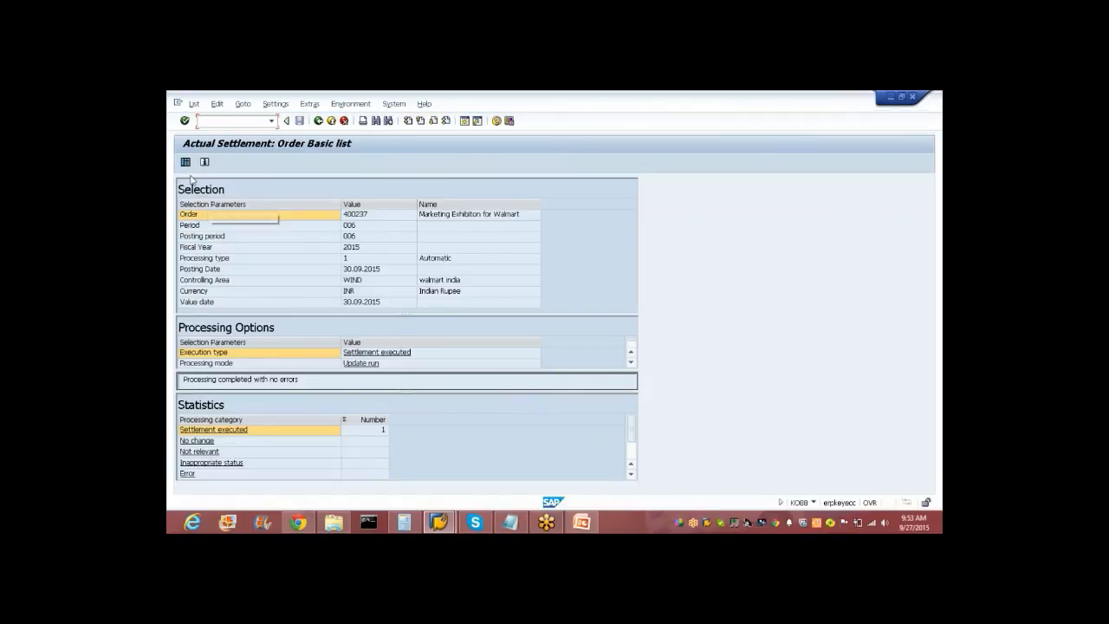
# Show the detail list, select order 400237's 40.000,00 row to PSG, and list its accounting documents.
pyautogui.click(186, 163)
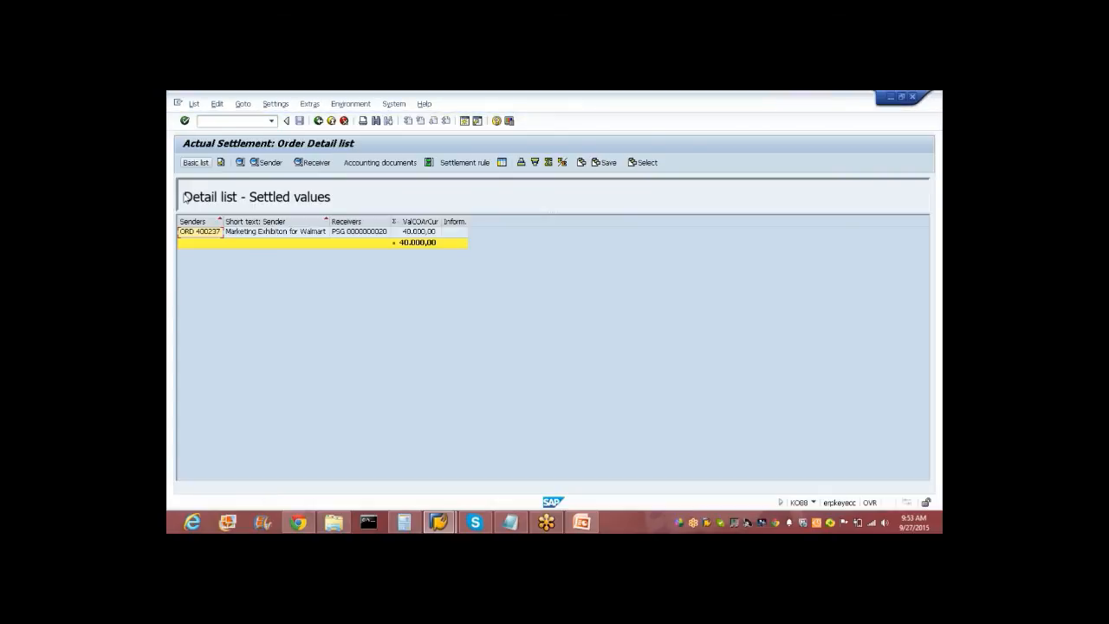
pyautogui.click(194, 235)
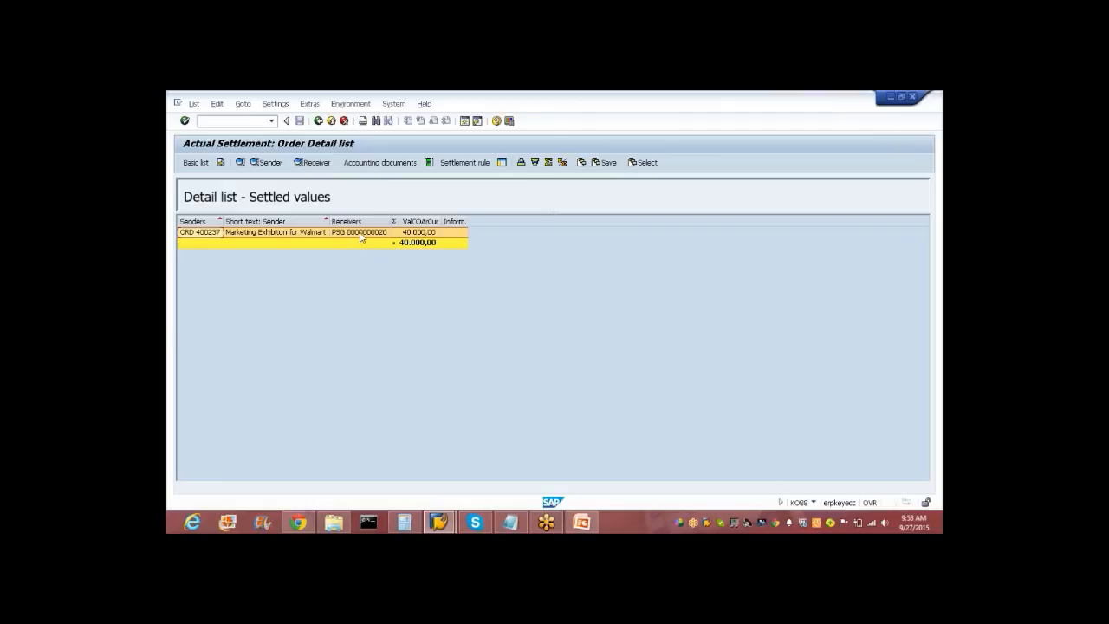
pyautogui.click(380, 163)
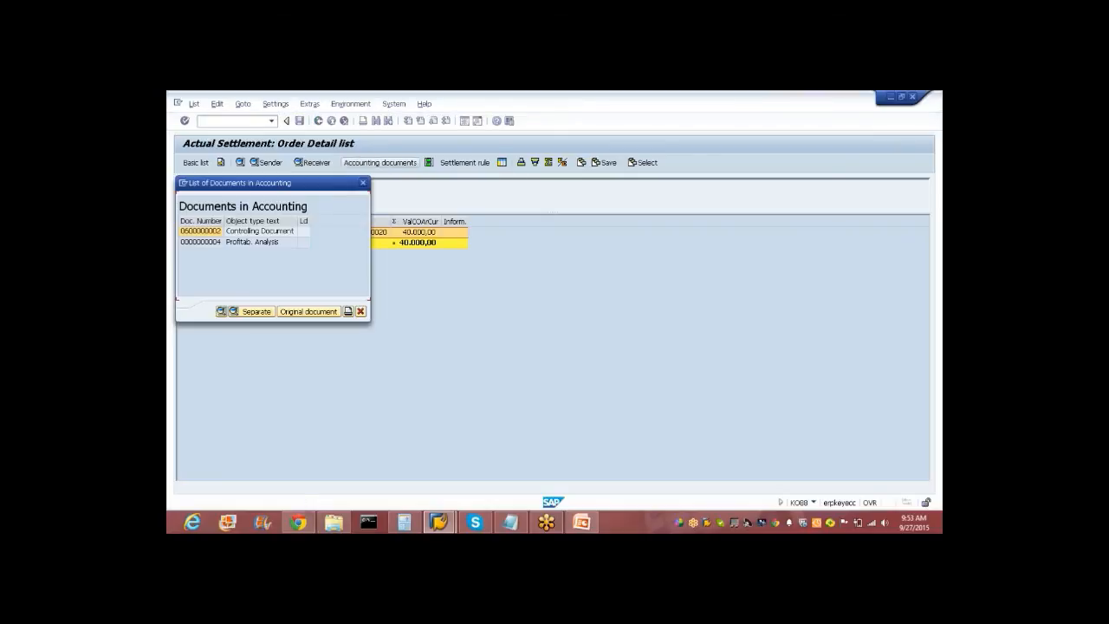
# Display the Profitab. Analysis document and check its value field Fix prod. costs 40.000,00.
pyautogui.click(213, 245)
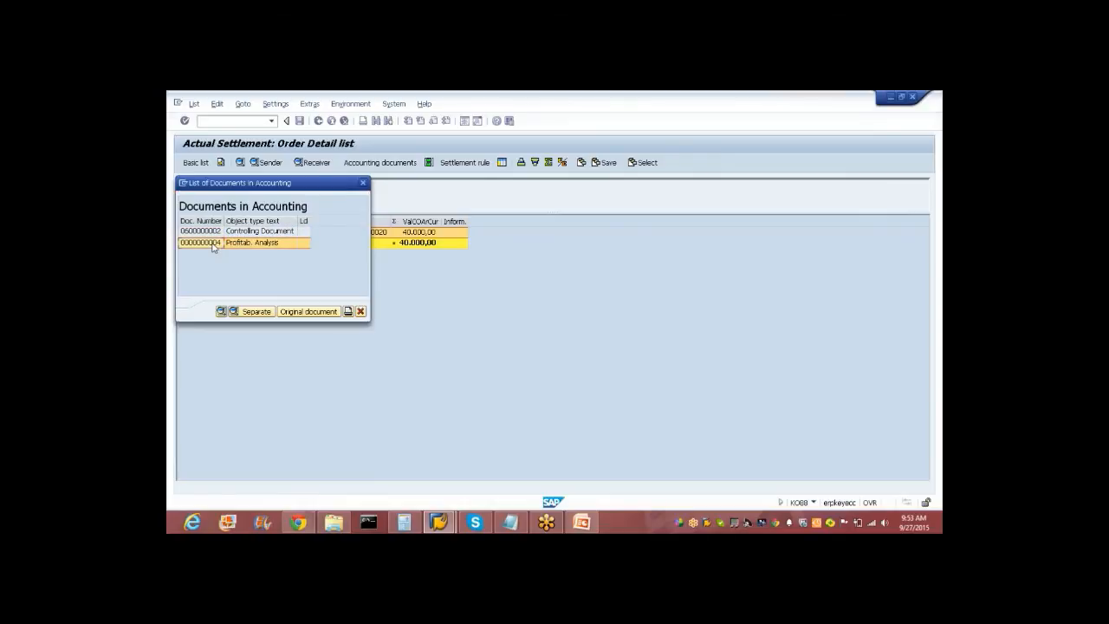
pyautogui.click(220, 312)
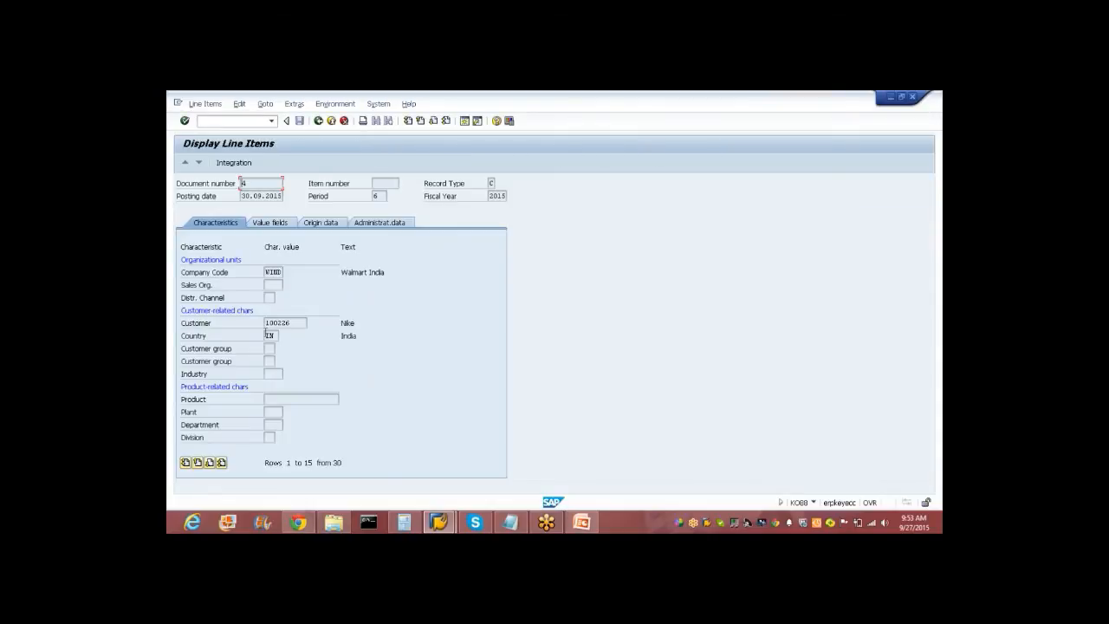
pyautogui.doubleClick(294, 323)
pyautogui.click(269, 223)
pyautogui.moveTo(186, 345); pyautogui.dragTo(358, 350)
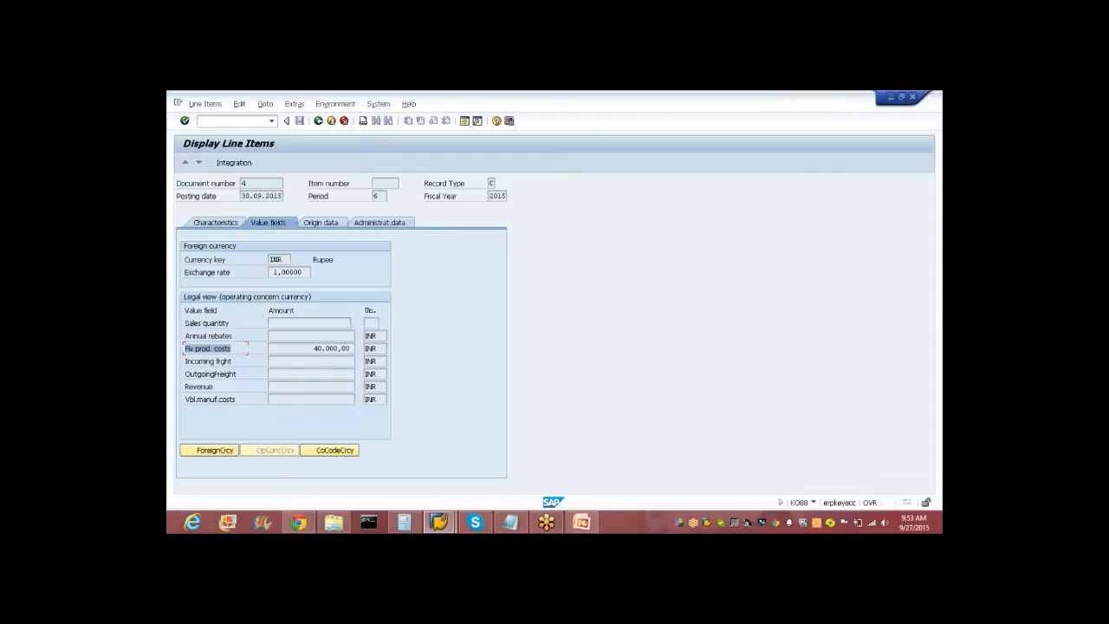
pyautogui.moveTo(302, 349); pyautogui.dragTo(355, 347)
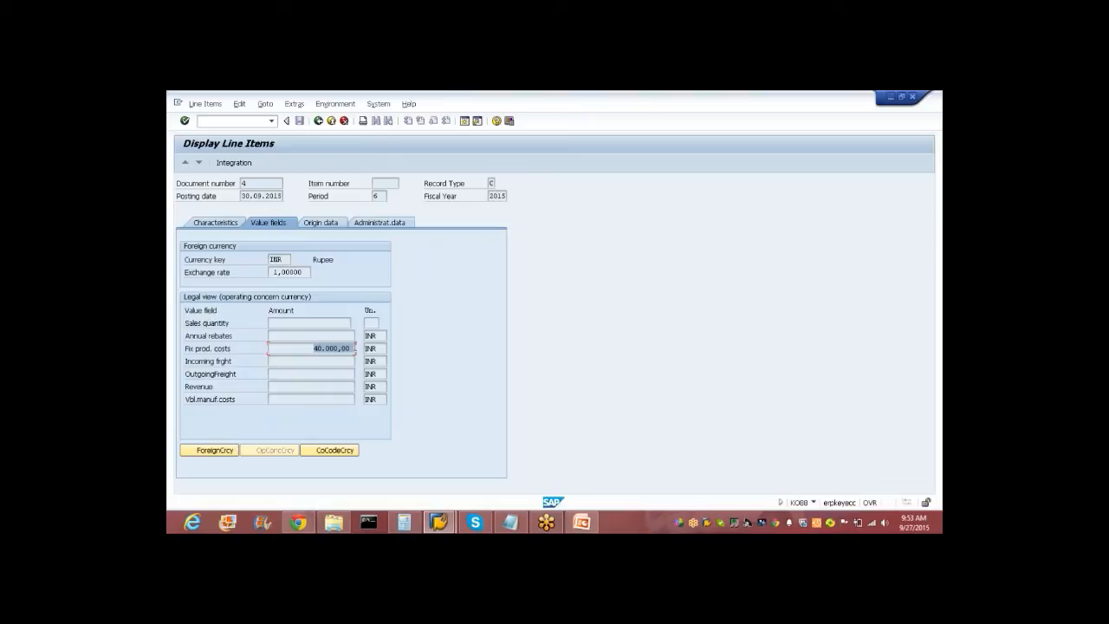
pyautogui.click(215, 222)
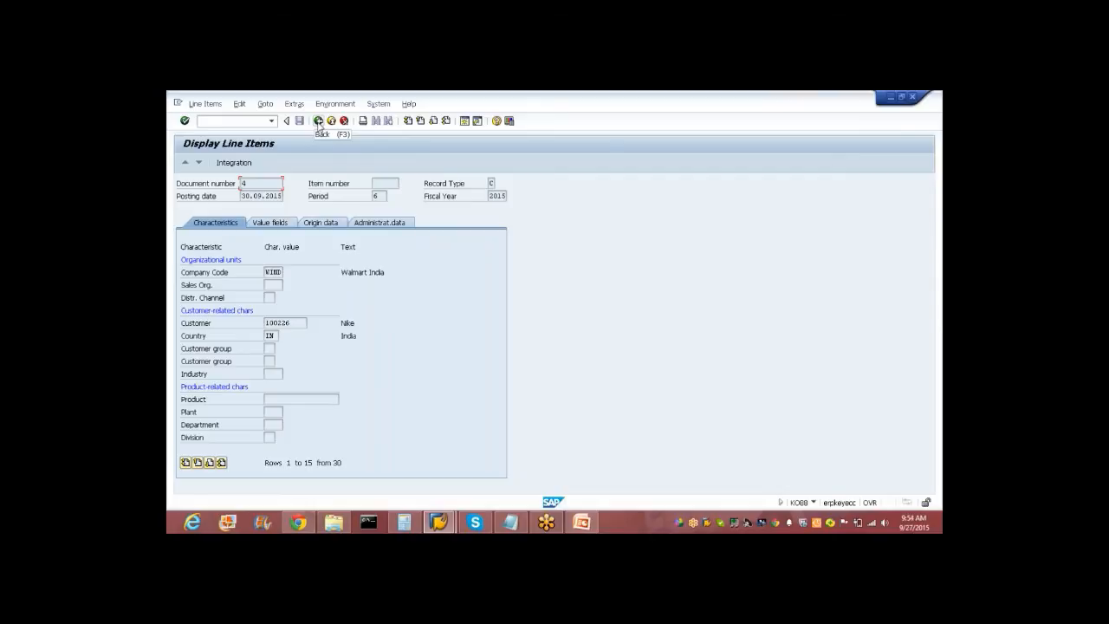
# Reopen the profitability document to show the 40.000,00 Fix prod. costs again.
pyautogui.click(318, 120)
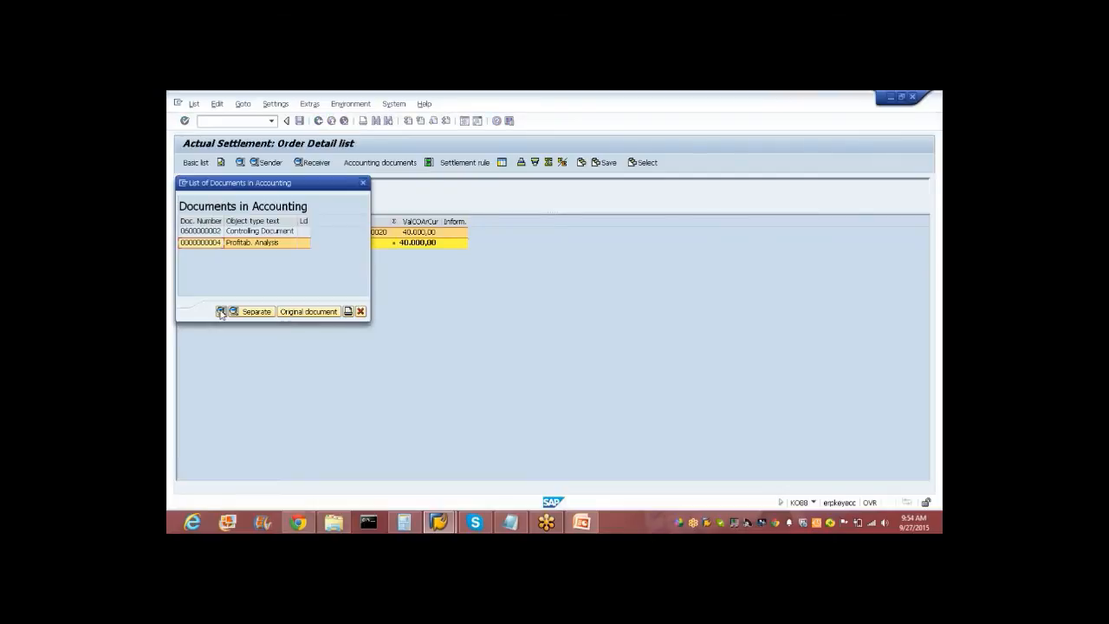
pyautogui.click(221, 311)
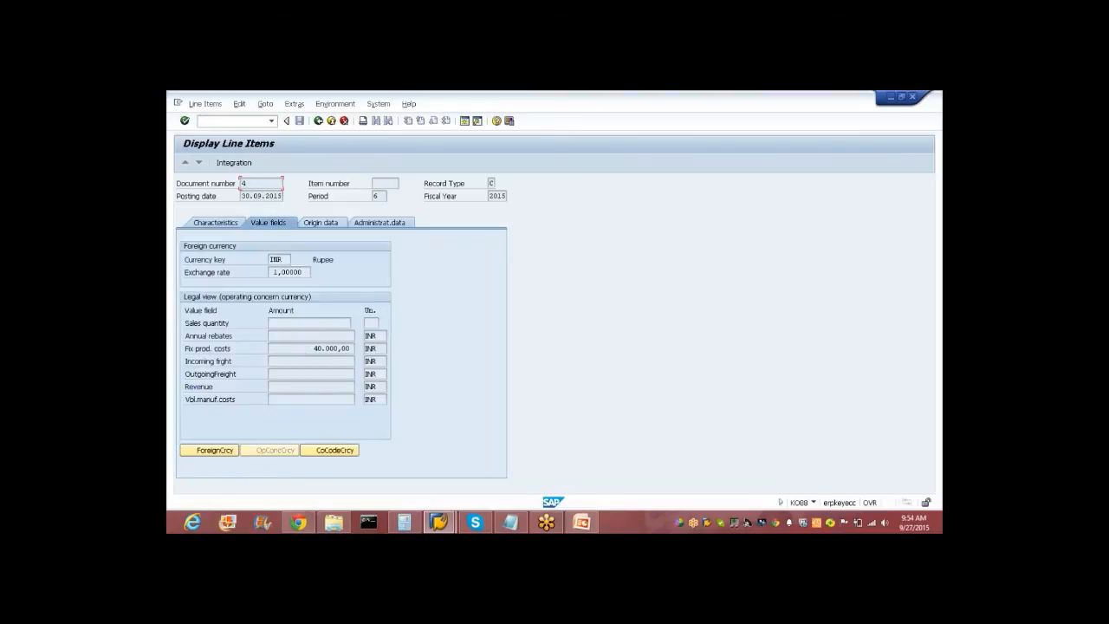
pyautogui.moveTo(188, 346); pyautogui.dragTo(228, 349)
pyautogui.moveTo(305, 347); pyautogui.dragTo(354, 351)
# Close the settlement lists, fold the Settlement and Period-End Closing folders, and switch to PowerPoint.
pyautogui.click(258, 121)
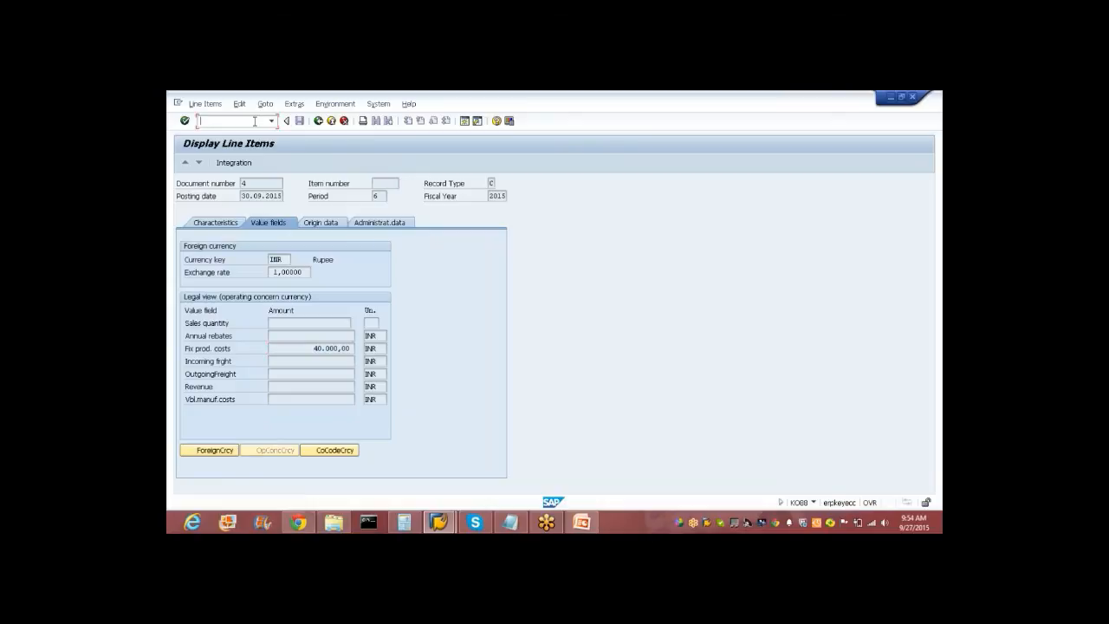
pyautogui.click(331, 121)
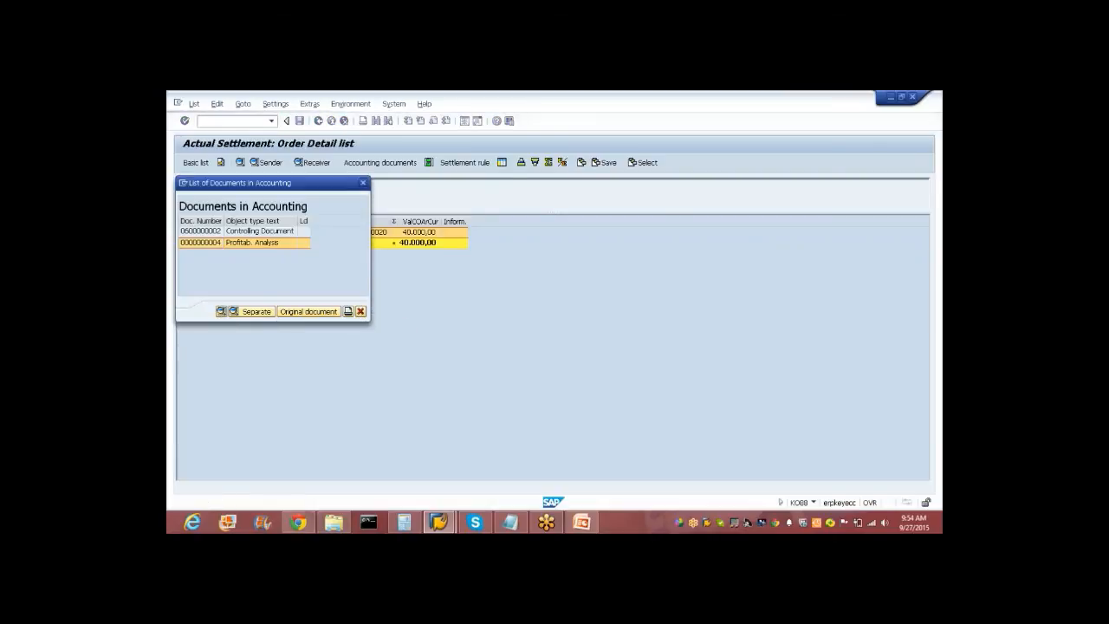
pyautogui.click(360, 311)
pyautogui.click(331, 120)
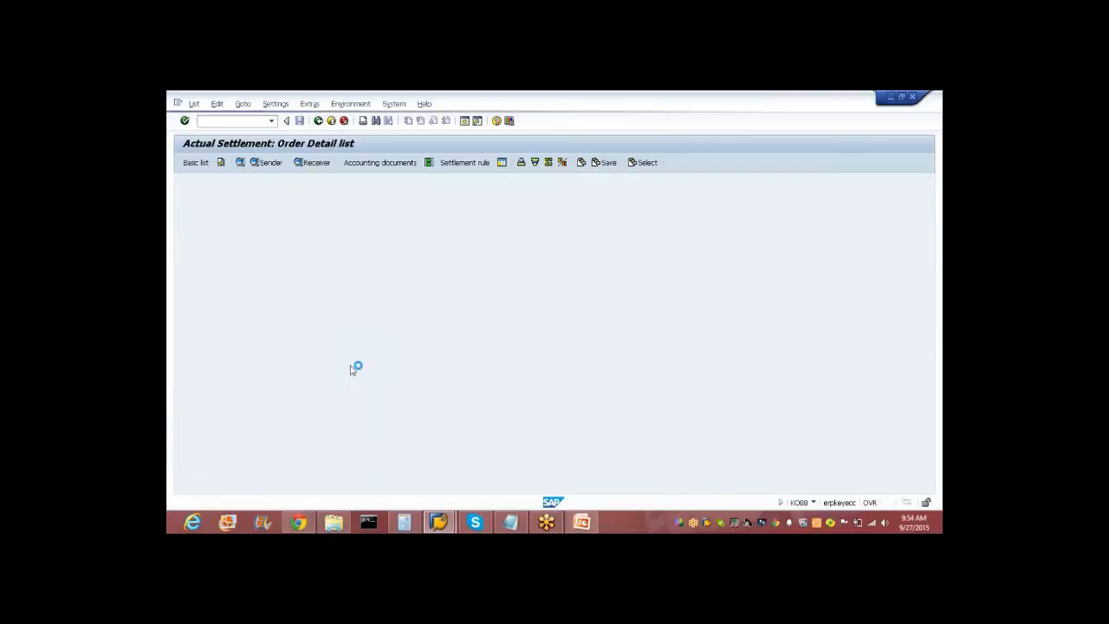
pyautogui.click(251, 338)
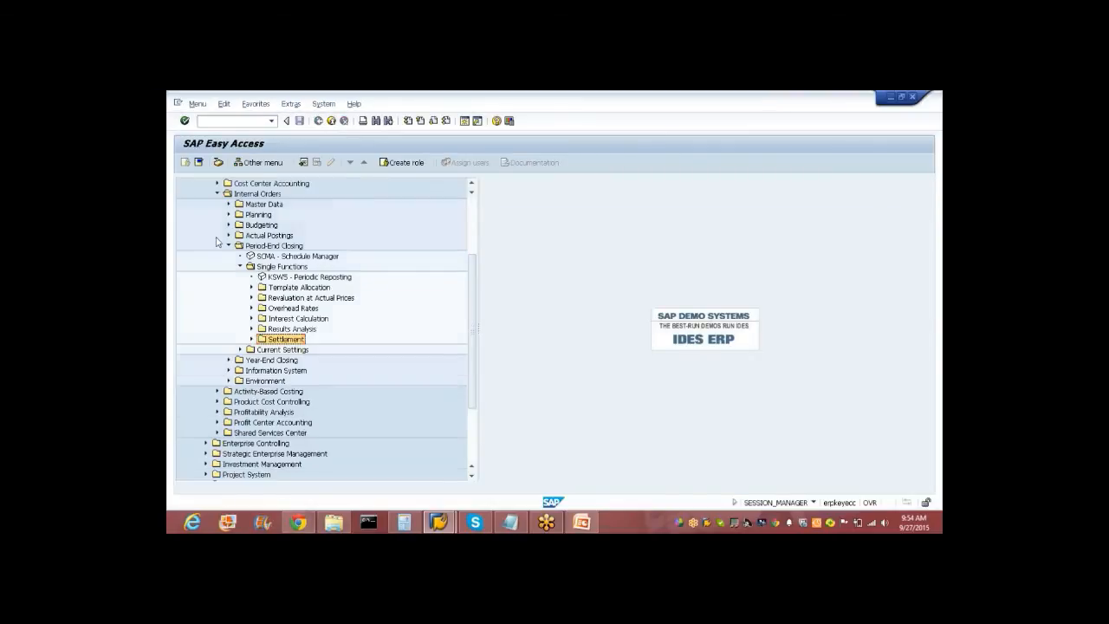
pyautogui.click(229, 247)
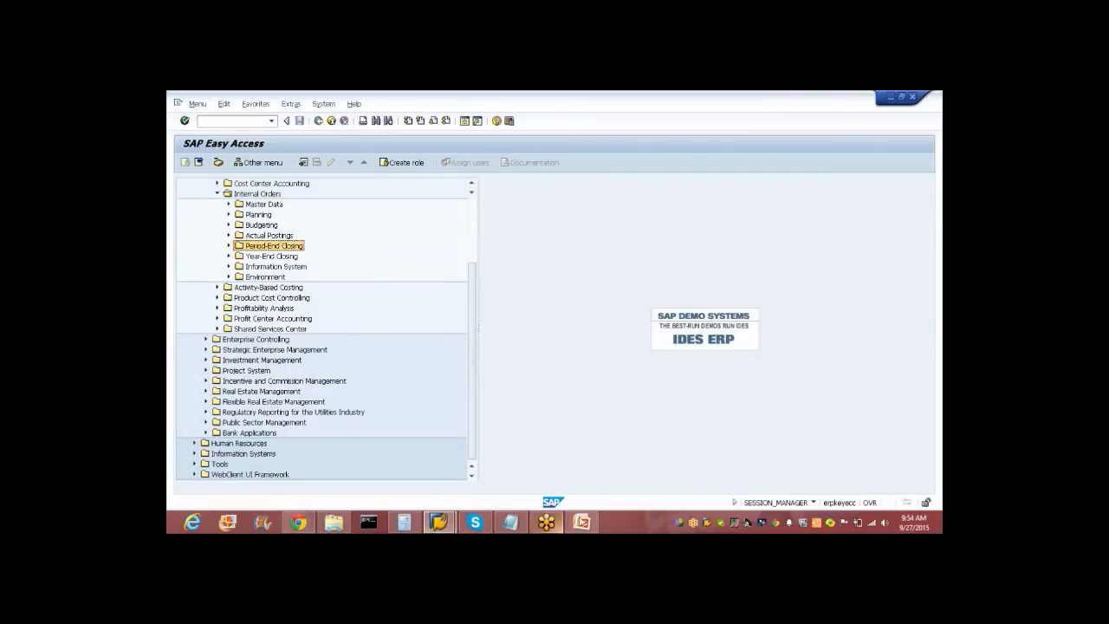
pyautogui.click(581, 522)
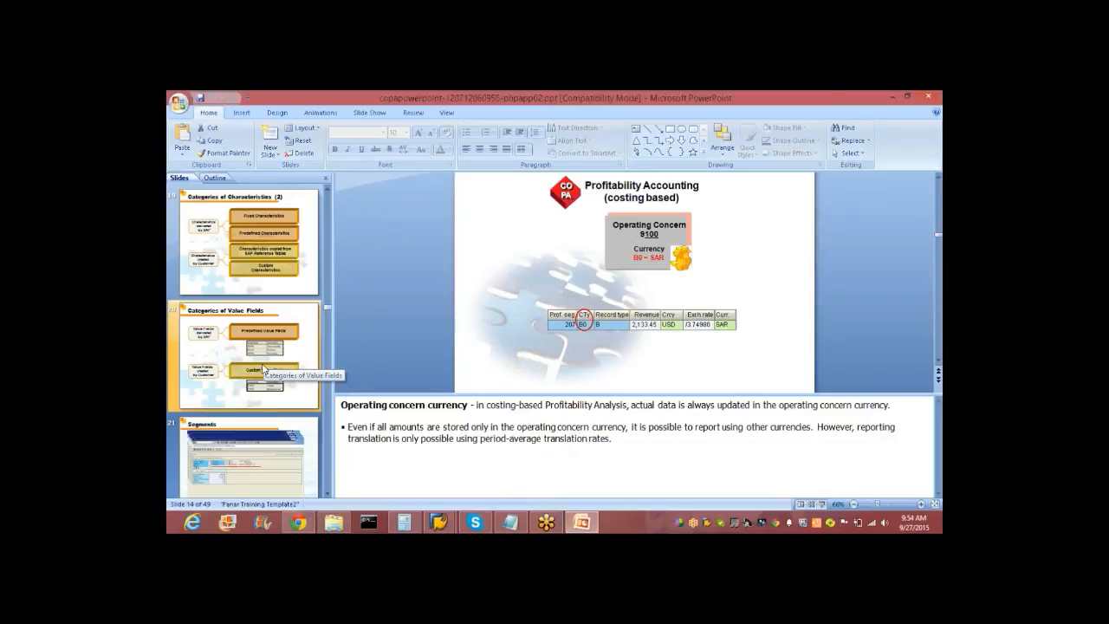
# Page the PowerPoint deck forward through the slides up to slide 43.
pyautogui.press('Down')
pyautogui.press('Down')
pyautogui.press('Down')
pyautogui.press('Down')
pyautogui.press('Down')
pyautogui.press('Down')
pyautogui.press('Down')
pyautogui.press('Down')
pyautogui.press('Down')
pyautogui.press('Down')
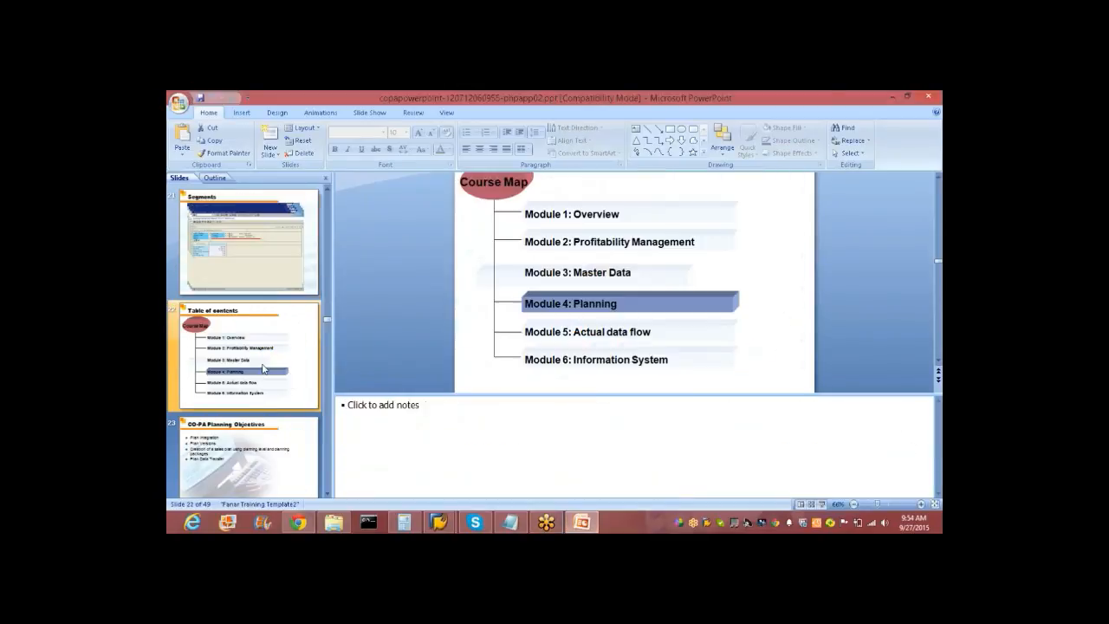
pyautogui.press('Down')
pyautogui.press('Down')
pyautogui.press('Down')
pyautogui.press('Down')
pyautogui.press('Down')
pyautogui.press('Down')
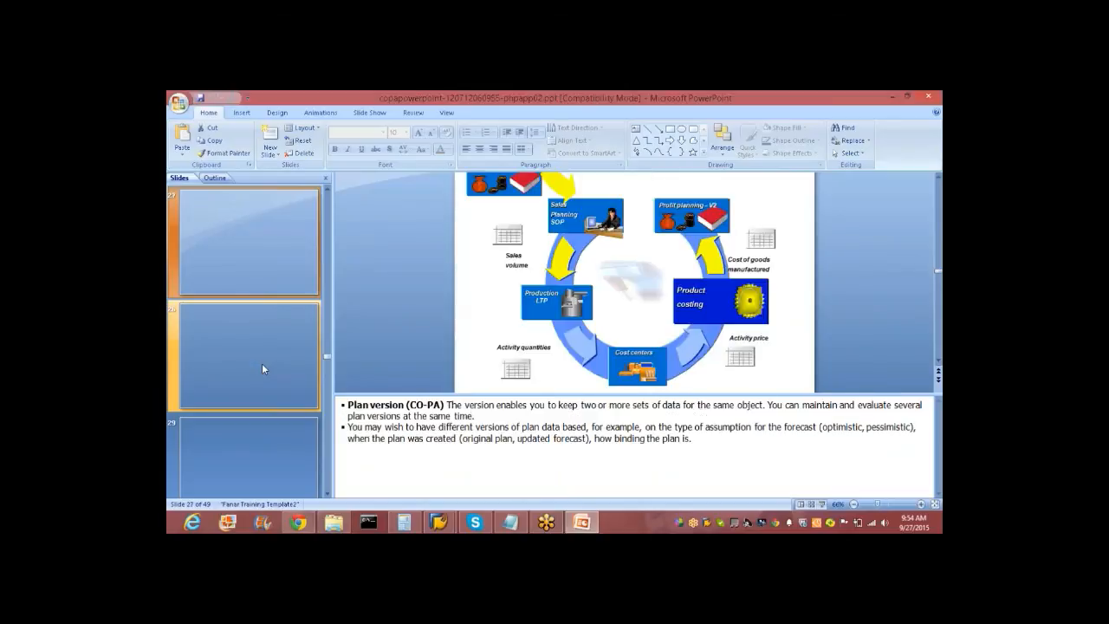
pyautogui.press('Down')
pyautogui.press('Down')
pyautogui.press('Down')
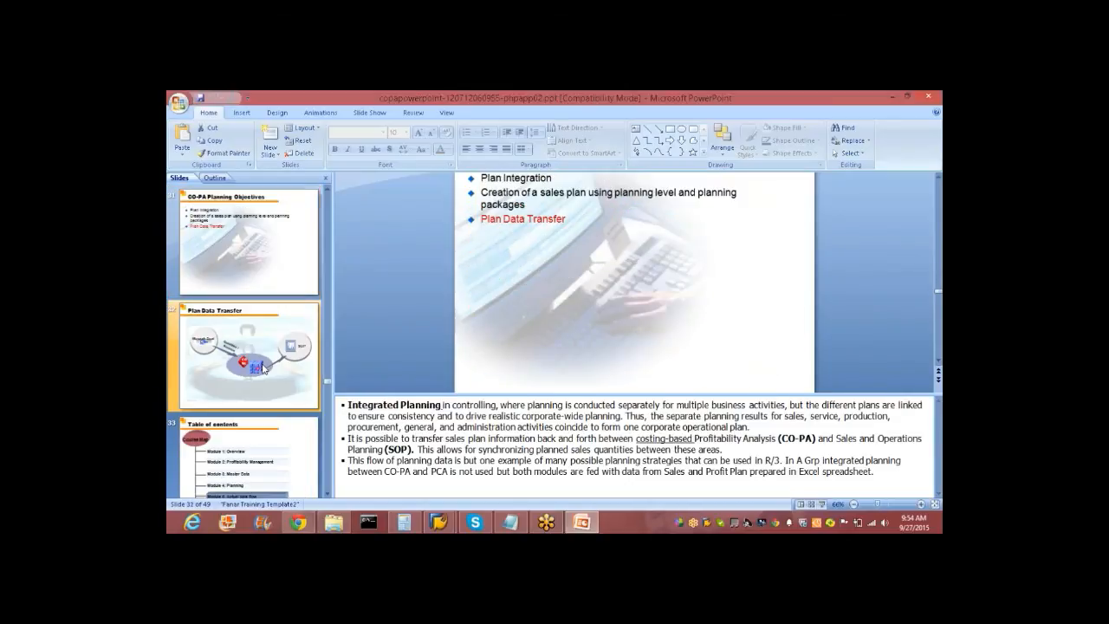
pyautogui.press('Down')
pyautogui.press('Down')
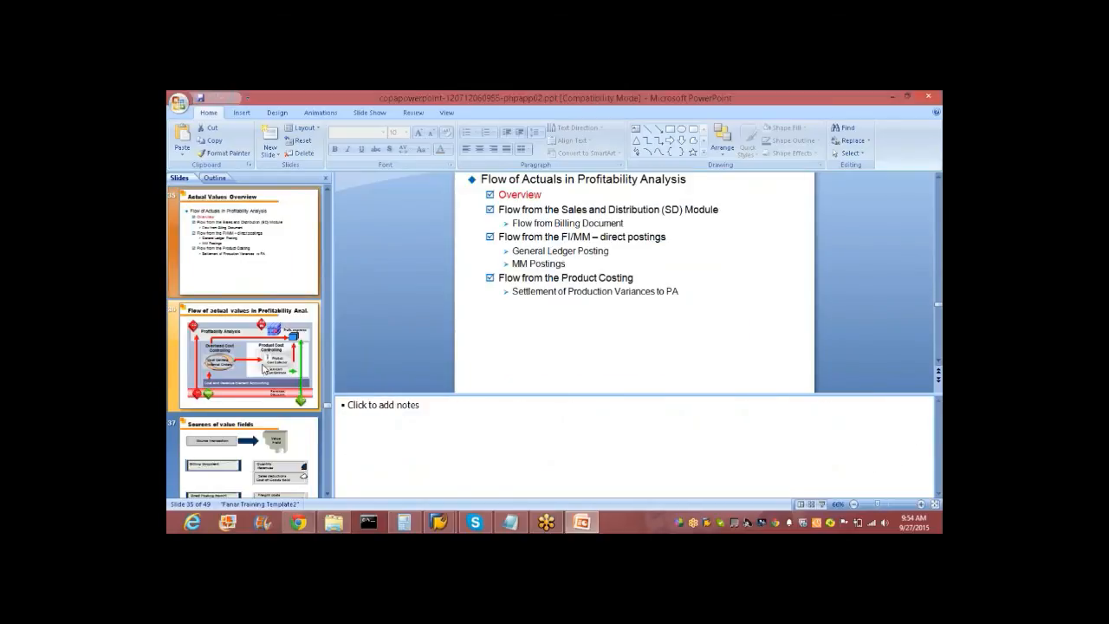
pyautogui.press('Down')
pyautogui.press('Down')
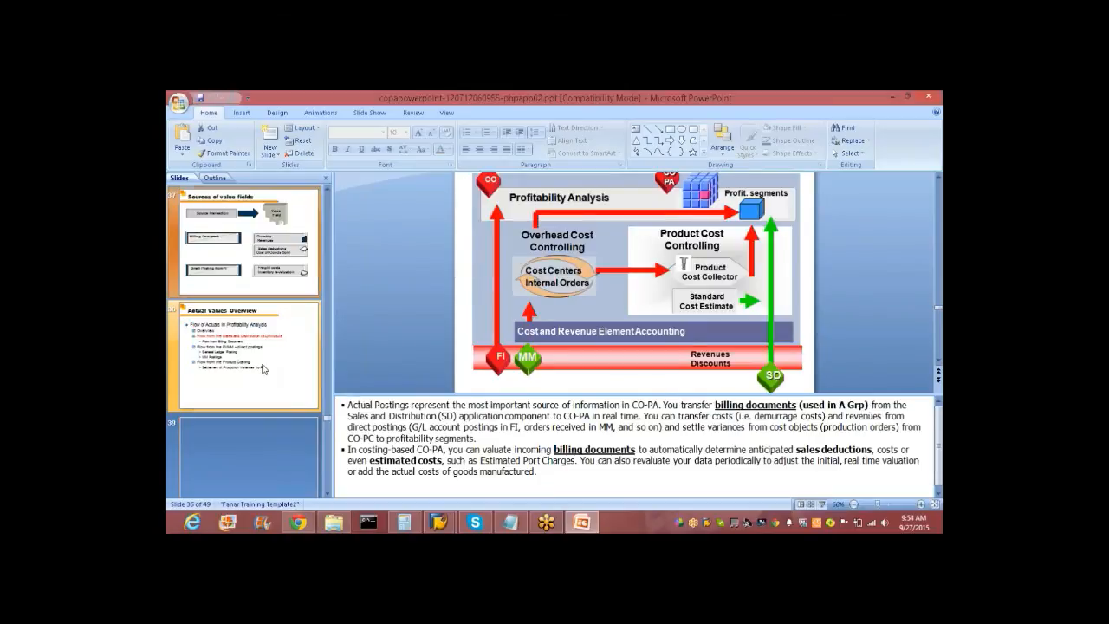
pyautogui.press('Down')
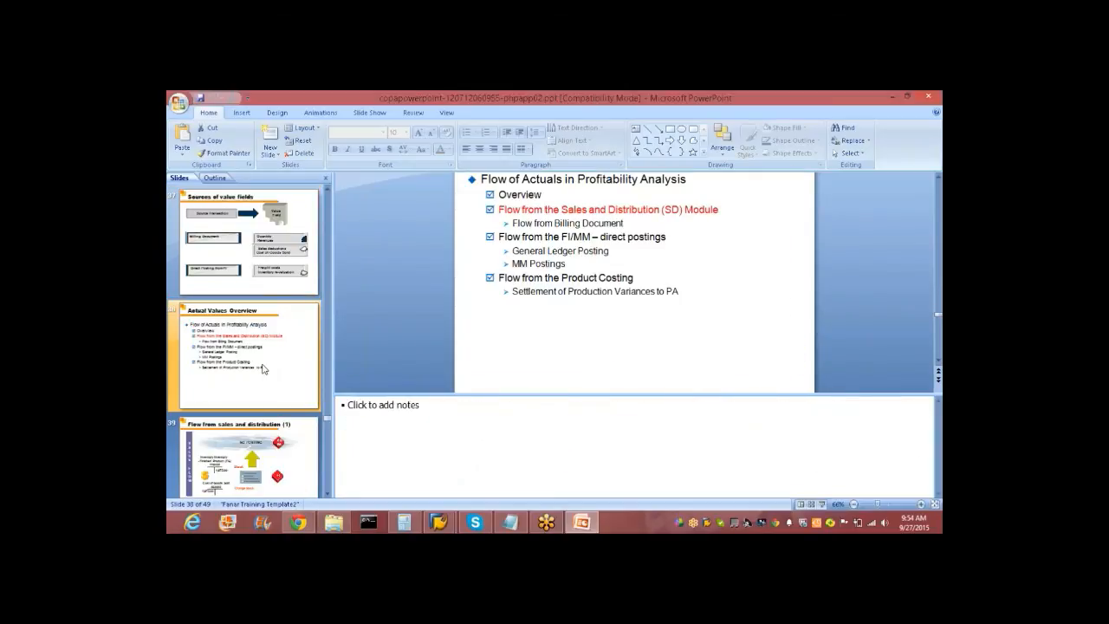
pyautogui.press('Down')
pyautogui.press('Down')
pyautogui.press('Down')
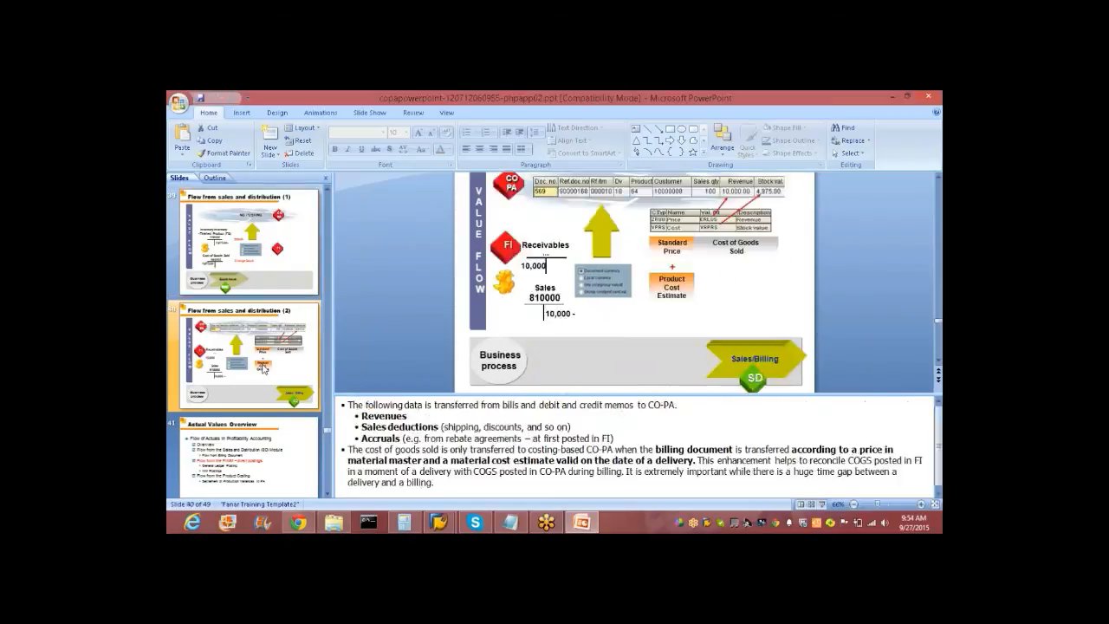
pyautogui.press('Down')
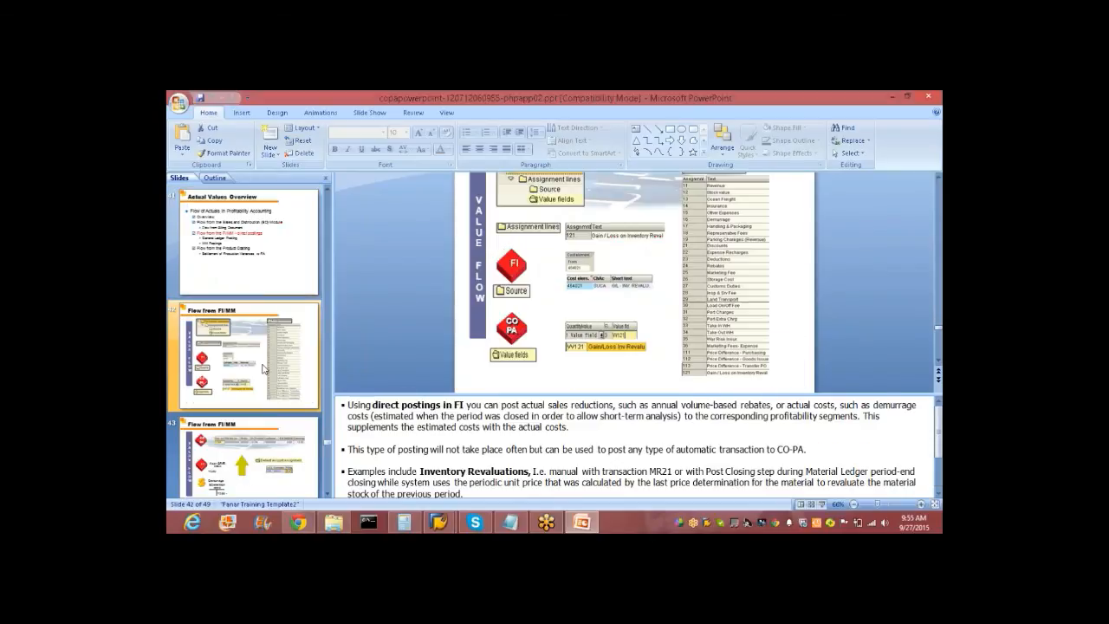
pyautogui.press('Down')
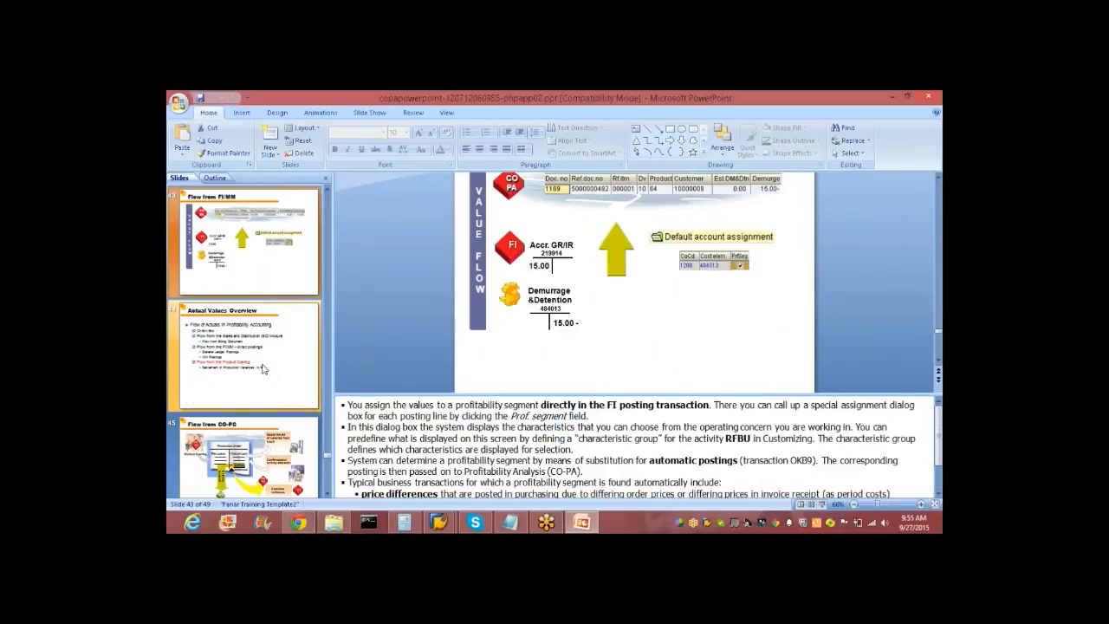
pyautogui.press('Down')
pyautogui.press('Down')
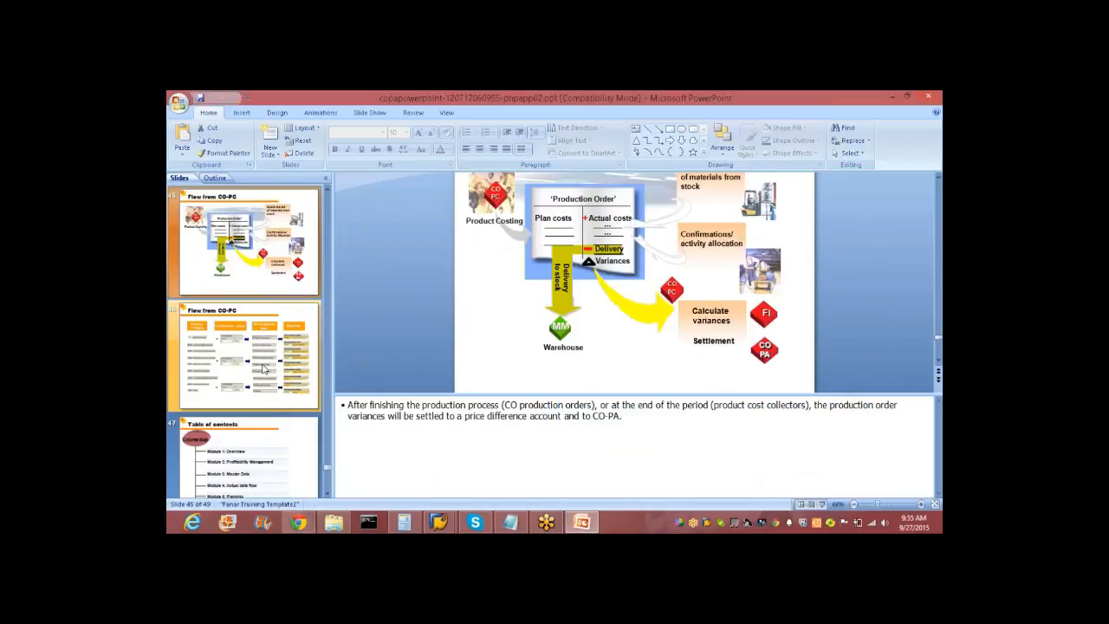
# Advance from the Table of contents slide to slide 48, Report Output, then return to SAP Easy Access.
pyautogui.click(257, 477)
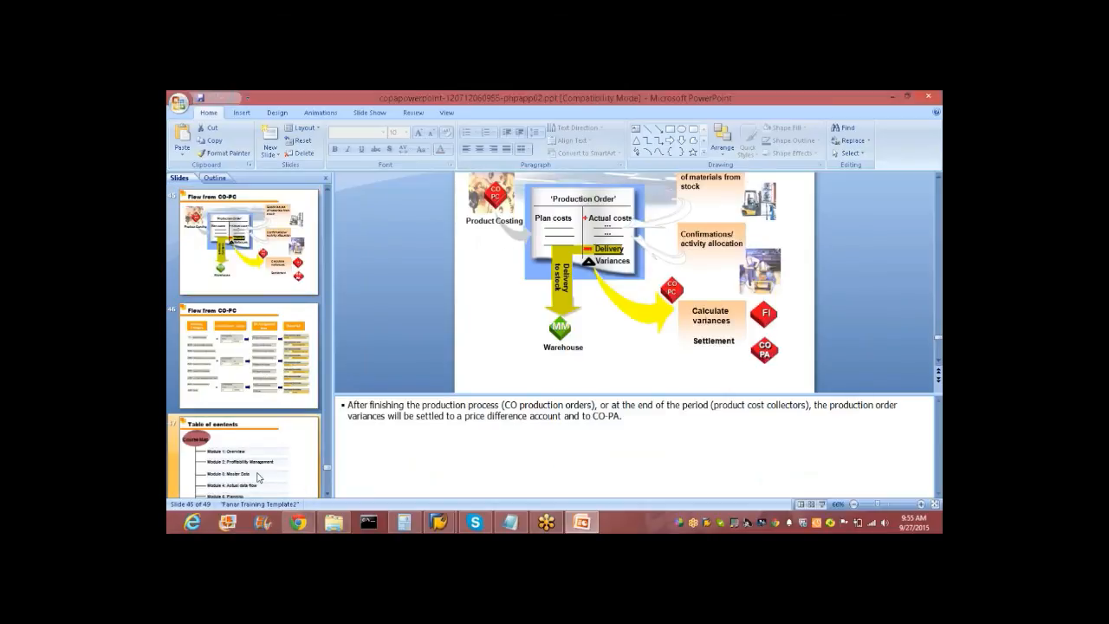
pyautogui.press('Down')
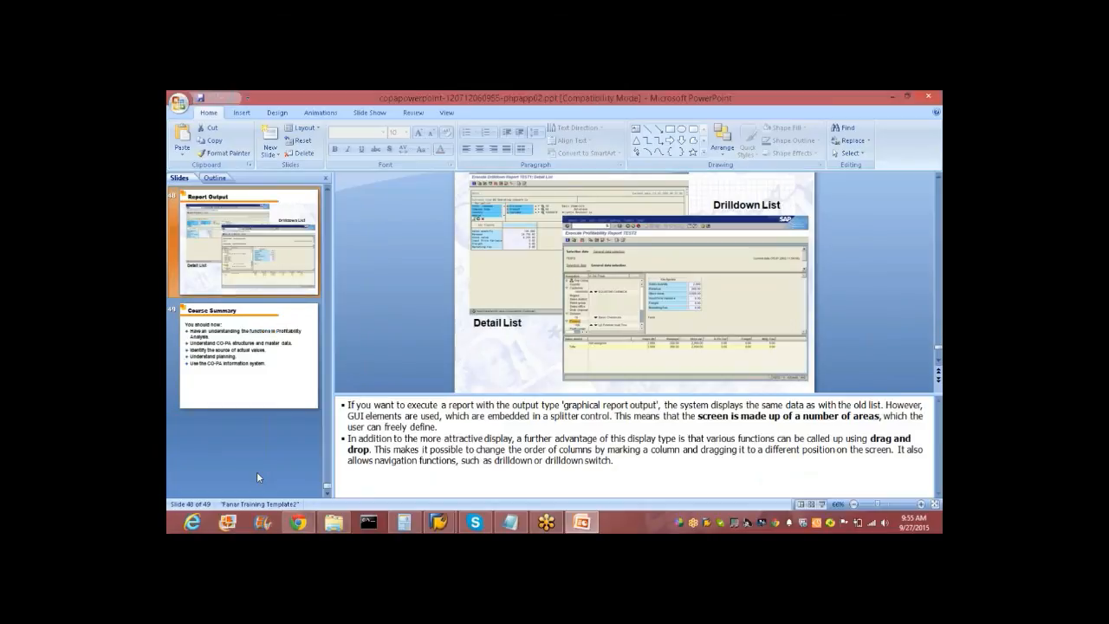
pyautogui.click(439, 524)
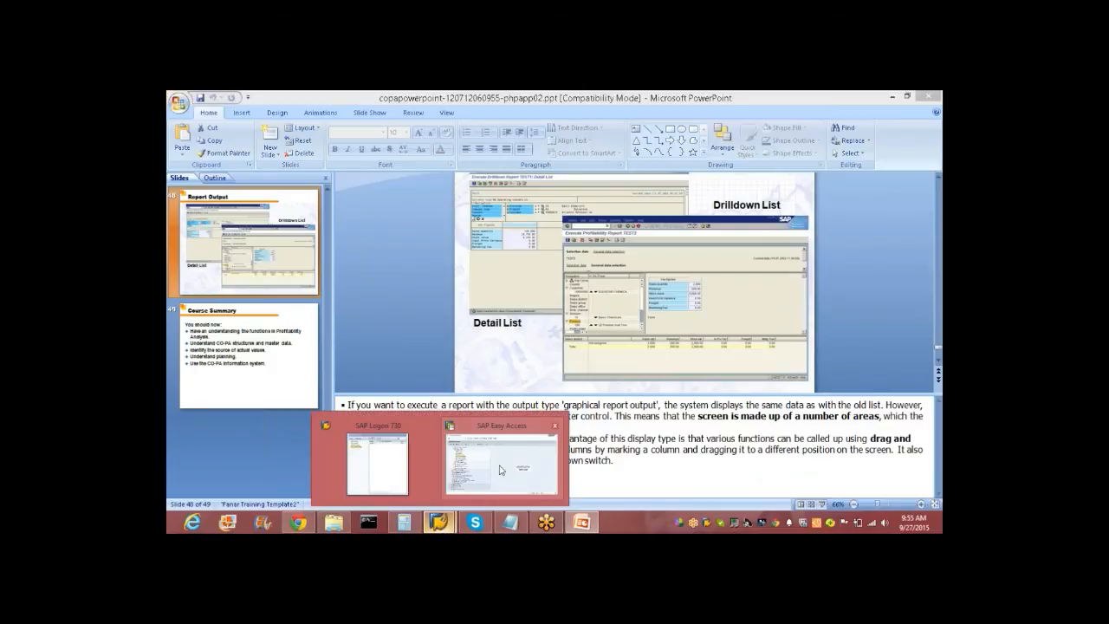
pyautogui.click(495, 468)
# Collapse the Internal Orders and Accounting folders in the Easy Access tree.
pyautogui.click(217, 194)
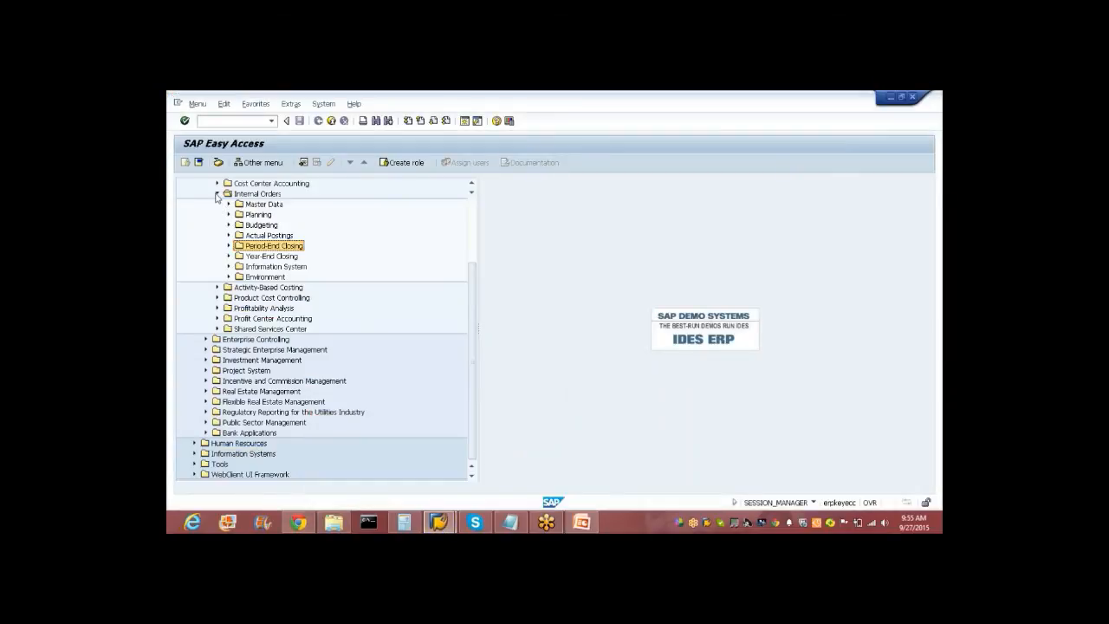
pyautogui.scroll(1, 474, 203)
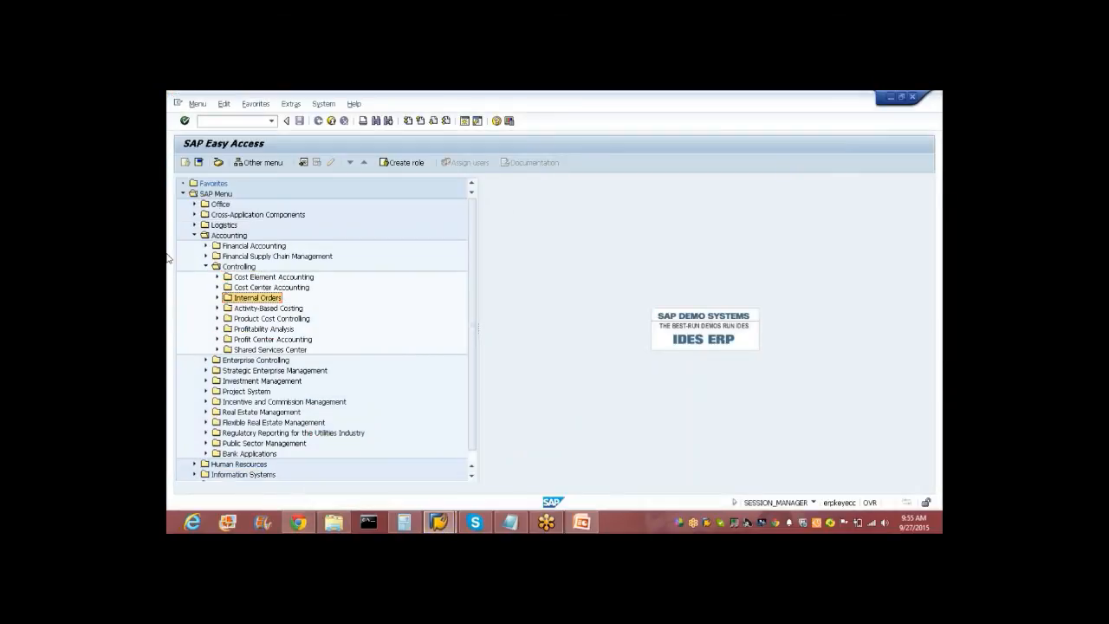
pyautogui.click(194, 234)
# Run SPRO, open the SAP Reference IMG, and start typing /n to leave it.
pyautogui.click(243, 122)
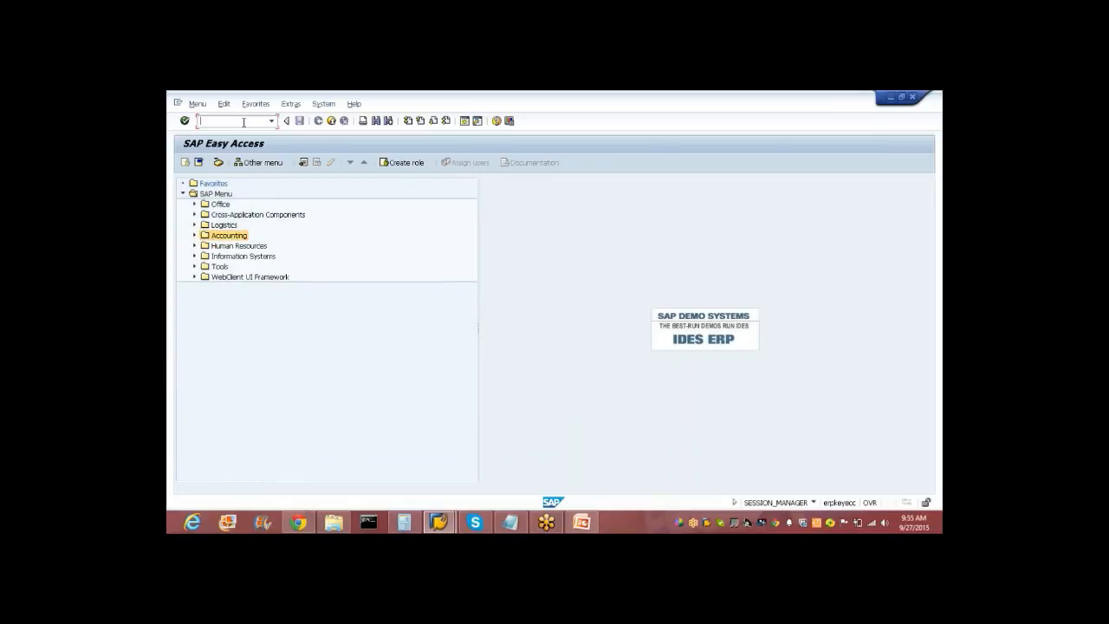
pyautogui.write('spro')
pyautogui.press('Return')
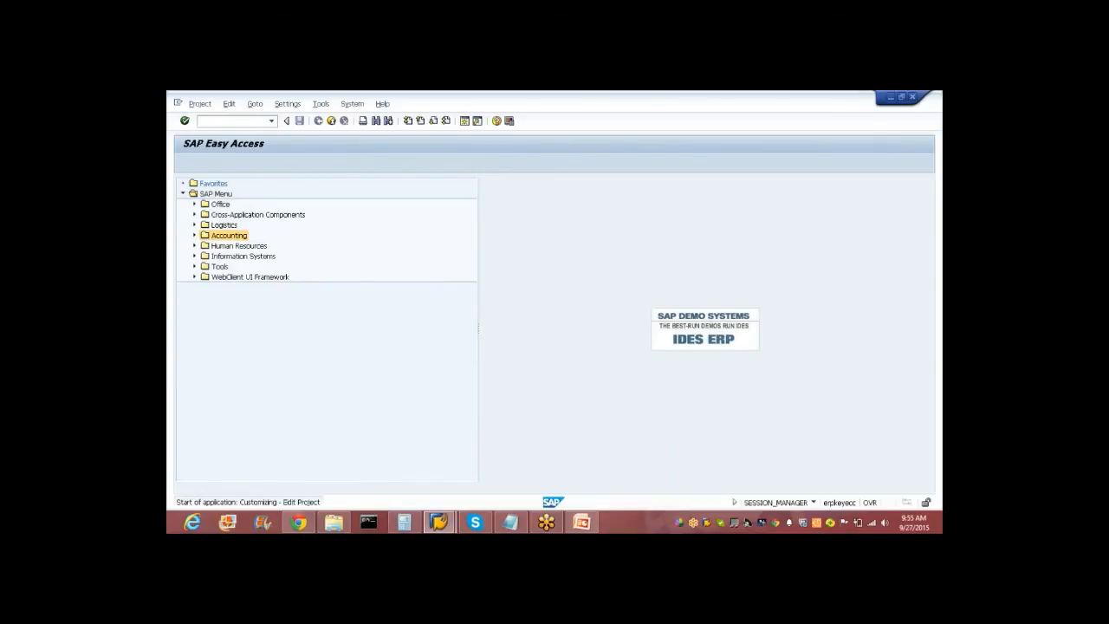
pyautogui.click(221, 164)
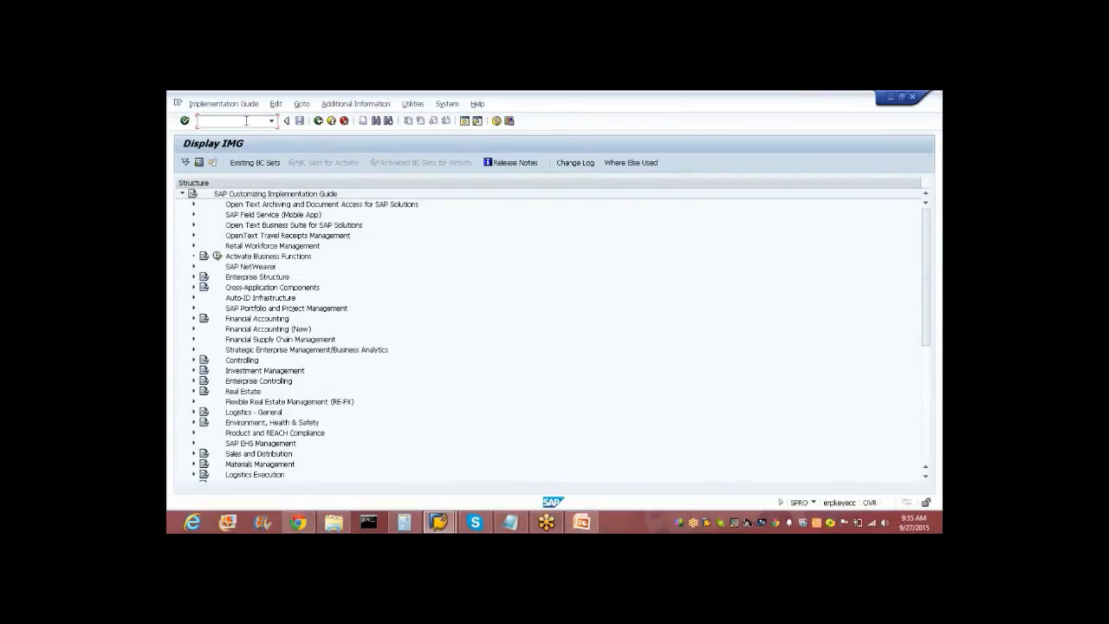
pyautogui.write('/')
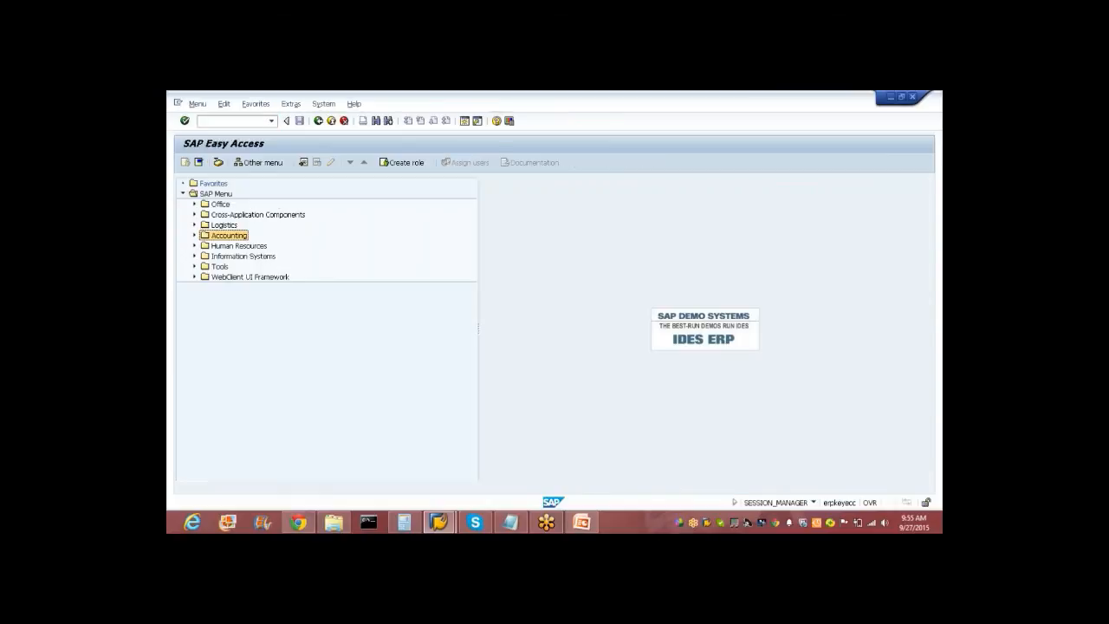
# Expand Logistics > Sales and Distribution > Sales > Order and try VA01, backing out of its runtime error.
pyautogui.click(194, 225)
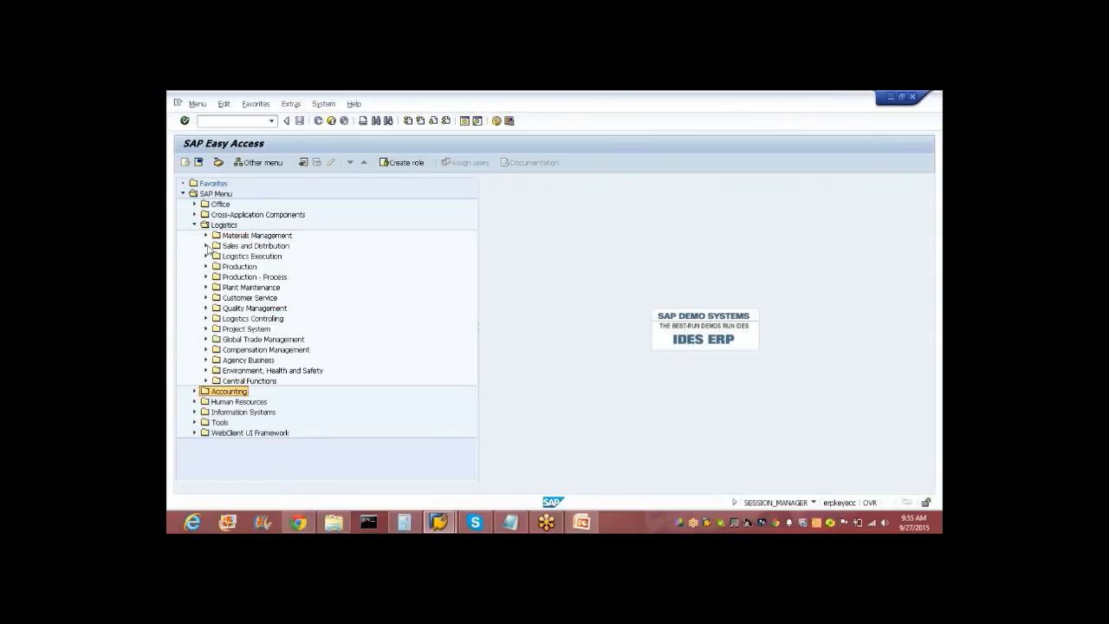
pyautogui.click(207, 246)
pyautogui.click(217, 257)
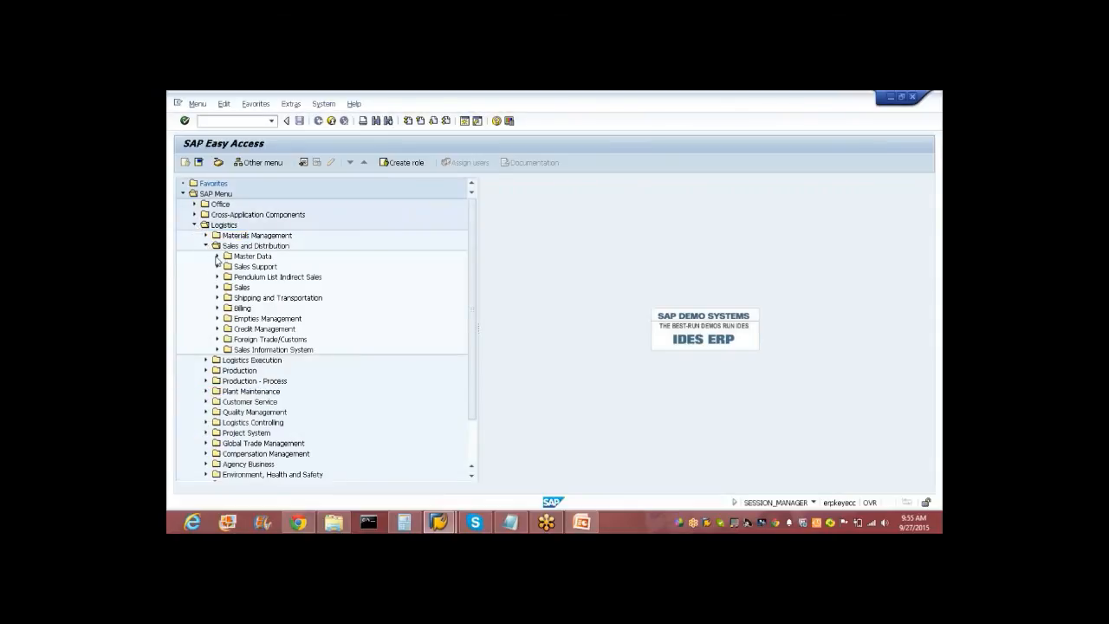
pyautogui.click(217, 257)
pyautogui.click(218, 287)
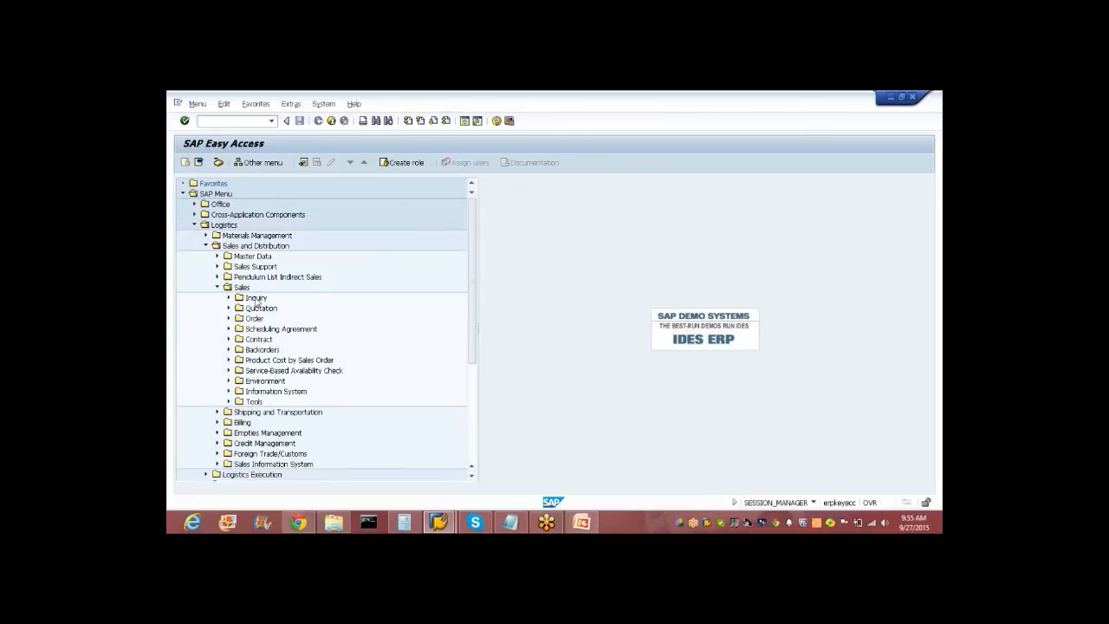
pyautogui.click(230, 318)
pyautogui.doubleClick(260, 331)
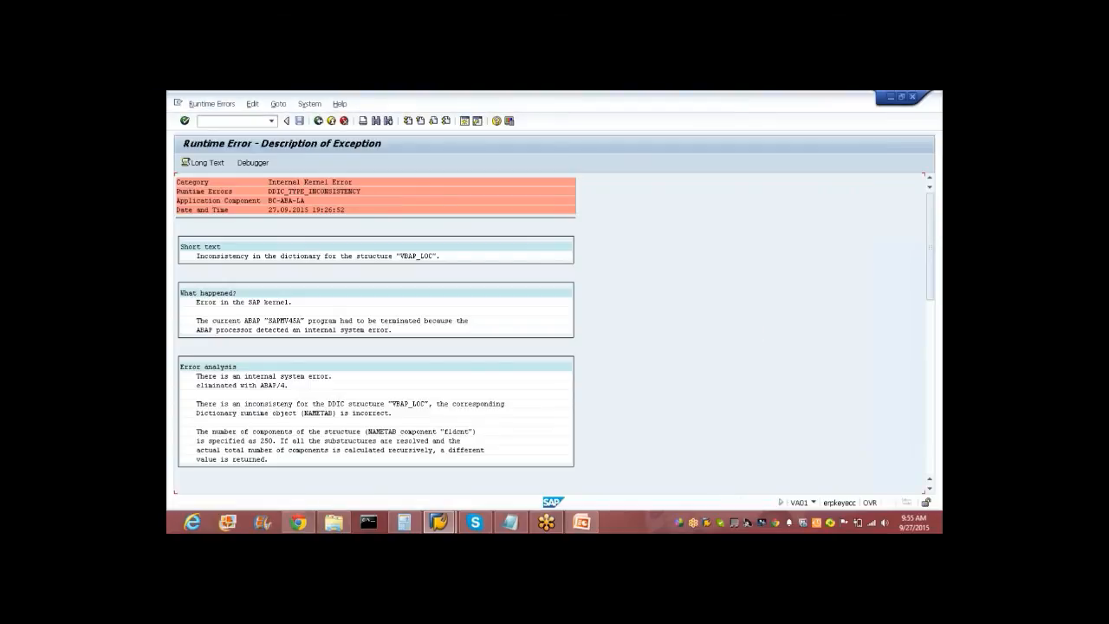
pyautogui.click(319, 121)
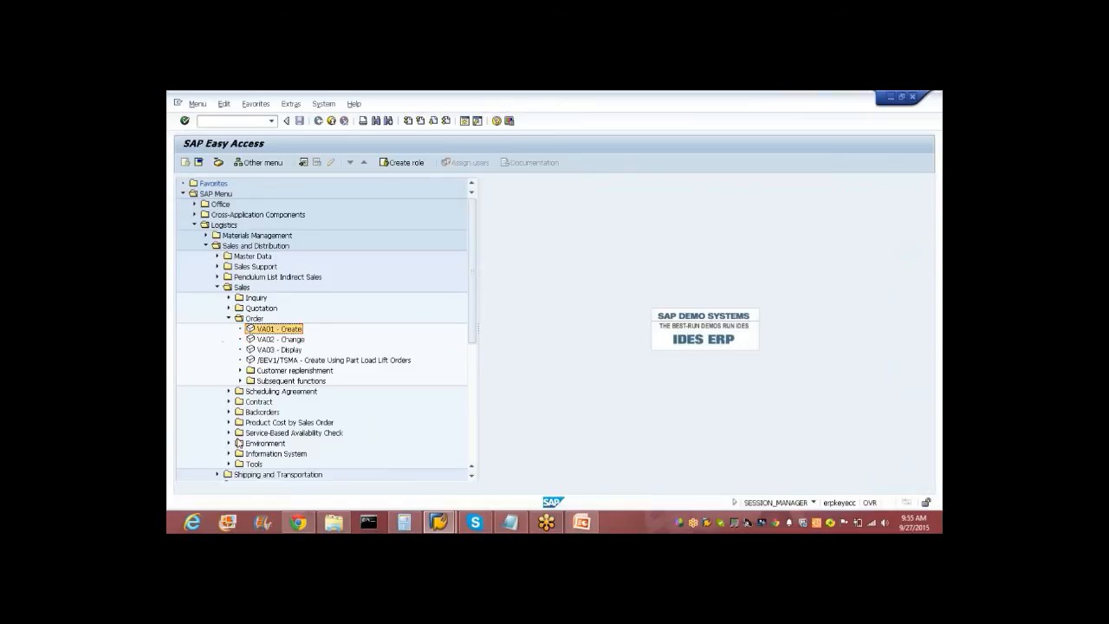
# Expand Billing > Billing Document, run VF03 with a billing document number, and back out of the runtime error.
pyautogui.click(229, 318)
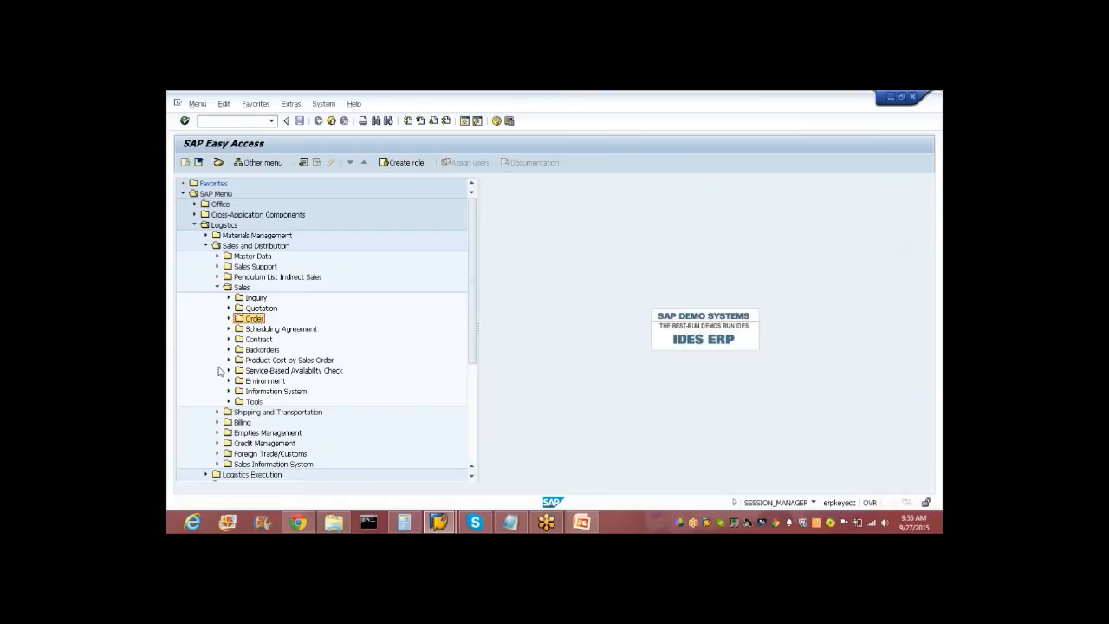
pyautogui.click(216, 422)
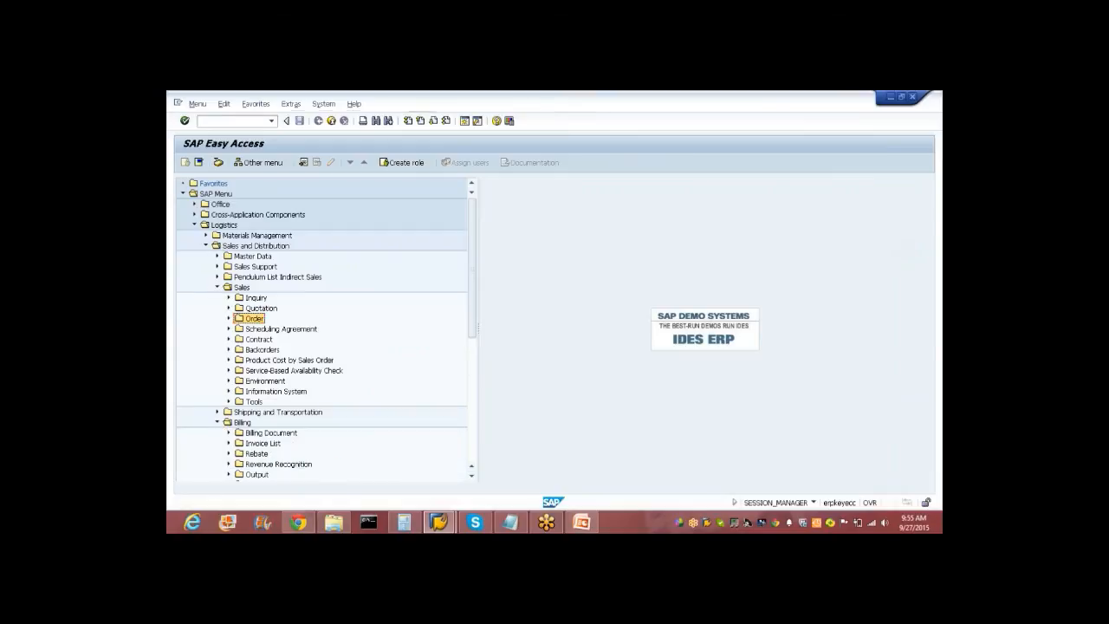
pyautogui.moveTo(475, 301); pyautogui.dragTo(475, 337)
pyautogui.click(228, 360)
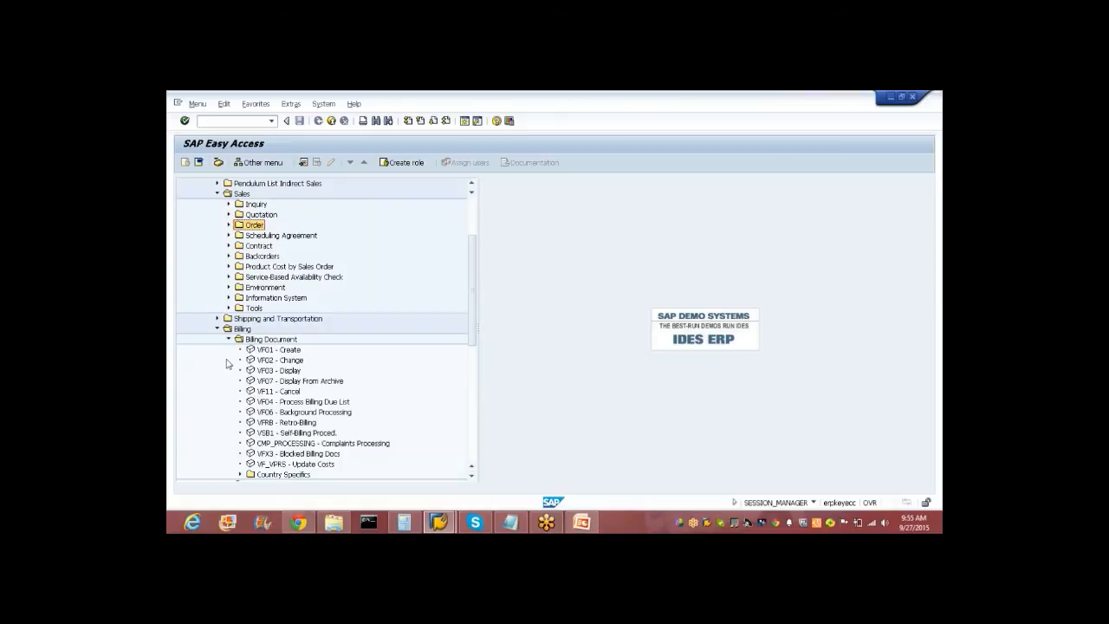
pyautogui.doubleClick(271, 371)
pyautogui.write('90038785')
pyautogui.press('Return')
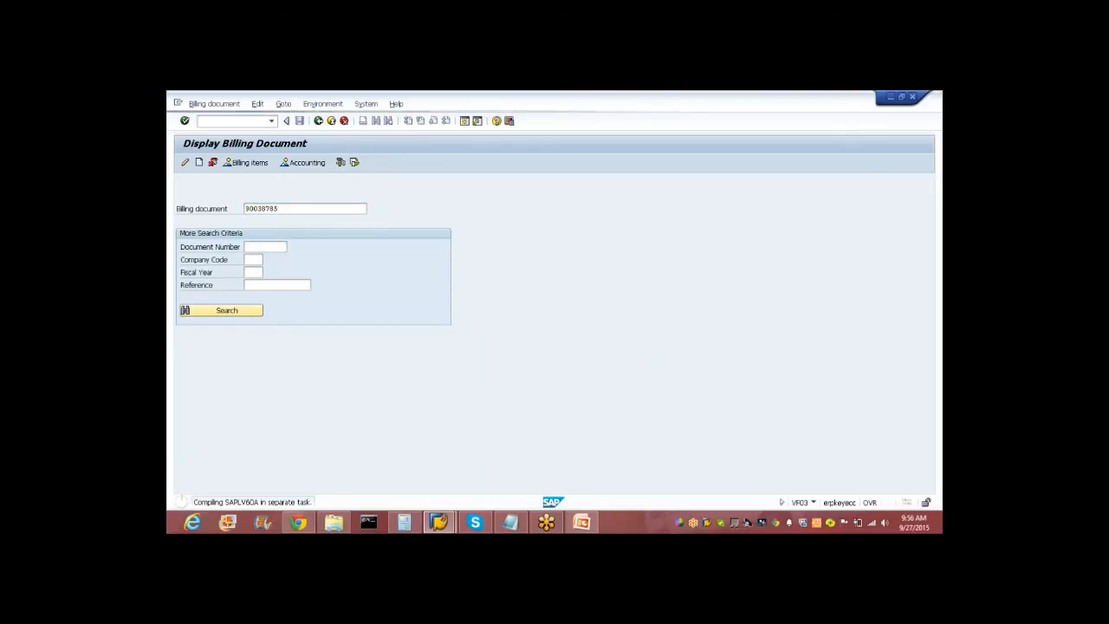
pyautogui.click(330, 122)
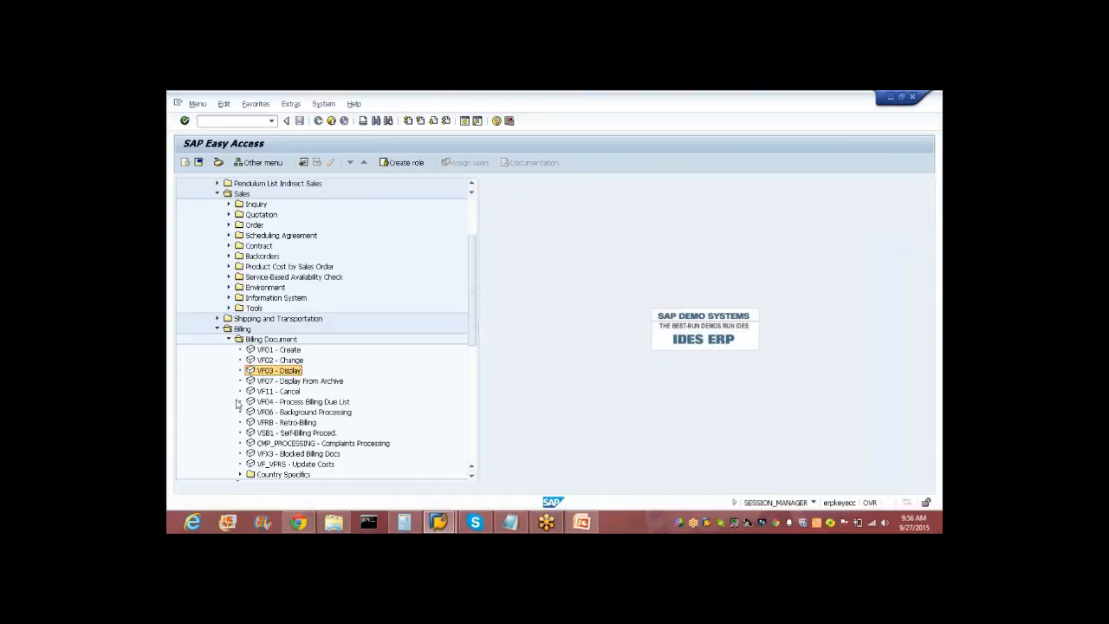
# Fold away the Billing and Sales folders and bring the SAP window back into focus.
pyautogui.doubleClick(224, 328)
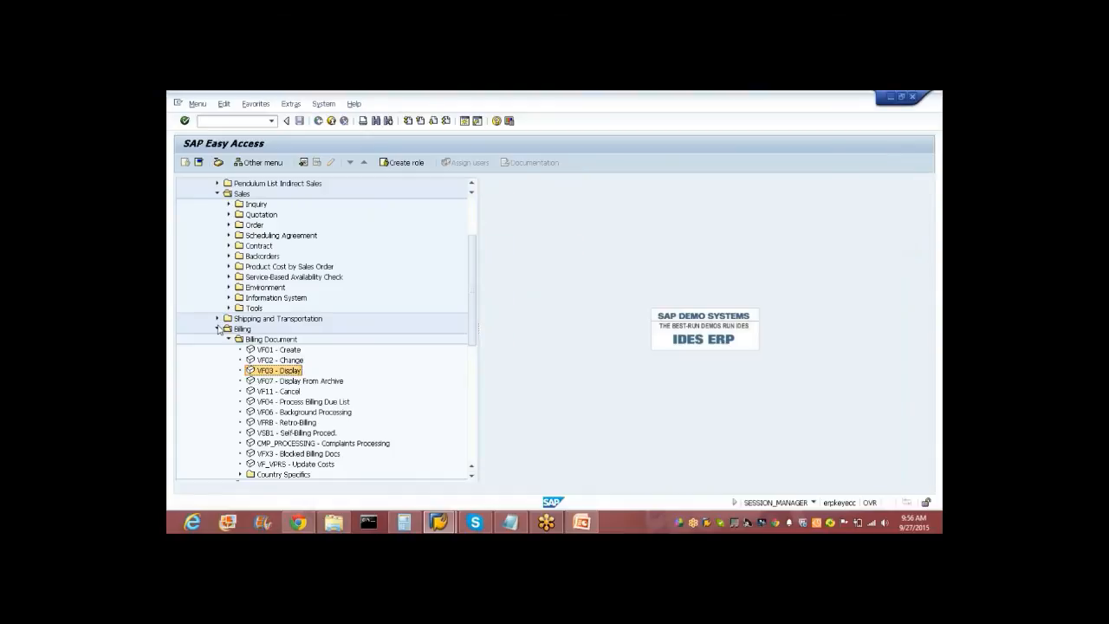
pyautogui.click(218, 194)
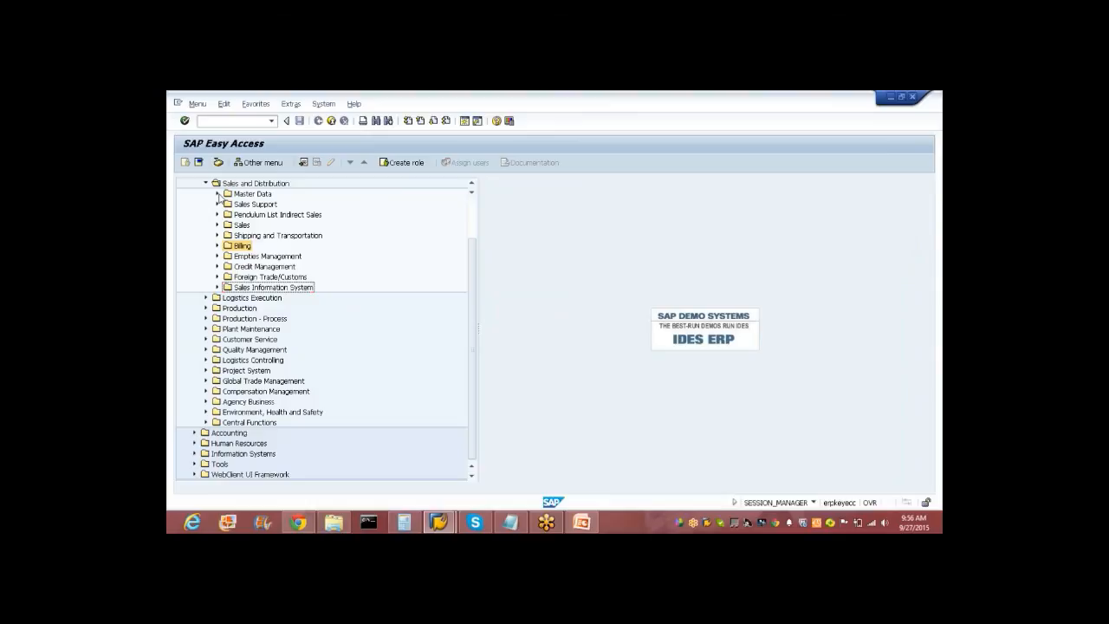
pyautogui.hotkey('alt', 'Tab')
pyautogui.click(205, 123)
# Open the SAP Reference IMG in SPRO and expand Controlling down to Profitability Analysis.
pyautogui.press('Return')
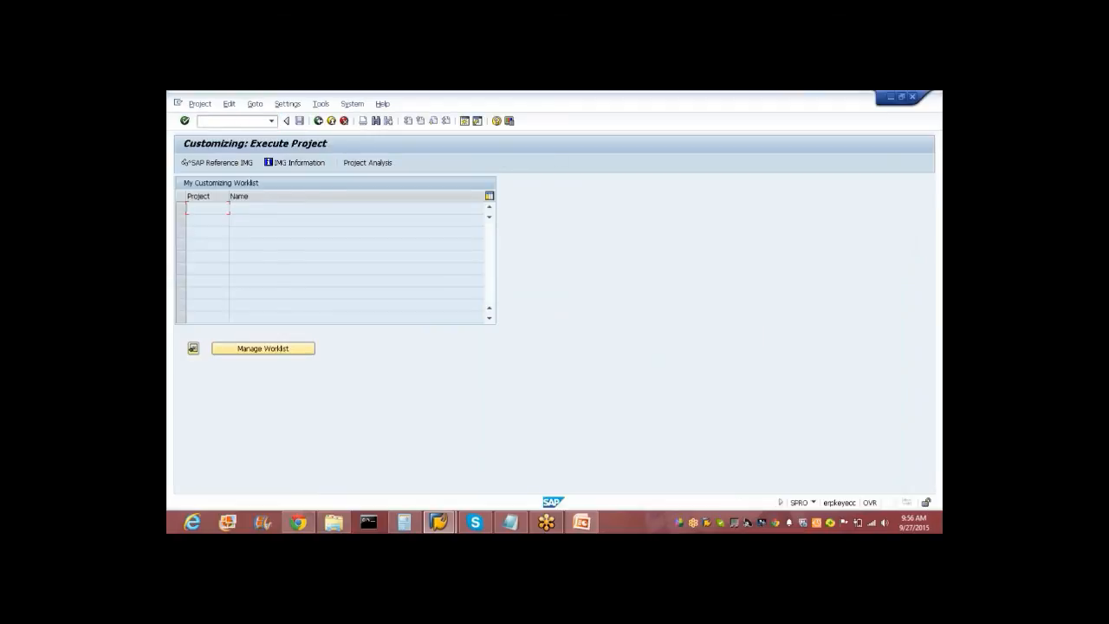
pyautogui.click(218, 162)
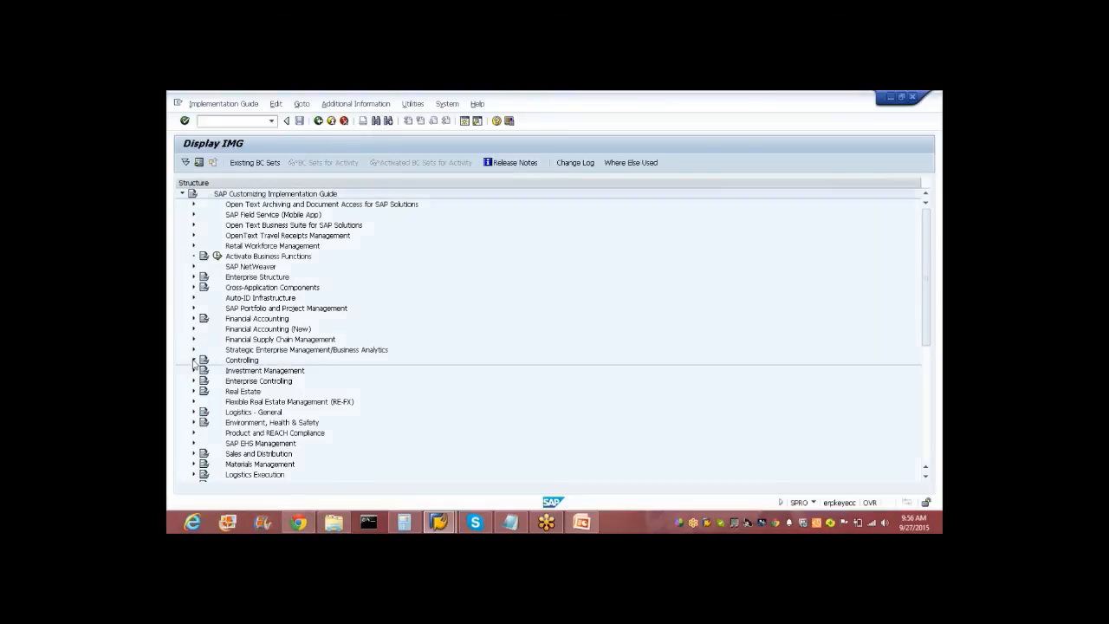
pyautogui.click(193, 360)
pyautogui.click(206, 432)
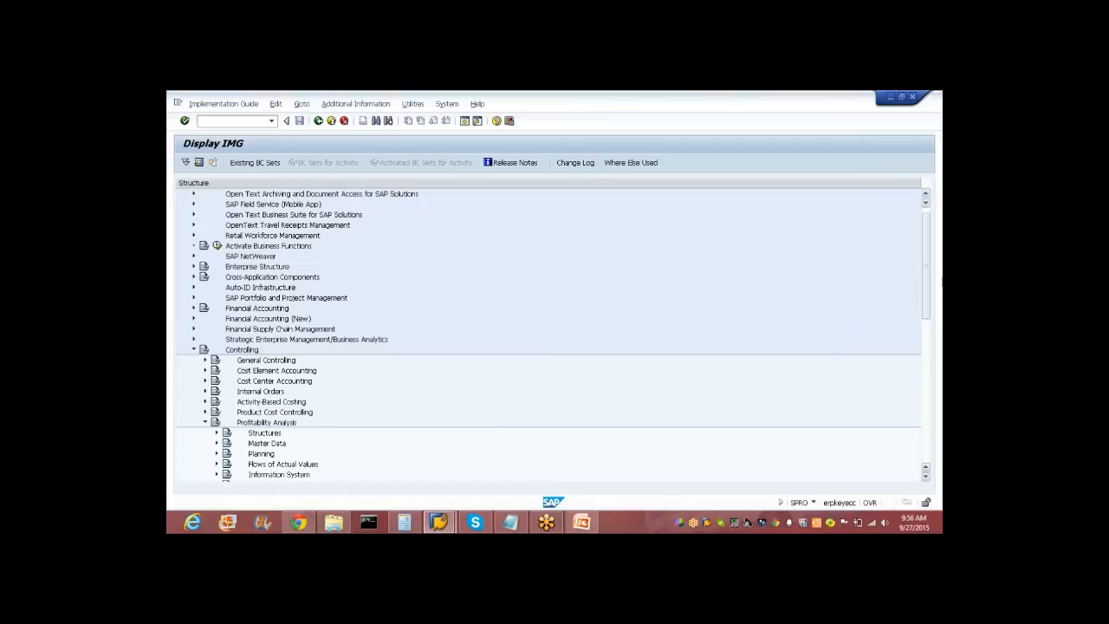
pyautogui.scroll(-5, 421, 356)
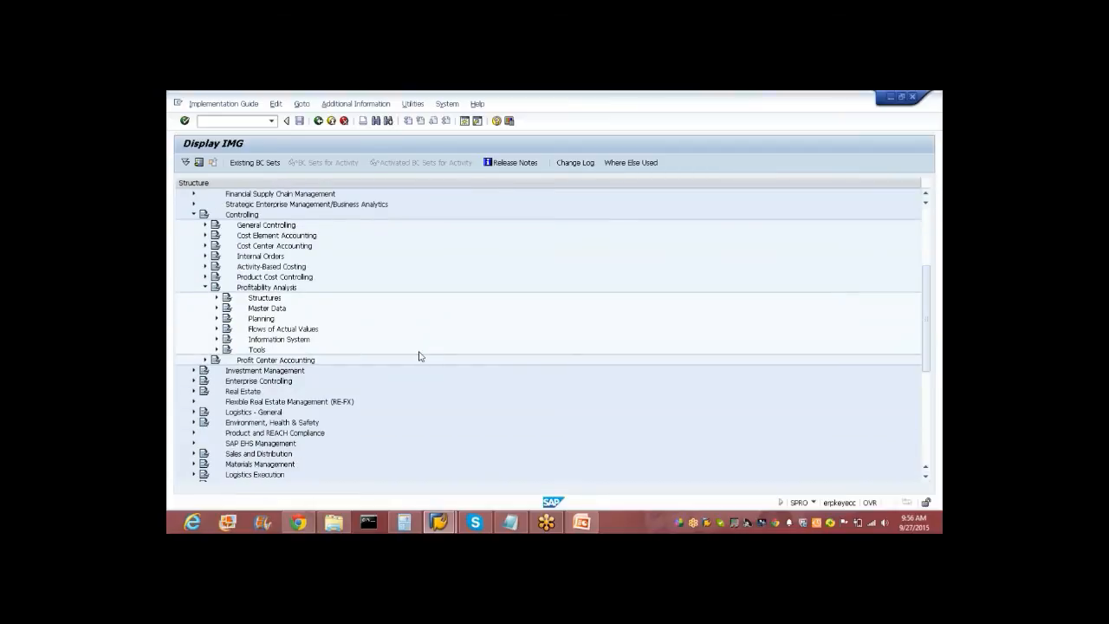
# Expand Flows of Actual Values and review the sales order and billing document transfer activities.
pyautogui.click(217, 329)
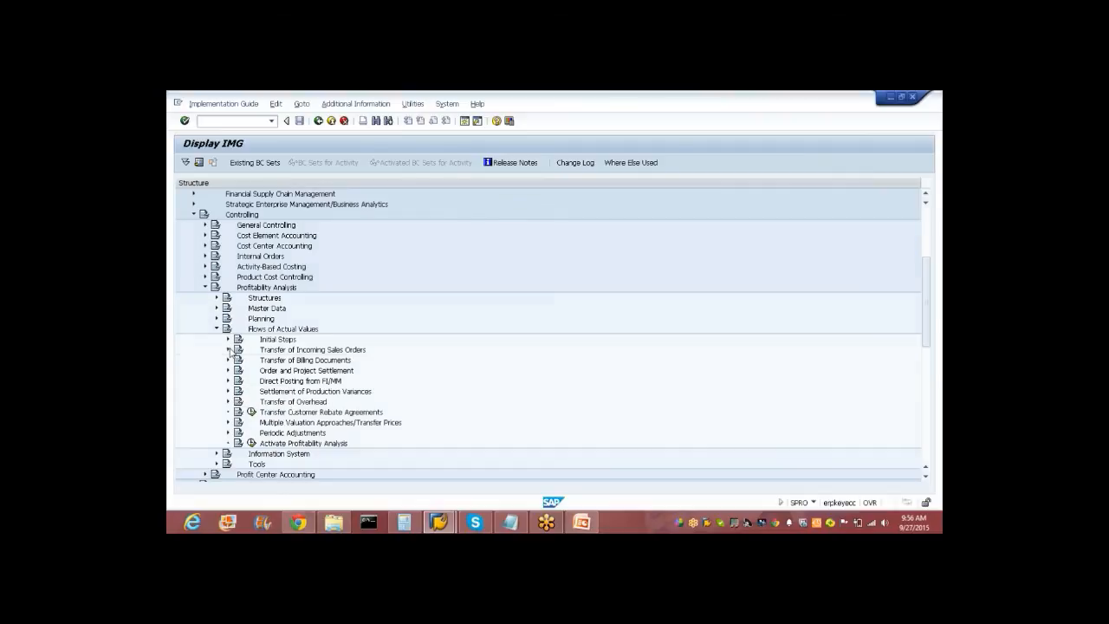
pyautogui.click(229, 350)
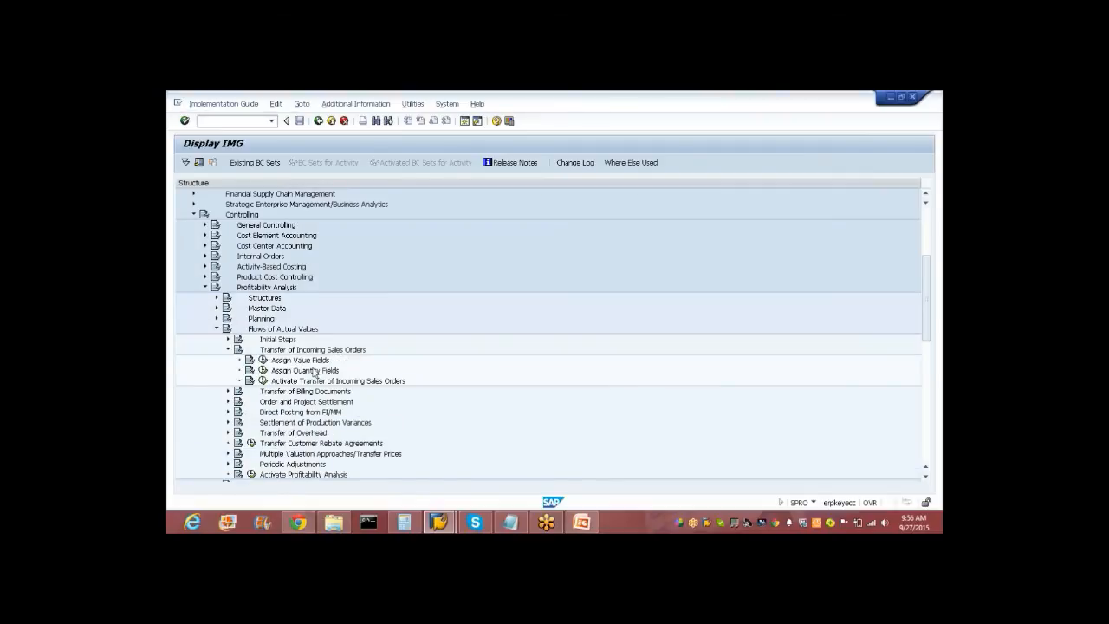
pyautogui.click(229, 391)
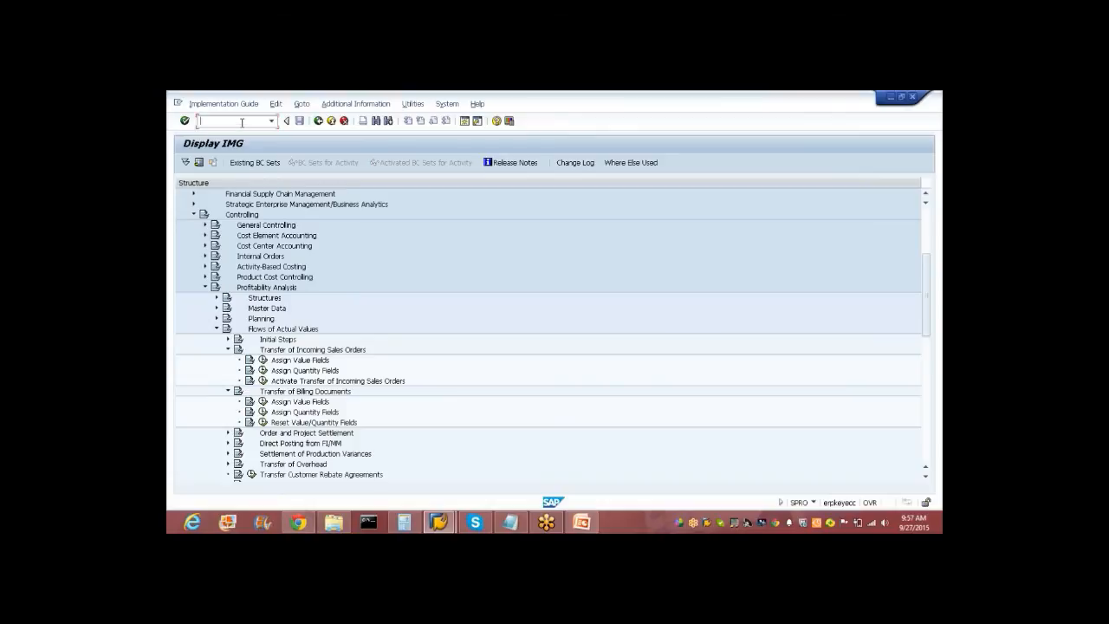
pyautogui.click(227, 350)
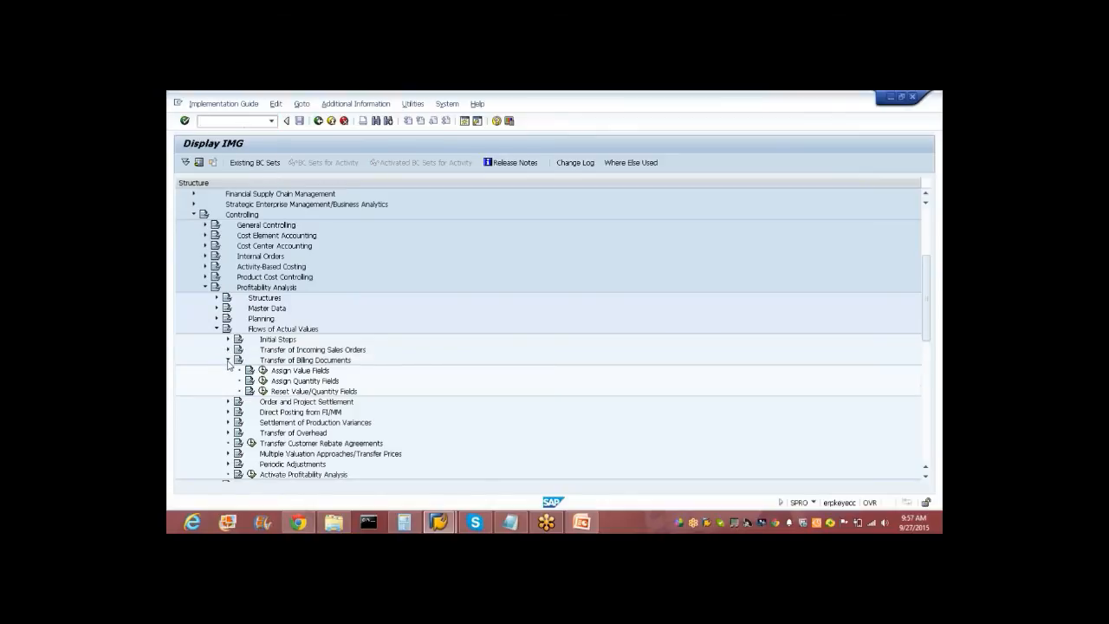
pyautogui.click(228, 360)
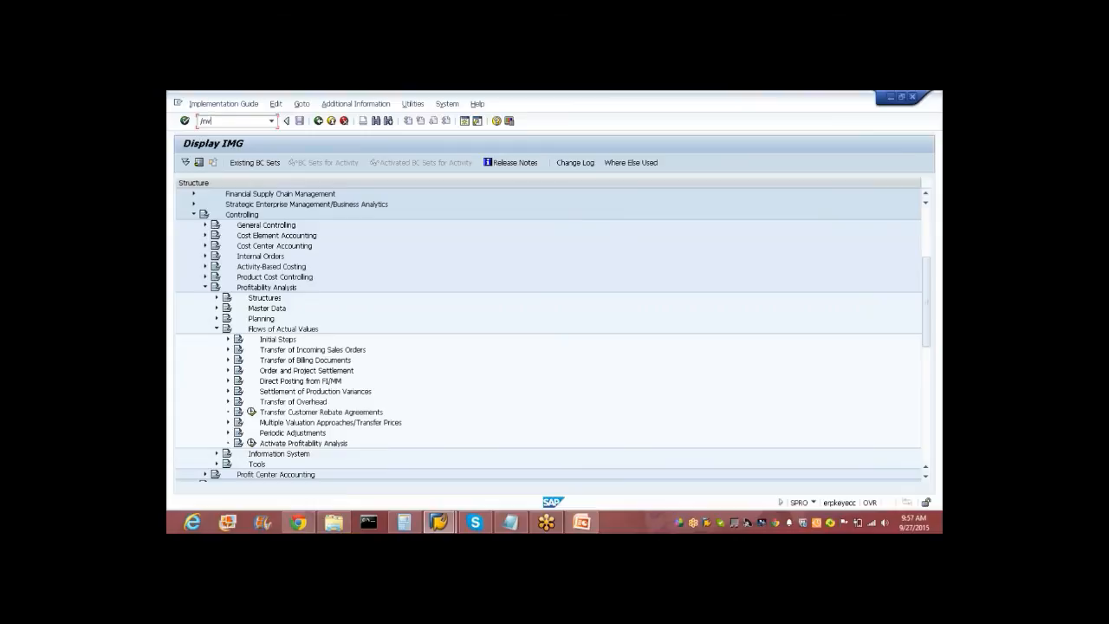
# Run /nvf03, leave its runtime error, and collapse the Sales and Distribution and Logistics folders.
pyautogui.press('Return')
pyautogui.press('Return')
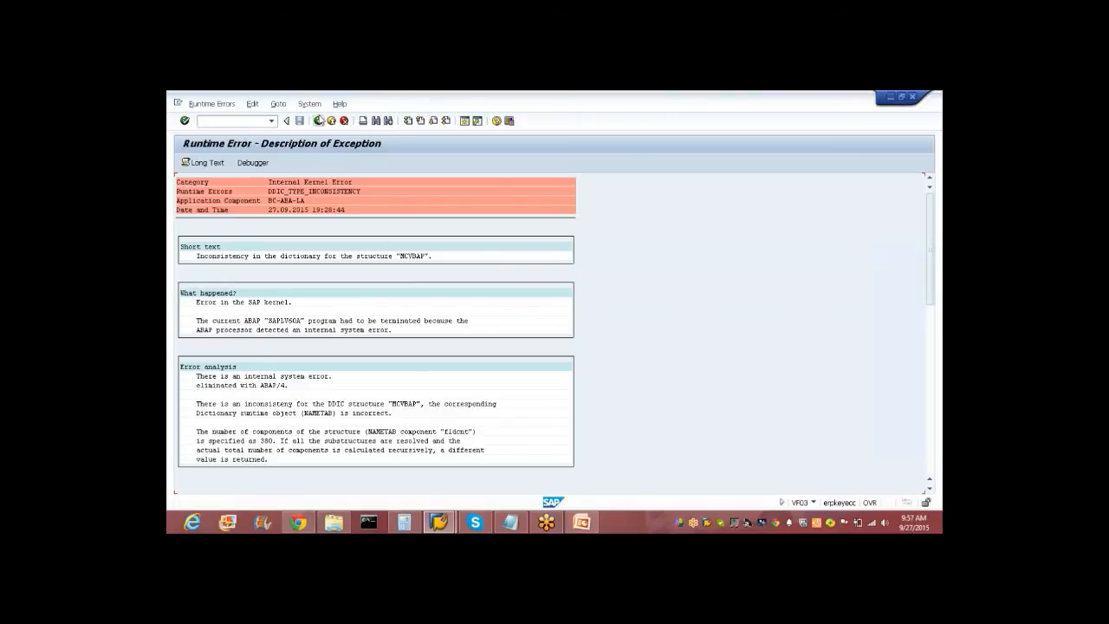
pyautogui.click(319, 120)
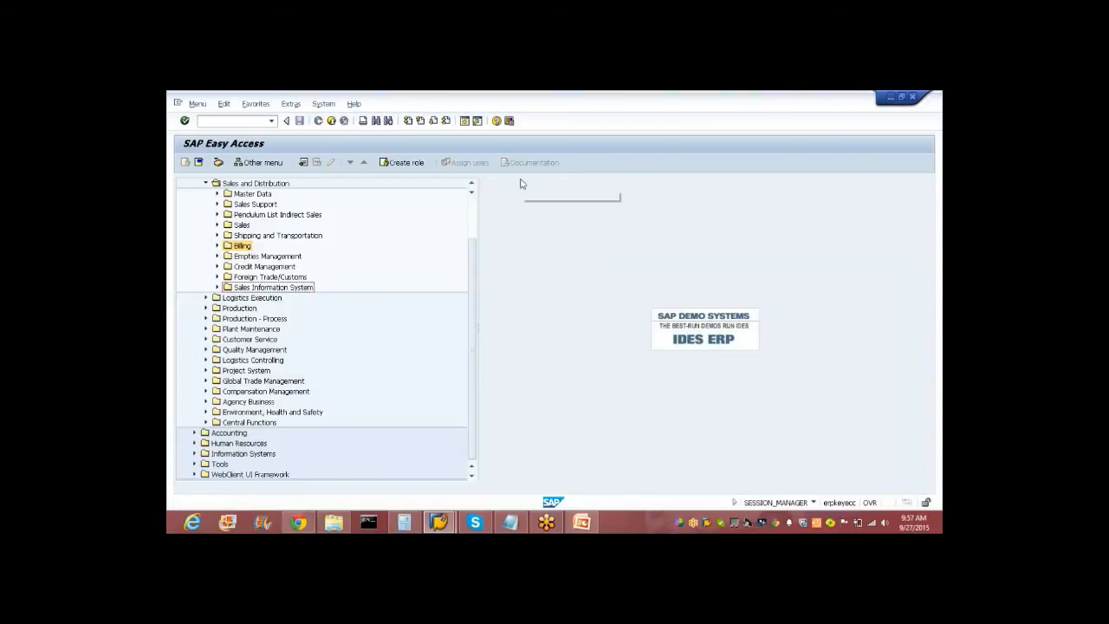
pyautogui.scroll(2, 278, 258)
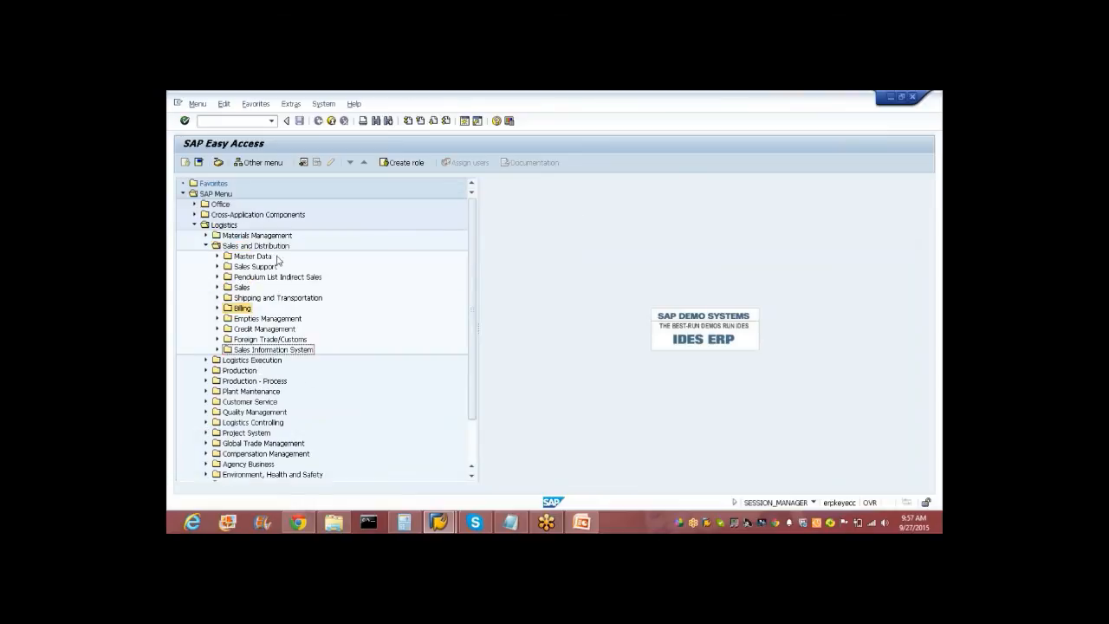
pyautogui.click(206, 245)
pyautogui.click(195, 226)
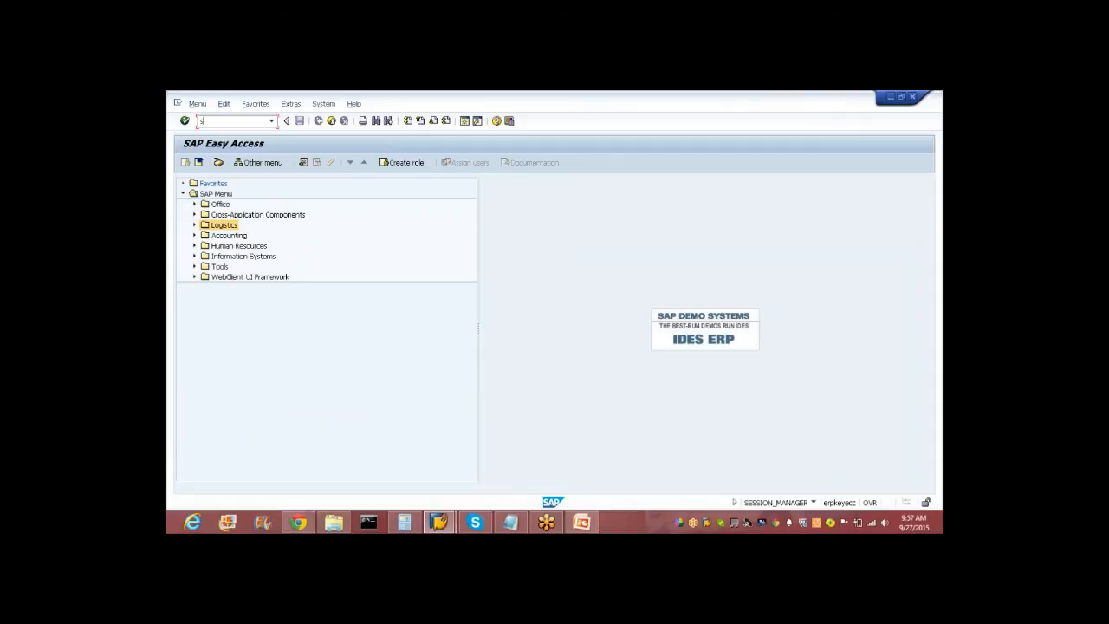
# Reopen the SAP Reference IMG and expand Controlling > Profitability Analysis > Information System.
pyautogui.press('Return')
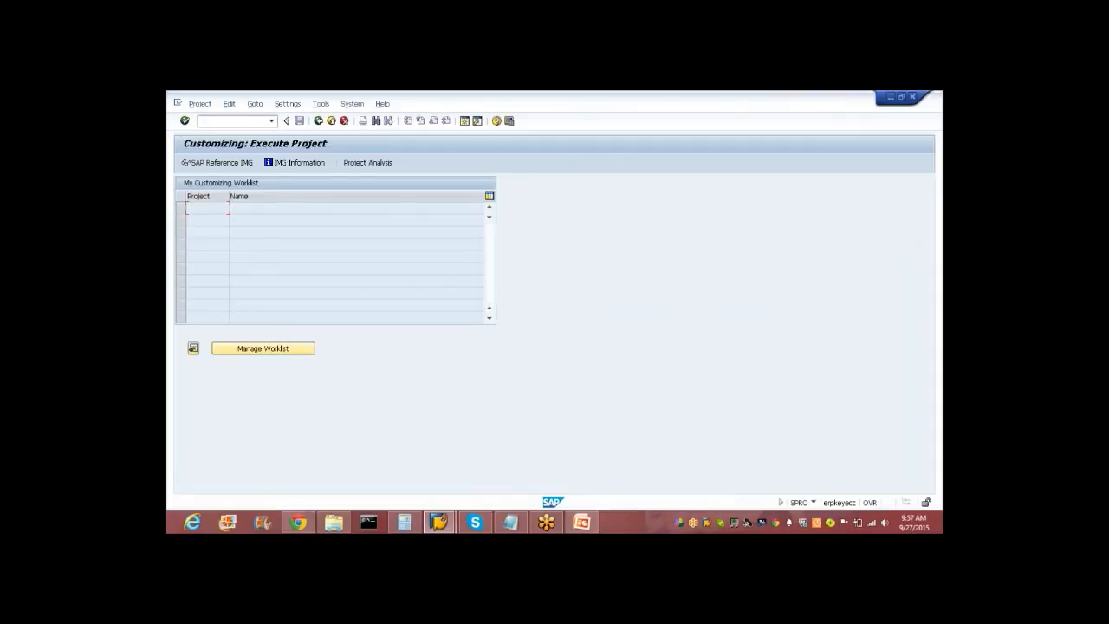
pyautogui.click(217, 163)
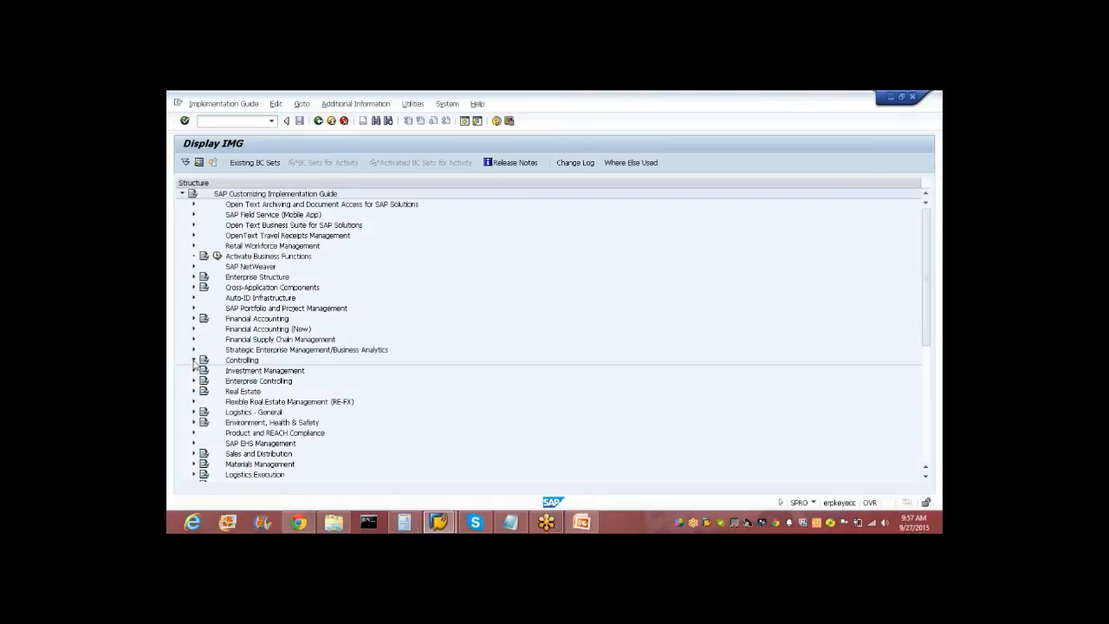
pyautogui.click(193, 360)
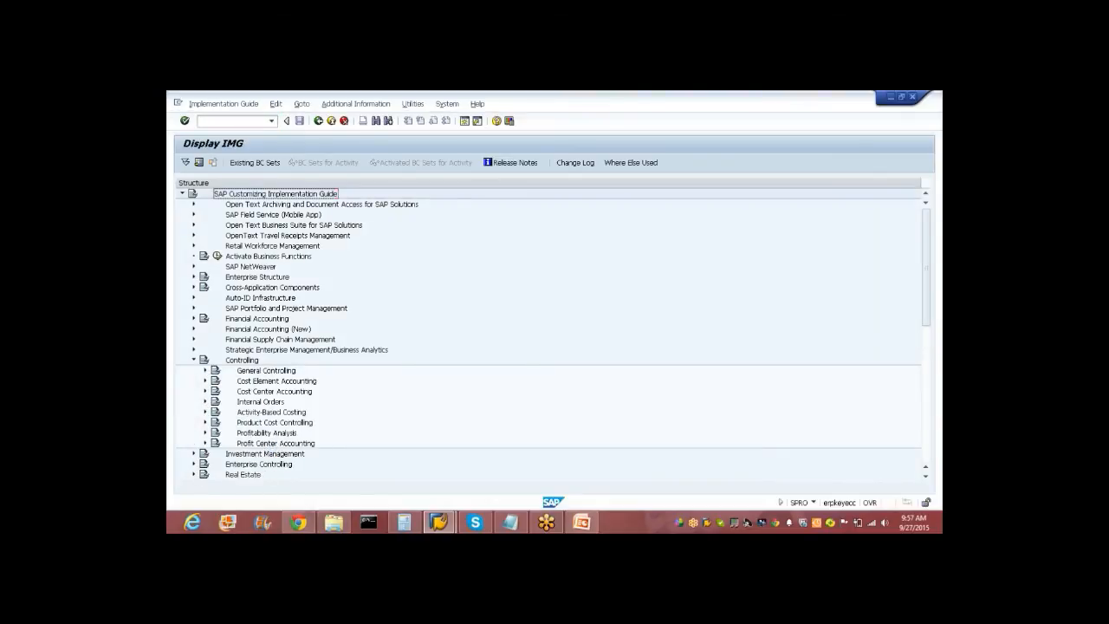
pyautogui.click(205, 433)
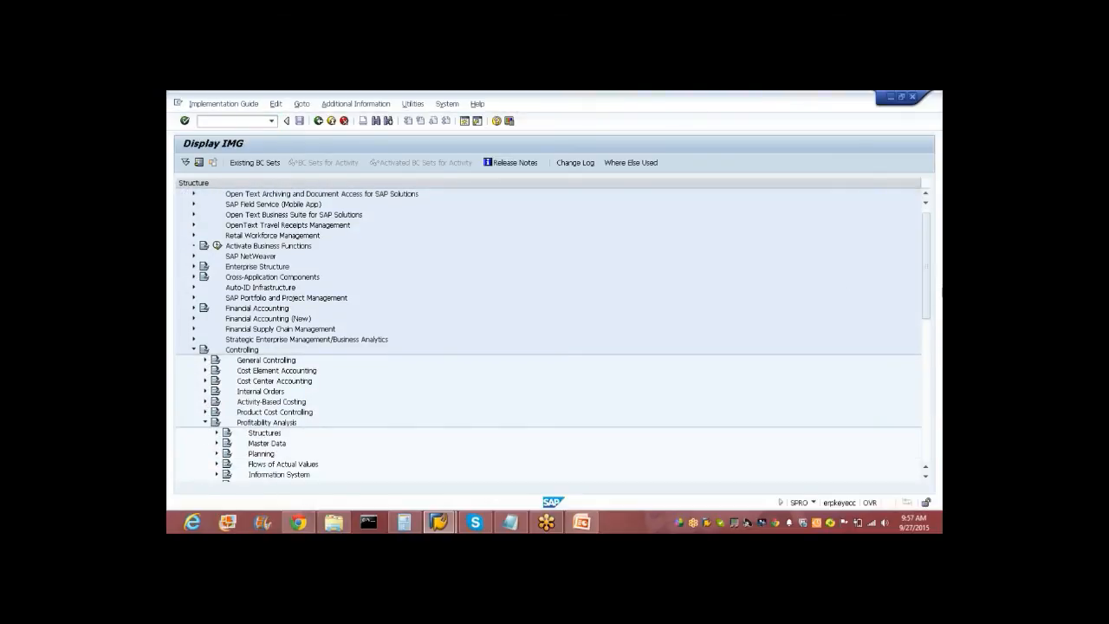
pyautogui.moveTo(926, 297); pyautogui.dragTo(927, 354)
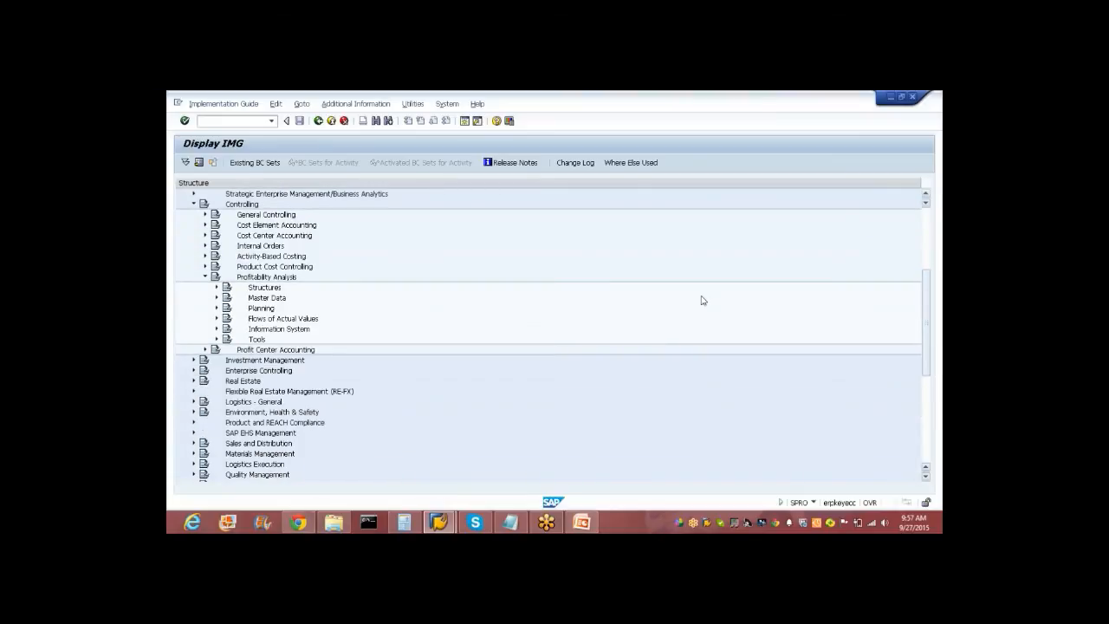
pyautogui.click(216, 328)
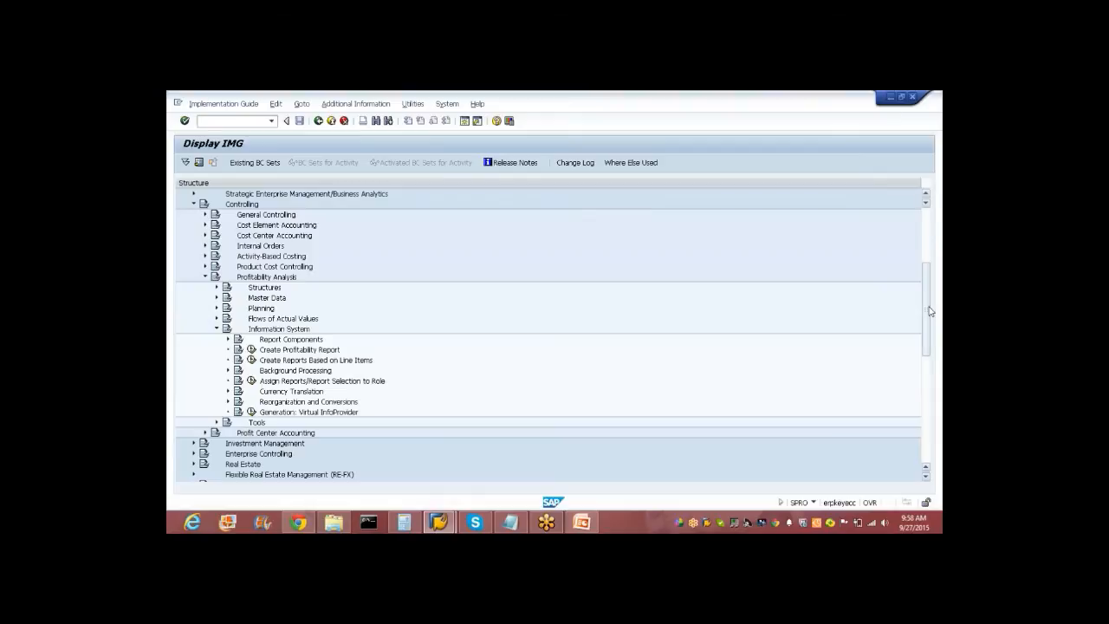
pyautogui.moveTo(928, 310); pyautogui.dragTo(928, 327)
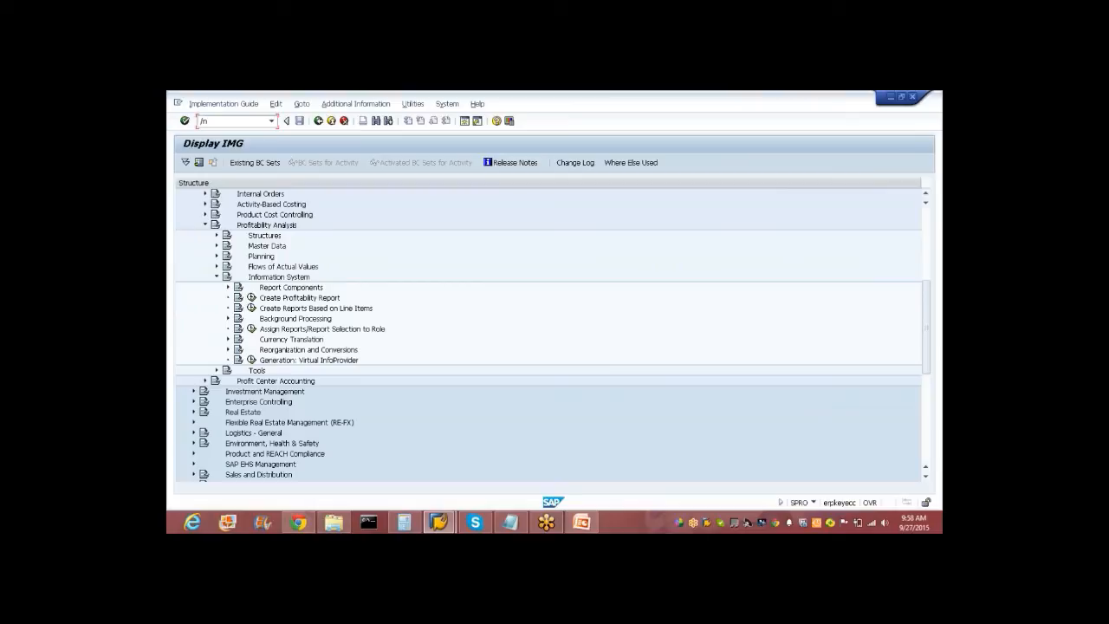
# Return to the Easy Access menu and expand Information Systems > Ad Hoc Reports > Report Painter > Report.
pyautogui.press('Return')
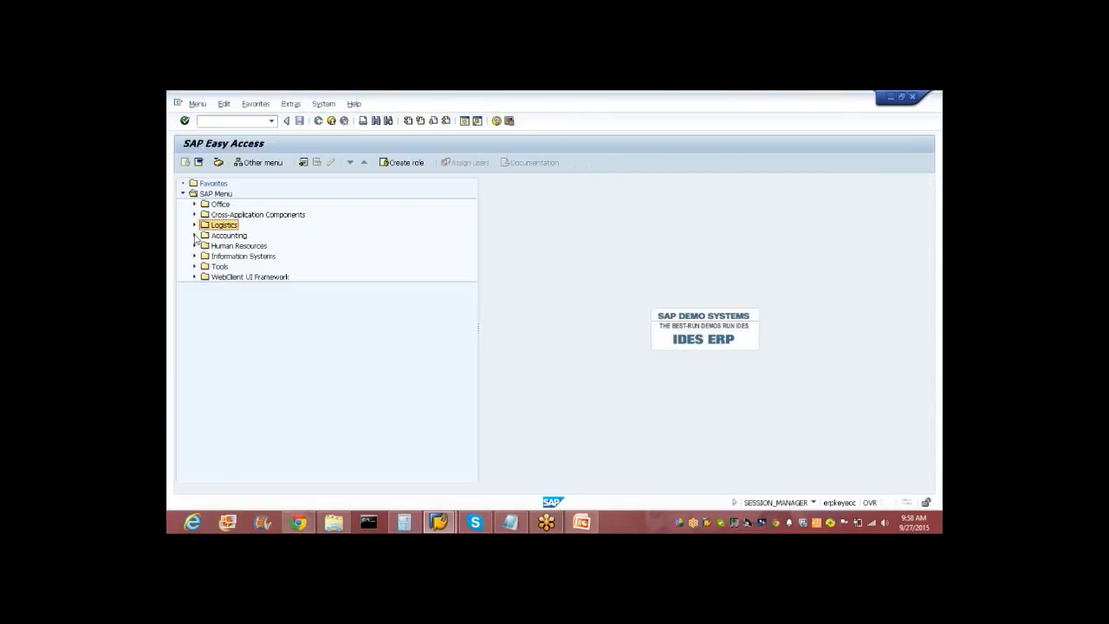
pyautogui.click(194, 236)
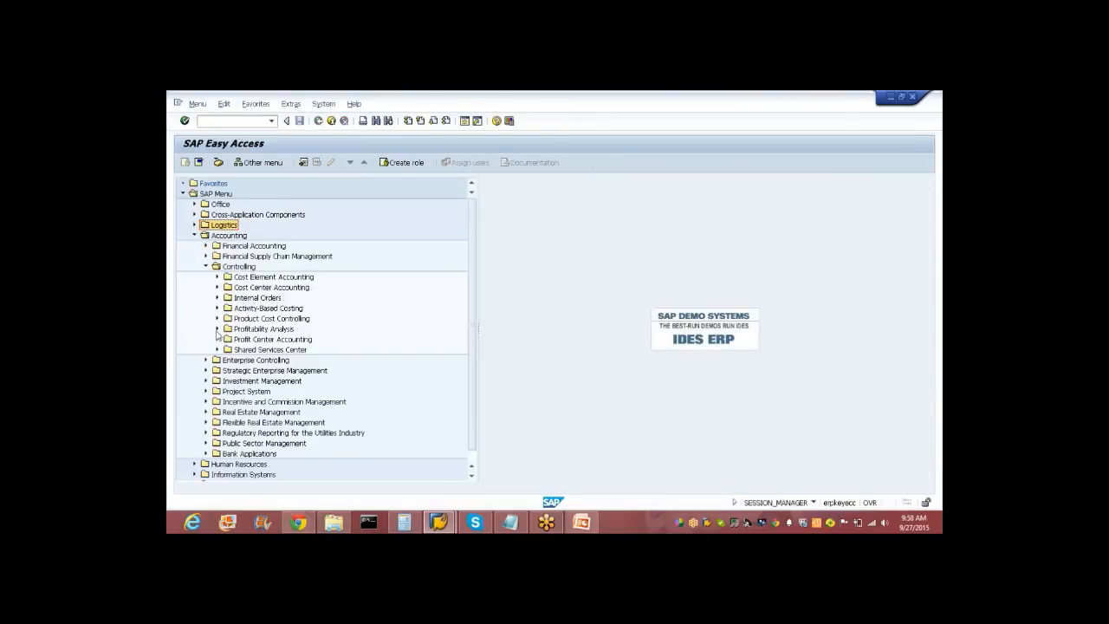
pyautogui.click(205, 266)
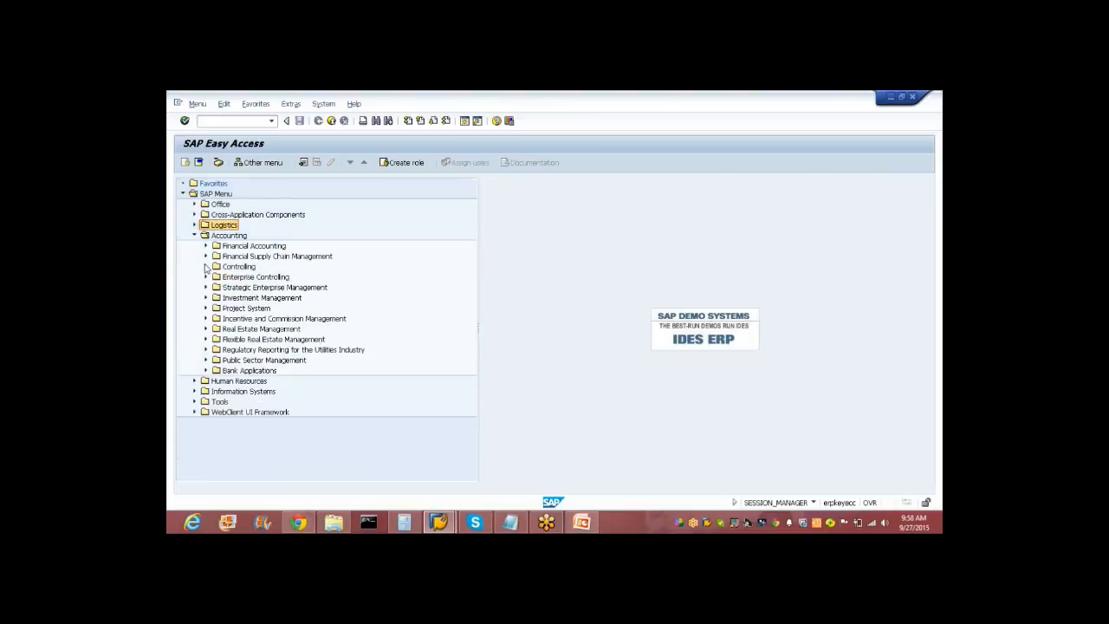
pyautogui.click(194, 235)
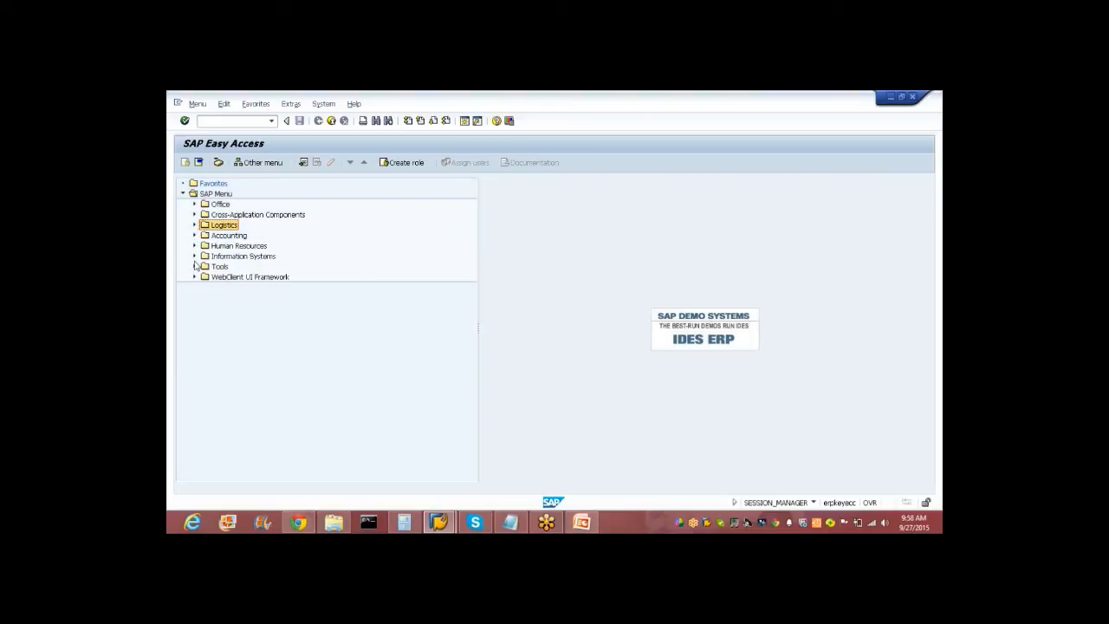
pyautogui.click(194, 256)
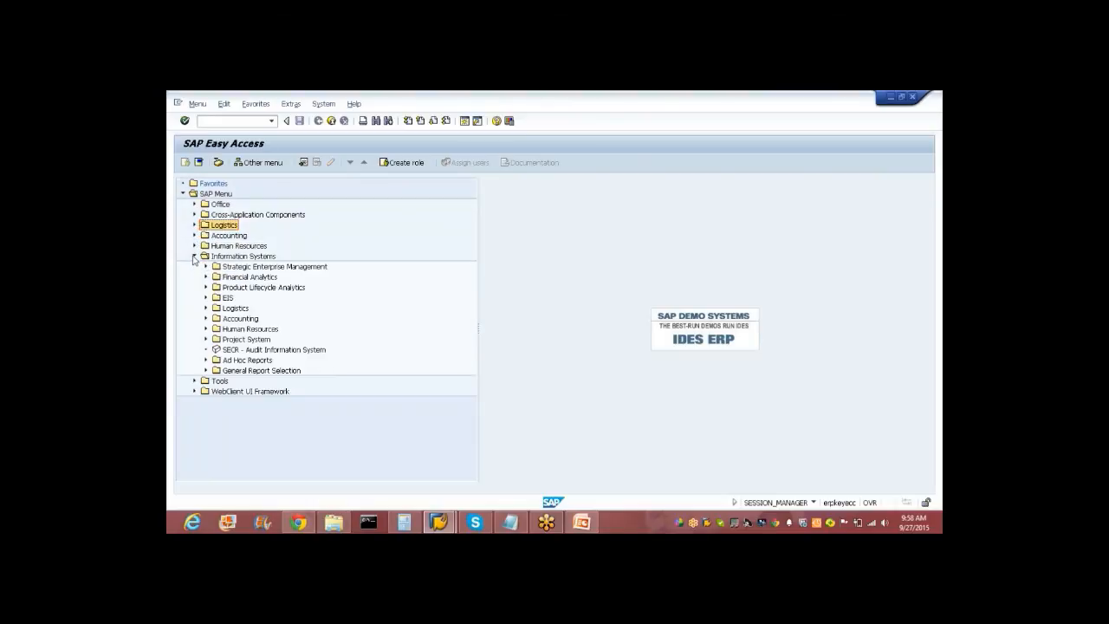
pyautogui.click(206, 360)
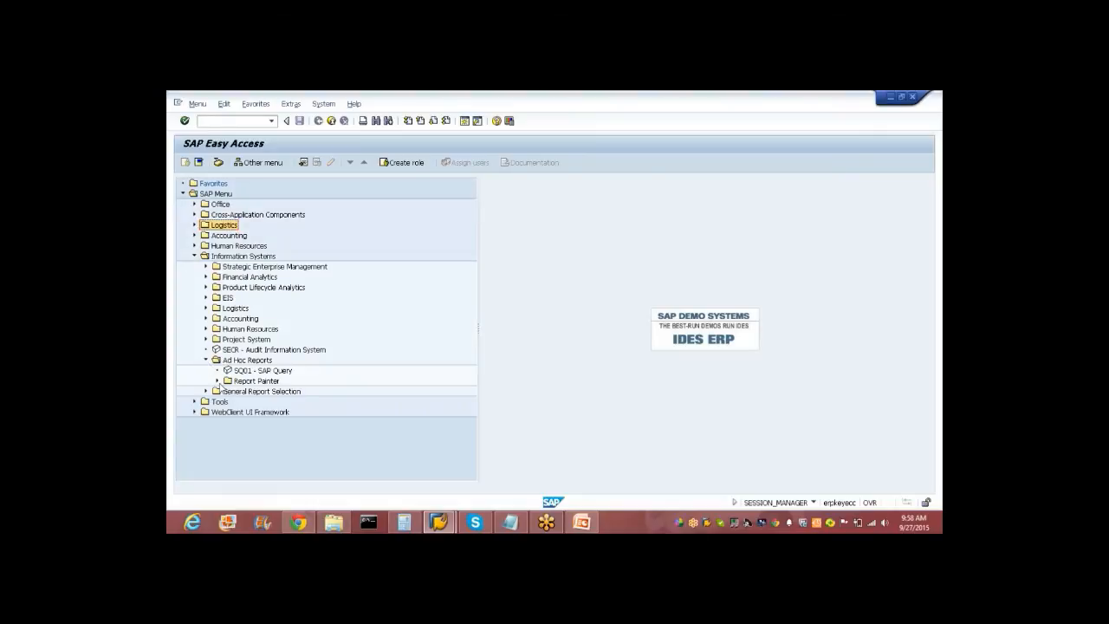
pyautogui.click(218, 381)
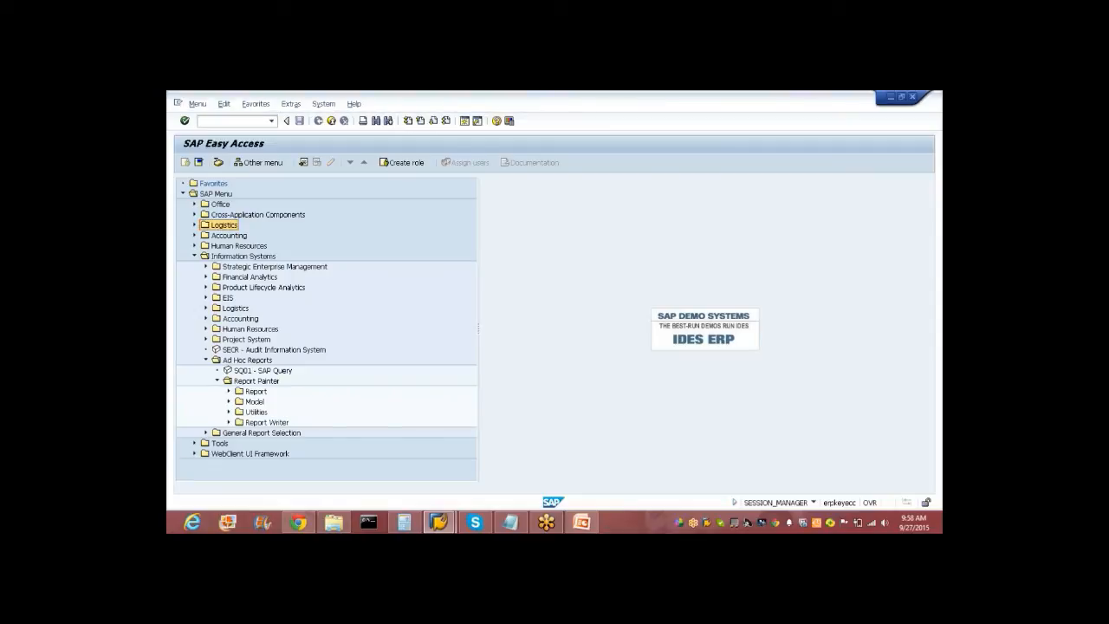
pyautogui.click(229, 392)
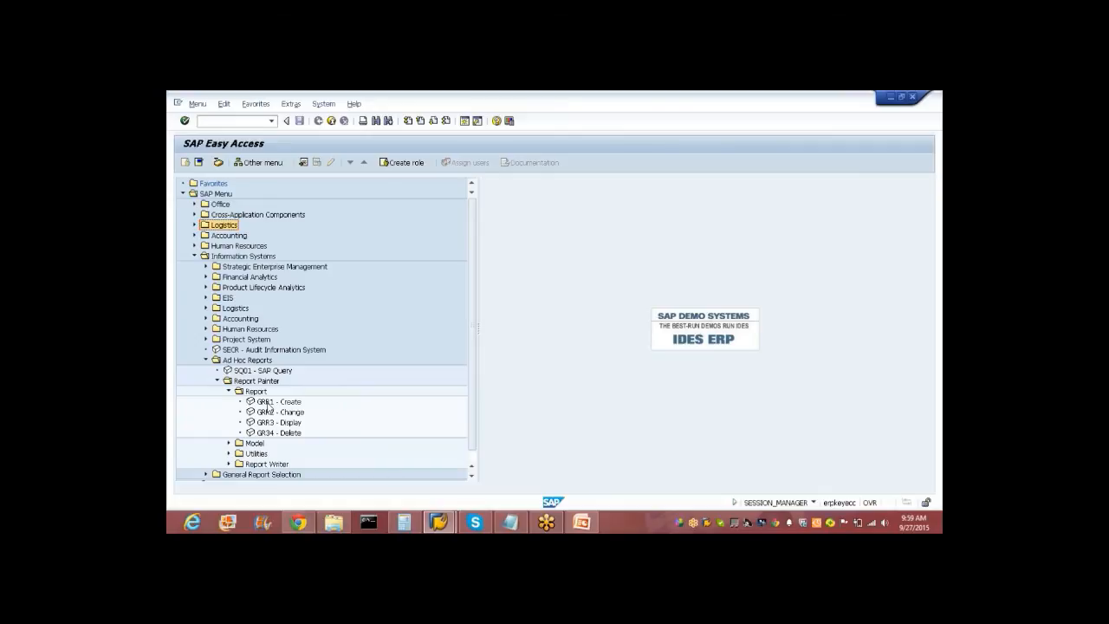
pyautogui.click(269, 406)
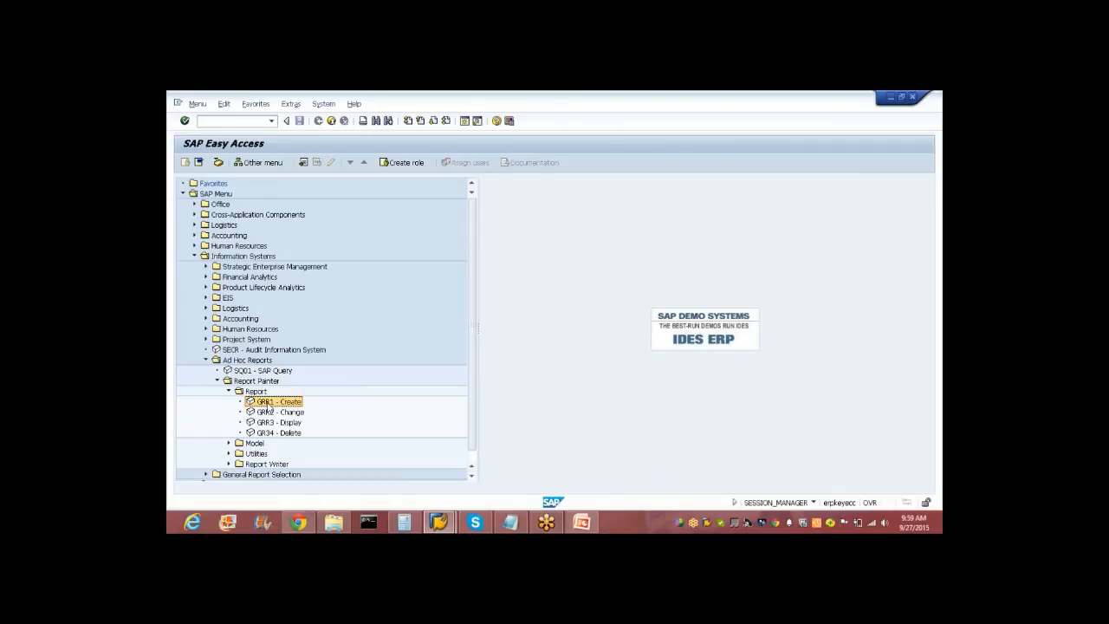
pyautogui.doubleClick(268, 406)
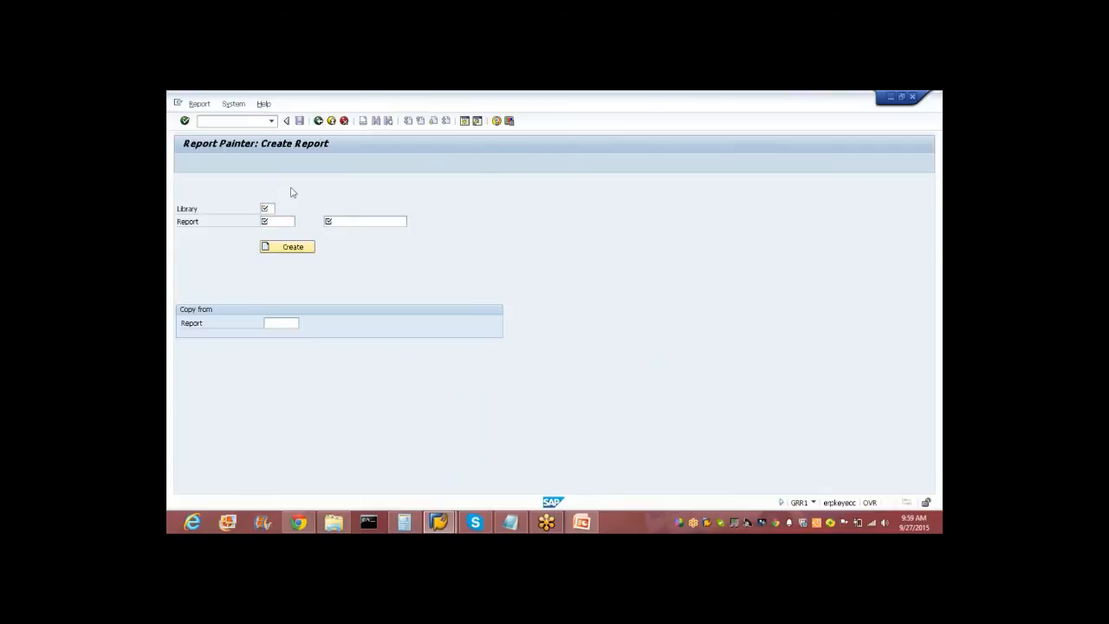
pyautogui.click(322, 120)
pyautogui.click(331, 121)
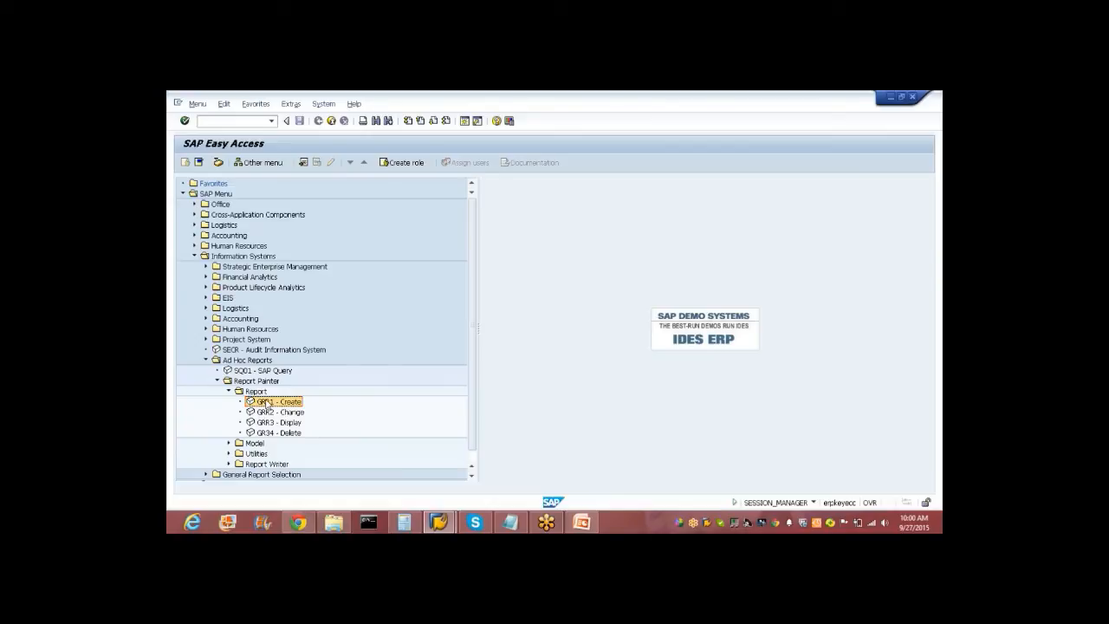
pyautogui.doubleClick(266, 404)
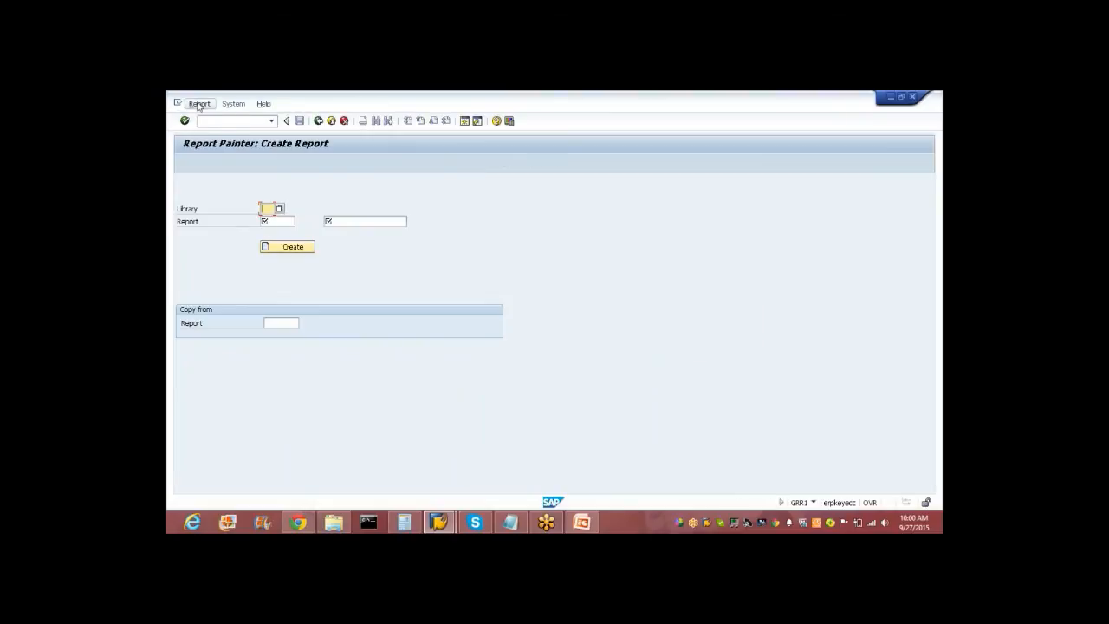
pyautogui.click(200, 107)
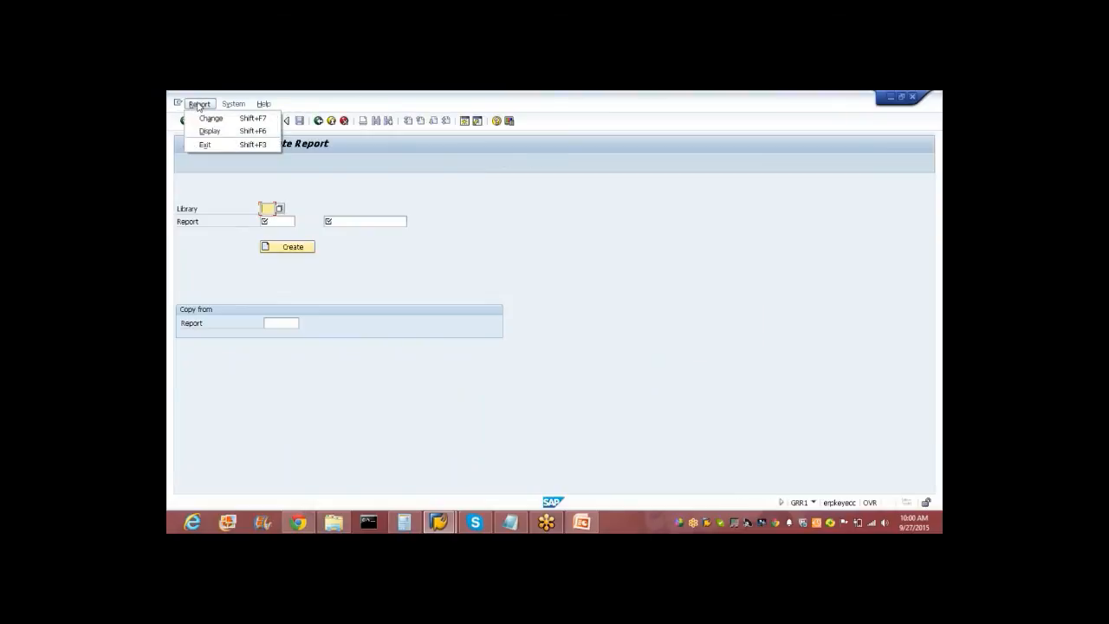
pyautogui.click(325, 169)
pyautogui.doubleClick(325, 122)
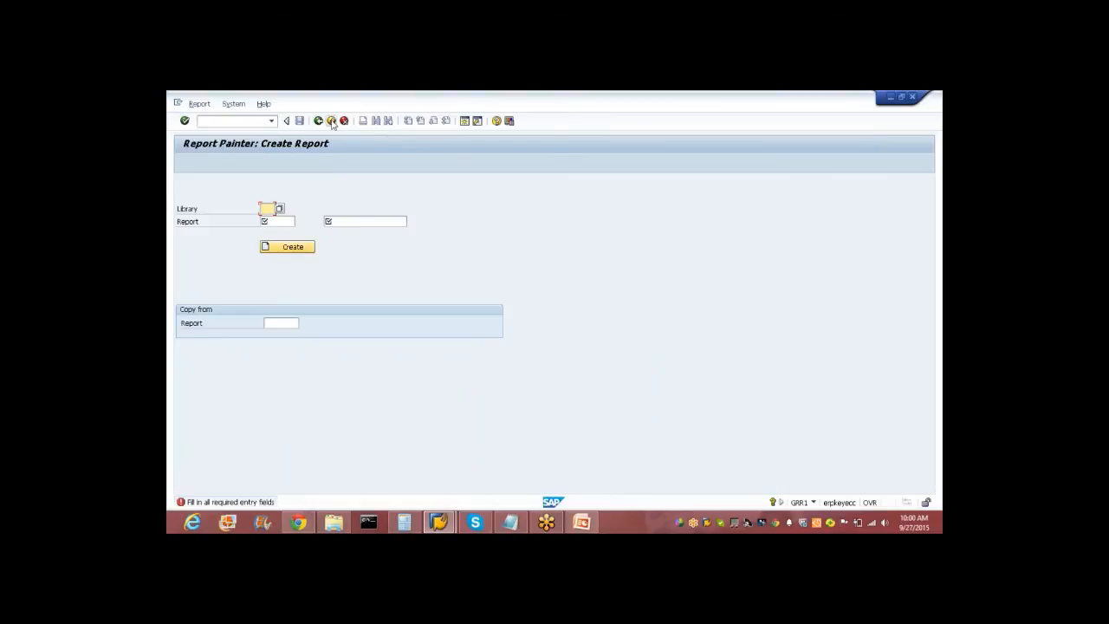
pyautogui.click(332, 123)
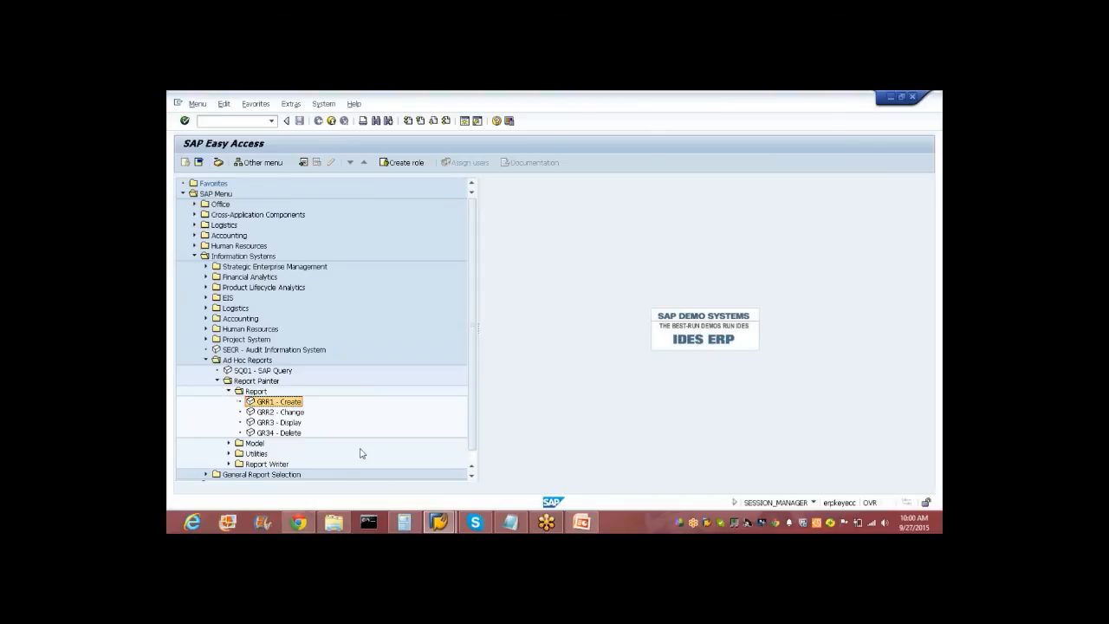
pyautogui.moveTo(472, 374); pyautogui.dragTo(475, 401)
# Browse the General Report Selection and Tools folders in the SAP menu.
pyautogui.click(206, 454)
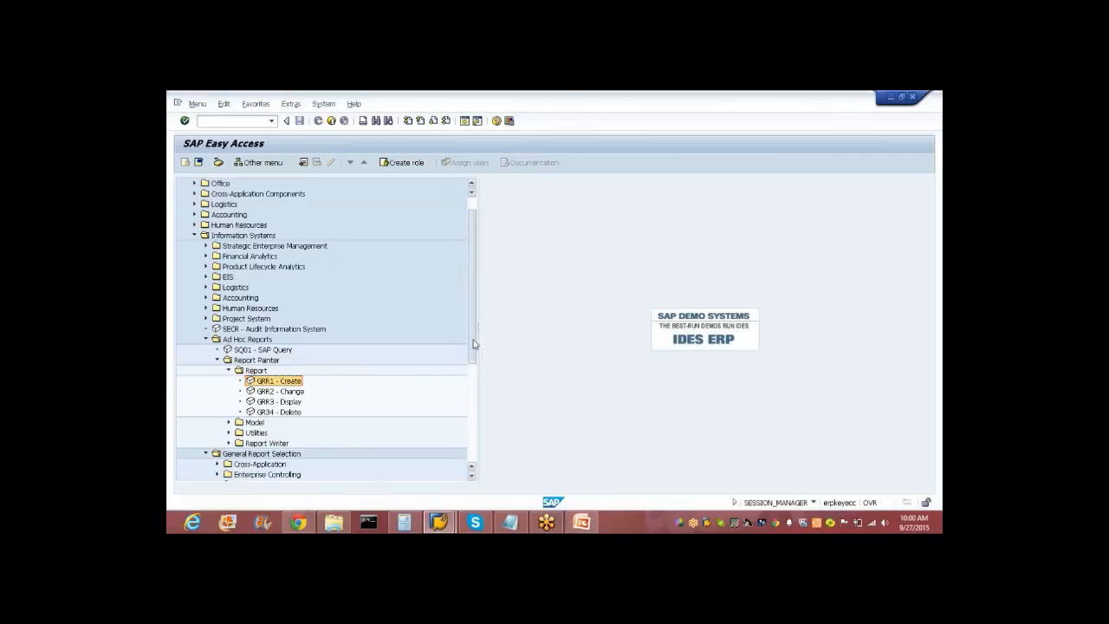
pyautogui.moveTo(472, 370); pyautogui.dragTo(468, 438)
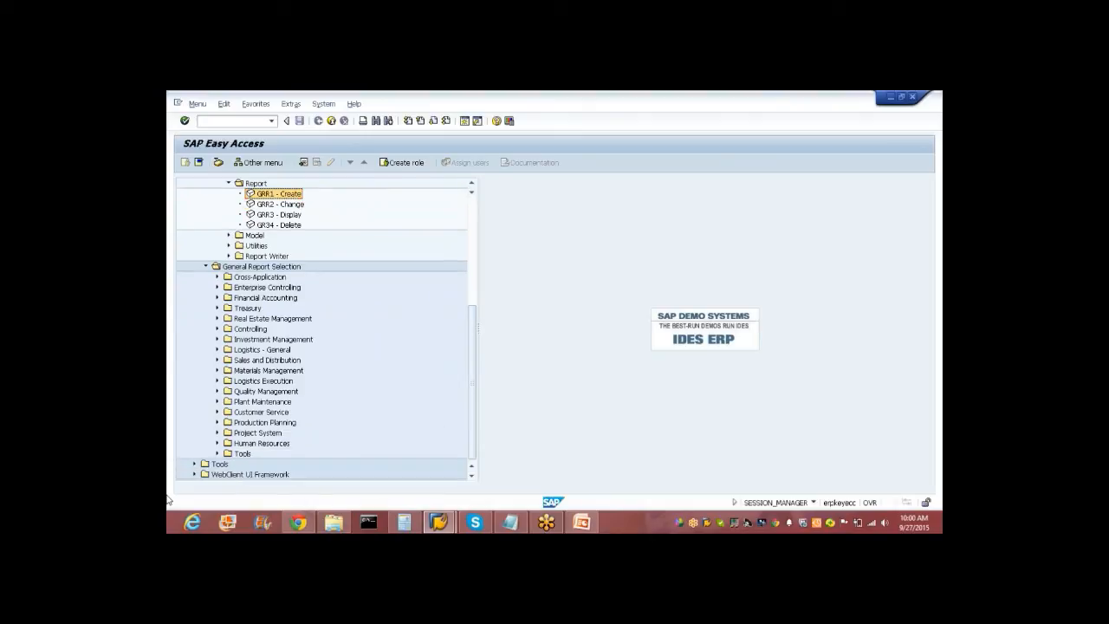
pyautogui.click(195, 465)
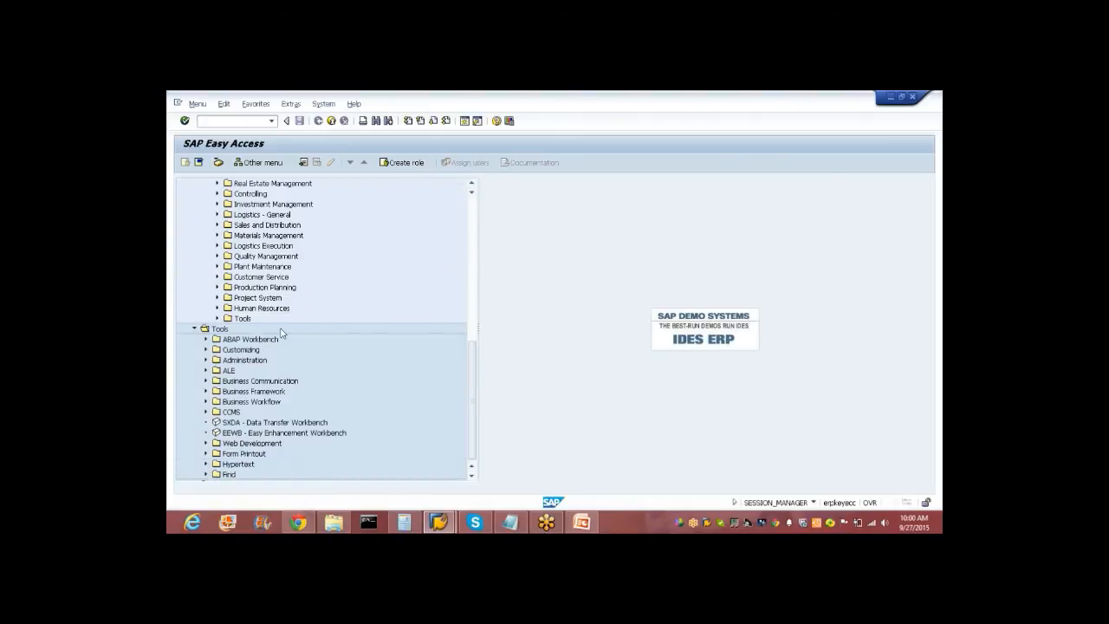
pyautogui.click(194, 329)
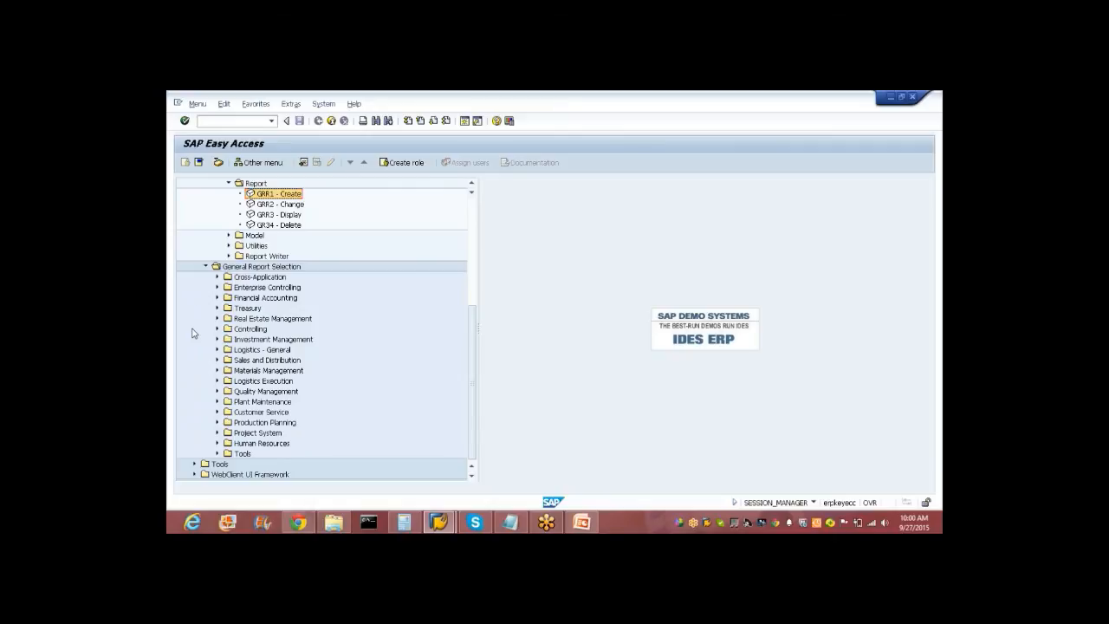
# Start transaction /nGR55 to reach the Execute Report Group initial screen.
pyautogui.click(227, 121)
pyautogui.write('d')
pyautogui.write('ngr55')
pyautogui.press('Return')
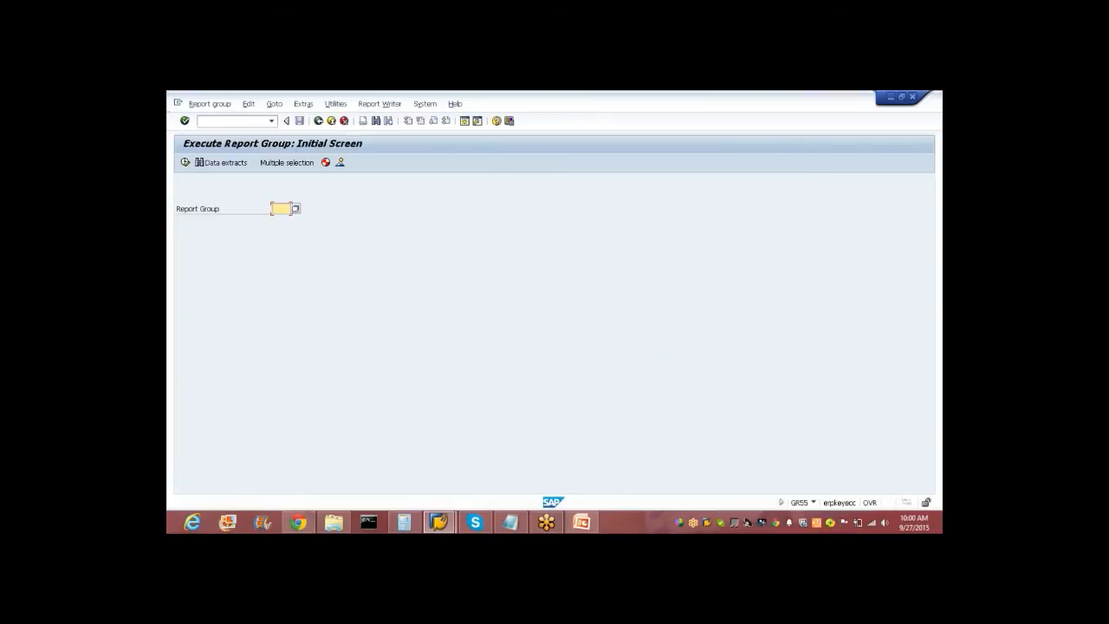
# Pick report group 0F01, P&L cost of sales accounting, from the Report Group F4 list.
pyautogui.click(296, 210)
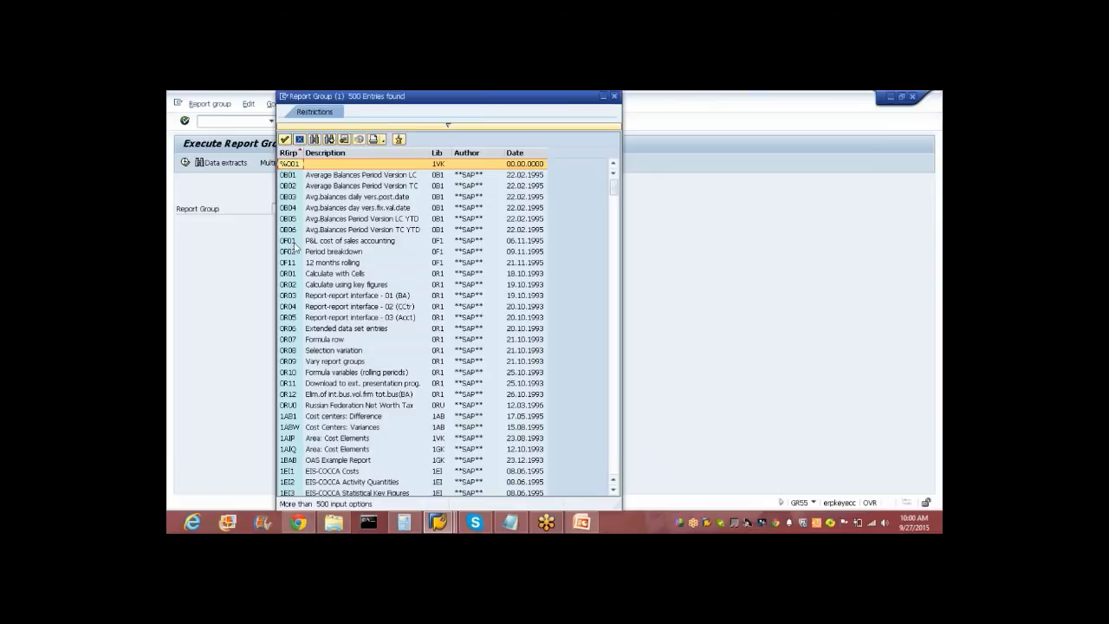
pyautogui.click(293, 243)
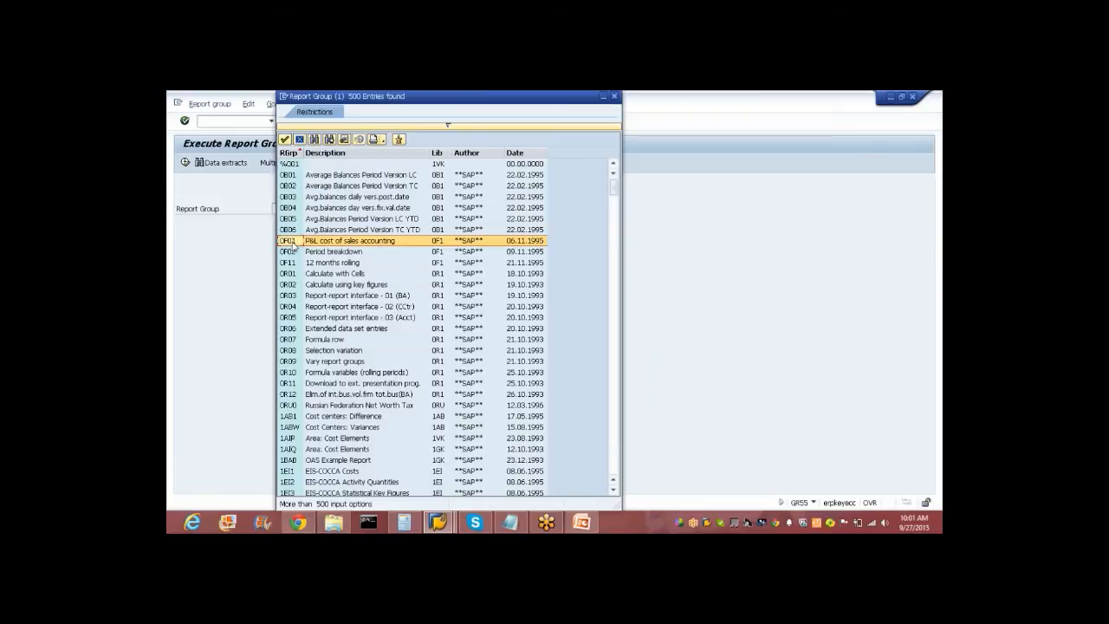
pyautogui.doubleClick(293, 243)
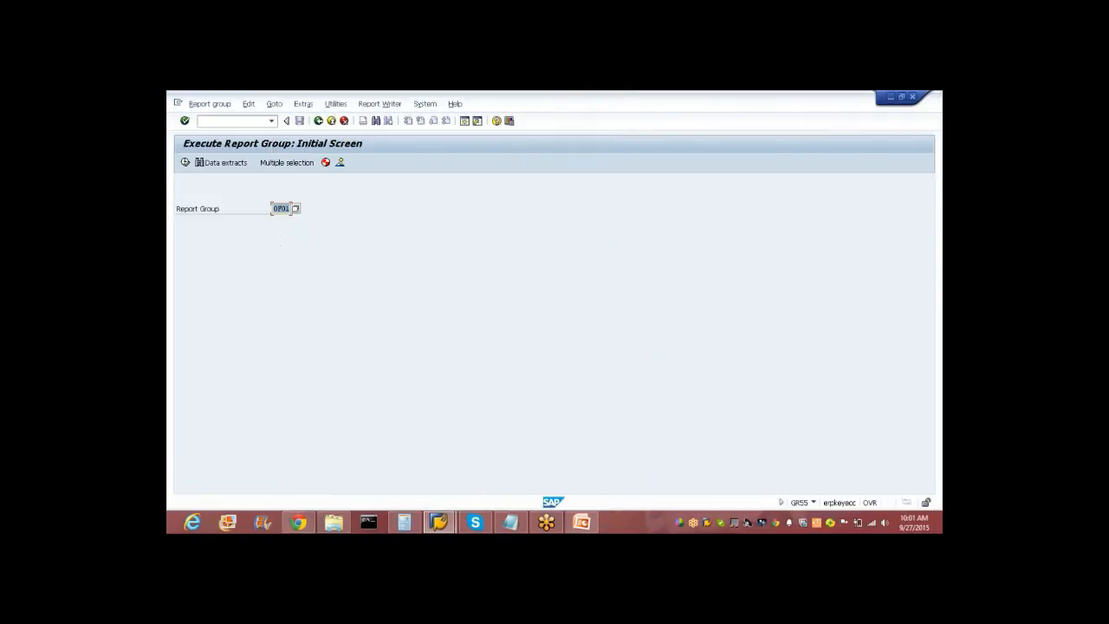
pyautogui.click(204, 104)
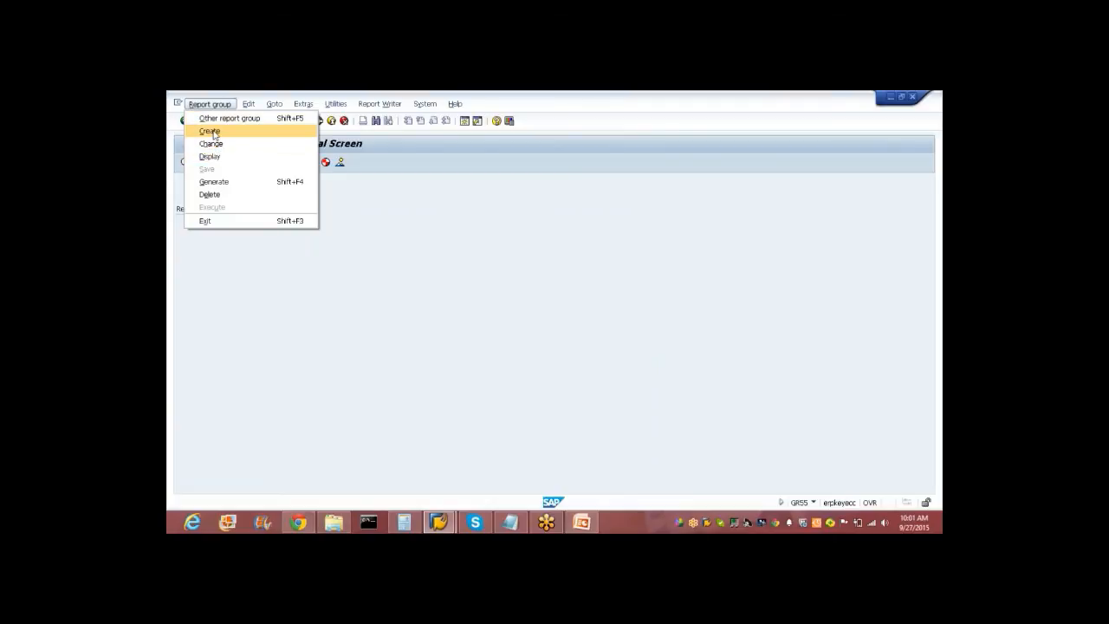
# Create report group 0100 as a copy of 0F01 and open its header.
pyautogui.click(211, 132)
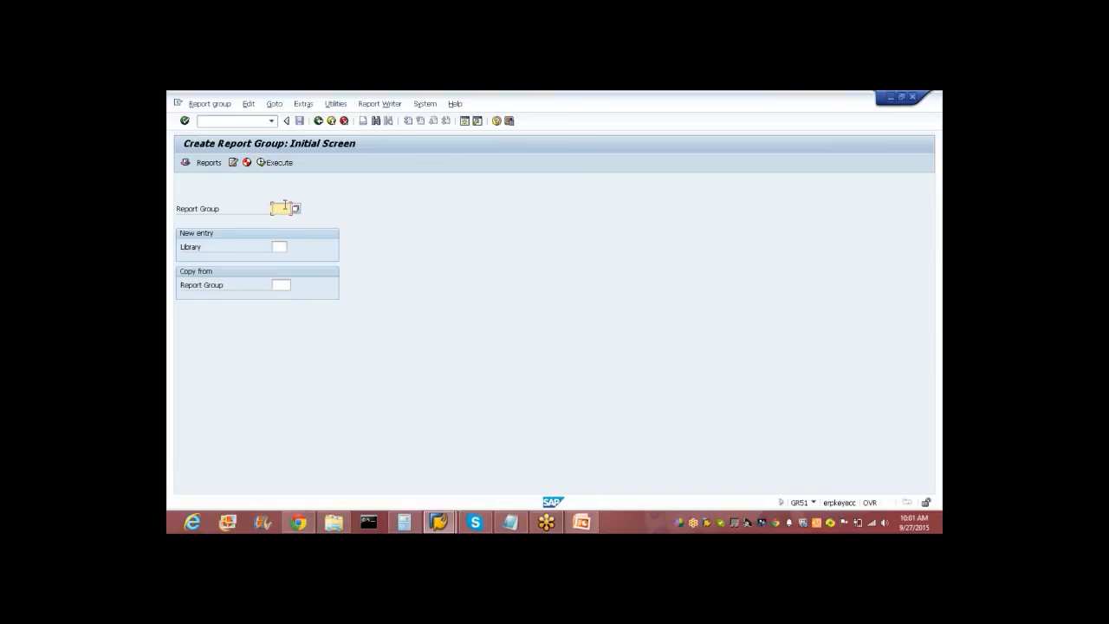
pyautogui.write('0100')
pyautogui.click(287, 286)
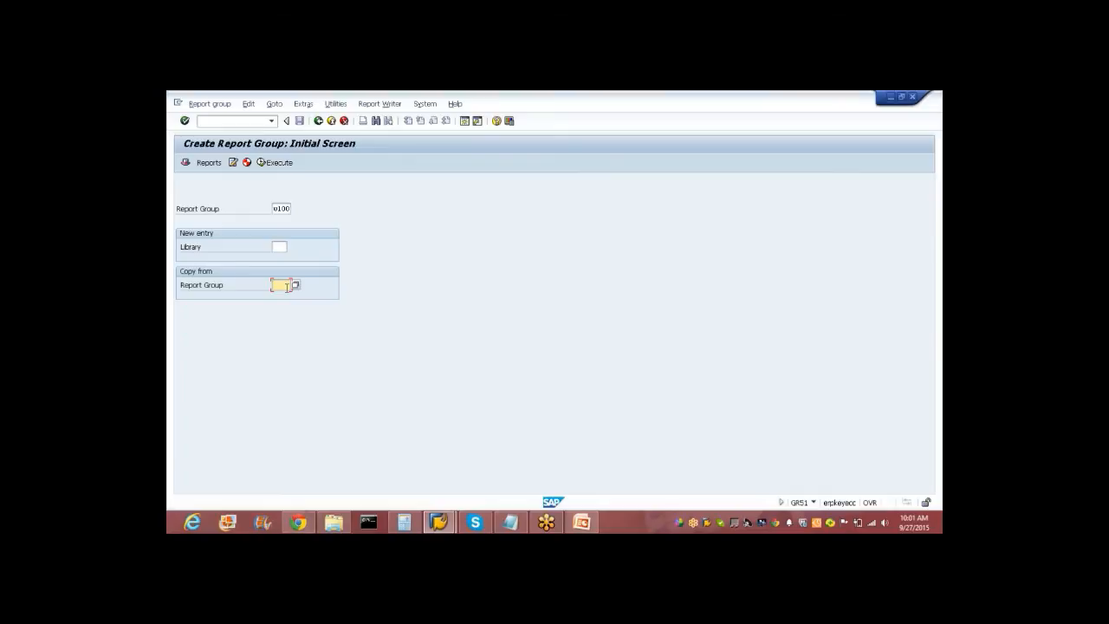
pyautogui.click(295, 284)
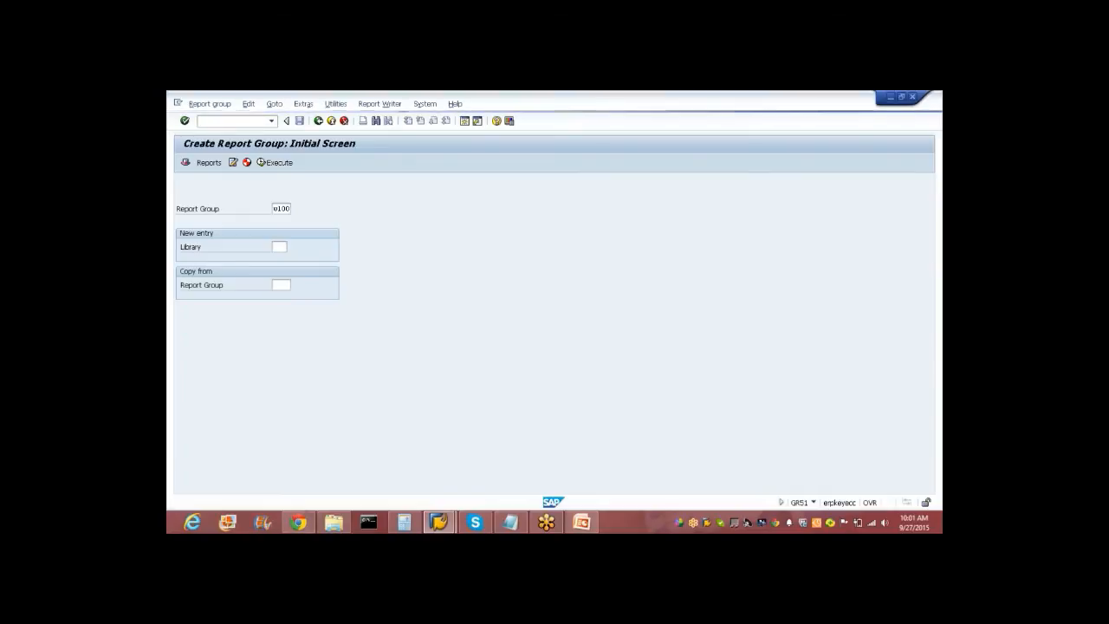
pyautogui.press('Down')
pyautogui.press('Down')
pyautogui.press('Down')
pyautogui.press('Down')
pyautogui.press('Down')
pyautogui.press('Down')
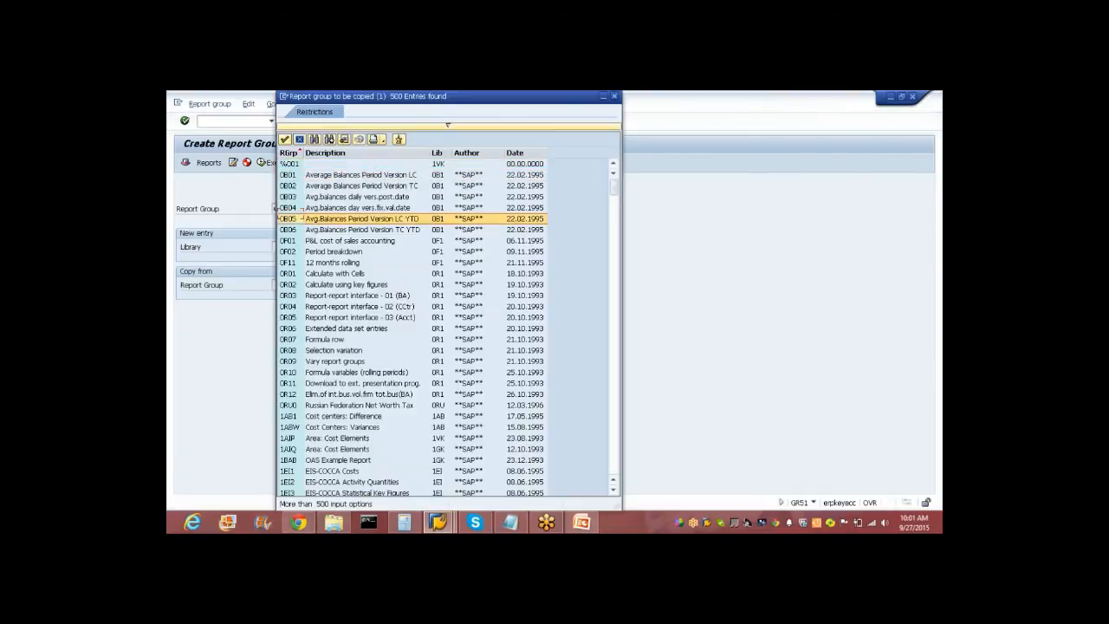
pyautogui.press('Down')
pyautogui.press('Down')
pyautogui.press('Down')
pyautogui.press('Up')
pyautogui.press('Up')
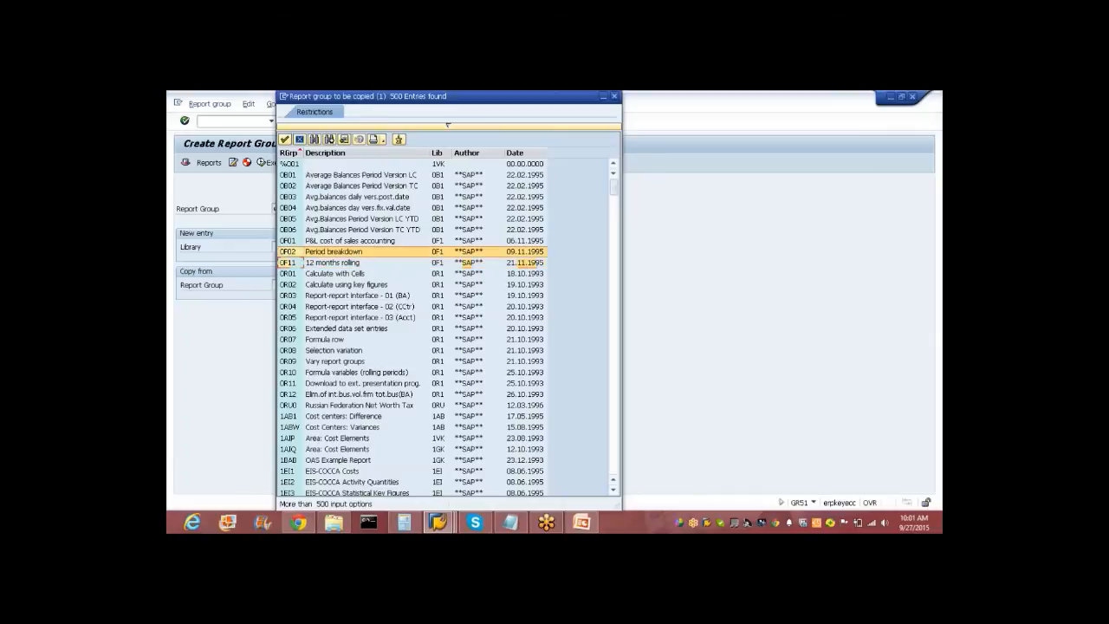
pyautogui.press('Return')
pyautogui.press('Return')
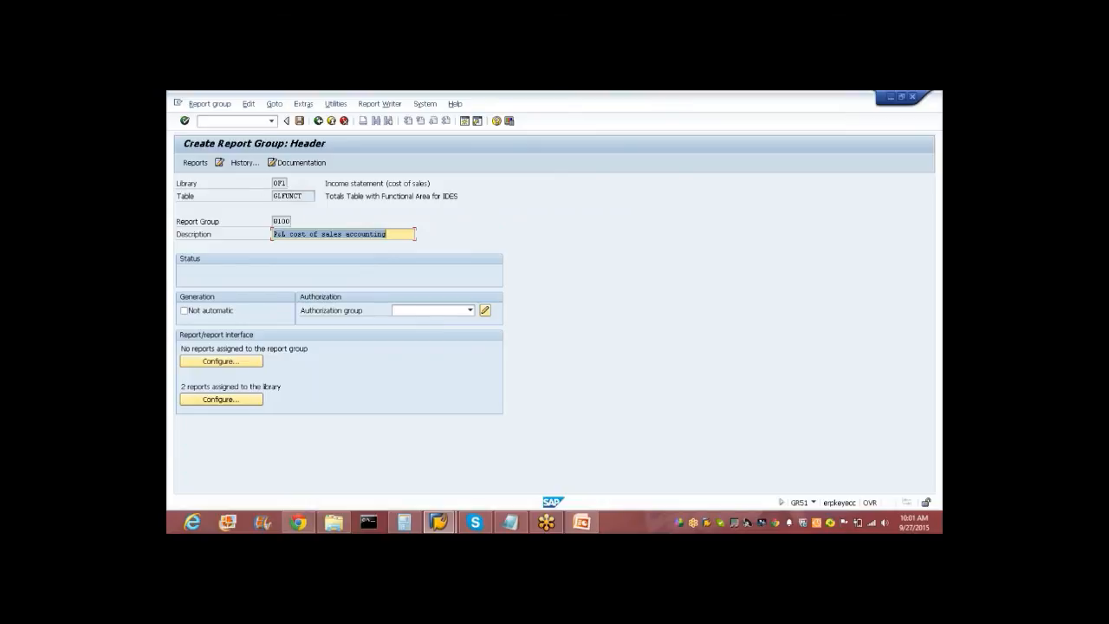
# Set the group description to 'P&L cost of sales accounting walm' and save the report group.
pyautogui.moveTo(305, 198); pyautogui.dragTo(272, 200)
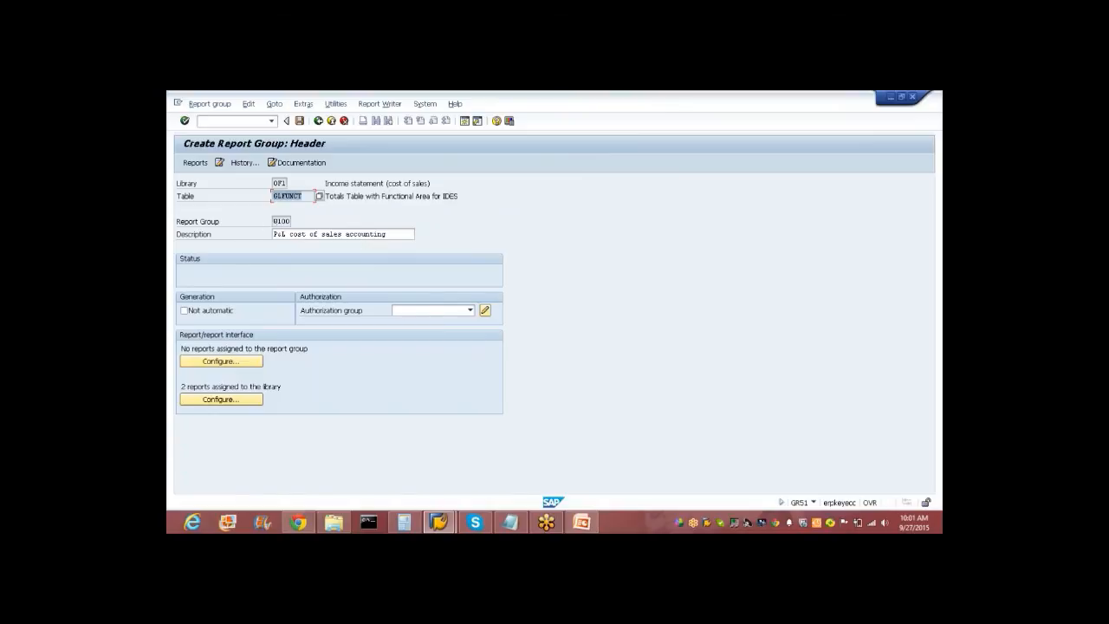
pyautogui.click(397, 234)
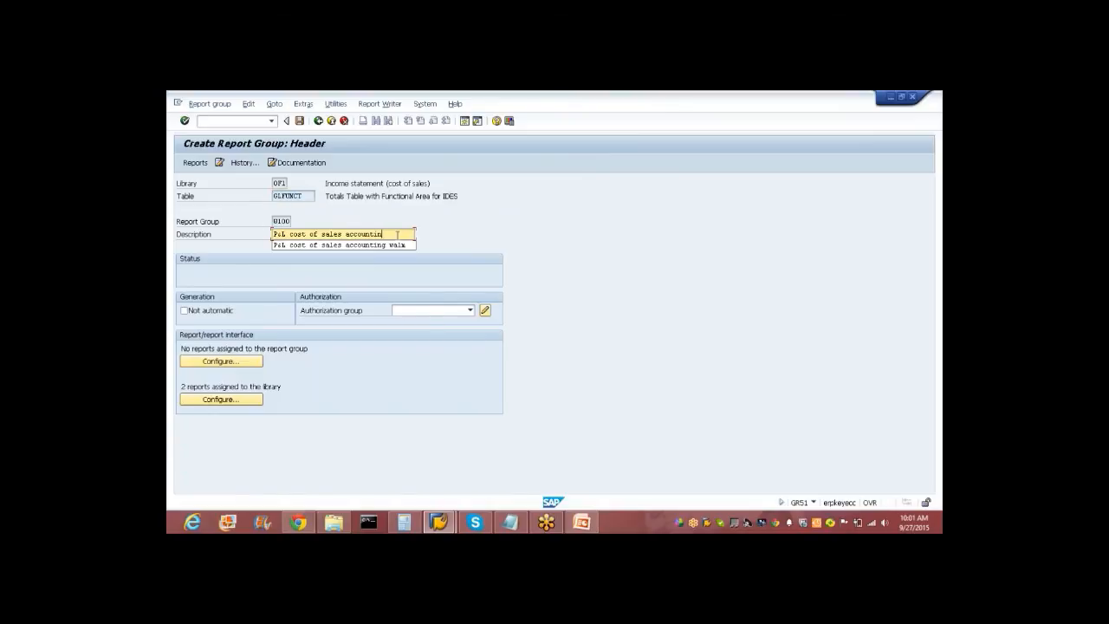
pyautogui.press('BackSpace')
pyautogui.press('BackSpace')
pyautogui.press('BackSpace')
pyautogui.press('BackSpace')
pyautogui.press('BackSpace')
pyautogui.press('BackSpace')
pyautogui.press('BackSpace')
pyautogui.press('BackSpace')
pyautogui.press('BackSpace')
pyautogui.press('BackSpace')
pyautogui.press('BackSpace')
pyautogui.press('BackSpace')
pyautogui.press('BackSpace')
pyautogui.press('BackSpace')
pyautogui.press('BackSpace')
pyautogui.press('BackSpace')
pyautogui.press('BackSpace')
pyautogui.press('BackSpace')
pyautogui.press('BackSpace')
pyautogui.press('BackSpace')
pyautogui.press('BackSpace')
pyautogui.press('BackSpace')
pyautogui.press('BackSpace')
pyautogui.write('report for')
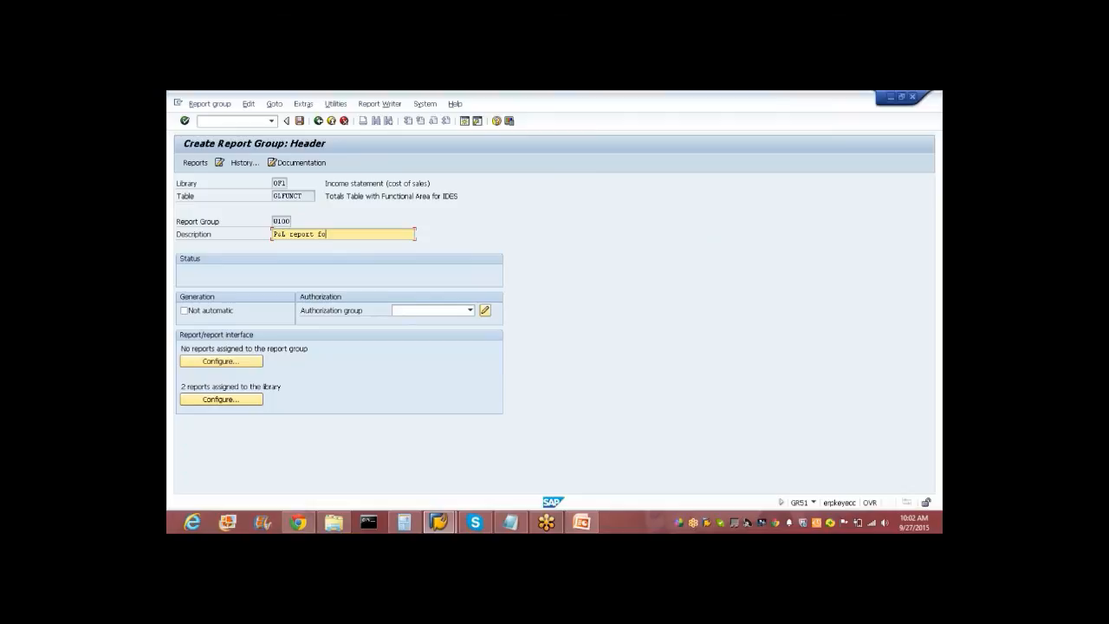
pyautogui.press('BackSpace')
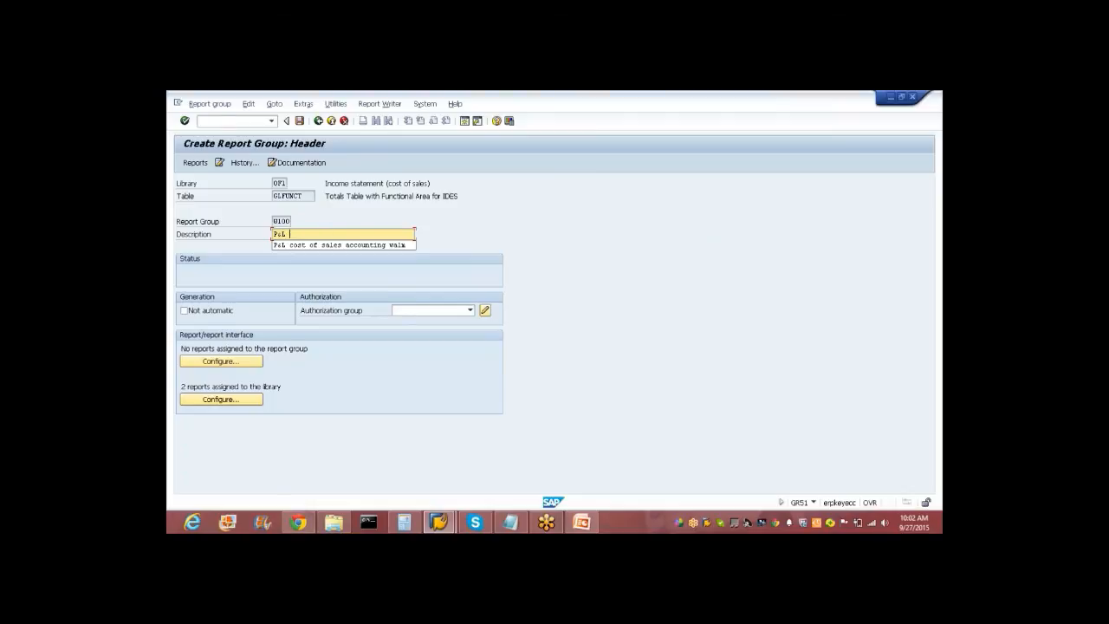
pyautogui.press('Down')
pyautogui.press('Return')
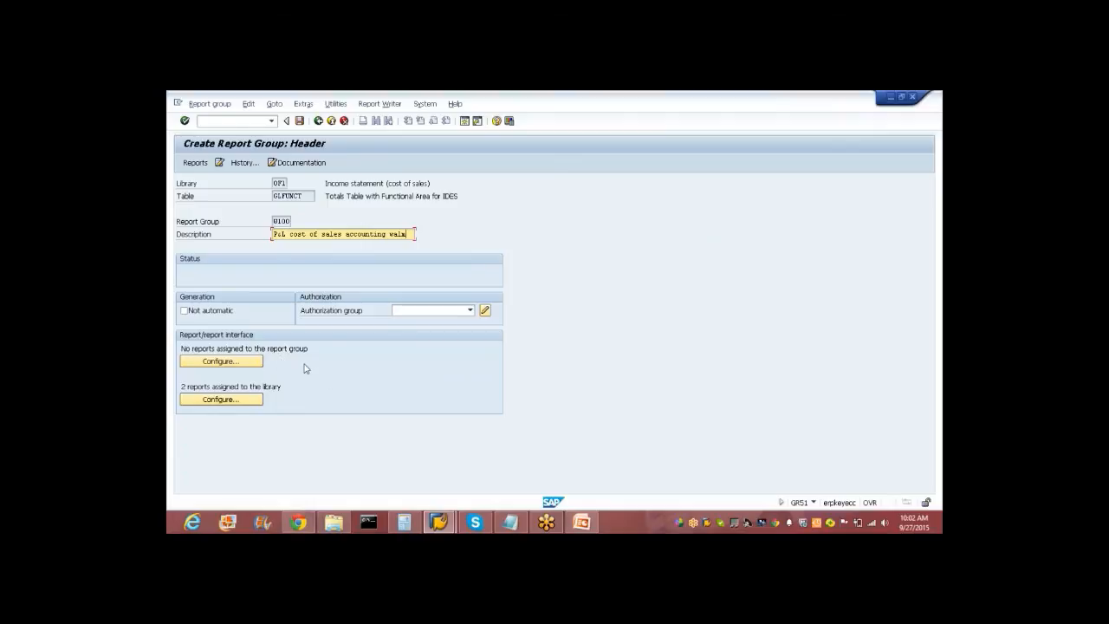
pyautogui.hotkey('shift', 'Home')
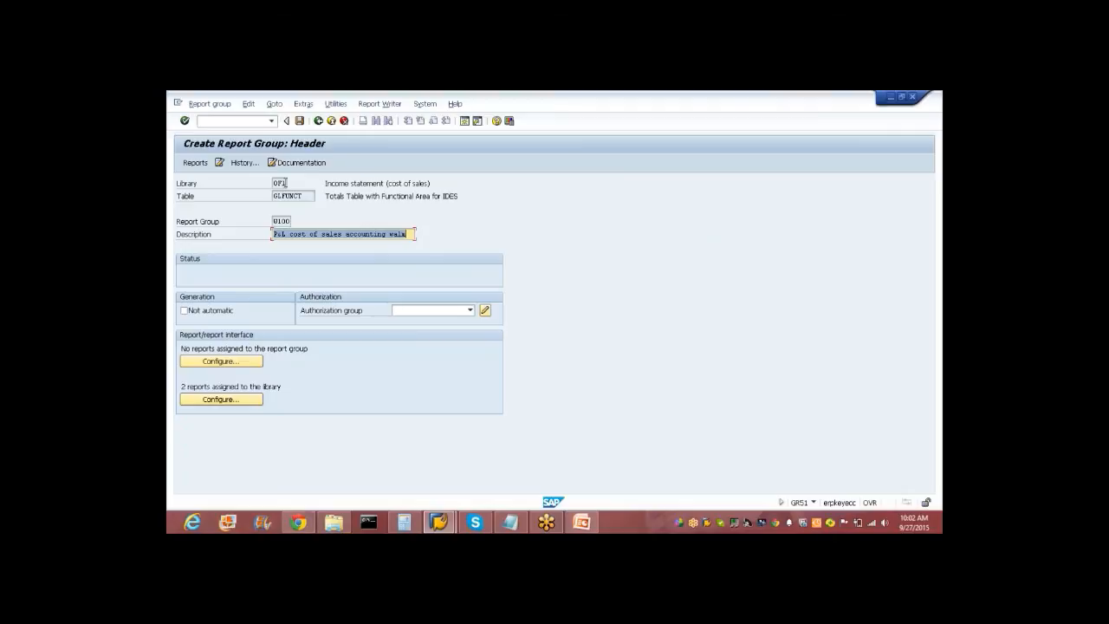
pyautogui.click(300, 121)
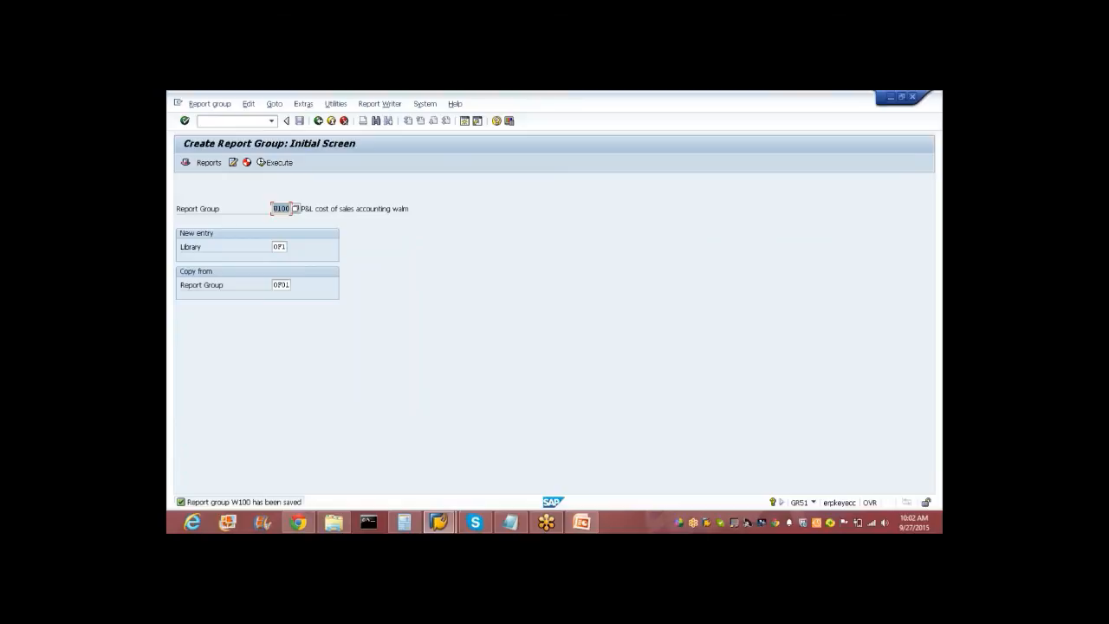
# Display report group 0100 and open its header's assigned reports list.
pyautogui.click(202, 104)
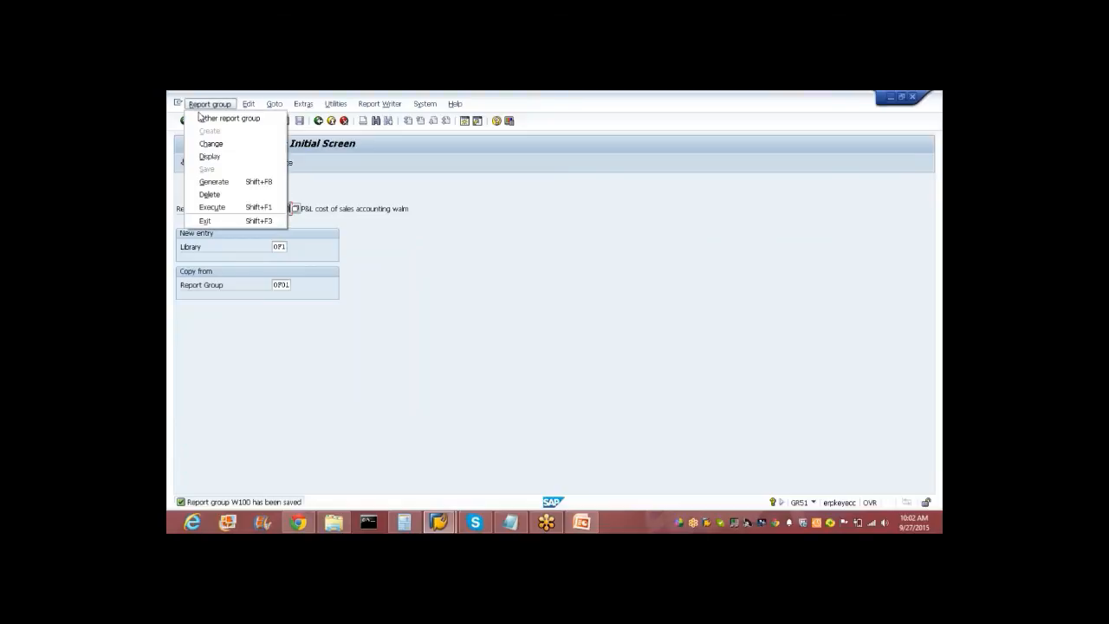
pyautogui.click(213, 156)
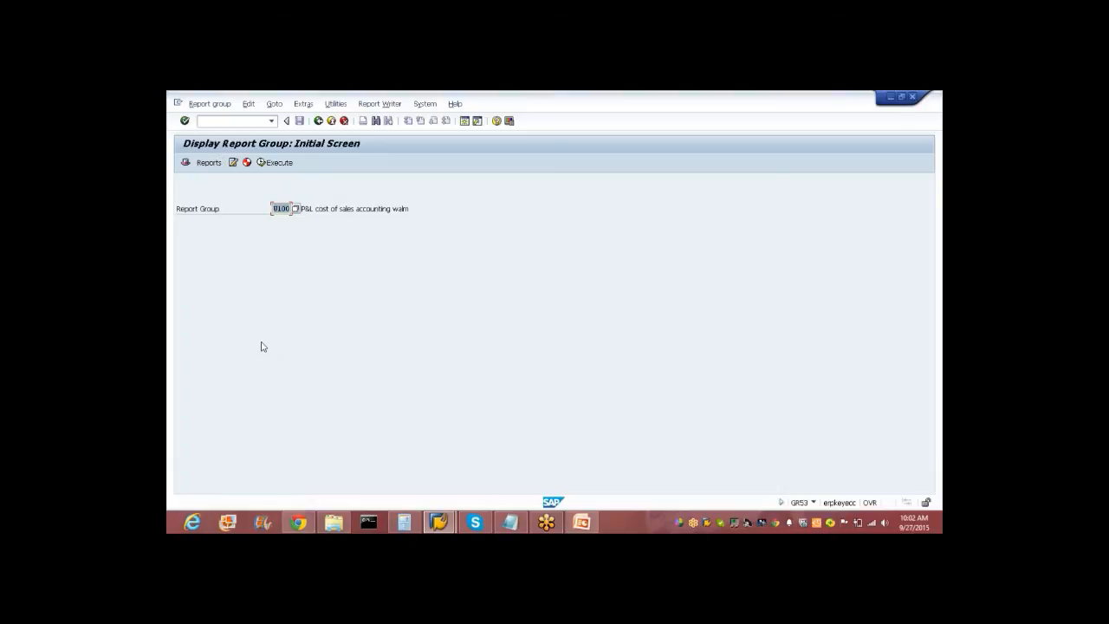
pyautogui.click(186, 165)
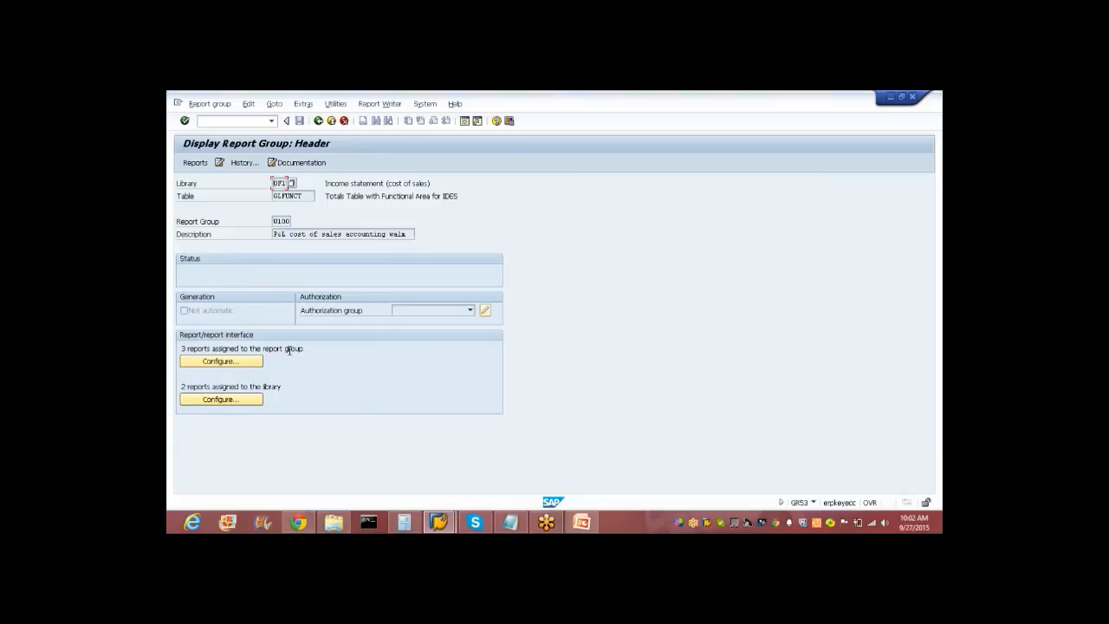
pyautogui.click(234, 361)
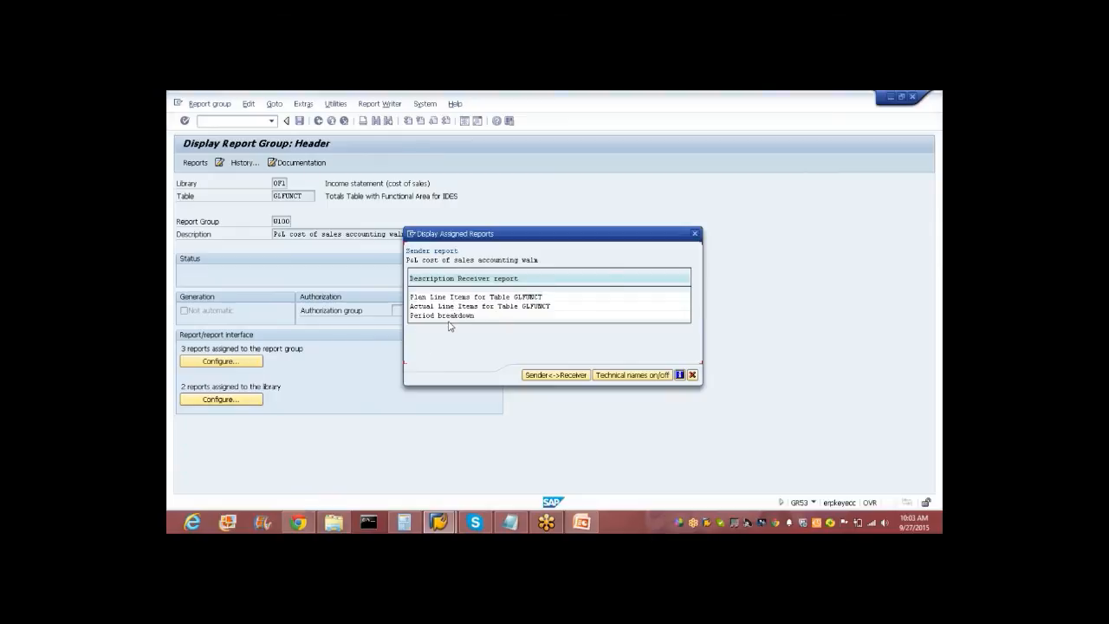
# Inspect the three assigned receiver reports, toggling technical names and sender/receiver view, then go back.
pyautogui.click(464, 297)
pyautogui.click(476, 298)
pyautogui.click(436, 297)
pyautogui.click(604, 378)
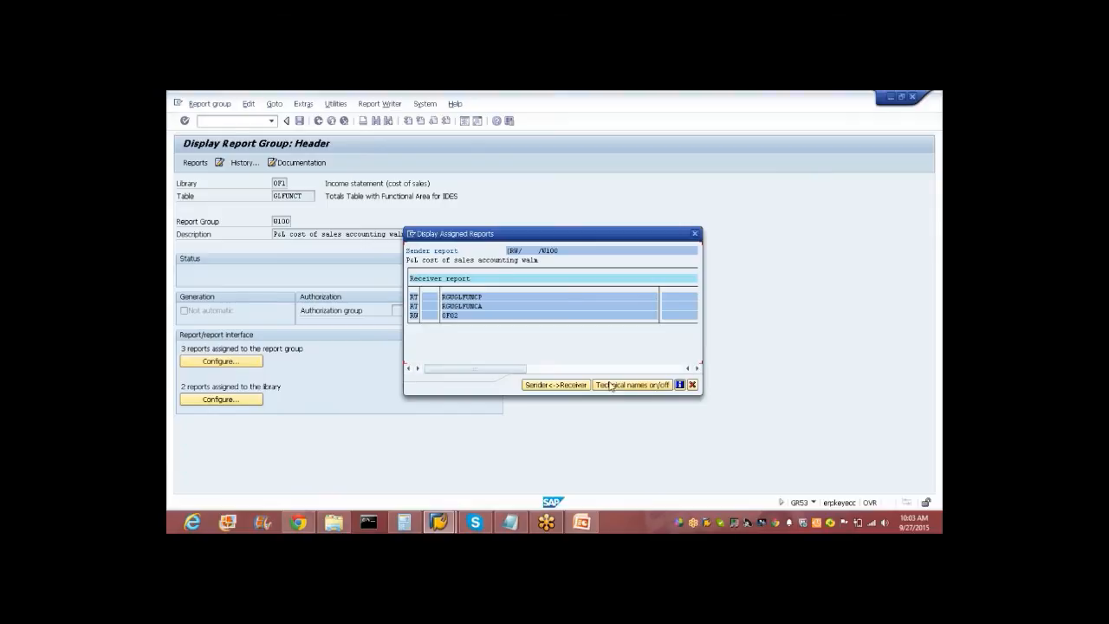
pyautogui.click(611, 384)
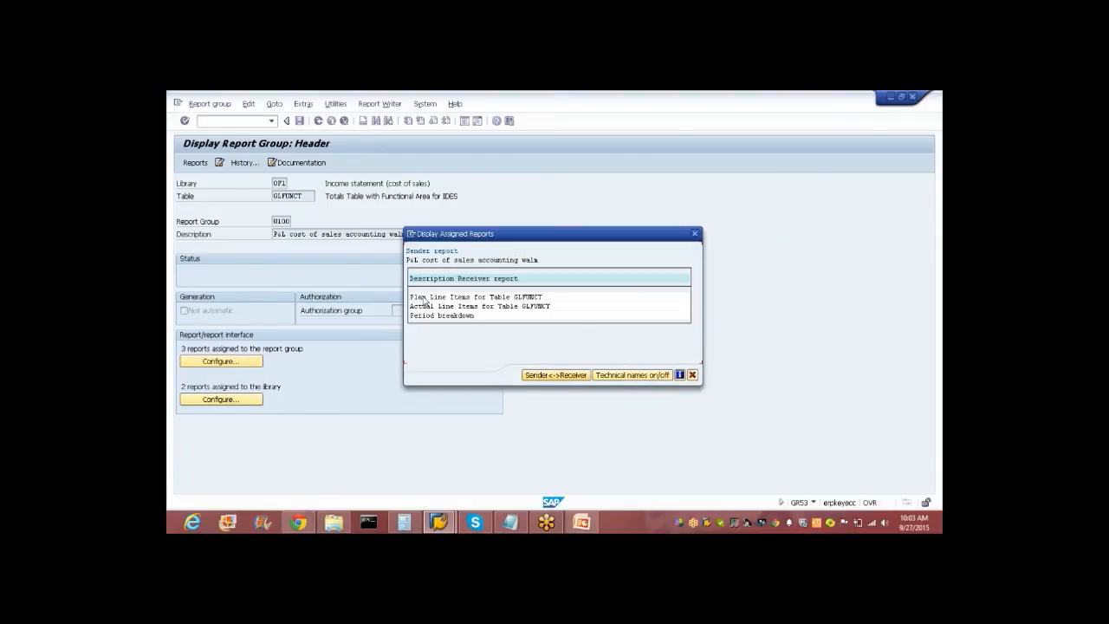
pyautogui.click(554, 374)
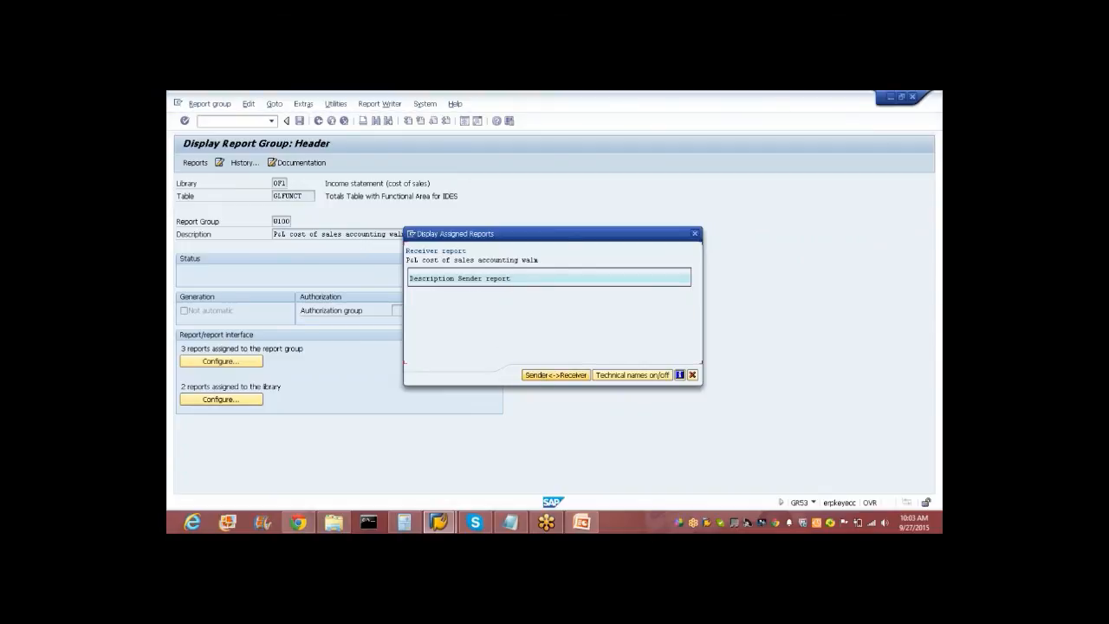
pyautogui.click(693, 374)
pyautogui.click(352, 341)
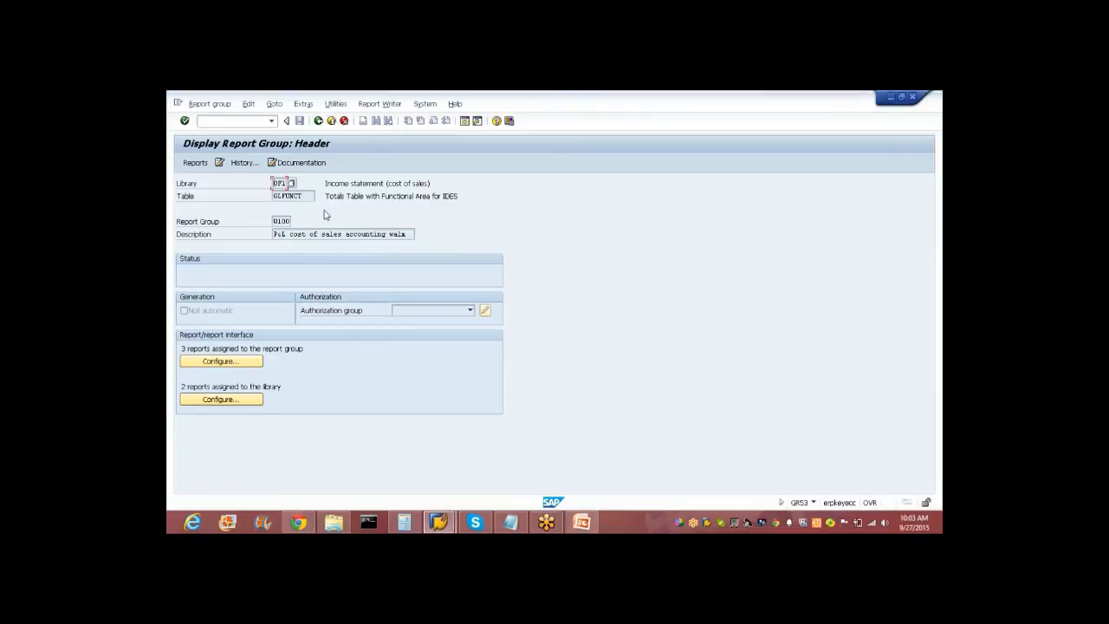
pyautogui.click(319, 121)
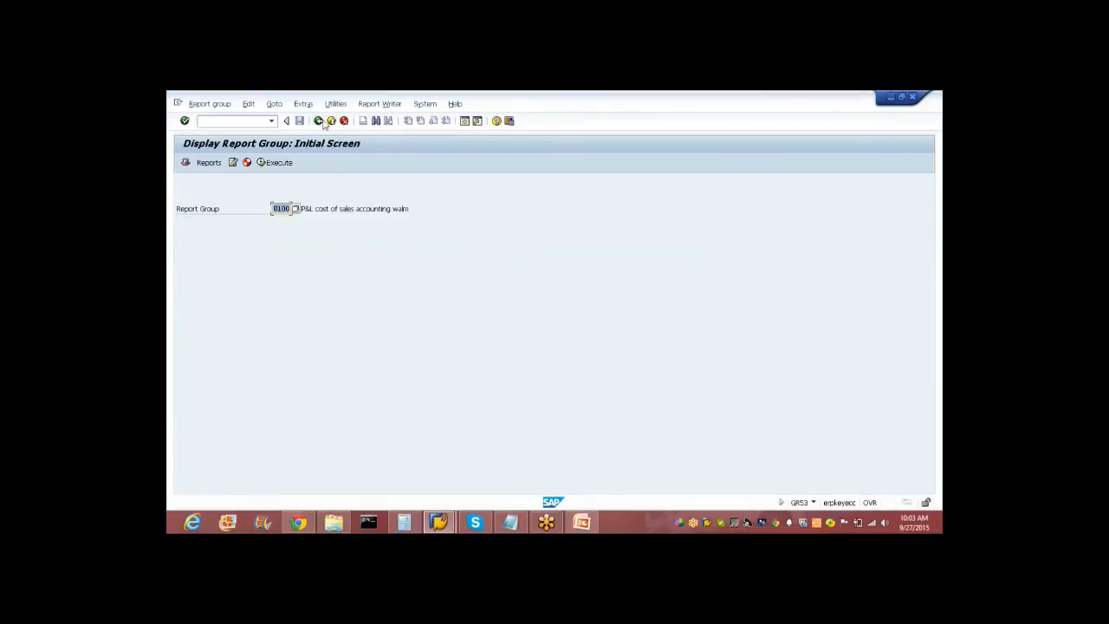
# View the group's Reports screen showing 0F-GUV1, browse the Report group menu, and return.
pyautogui.click(208, 163)
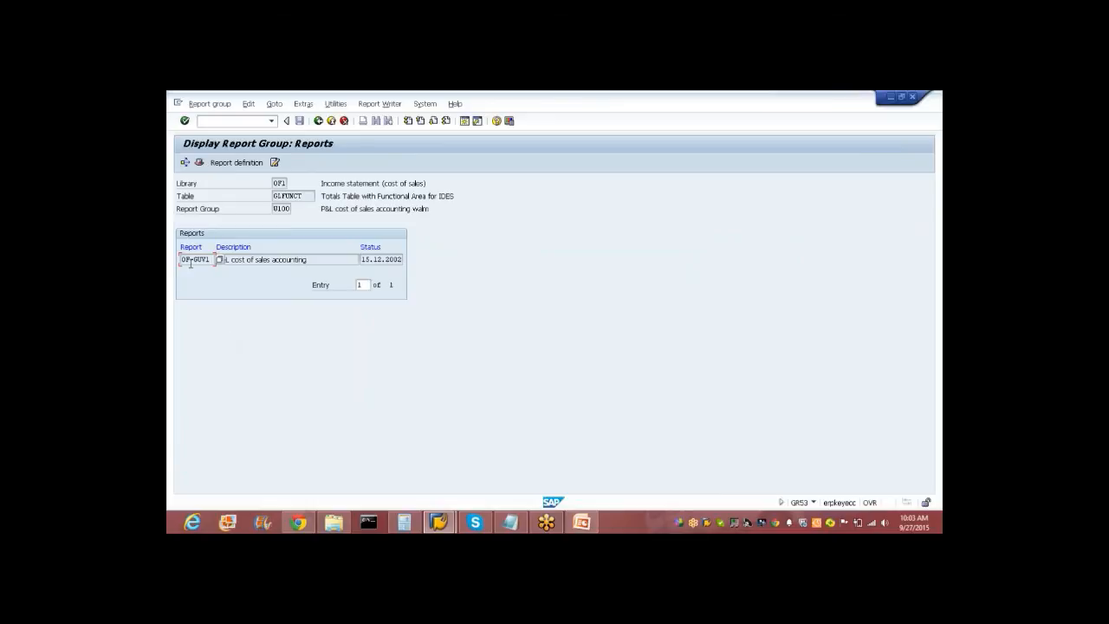
pyautogui.moveTo(212, 261); pyautogui.dragTo(179, 260)
pyautogui.click(300, 251)
pyautogui.click(218, 105)
pyautogui.click(376, 153)
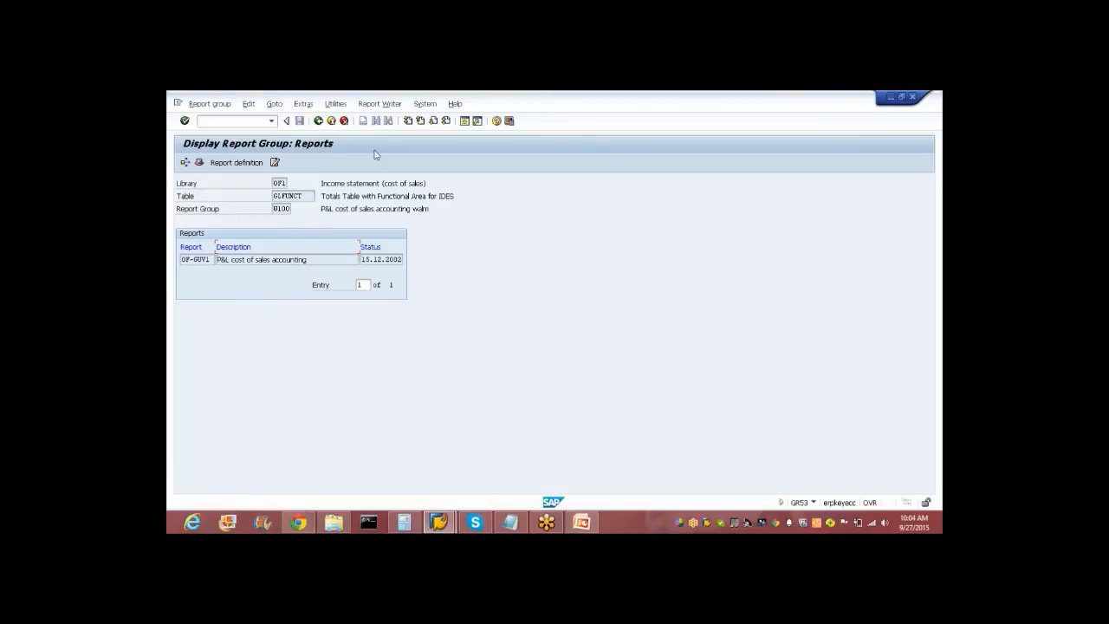
pyautogui.click(319, 120)
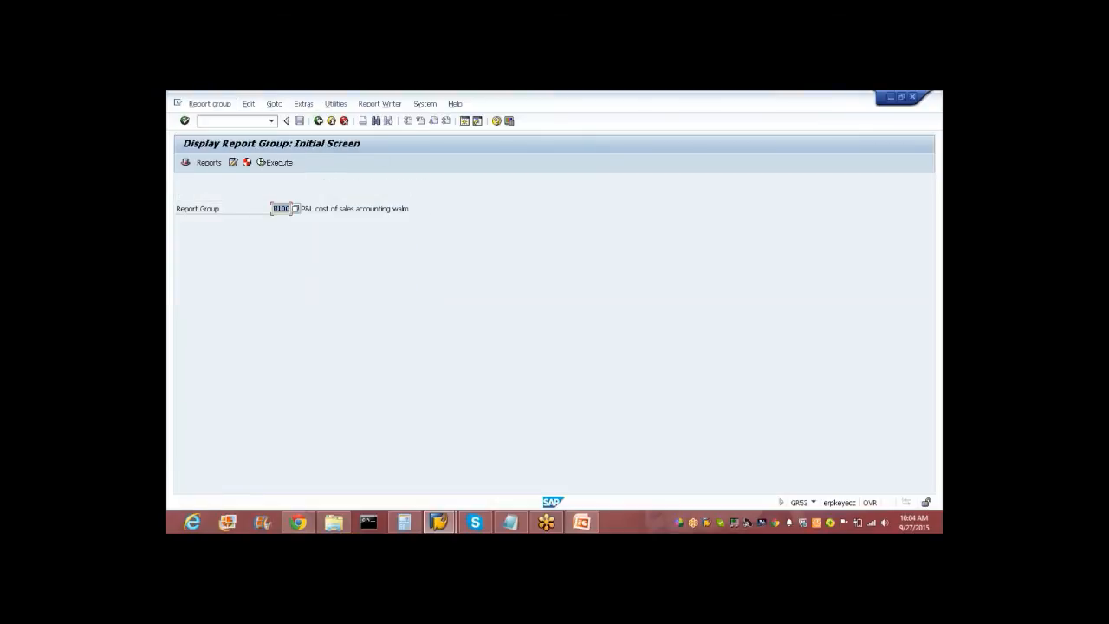
# Open Report Painter's Create Report screen, then start GR55 Execute Report Group in a second session.
pyautogui.click(319, 120)
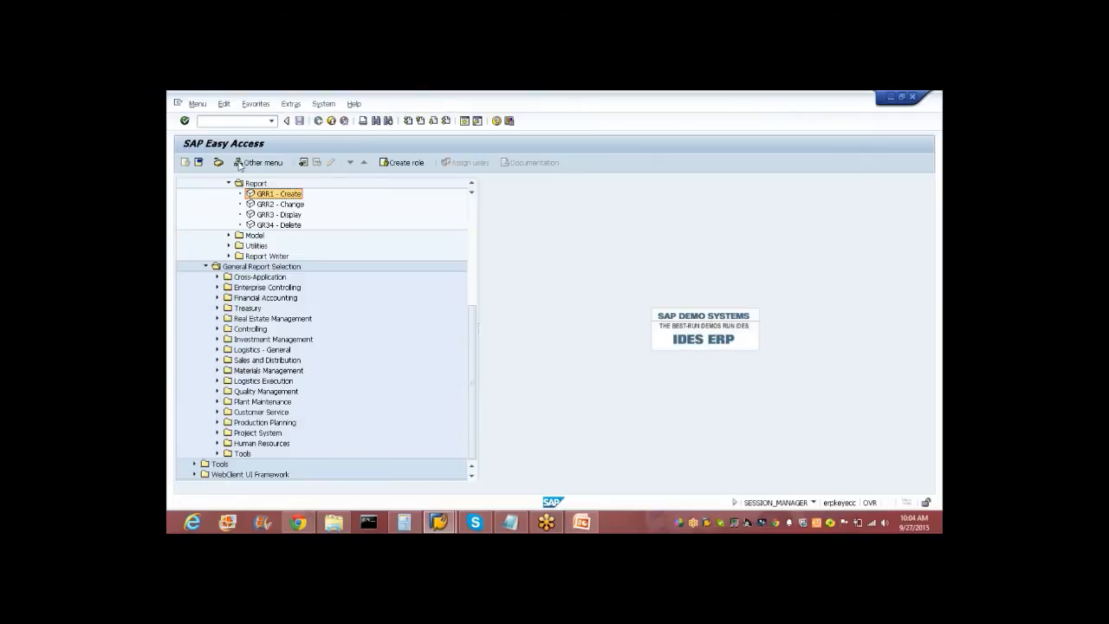
pyautogui.doubleClick(269, 194)
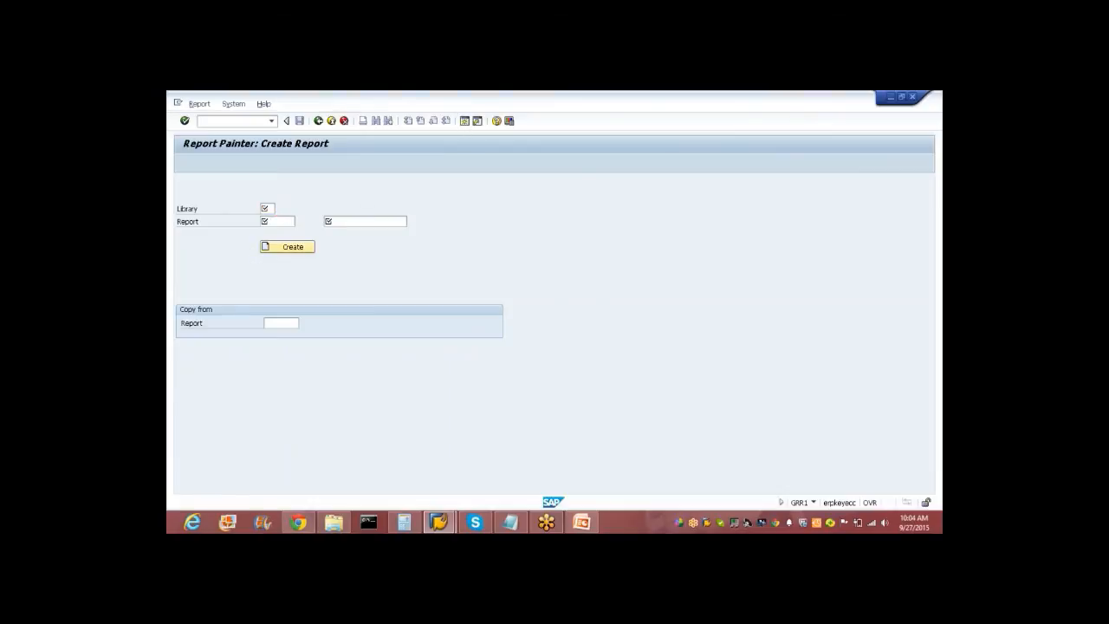
pyautogui.press('F3')
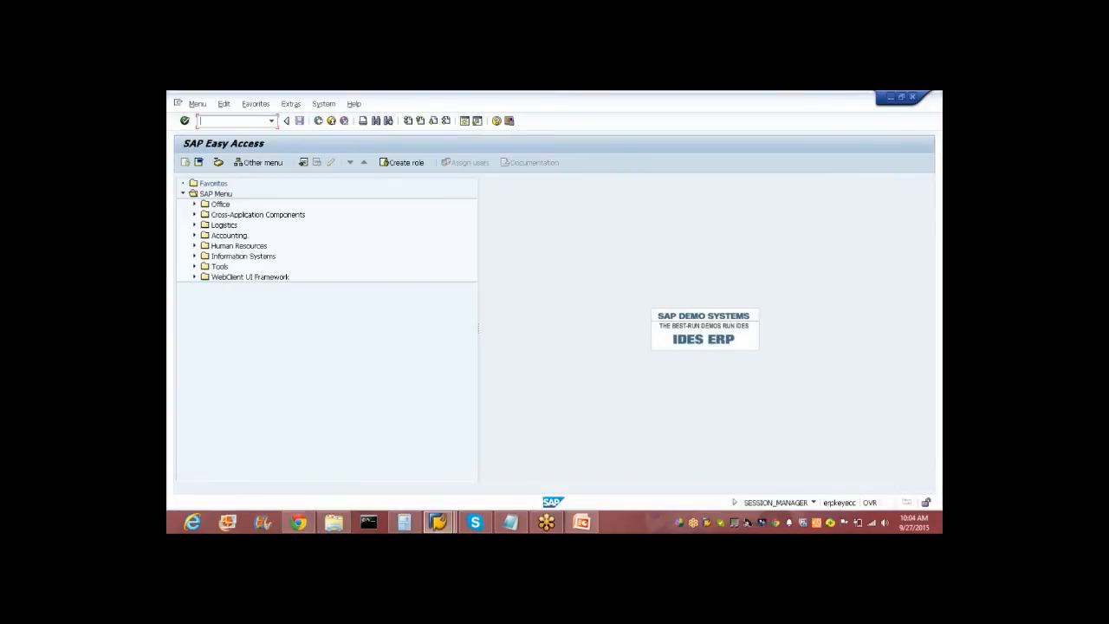
pyautogui.write('gr55')
pyautogui.press('Return')
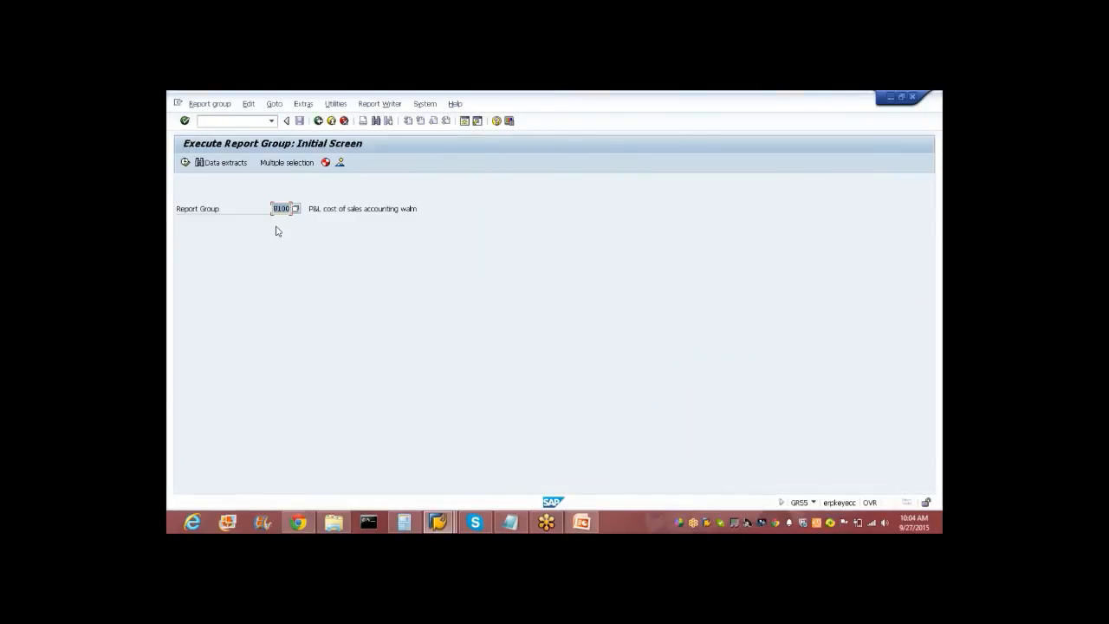
# Generate report group W100 by executing it, view its selection screen, and return to the initial screen.
pyautogui.click(184, 163)
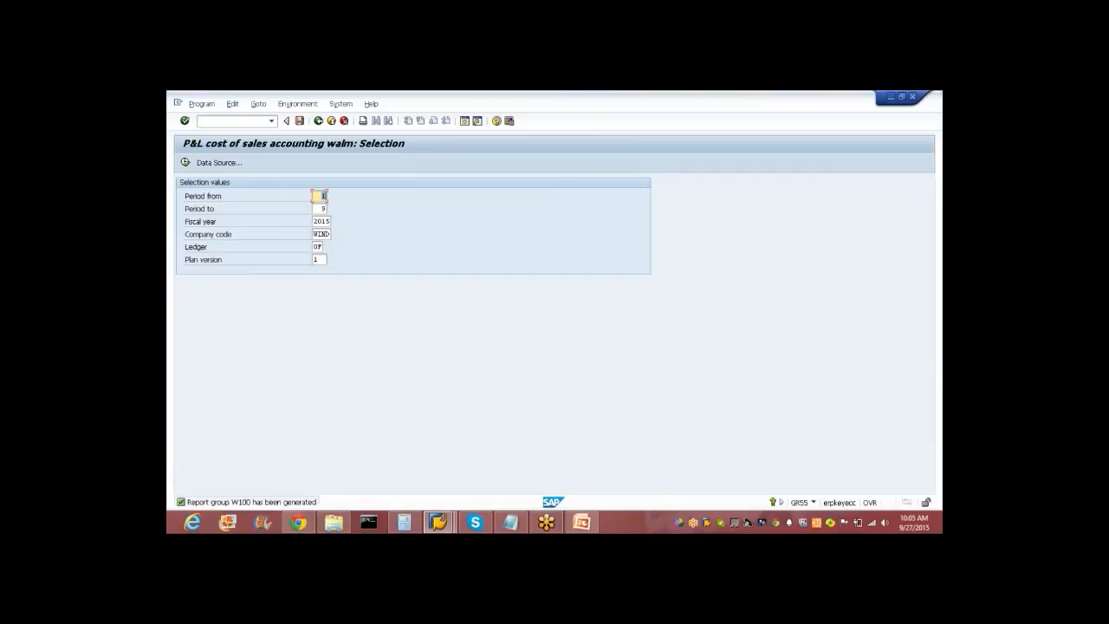
pyautogui.click(713, 107)
pyautogui.click(319, 121)
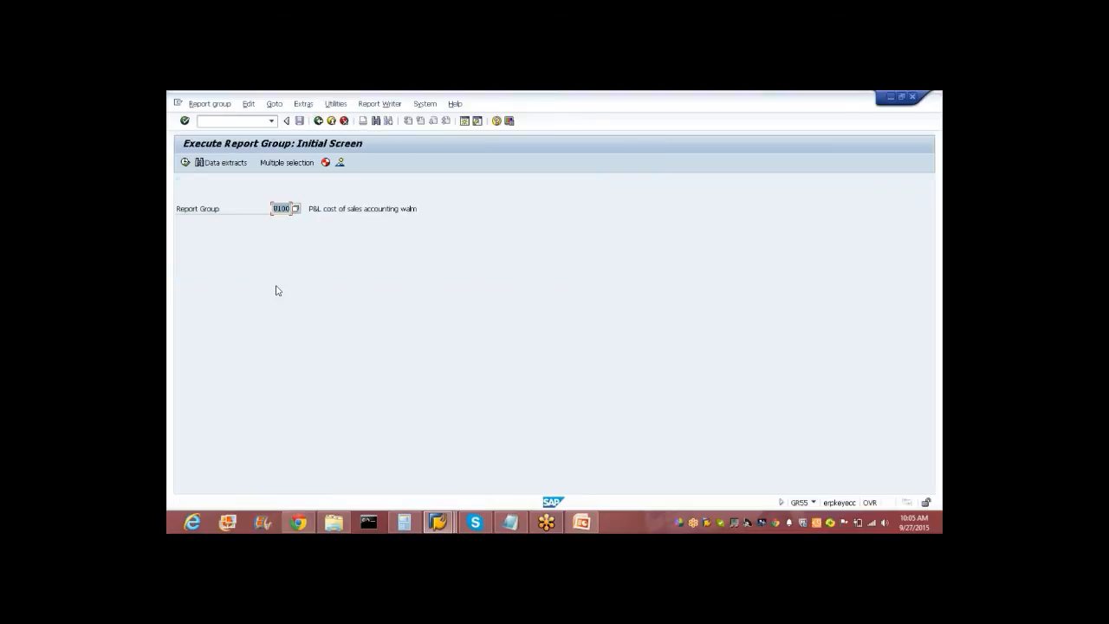
# Reopen the Execute Report Group transaction with /ngr55.
pyautogui.click(318, 120)
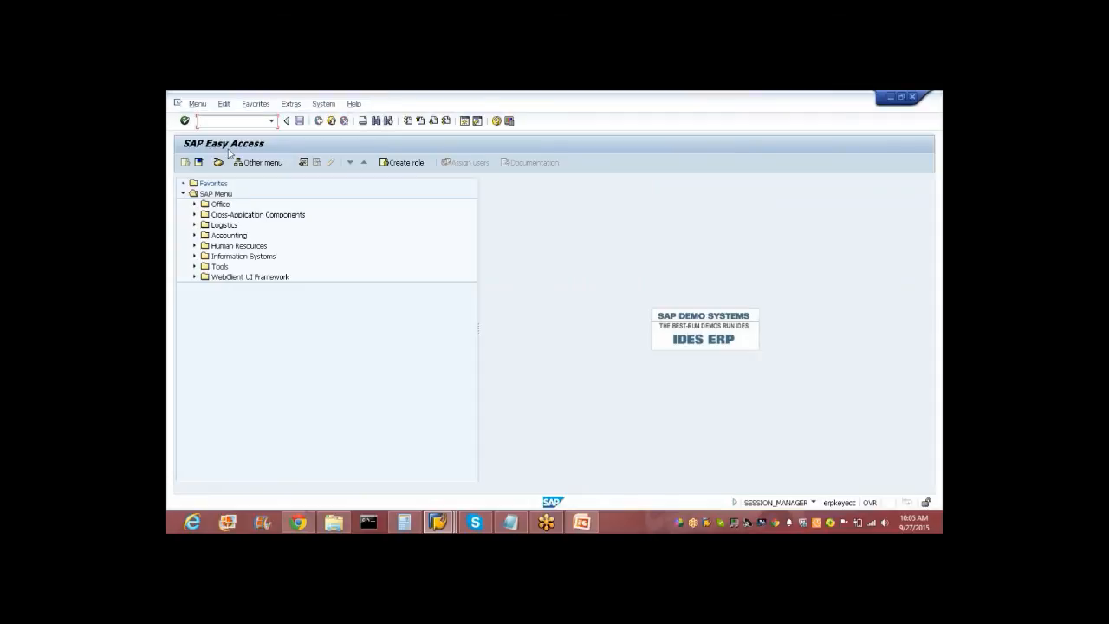
pyautogui.write('/ngr55')
pyautogui.press('Return')
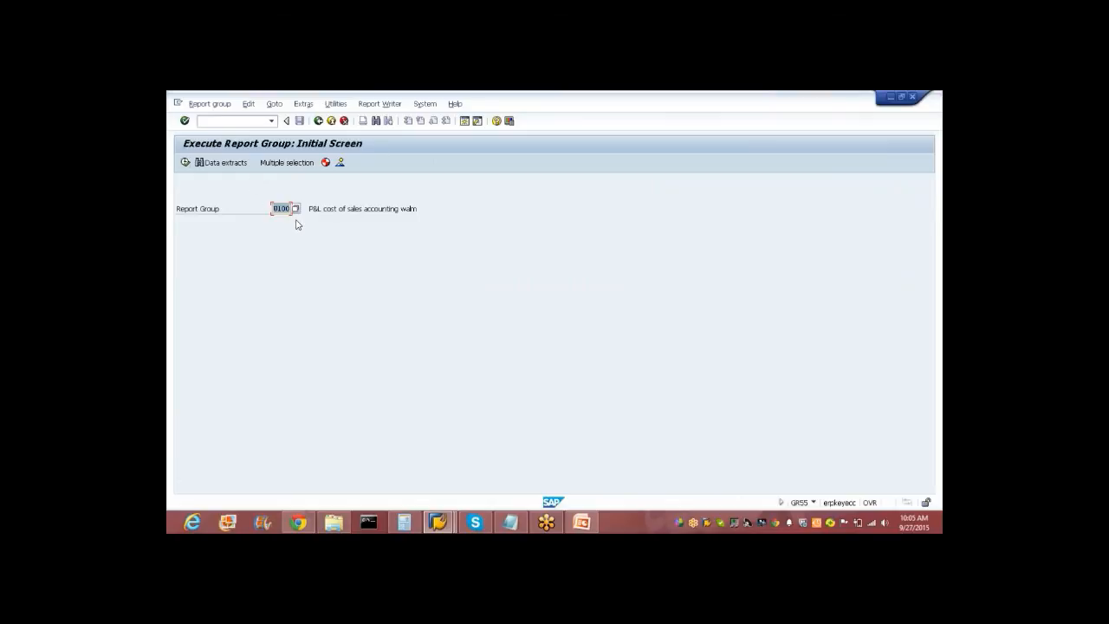
# Check the Goto menu and report group directory, then run the report for periods 1–9 of 2015.
pyautogui.click(246, 105)
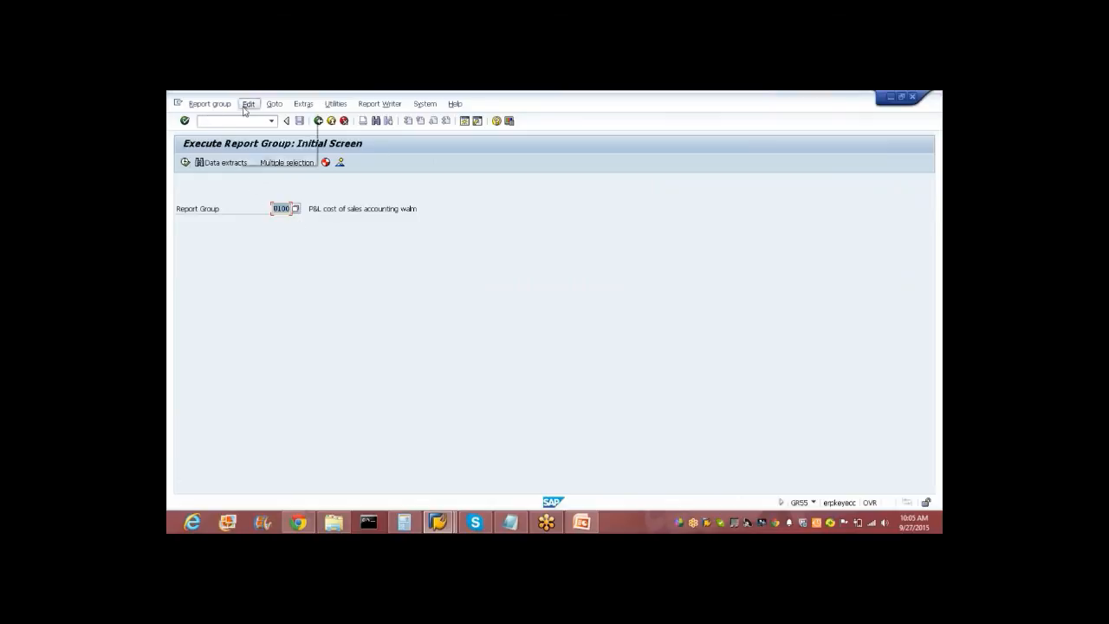
pyautogui.moveTo(271, 109)
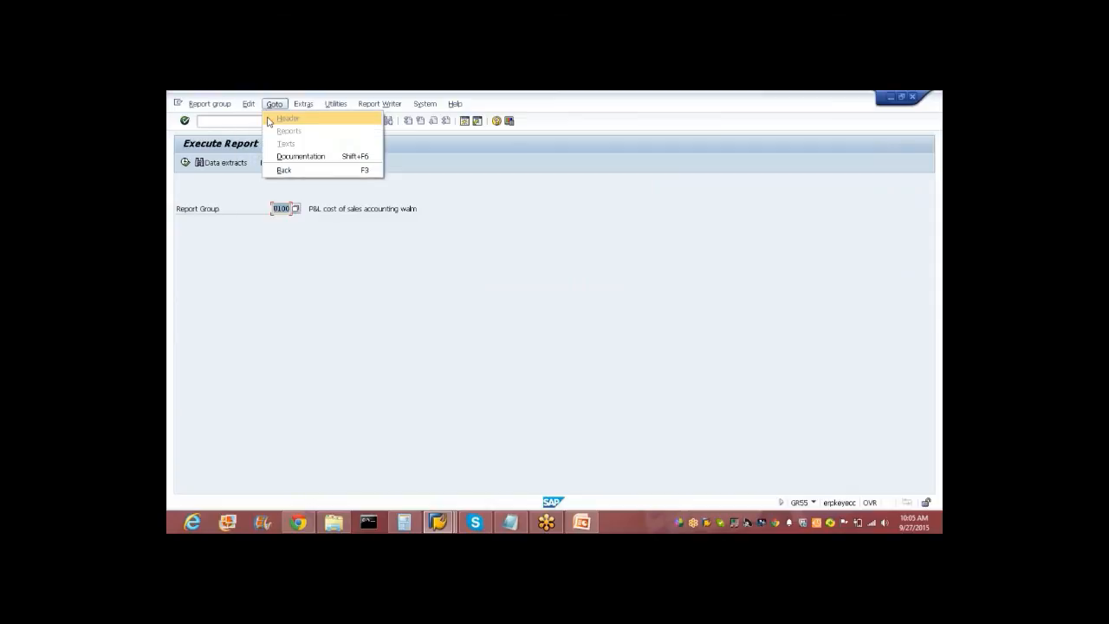
pyautogui.click(357, 307)
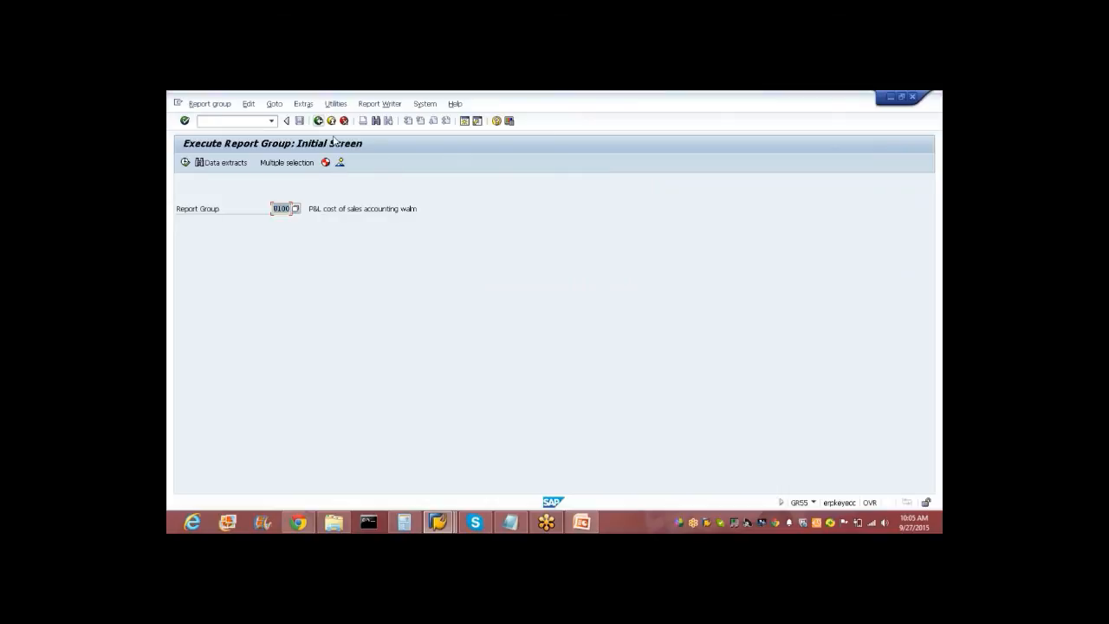
pyautogui.click(339, 165)
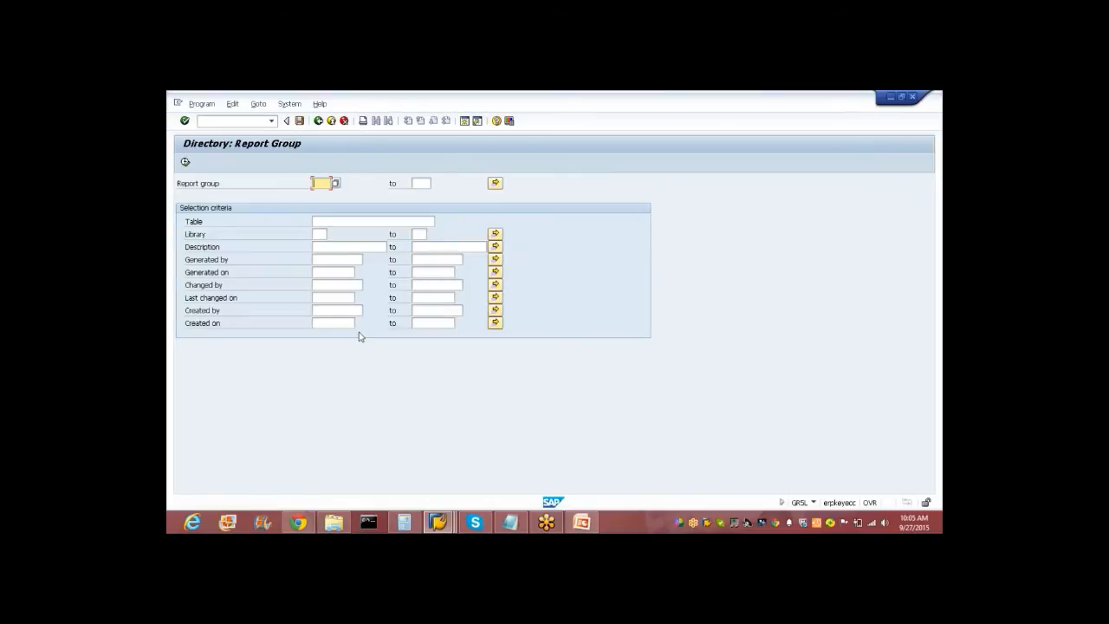
pyautogui.click(332, 123)
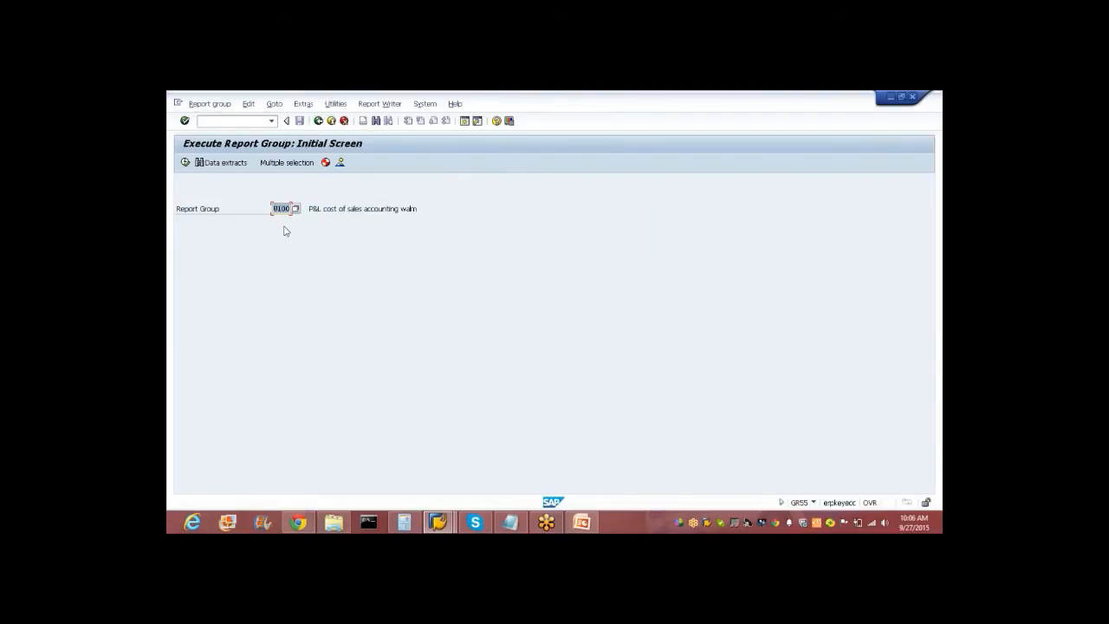
pyautogui.click(185, 162)
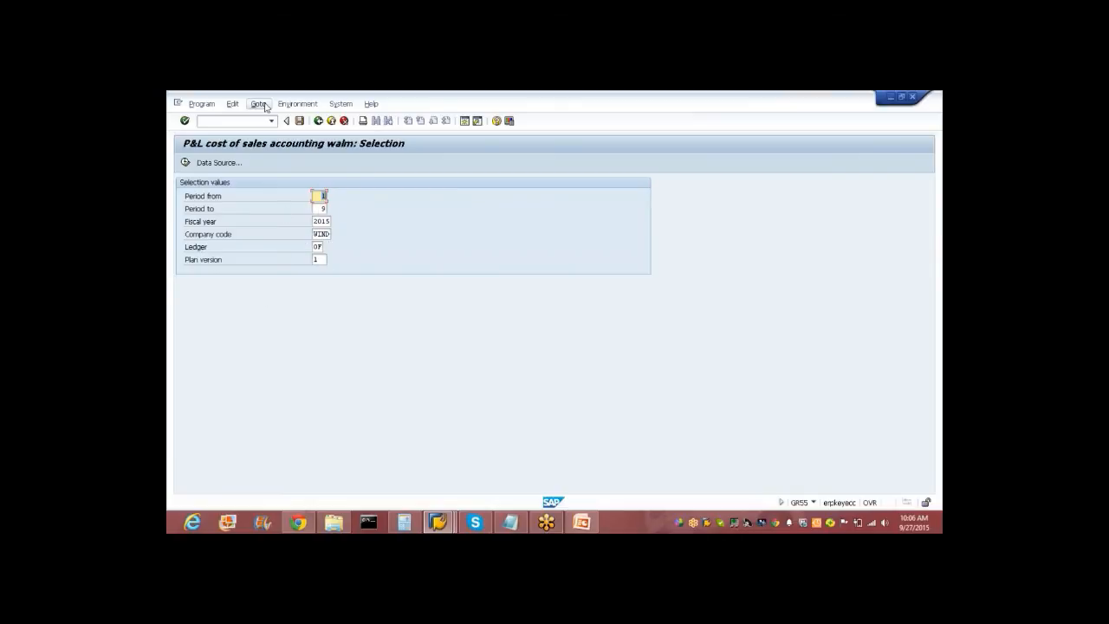
pyautogui.click(184, 163)
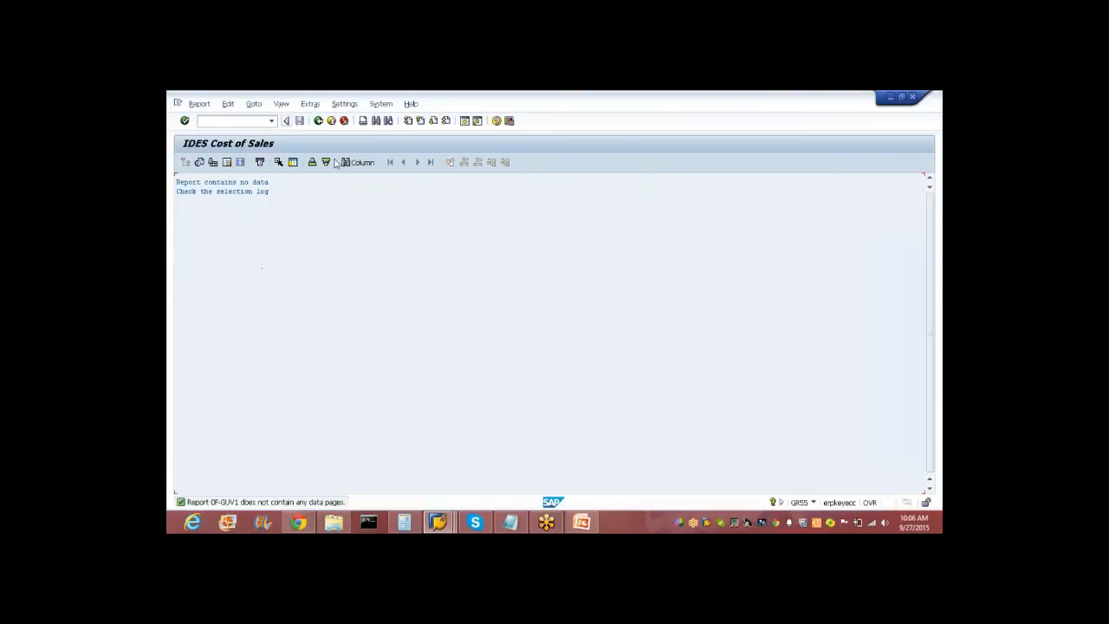
# Try the report with Period to set to 6.
pyautogui.click(319, 121)
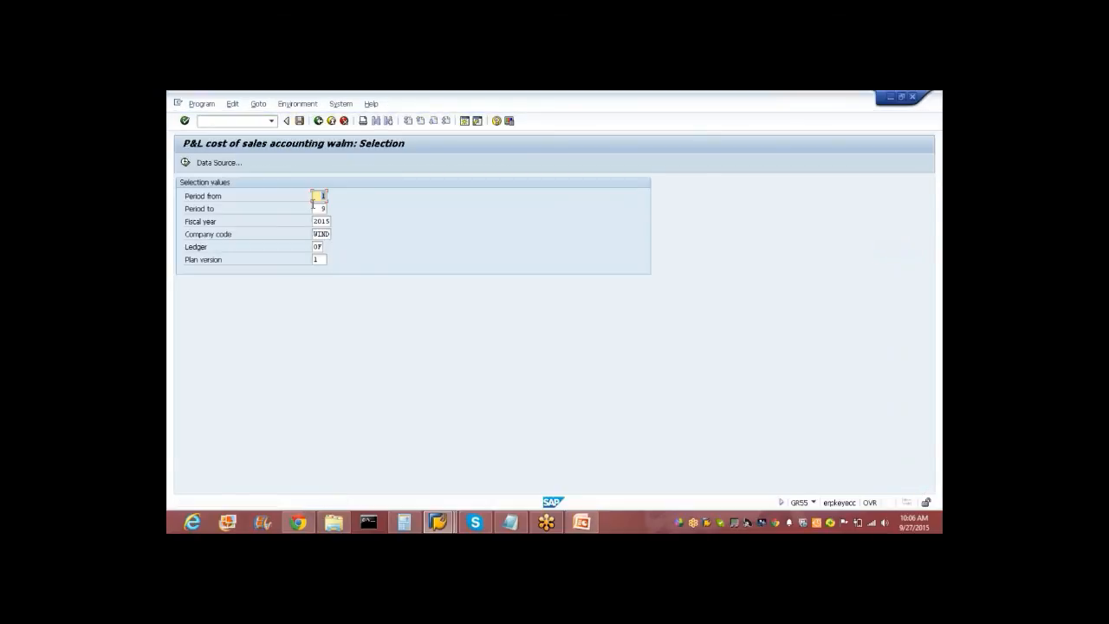
pyautogui.click(314, 208)
pyautogui.write('6')
pyautogui.press('Tab')
pyautogui.press('Tab')
pyautogui.press('Tab')
pyautogui.press('Tab')
pyautogui.click(185, 162)
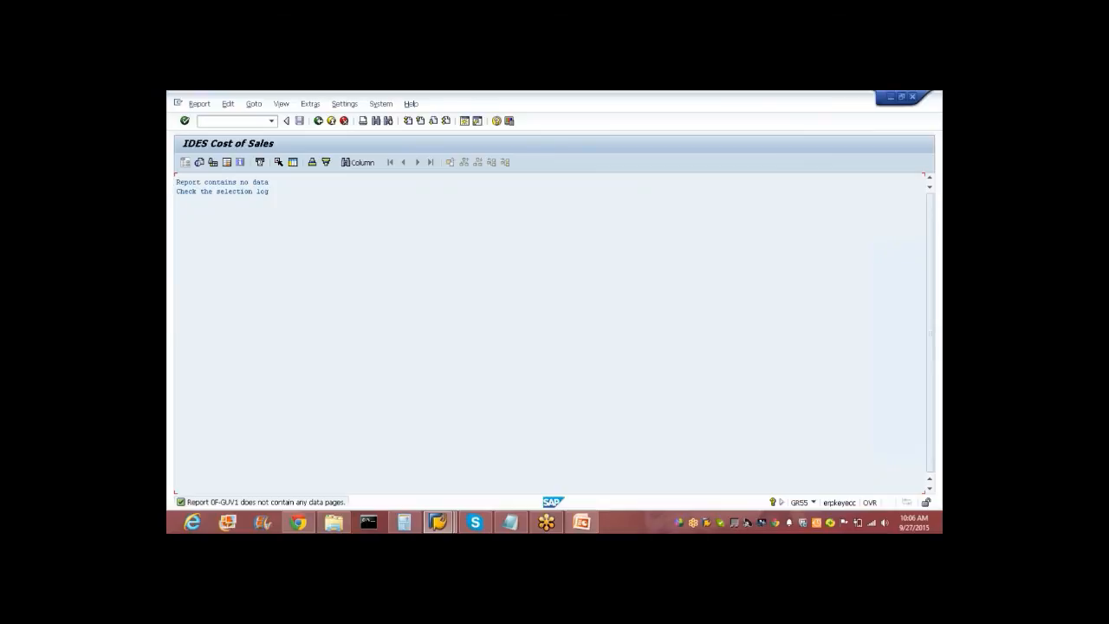
# Set Period from to 1, Company code to 1000 and Plan version to 1.
pyautogui.click(318, 122)
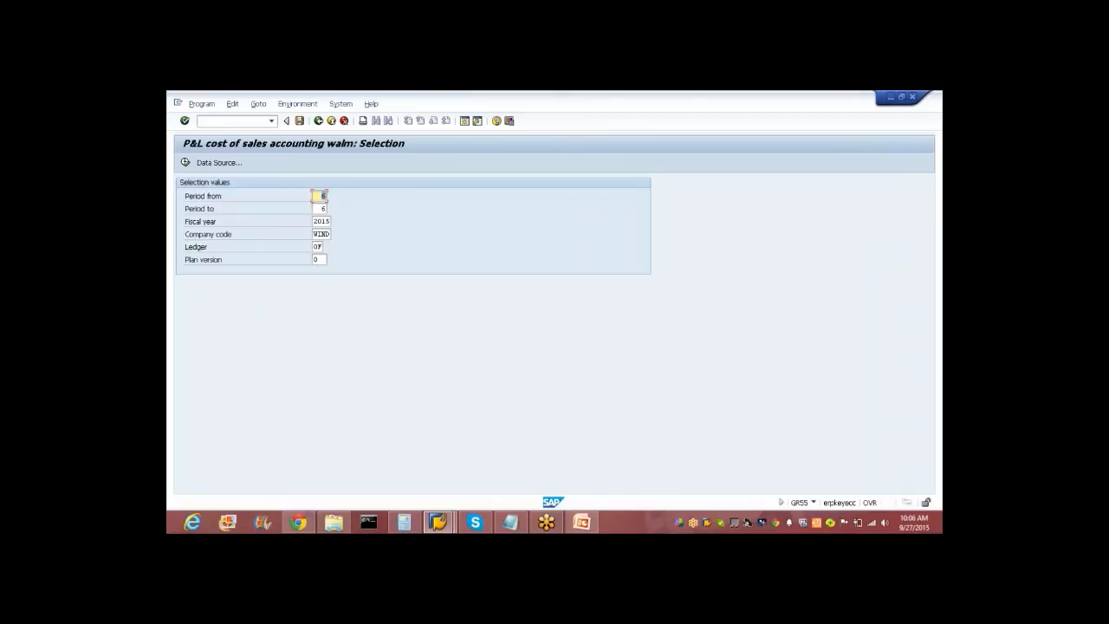
pyautogui.write('1')
pyautogui.press('Tab')
pyautogui.press('Tab')
pyautogui.press('Tab')
pyautogui.hotkey('shift', 'Tab')
pyautogui.press('Tab')
pyautogui.write('100')
pyautogui.press('Tab')
pyautogui.press('Tab')
pyautogui.write('1')
pyautogui.press('Tab')
pyautogui.hotkey('shift', 'Tab')
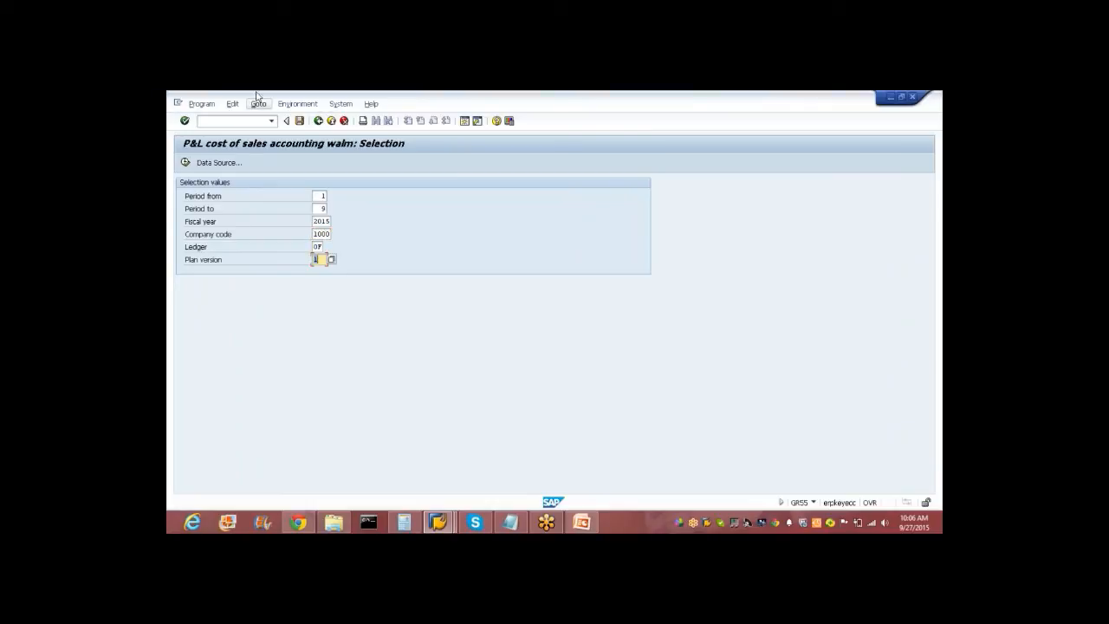
# Run the report showing 878 administrative costs and net profit, then display W100's technical information.
pyautogui.click(185, 163)
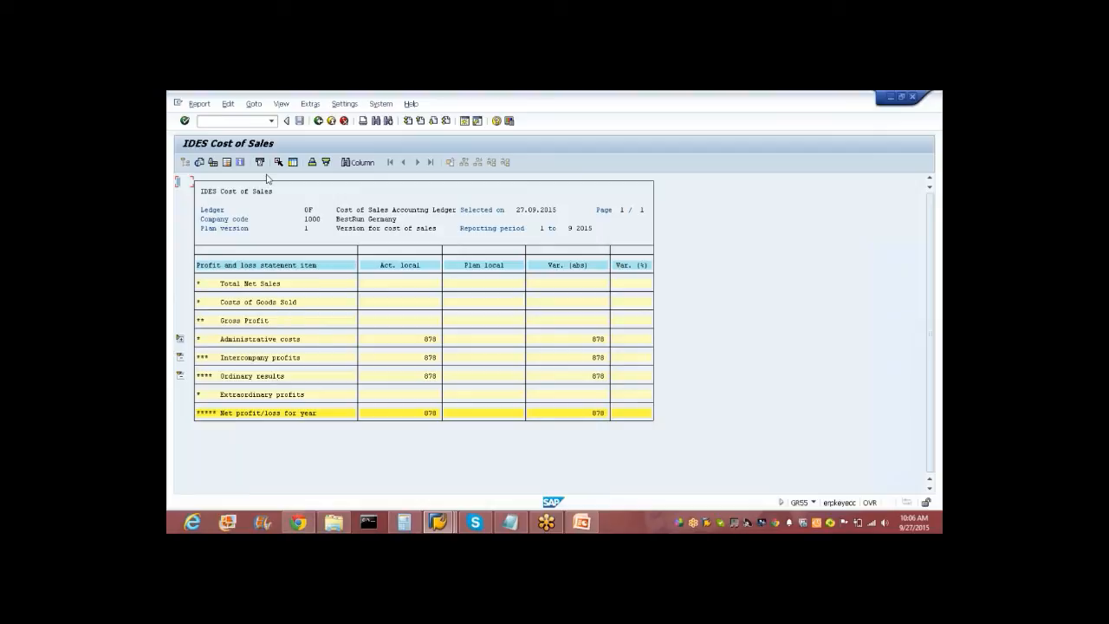
pyautogui.click(228, 104)
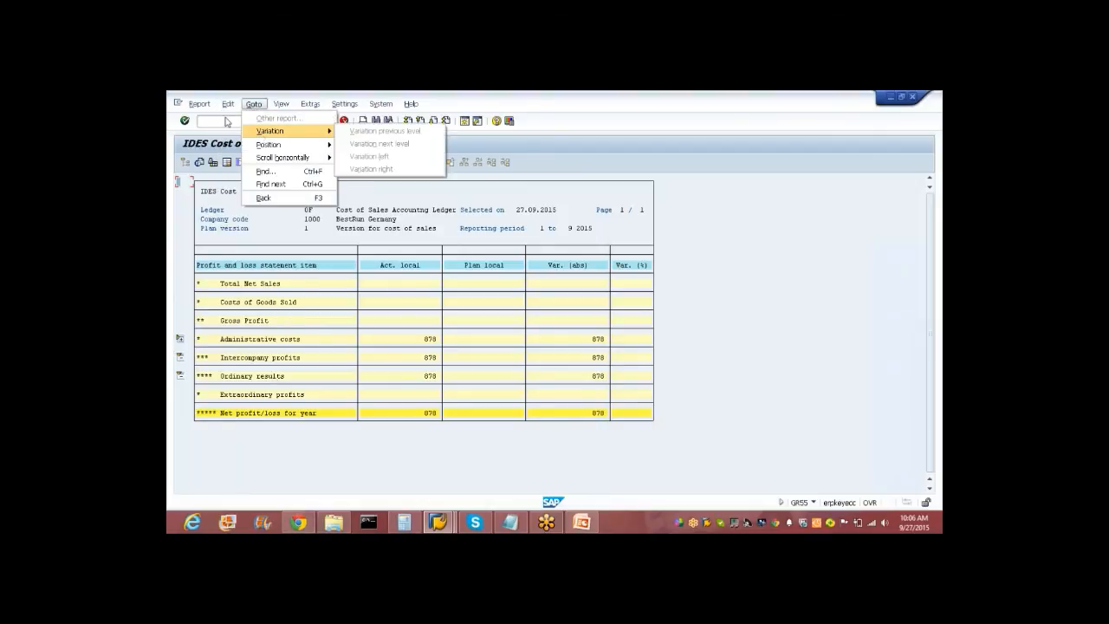
pyautogui.moveTo(208, 106)
pyautogui.moveTo(288, 106)
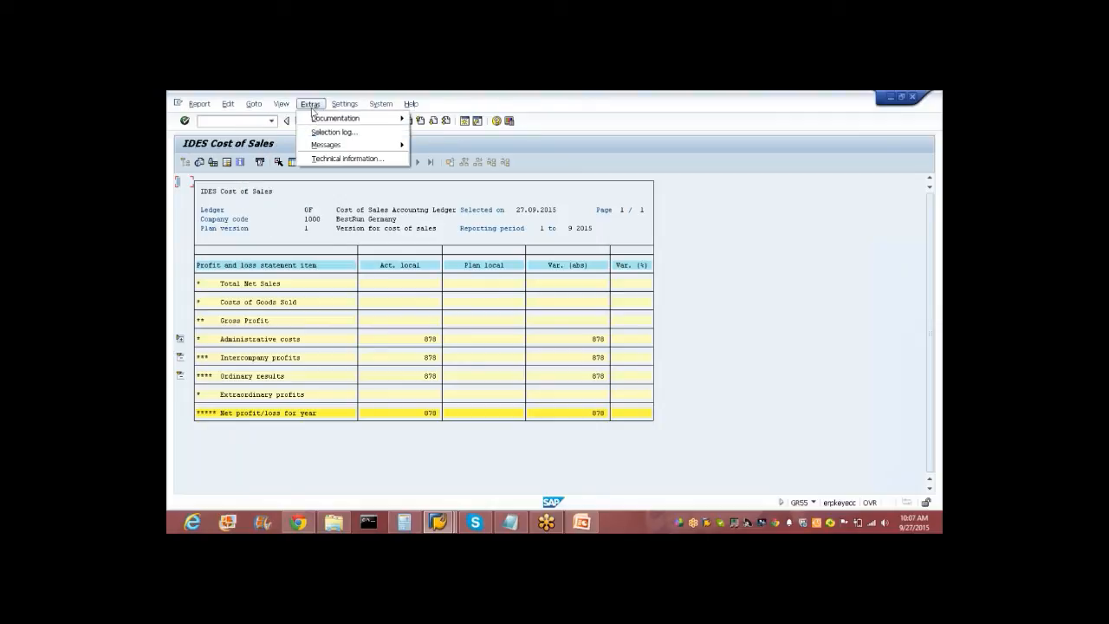
pyautogui.moveTo(368, 120)
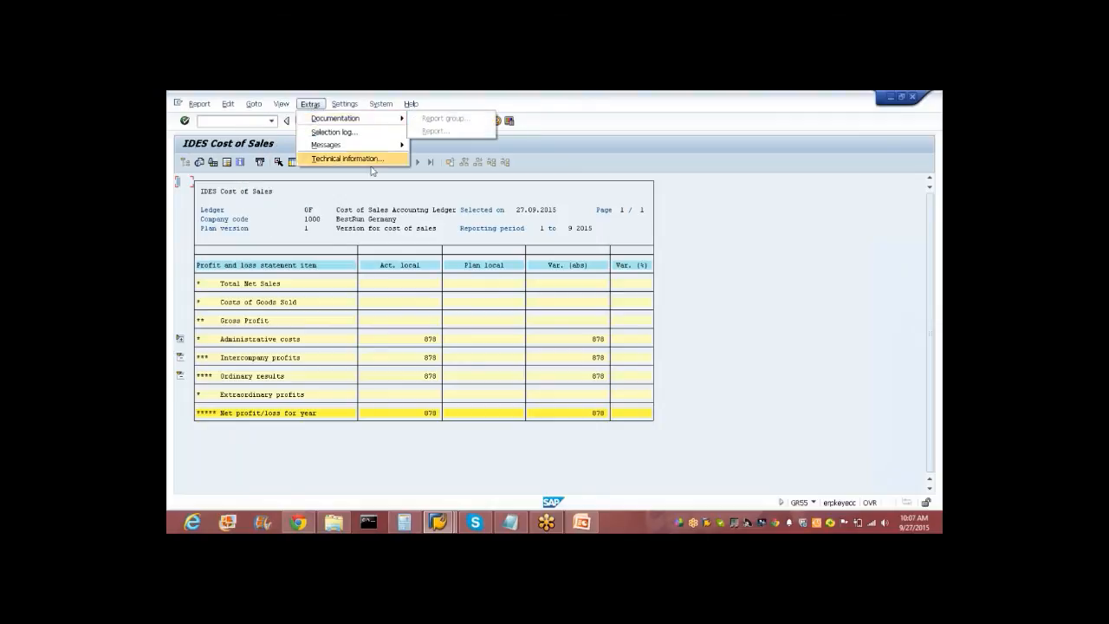
pyautogui.click(374, 160)
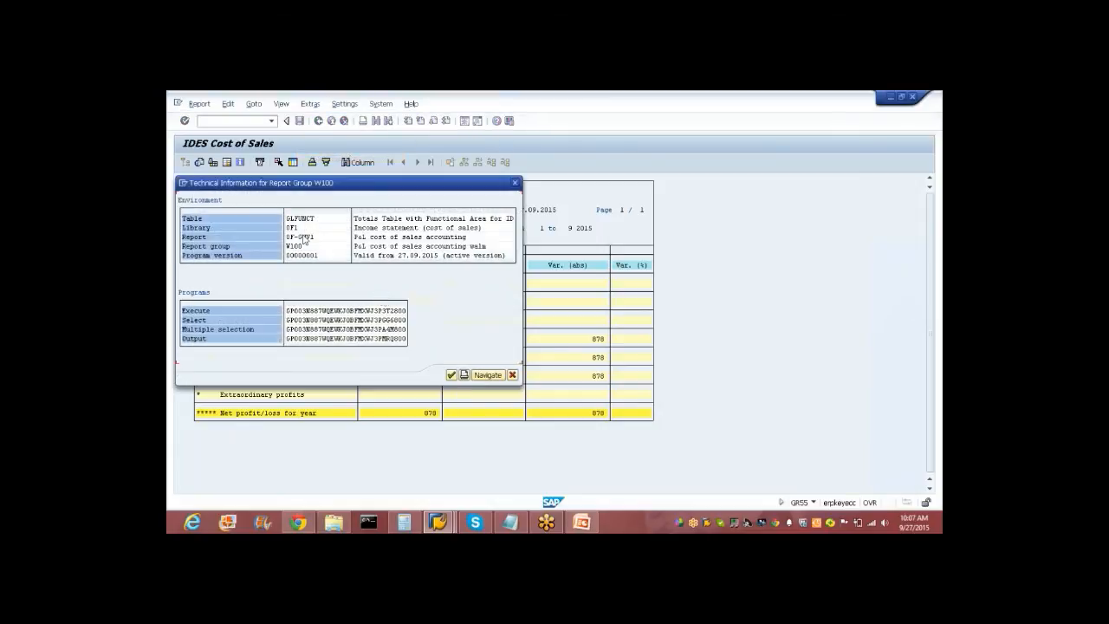
pyautogui.moveTo(314, 184); pyautogui.dragTo(460, 270)
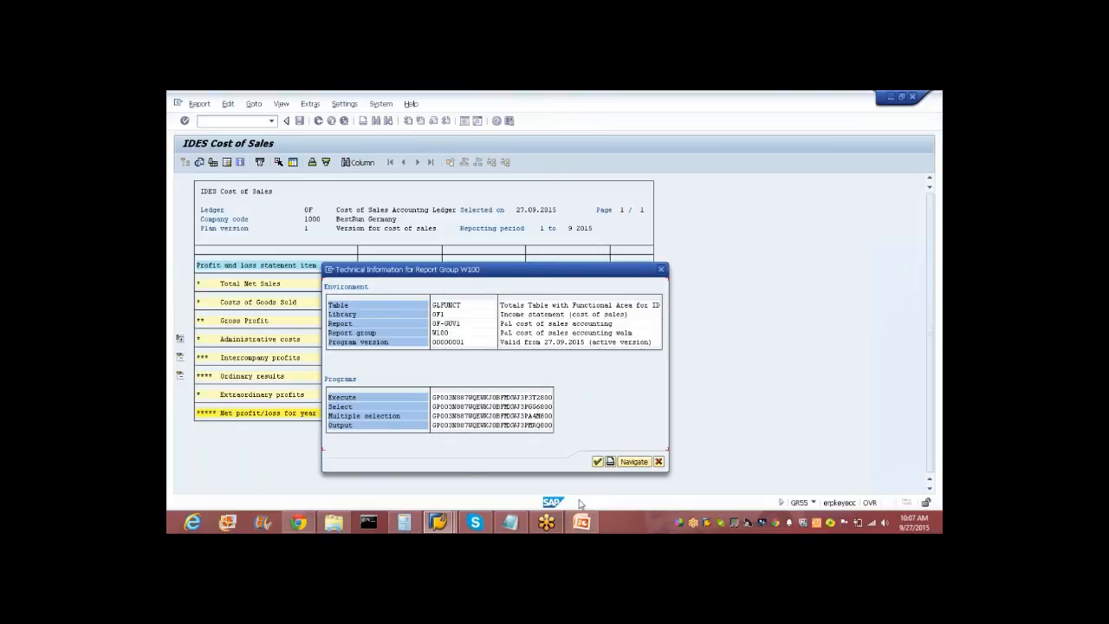
pyautogui.click(438, 522)
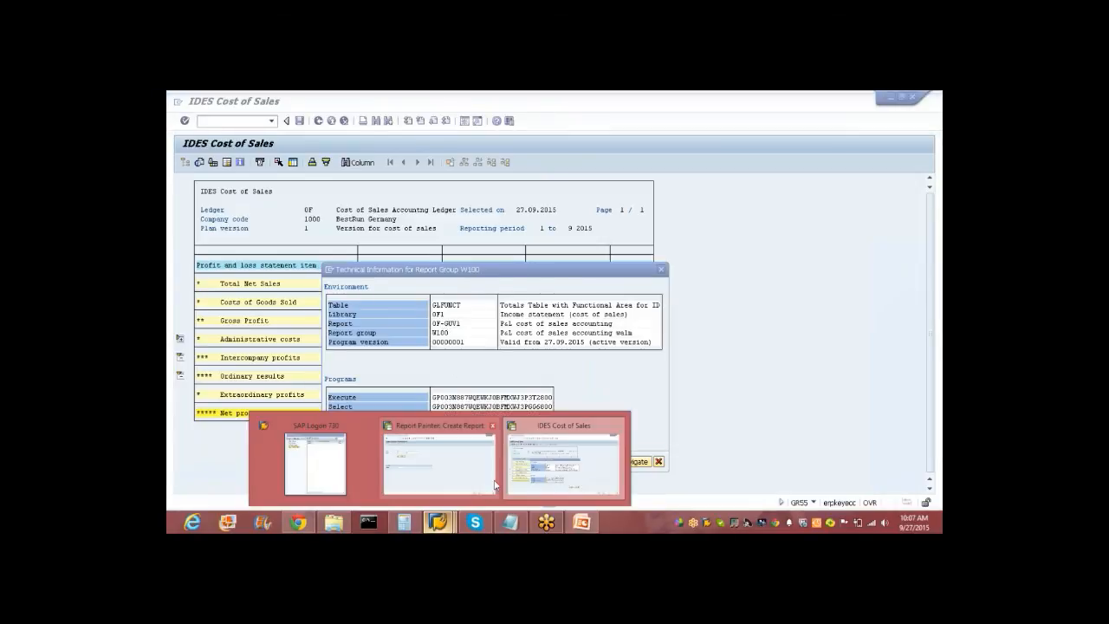
# Choose library 0F1 on the Report Painter Create Report screen.
pyautogui.click(470, 475)
pyautogui.press('F4')
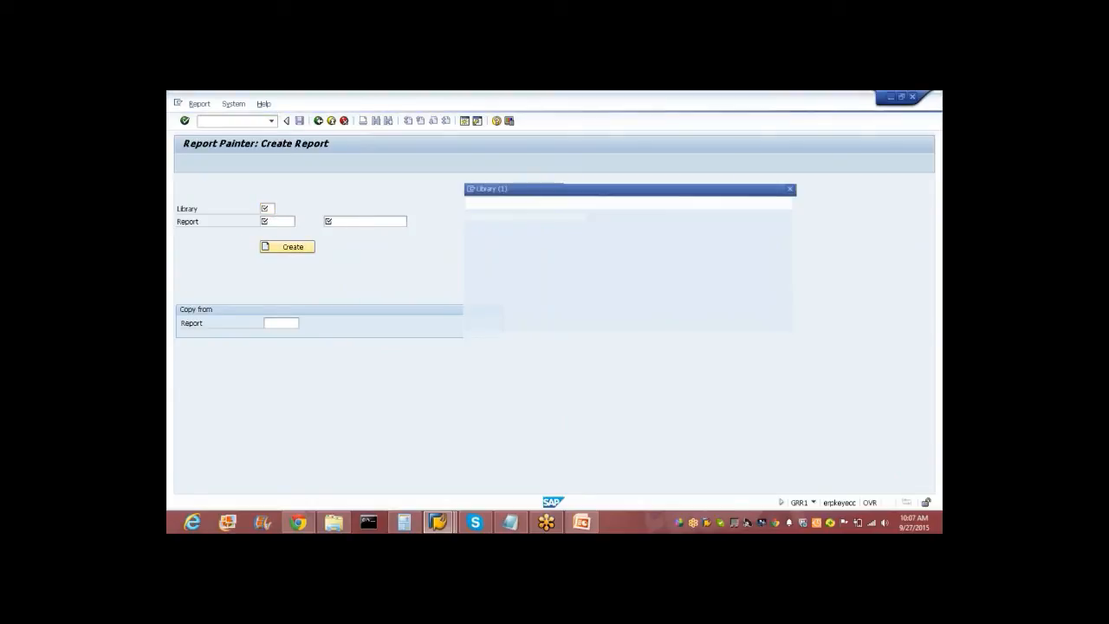
pyautogui.click(467, 175)
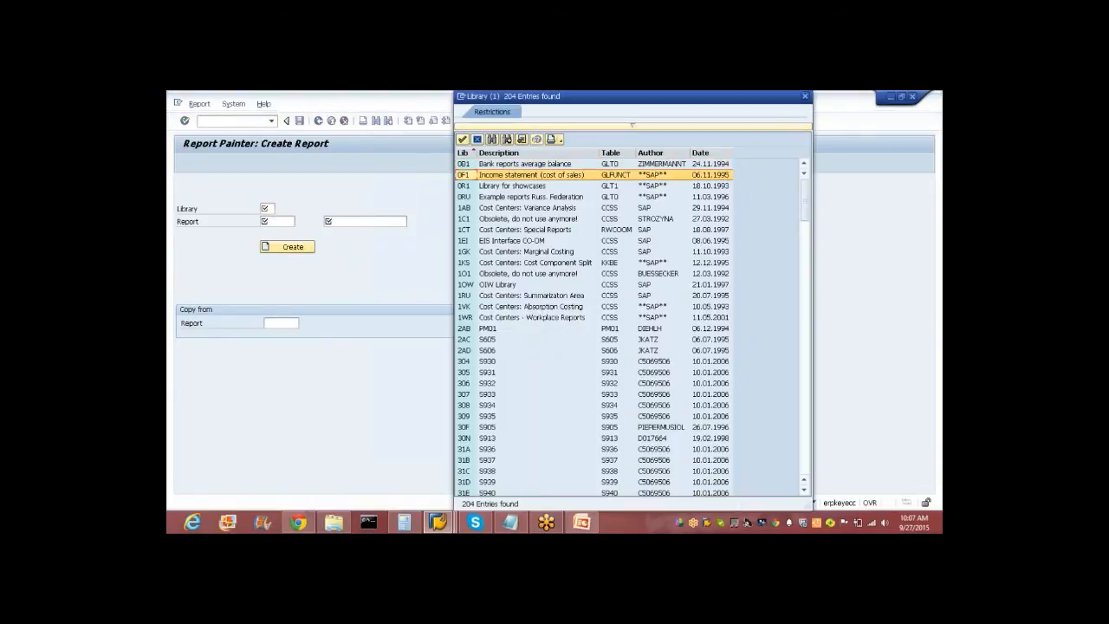
pyautogui.press('Return')
# Try creating report ZW-GUV1 Expense Analysis, which already exists.
pyautogui.click(277, 222)
pyautogui.press('F4')
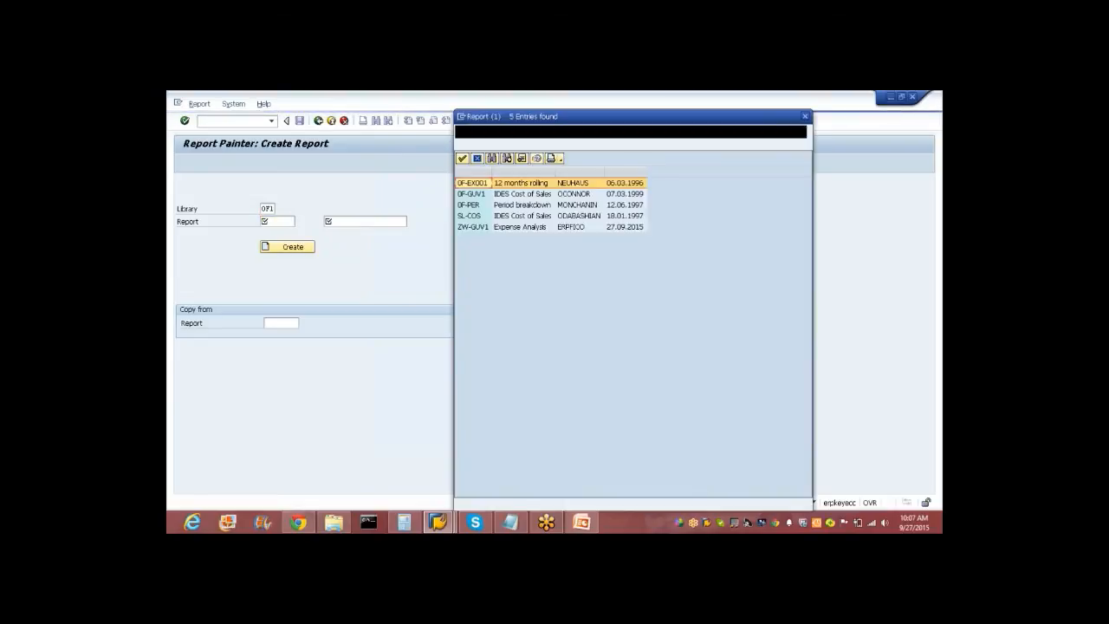
pyautogui.click(483, 228)
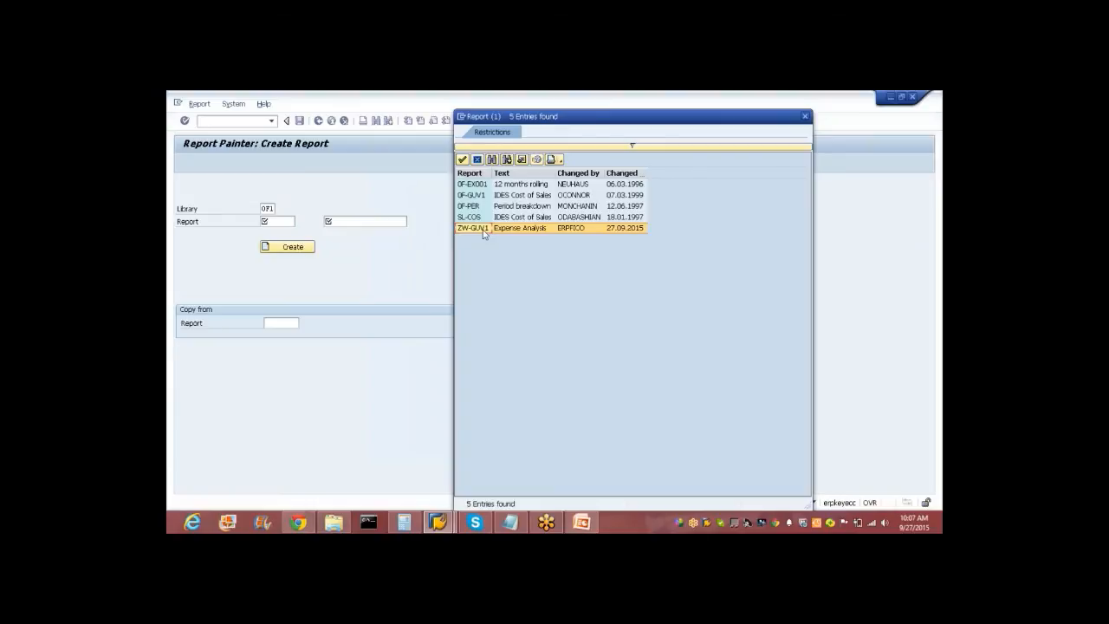
pyautogui.doubleClick(483, 229)
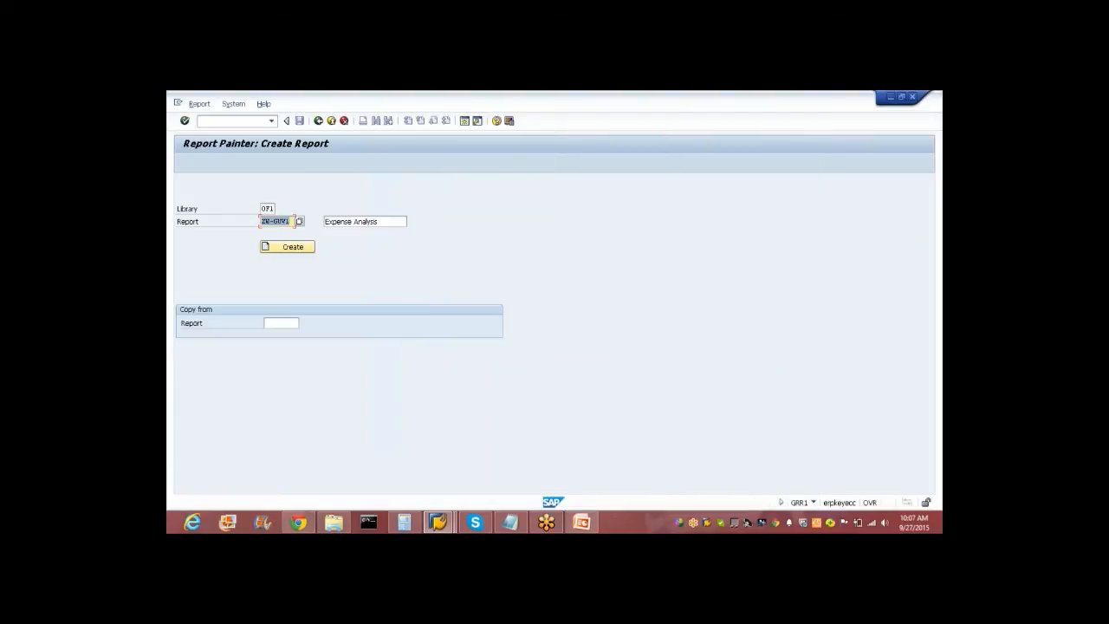
pyautogui.press('Return')
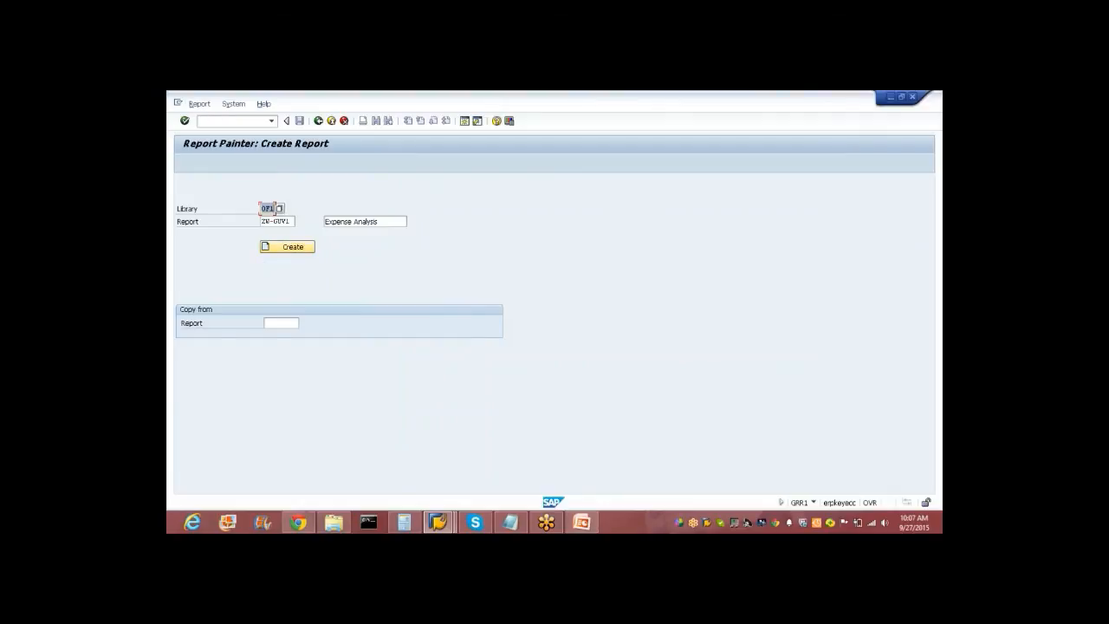
pyautogui.click(296, 249)
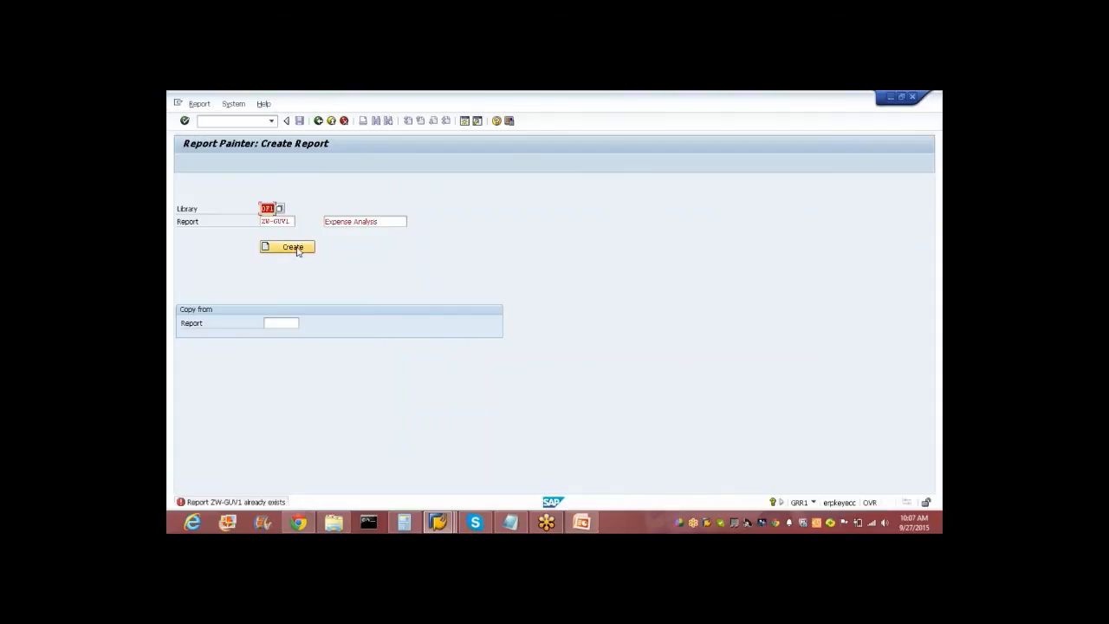
# Rename the new report to ZW-EFU.
pyautogui.click(291, 222)
pyautogui.press('BackSpace')
pyautogui.press('BackSpace')
pyautogui.press('BackSpace')
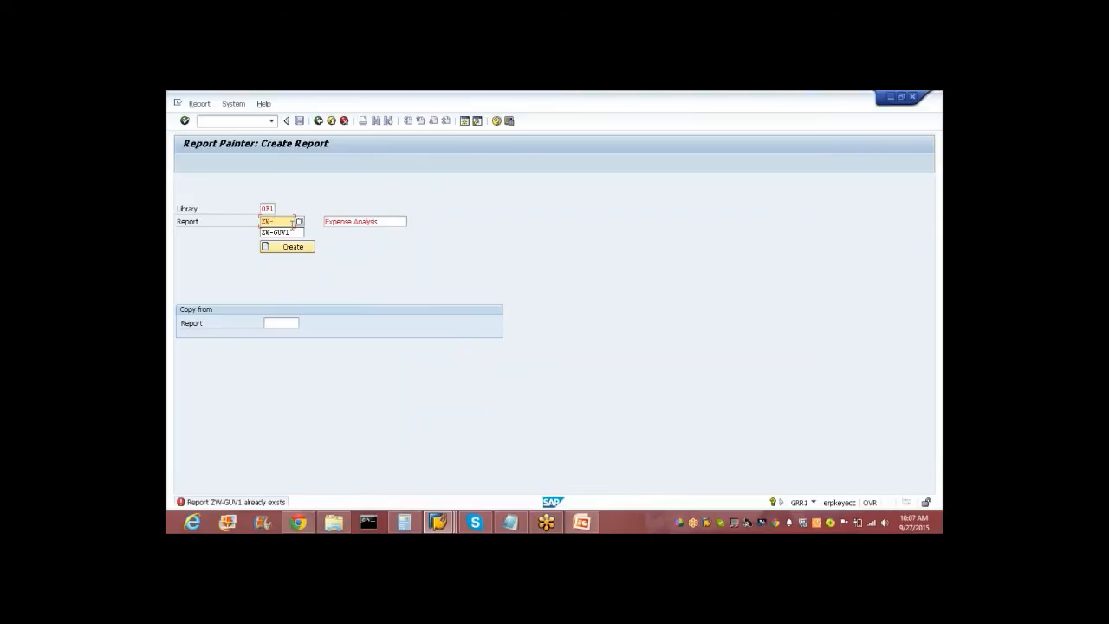
pyautogui.write('EFU')
pyautogui.press('Return')
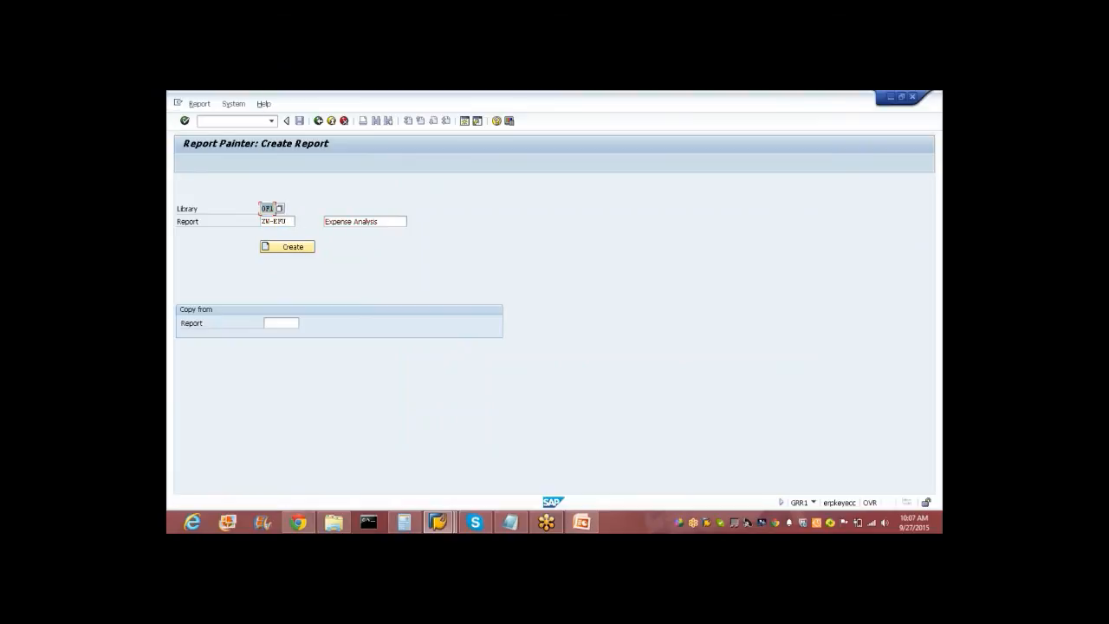
# Create report ZW-EFU with 'Expense Analysis' text, confirm lead column texts, and open Column 1.
pyautogui.click(292, 247)
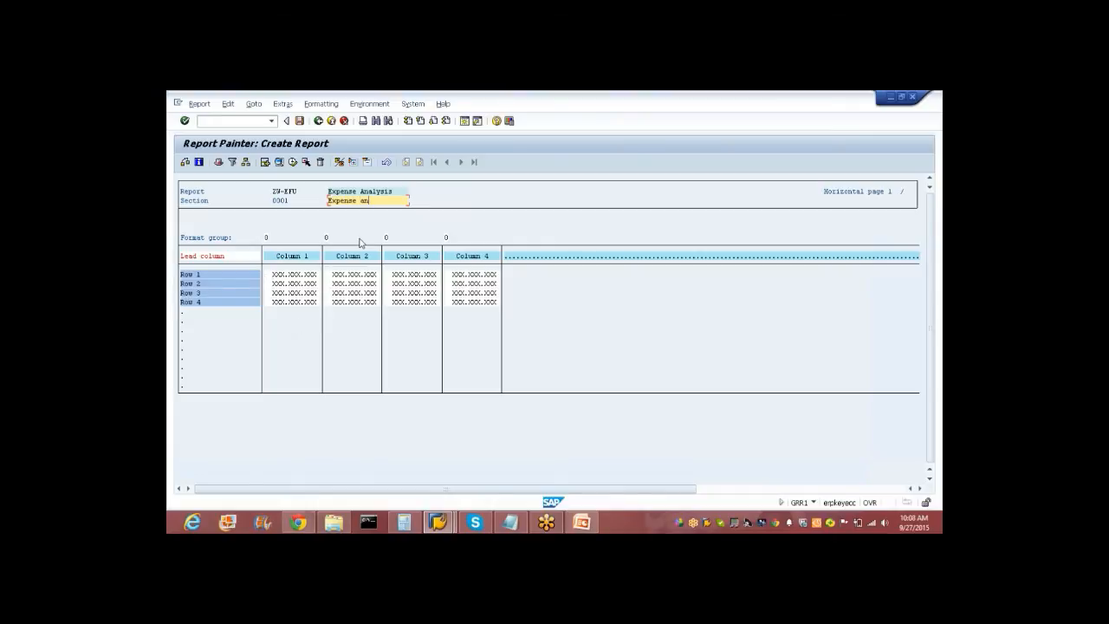
pyautogui.write('sisvaln')
pyautogui.click(213, 255)
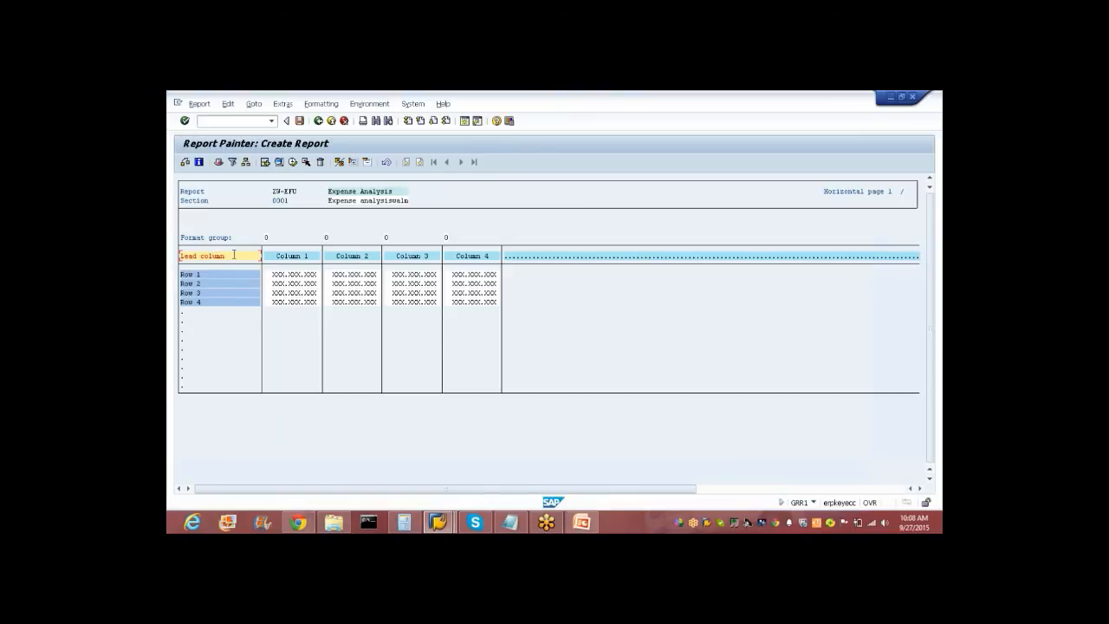
pyautogui.doubleClick(234, 255)
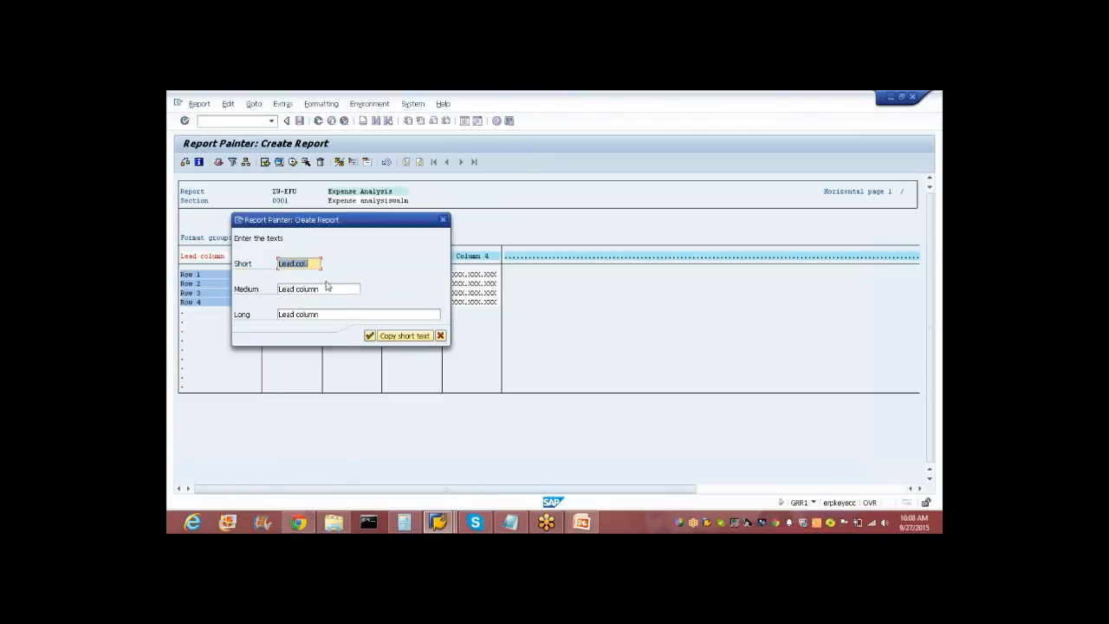
pyautogui.click(369, 336)
pyautogui.doubleClick(293, 258)
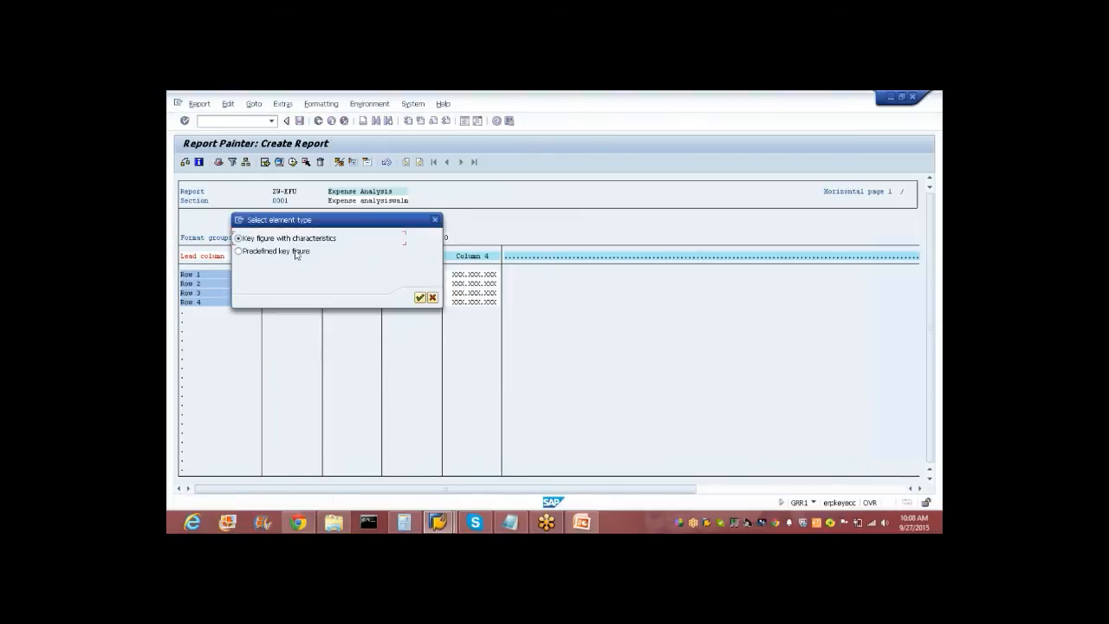
# Make Column 1 a key figure with characteristics and select Company Code.
pyautogui.click(420, 298)
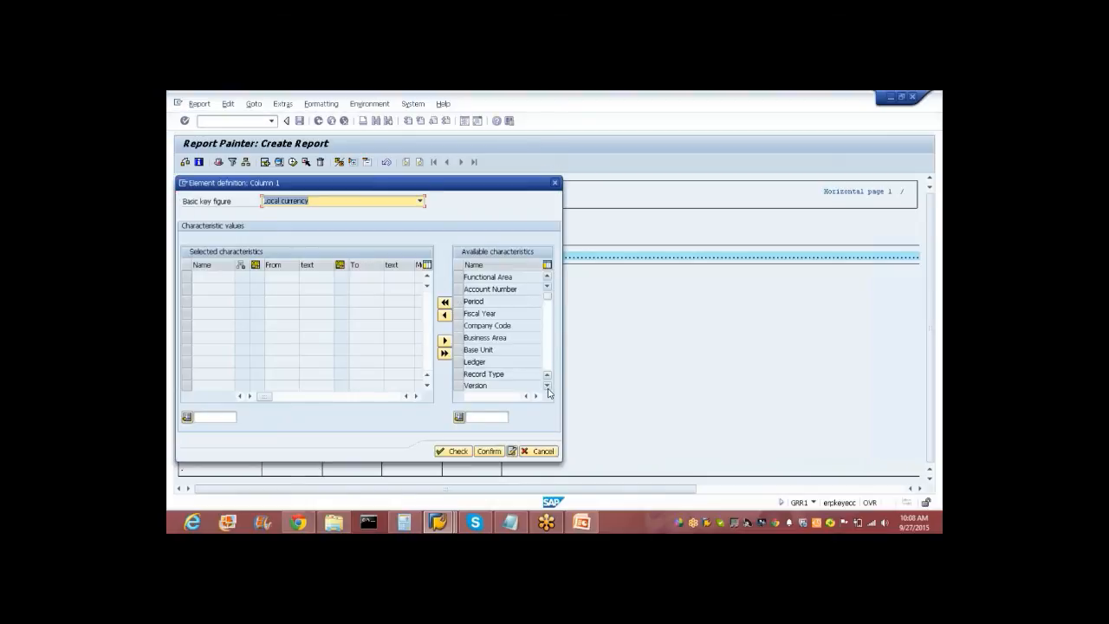
pyautogui.click(547, 386)
pyautogui.click(546, 386)
pyautogui.click(547, 385)
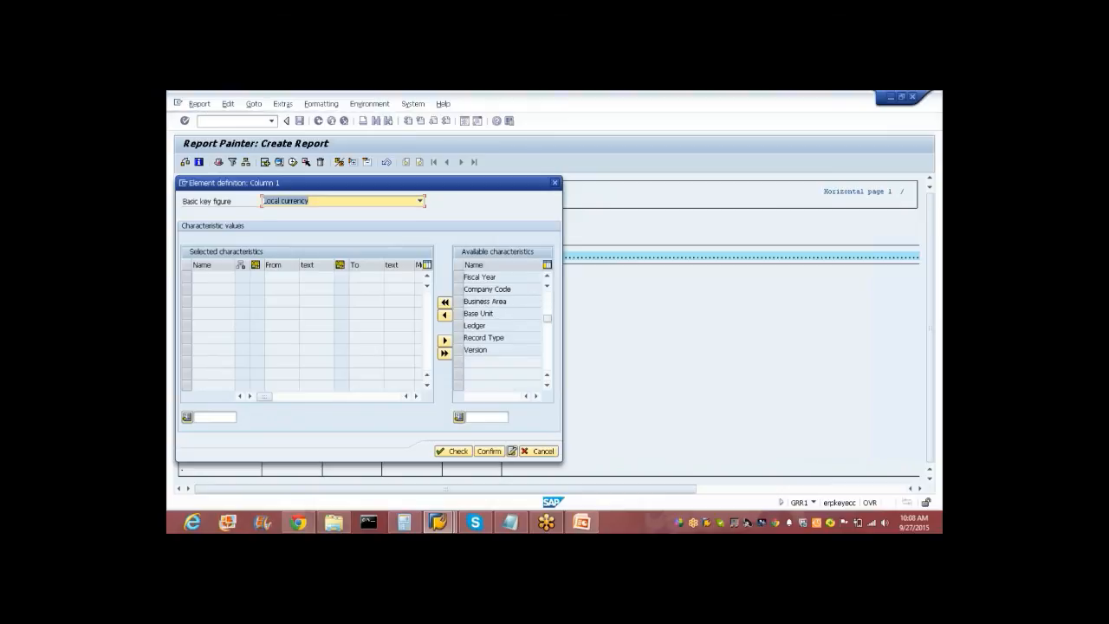
pyautogui.scroll(1, 553, 316)
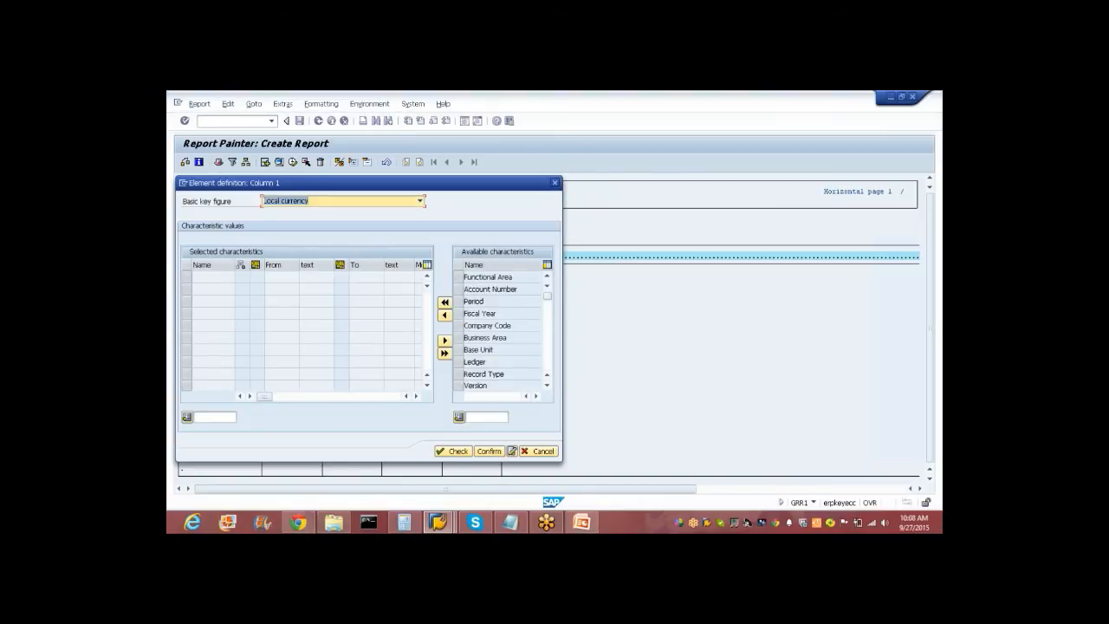
pyautogui.click(460, 325)
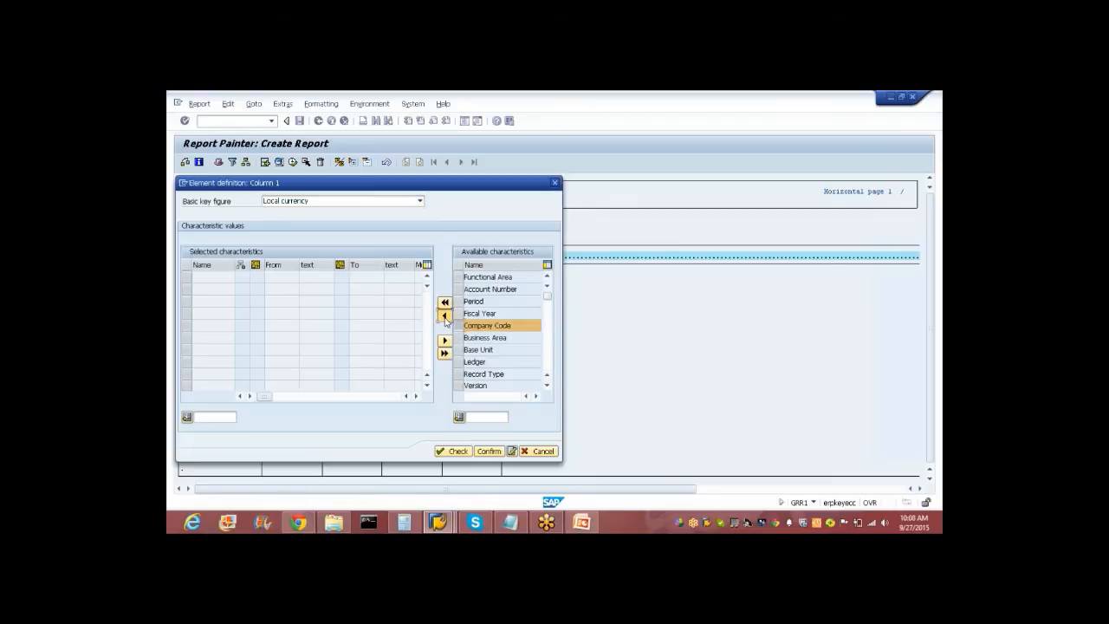
pyautogui.click(445, 315)
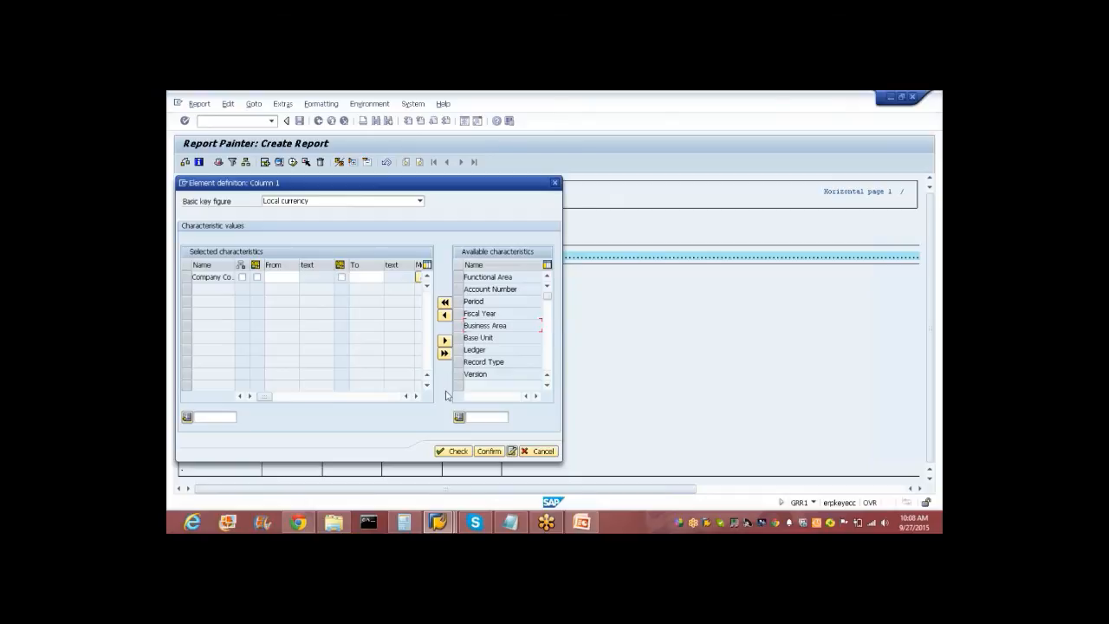
# Restrict Company Code to the fixed value WIND and confirm the Local currency column.
pyautogui.click(280, 277)
pyautogui.click(256, 277)
pyautogui.click(278, 277)
pyautogui.write('wind')
pyautogui.press('Return')
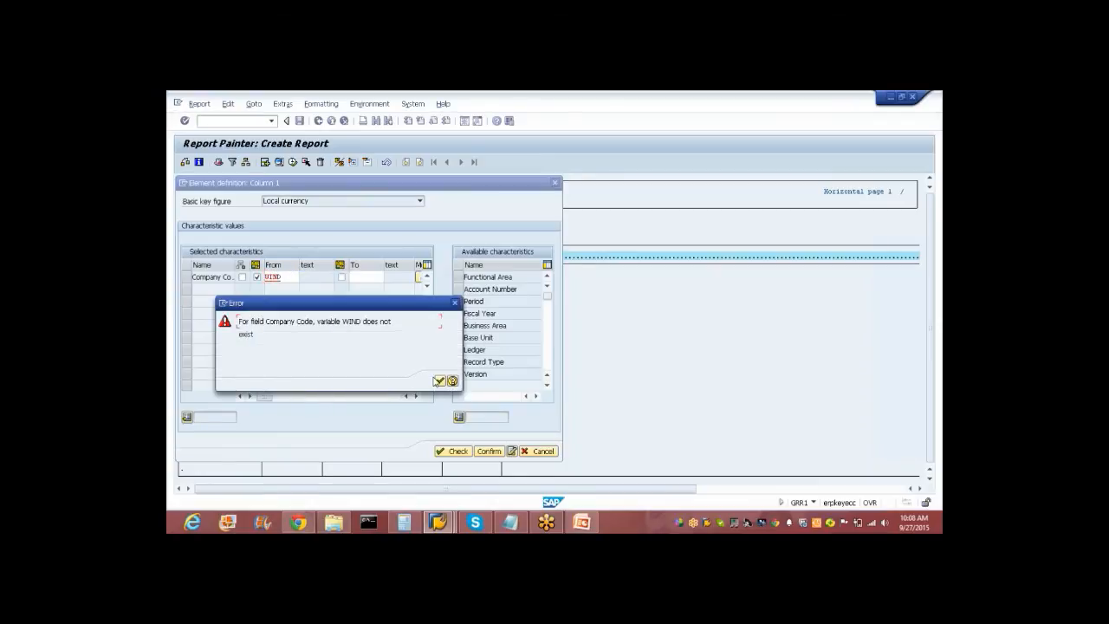
pyautogui.press('Return')
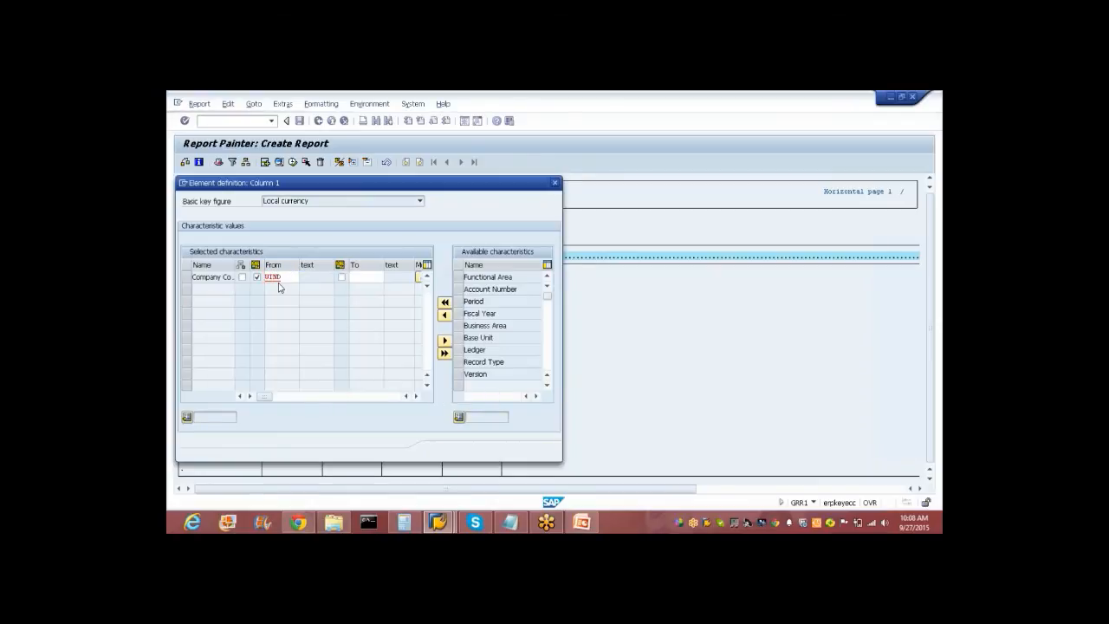
pyautogui.press('BackSpace')
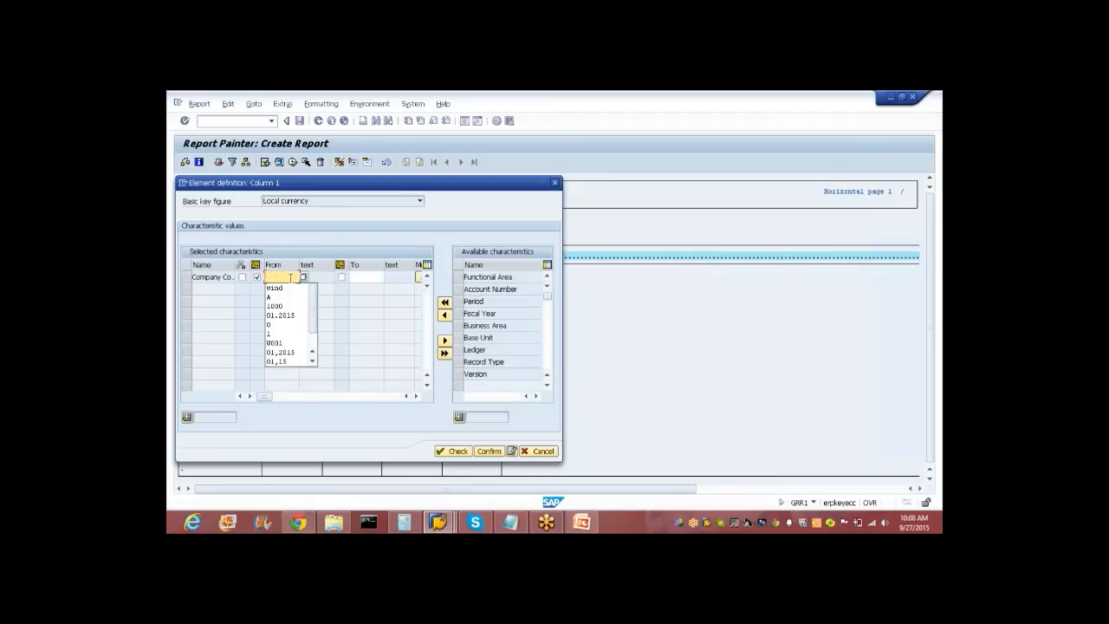
pyautogui.write('win')
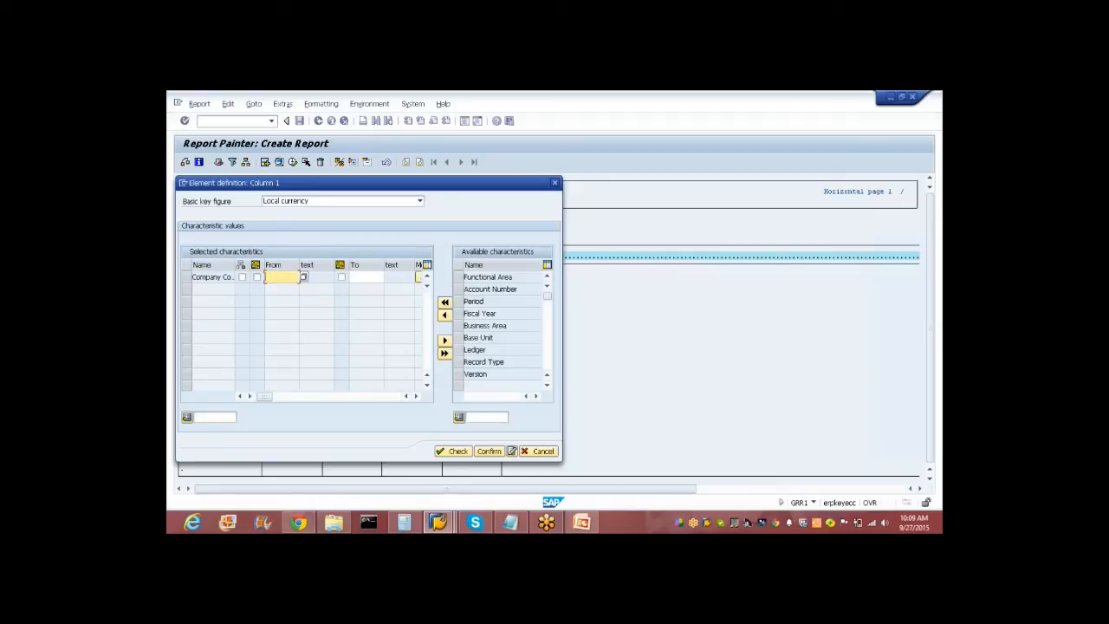
pyautogui.write('d')
pyautogui.press('Return')
pyautogui.click(488, 452)
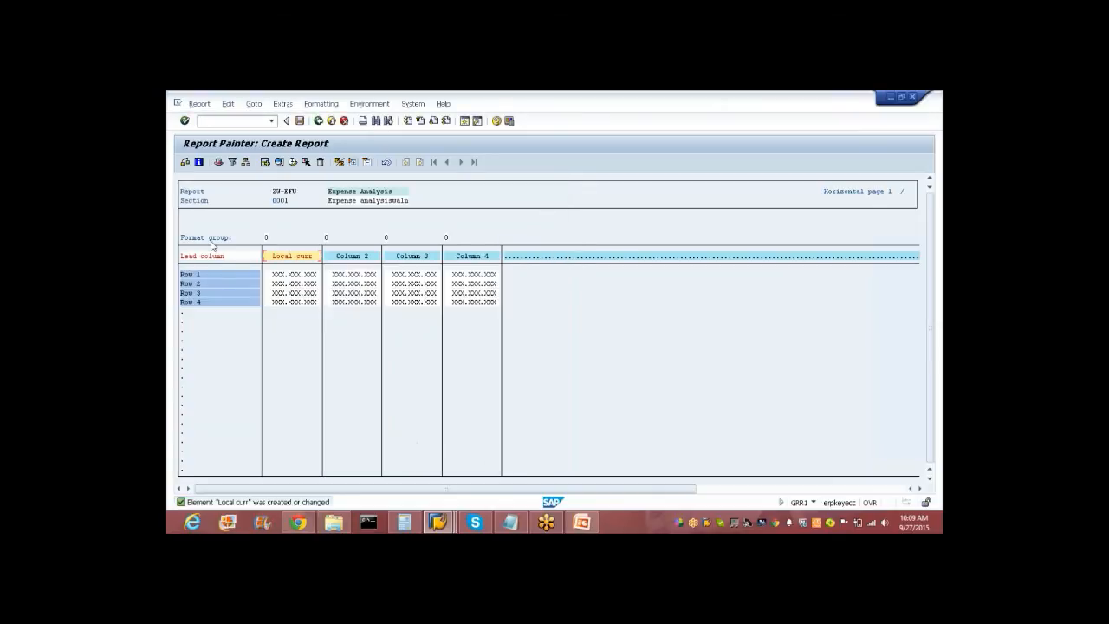
# Reopen the Local curr column definition and keep Local currency as its key figure.
pyautogui.doubleClick(286, 255)
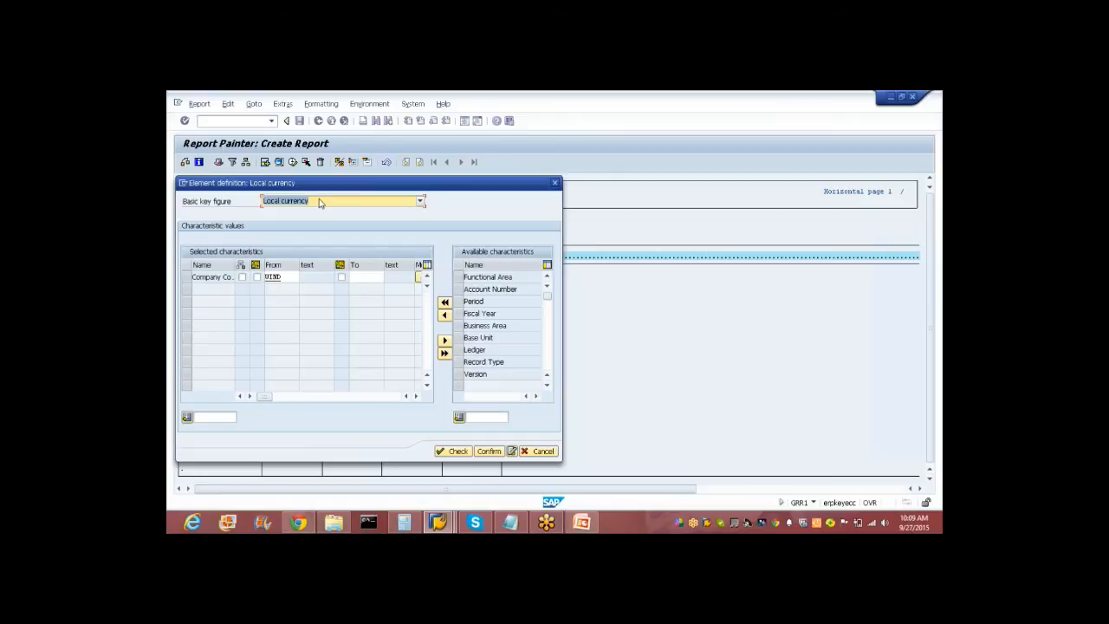
pyautogui.click(319, 202)
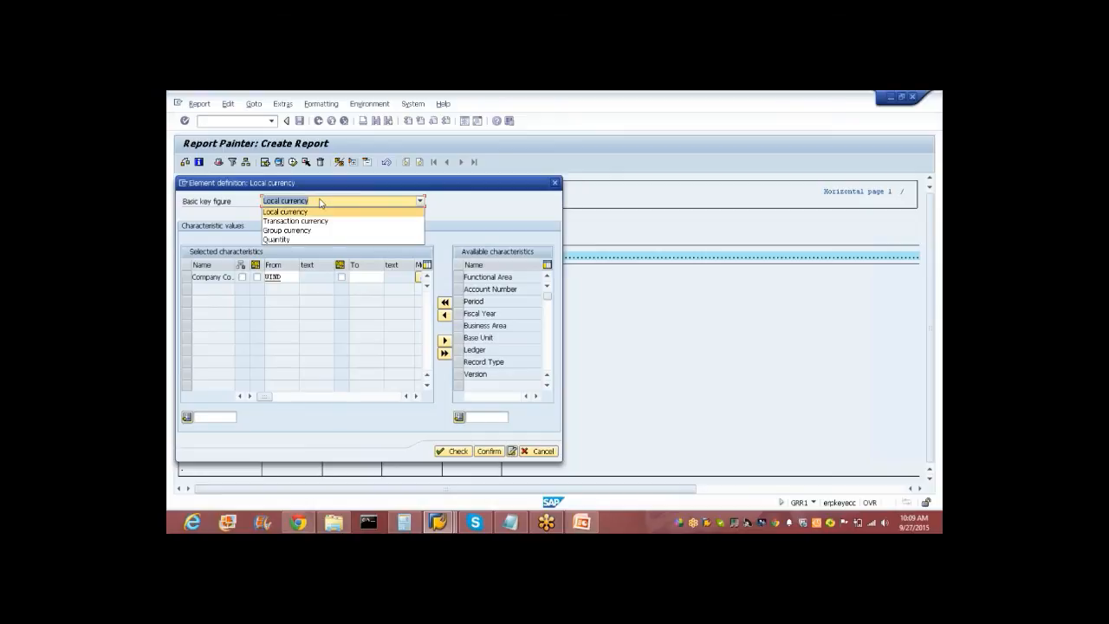
pyautogui.click(711, 117)
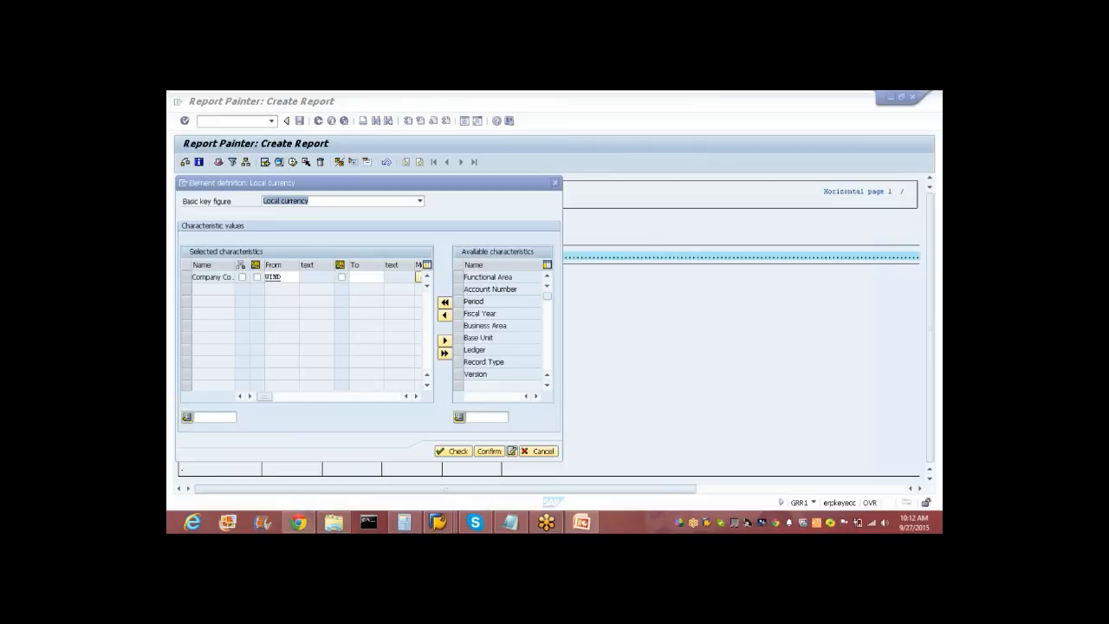
# Confirm the Local currency column for company code U190 so it appears as Local curr.
pyautogui.click(482, 455)
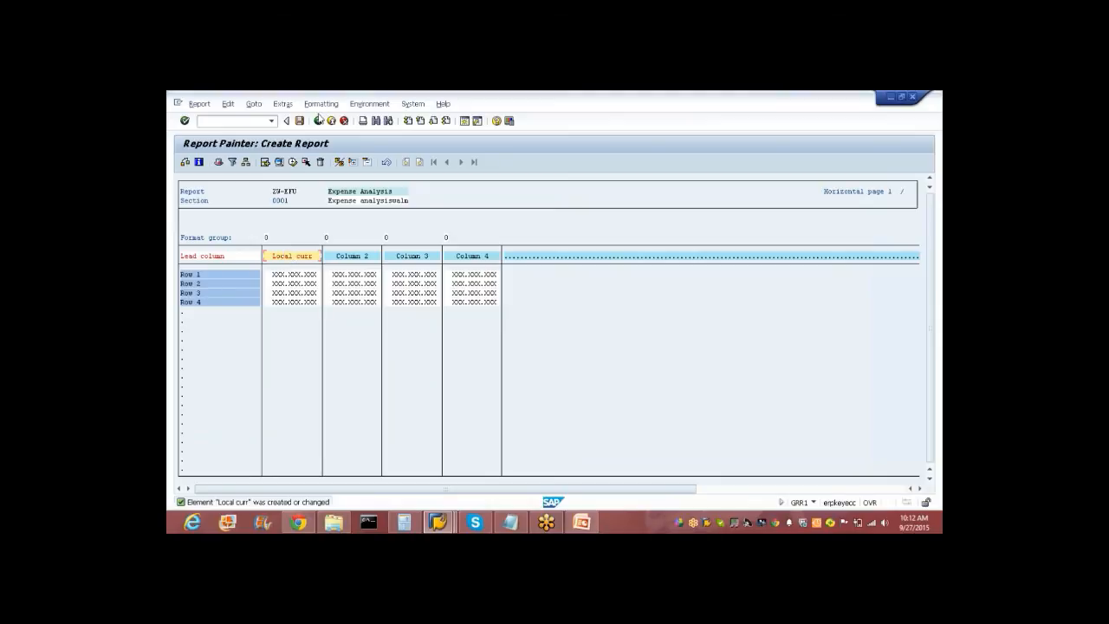
# Attempt to save the report, dismiss the cannot-save error, and open the first row's definition.
pyautogui.click(299, 121)
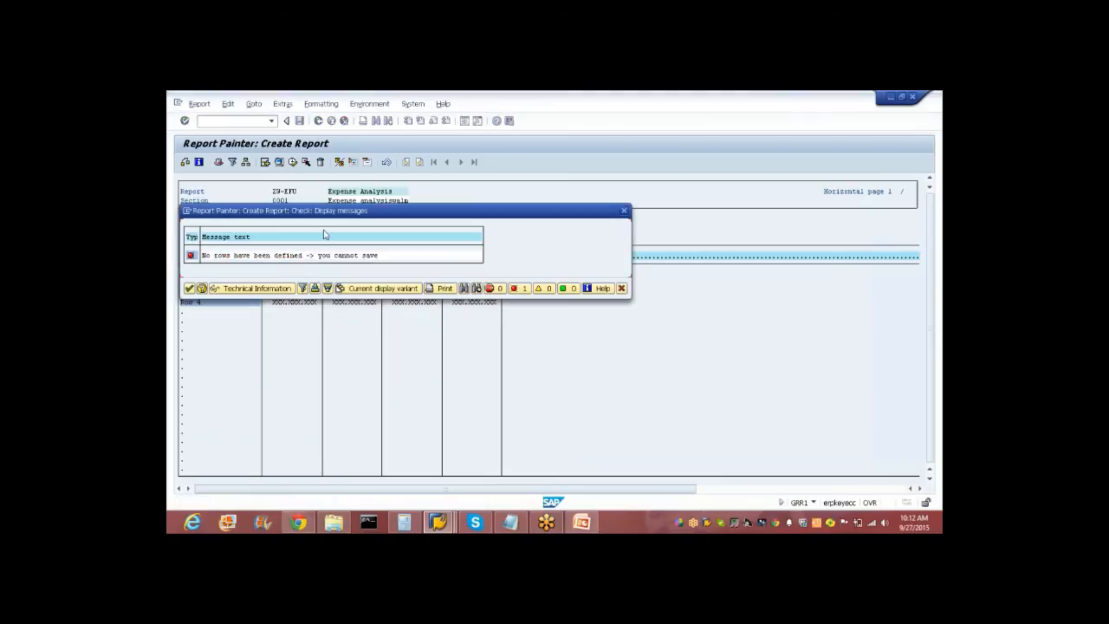
pyautogui.click(189, 287)
pyautogui.doubleClick(190, 279)
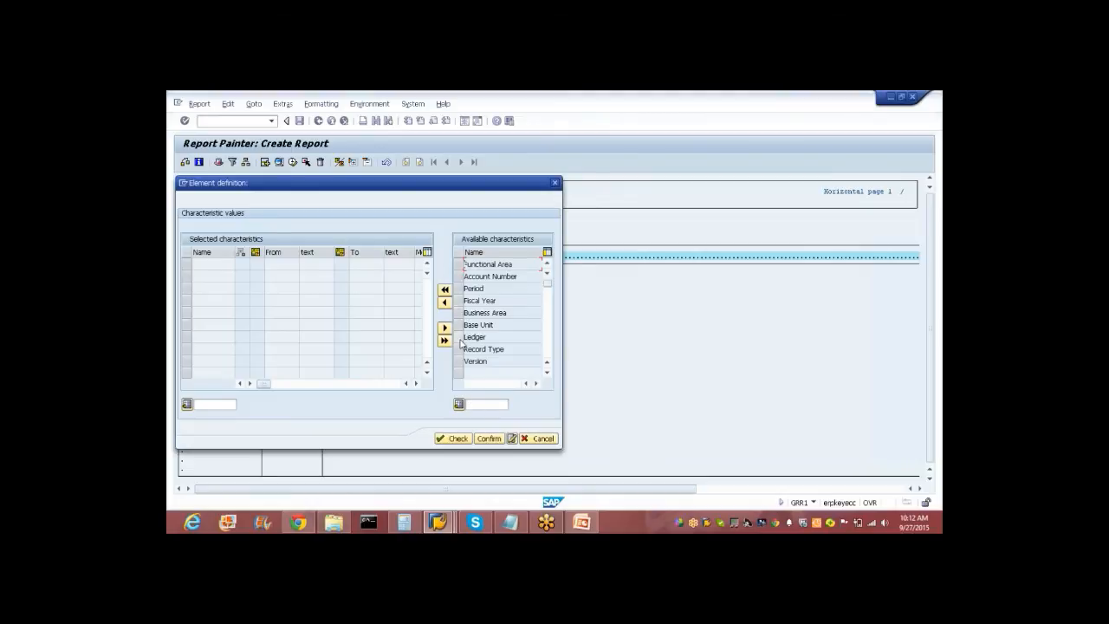
# Add Account Number as the row's selected characteristic and open the G/L account value search.
pyautogui.click(465, 276)
pyautogui.click(444, 301)
pyautogui.click(267, 264)
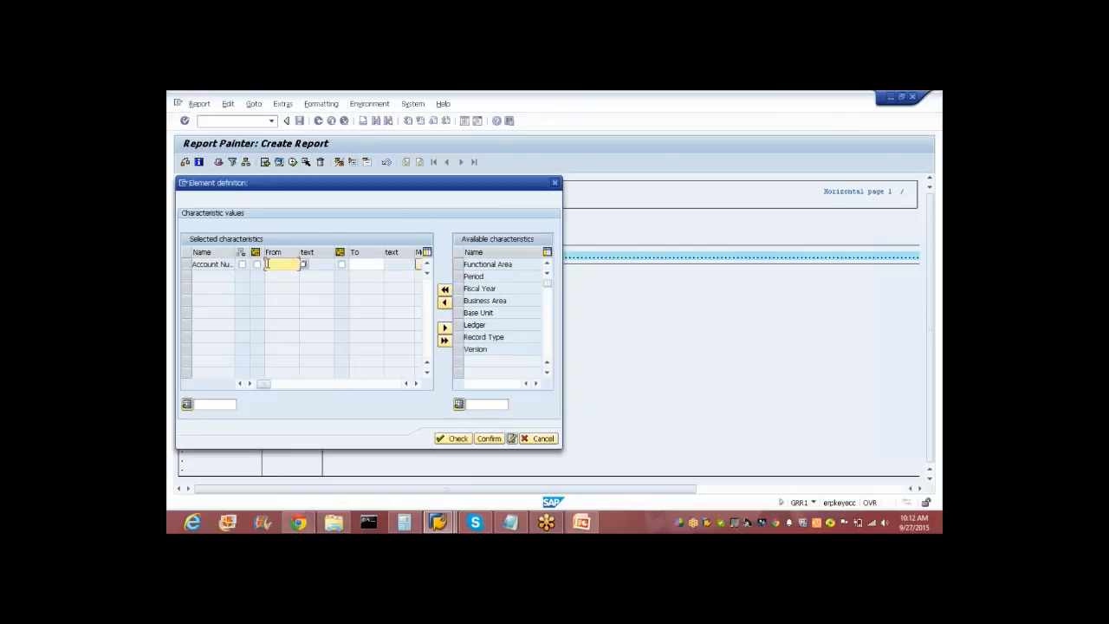
pyautogui.click(487, 438)
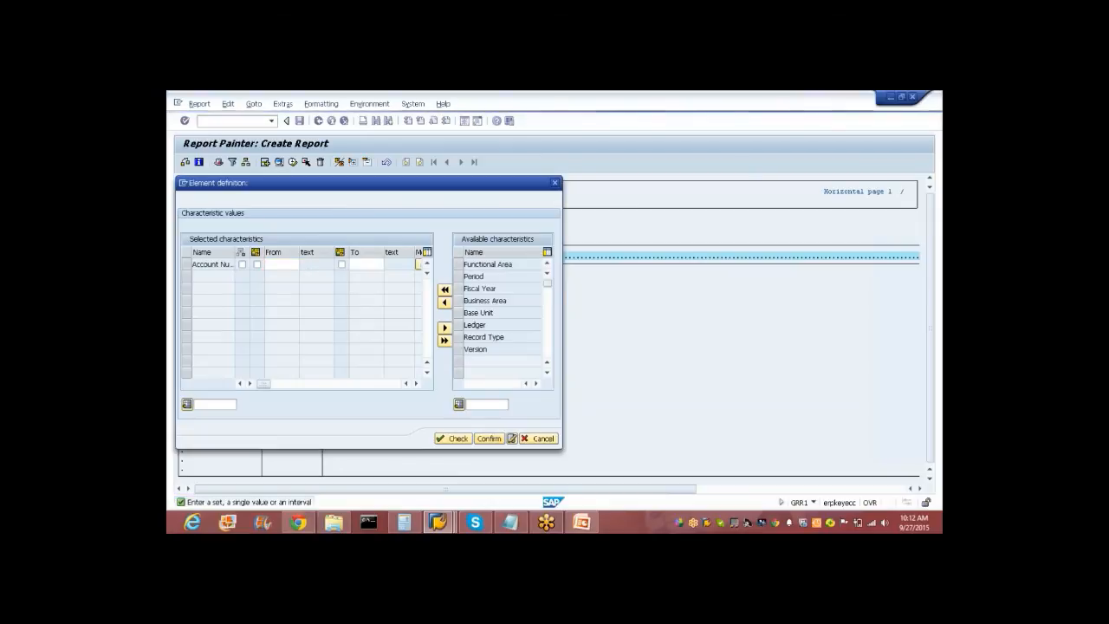
pyautogui.press('F4')
pyautogui.press('Tab')
pyautogui.press('Tab')
# Set the row's From account to 4003 Operations, chosen from chart of accounts WALM.
pyautogui.write('w')
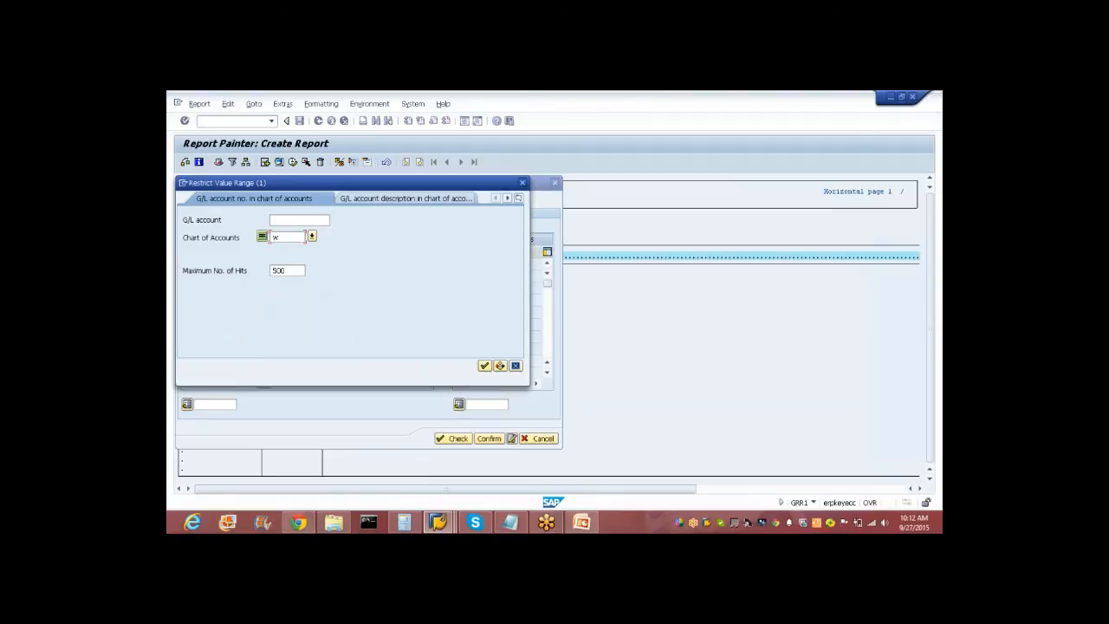
pyautogui.write('nc')
pyautogui.press('Return')
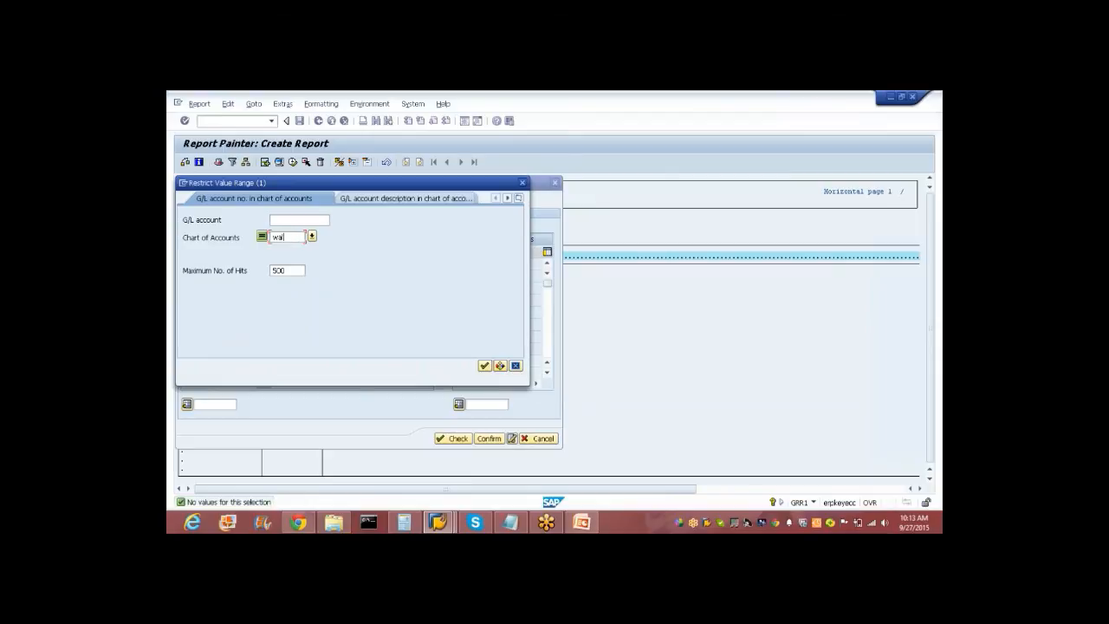
pyautogui.press('BackSpace')
pyautogui.press('Return')
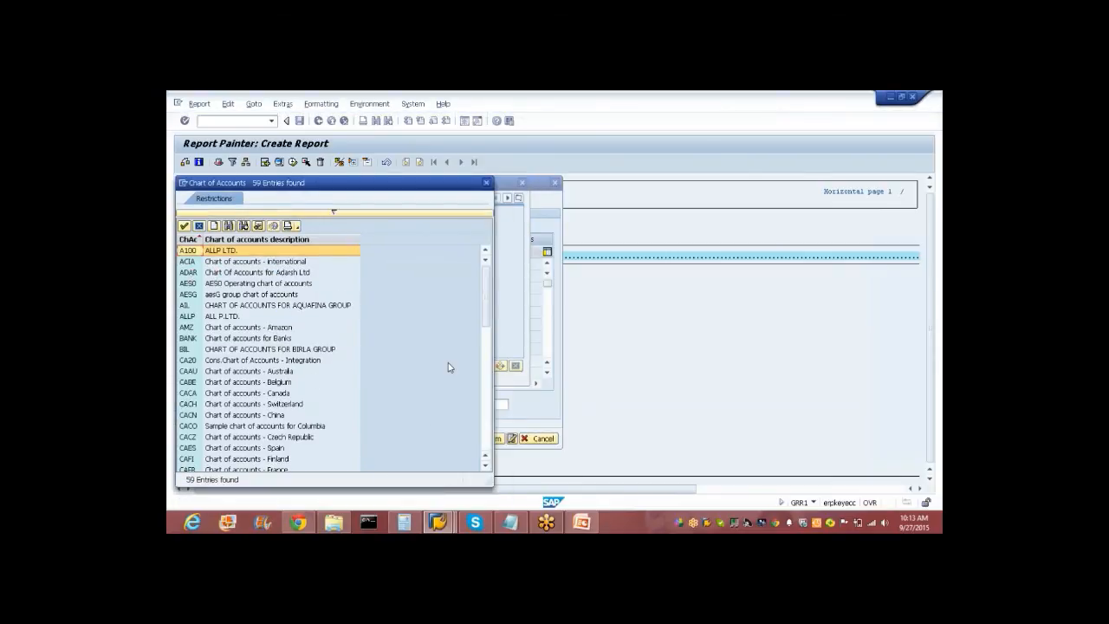
pyautogui.moveTo(485, 297); pyautogui.dragTo(485, 416)
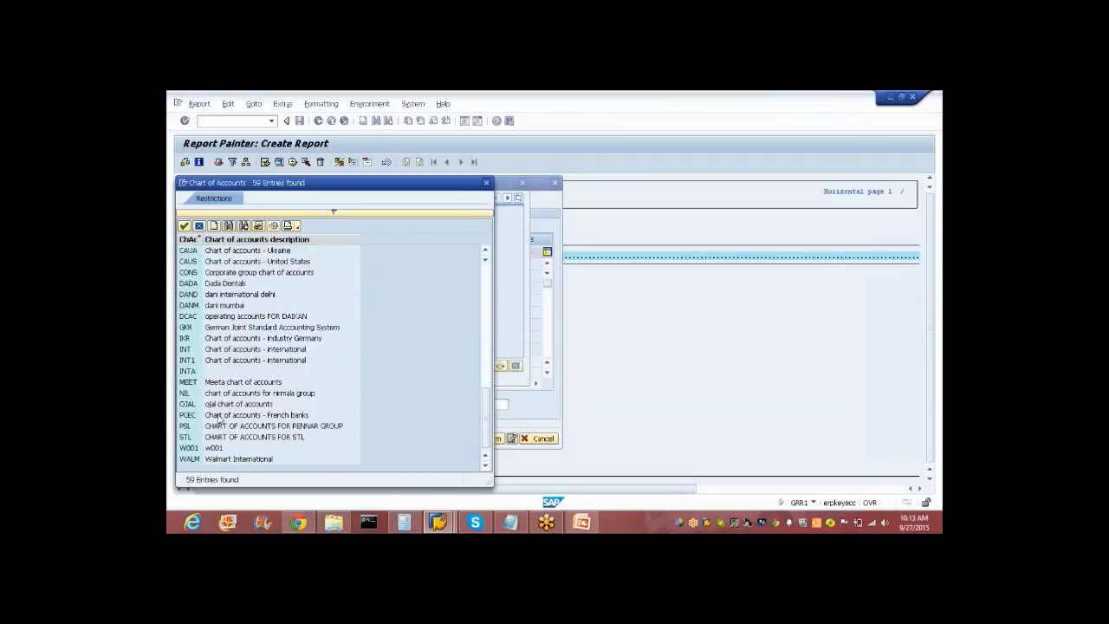
pyautogui.doubleClick(208, 459)
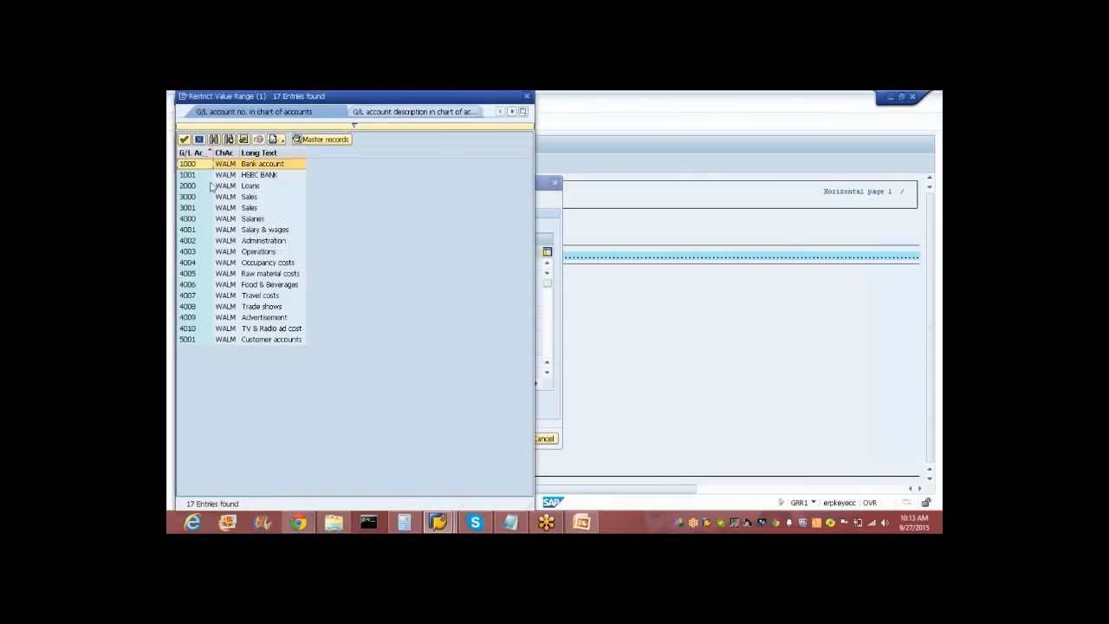
pyautogui.doubleClick(203, 251)
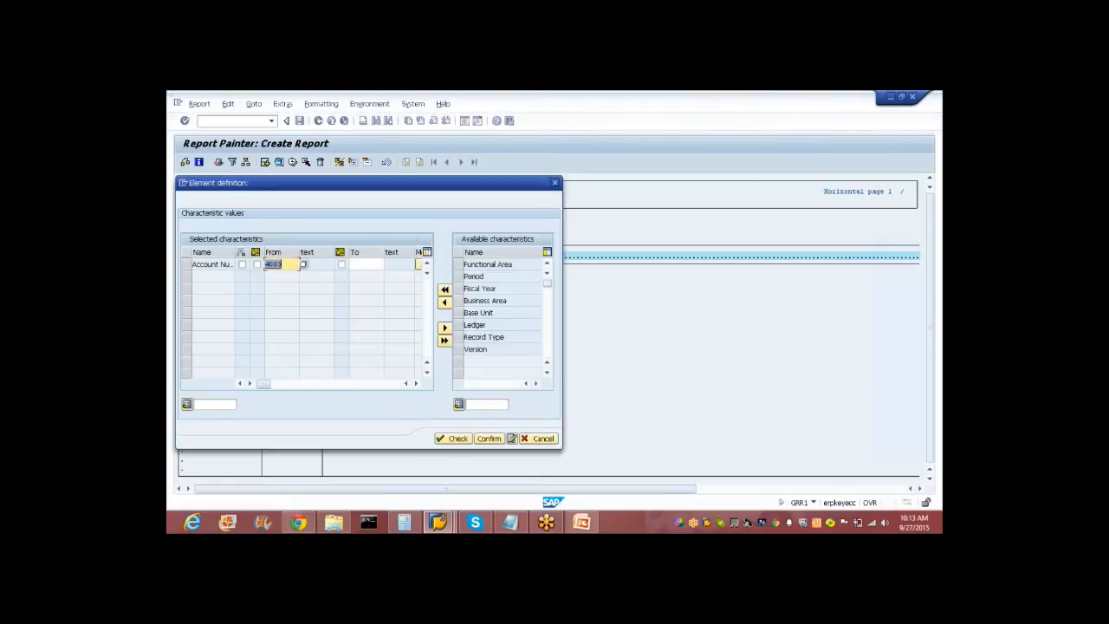
# Confirm the account 4003 row, save report ZW-EFU, and answer the save-before-exit prompt.
pyautogui.click(488, 438)
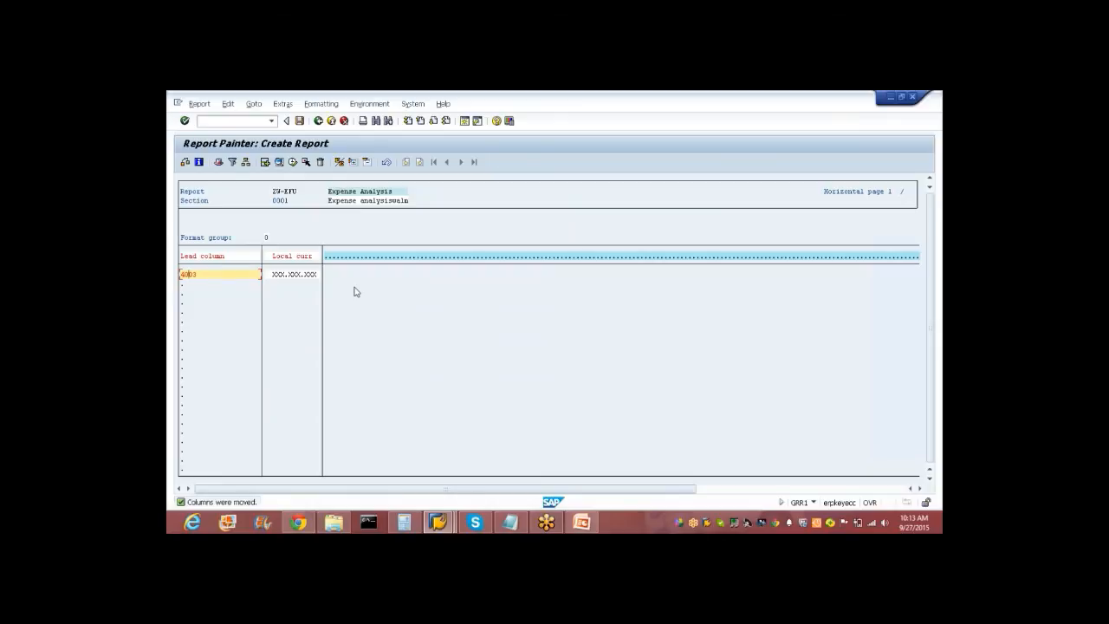
pyautogui.click(318, 121)
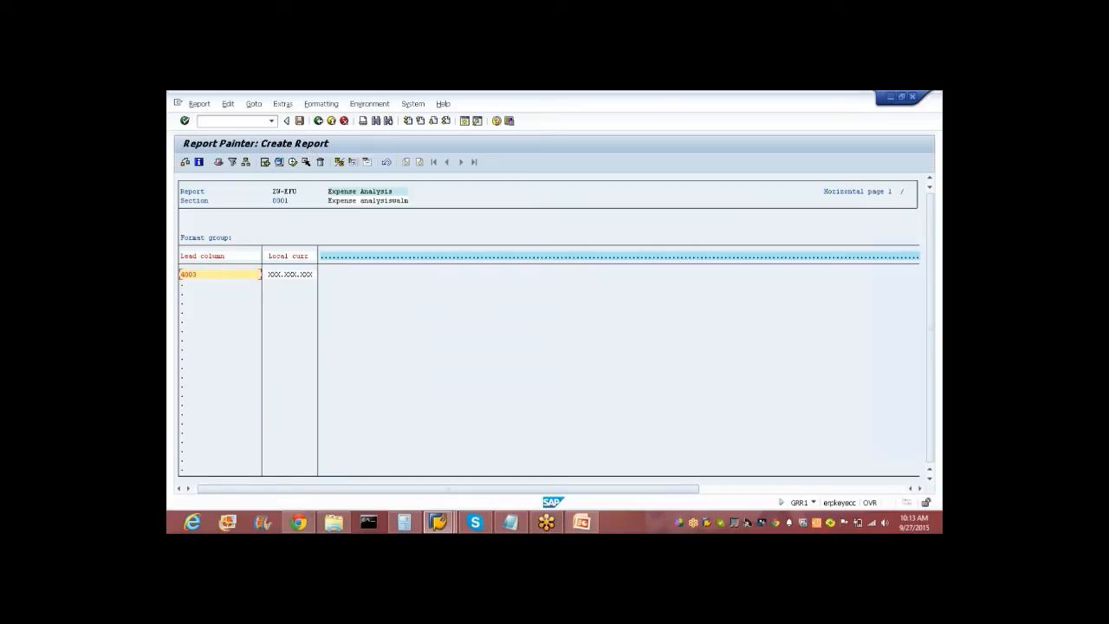
pyautogui.click(299, 122)
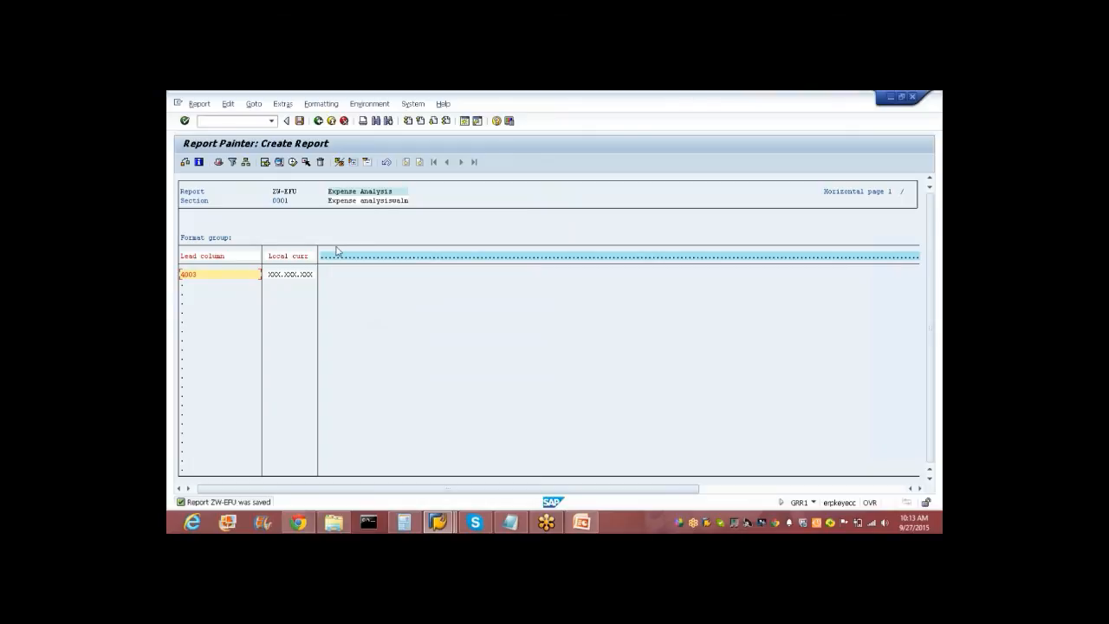
pyautogui.click(319, 121)
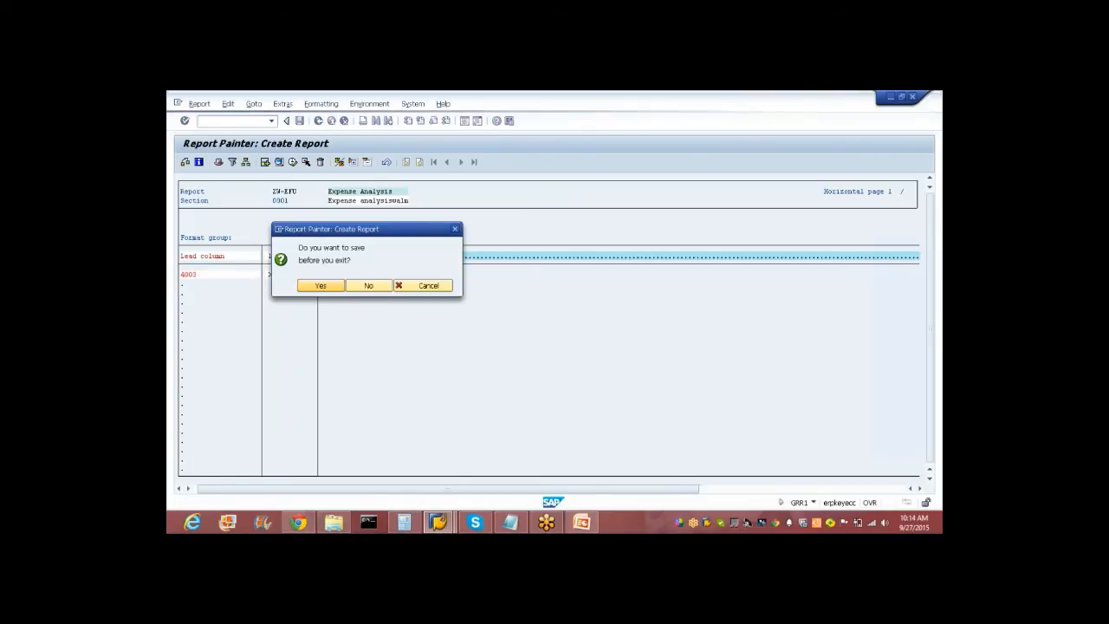
pyautogui.click(320, 285)
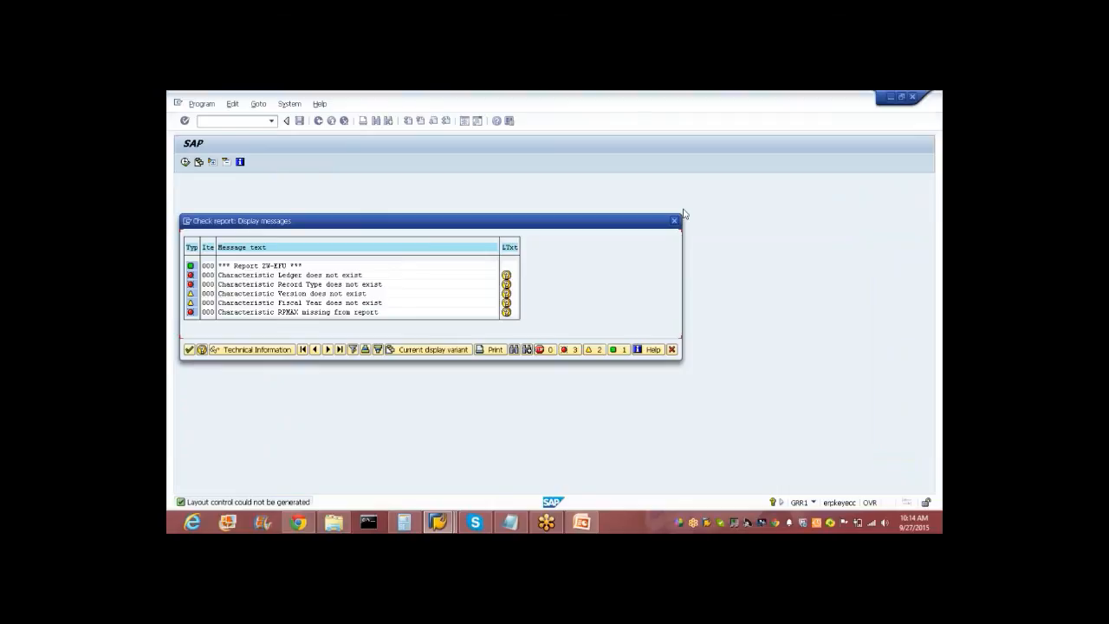
# Close the report check messages and exit Report Painter to the main menu.
pyautogui.click(674, 220)
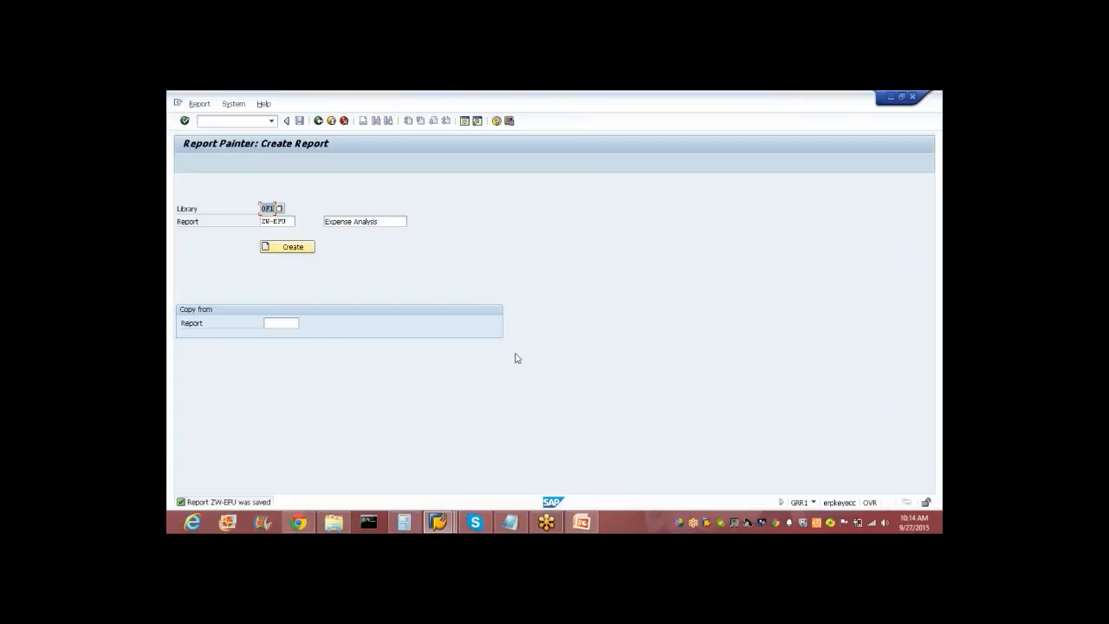
pyautogui.click(332, 122)
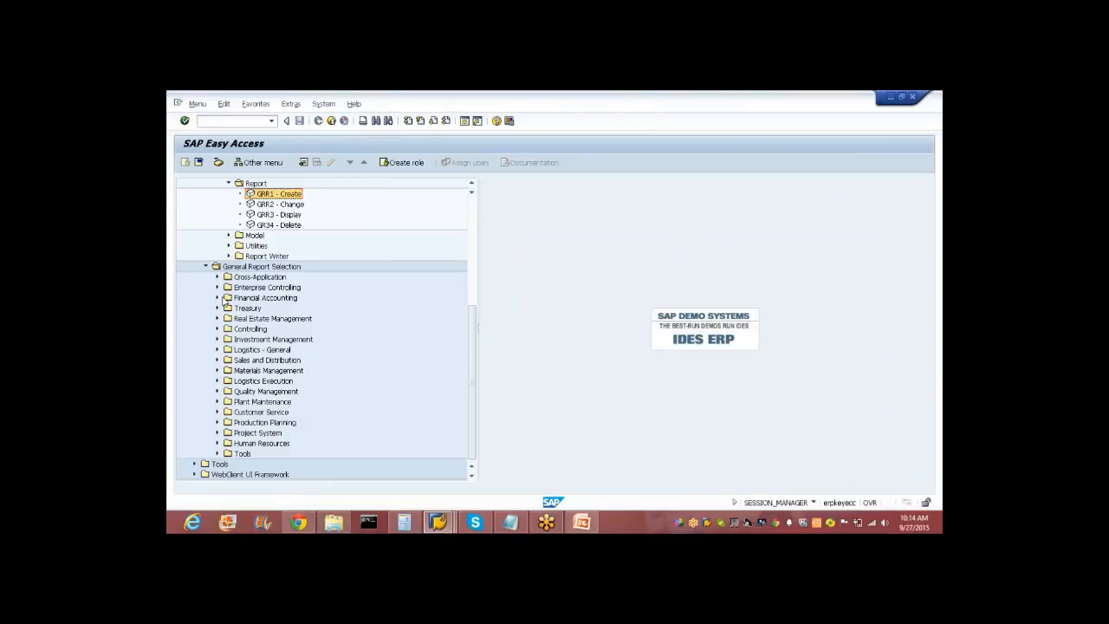
# Open KE31 Create Profitability Report via Accounting > Controlling > Profitability Analysis > Information System > Define Report.
pyautogui.scroll(7, 472, 279)
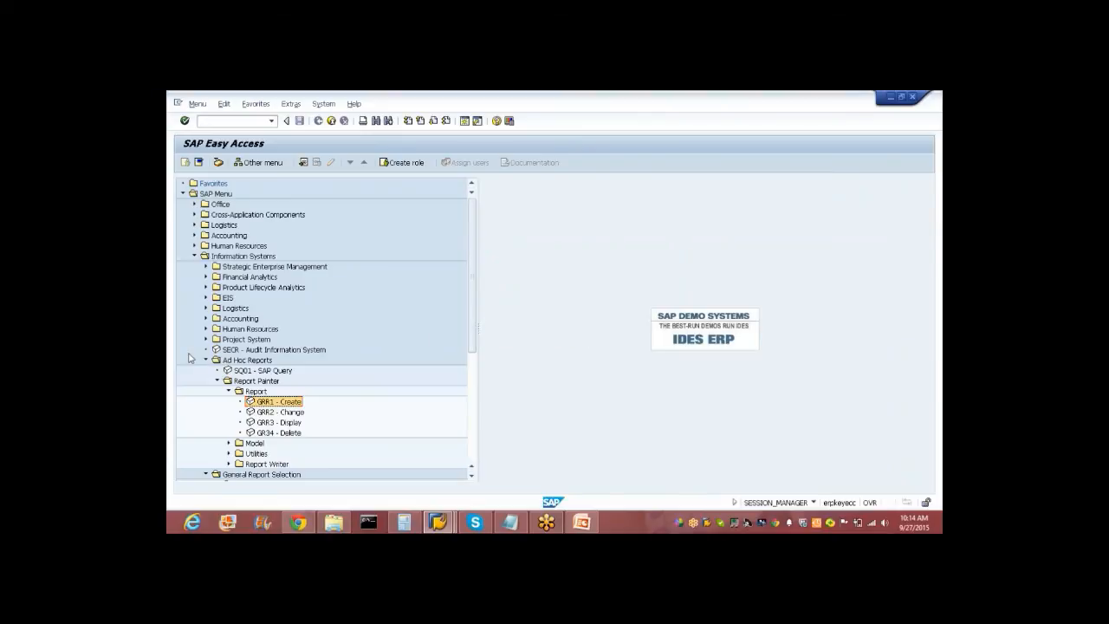
pyautogui.click(195, 256)
pyautogui.click(195, 234)
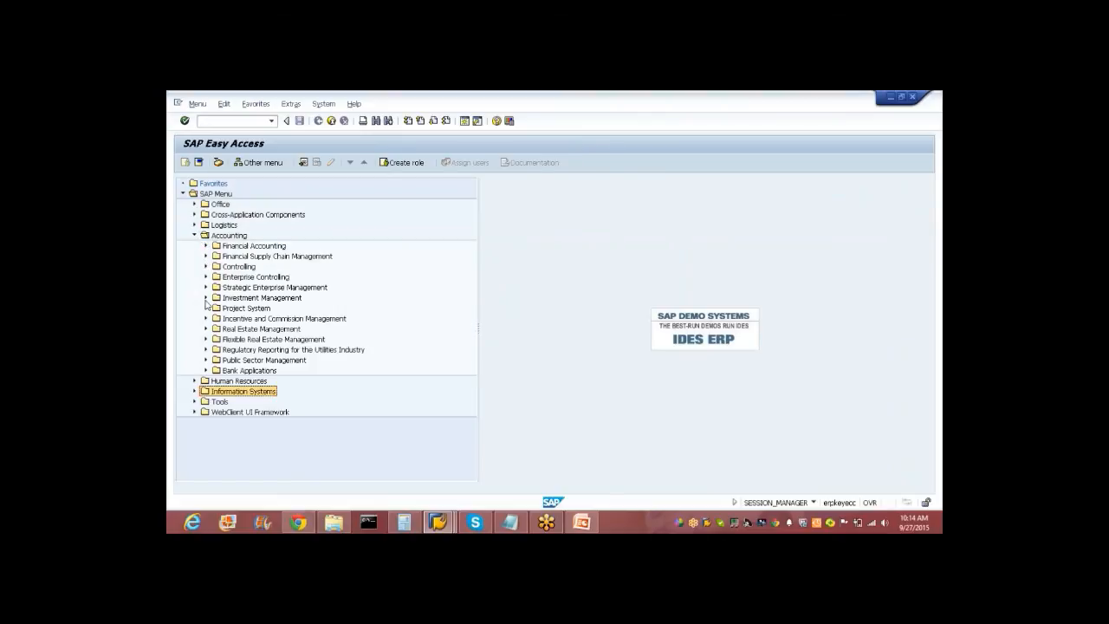
pyautogui.click(205, 266)
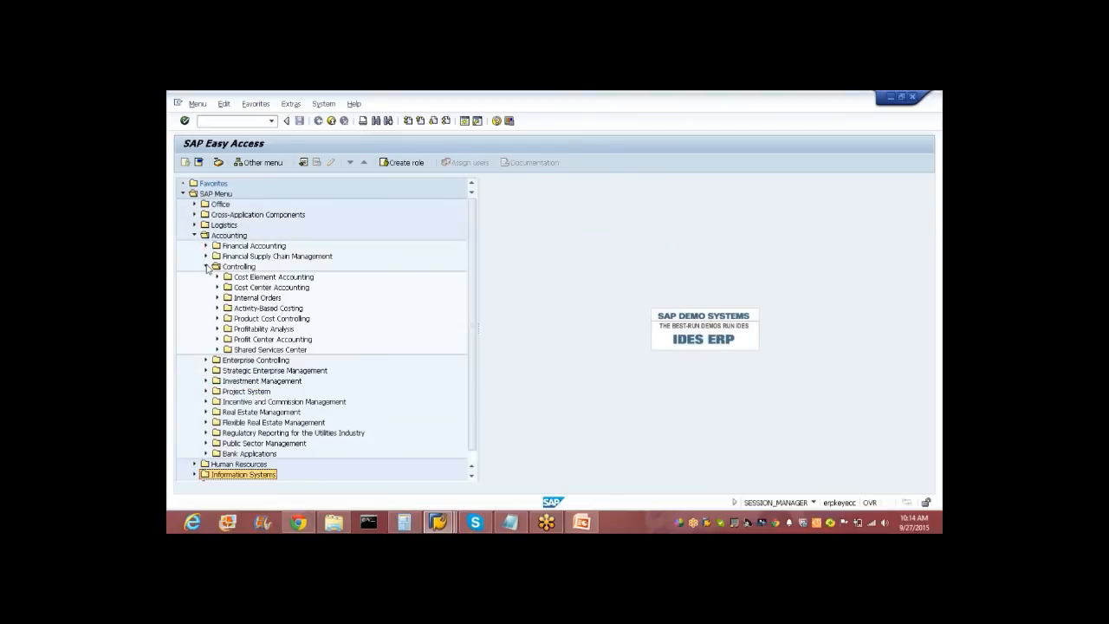
pyautogui.click(217, 329)
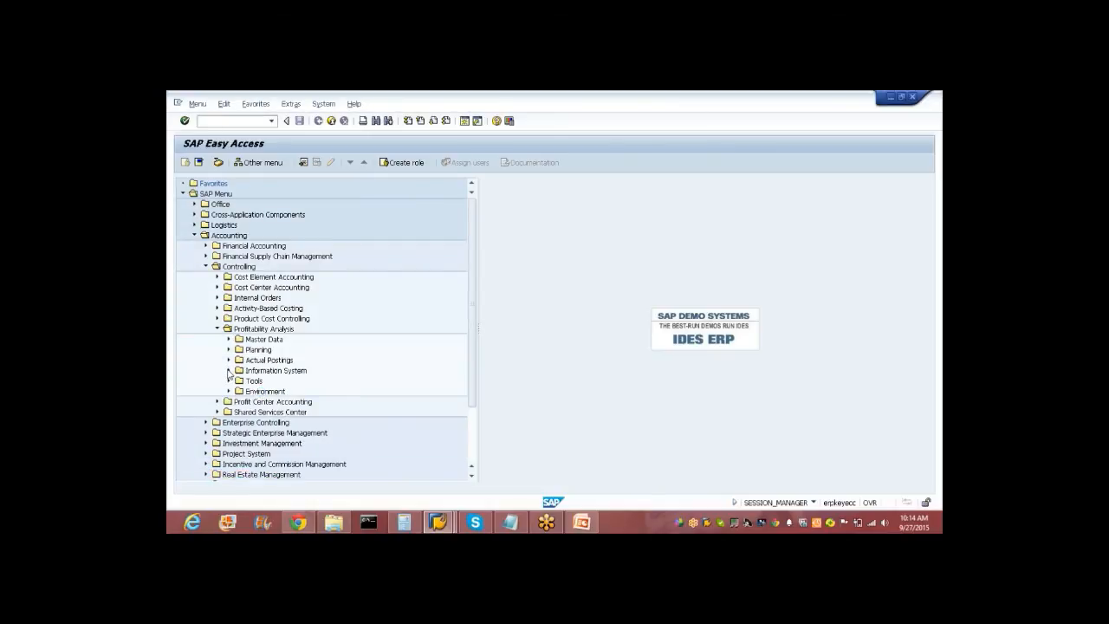
pyautogui.click(228, 371)
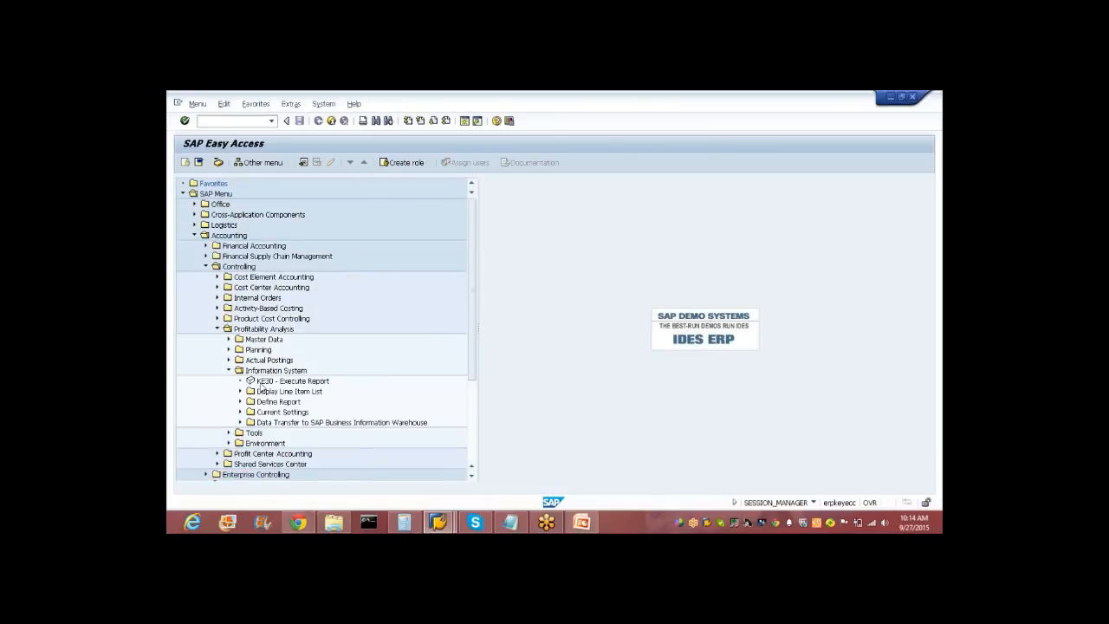
pyautogui.click(258, 382)
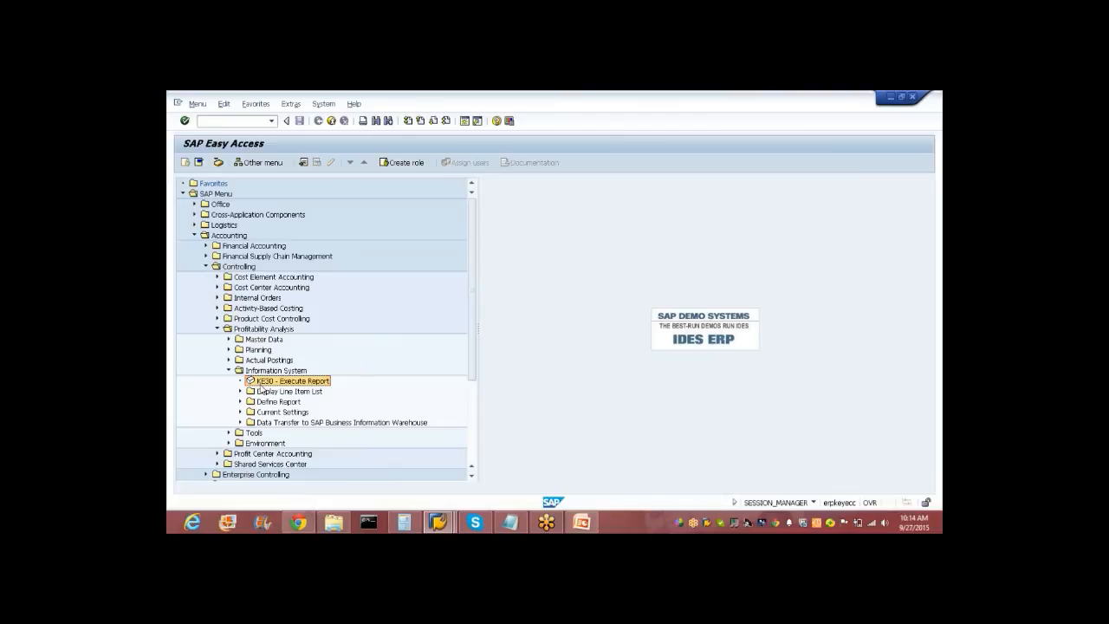
pyautogui.click(240, 402)
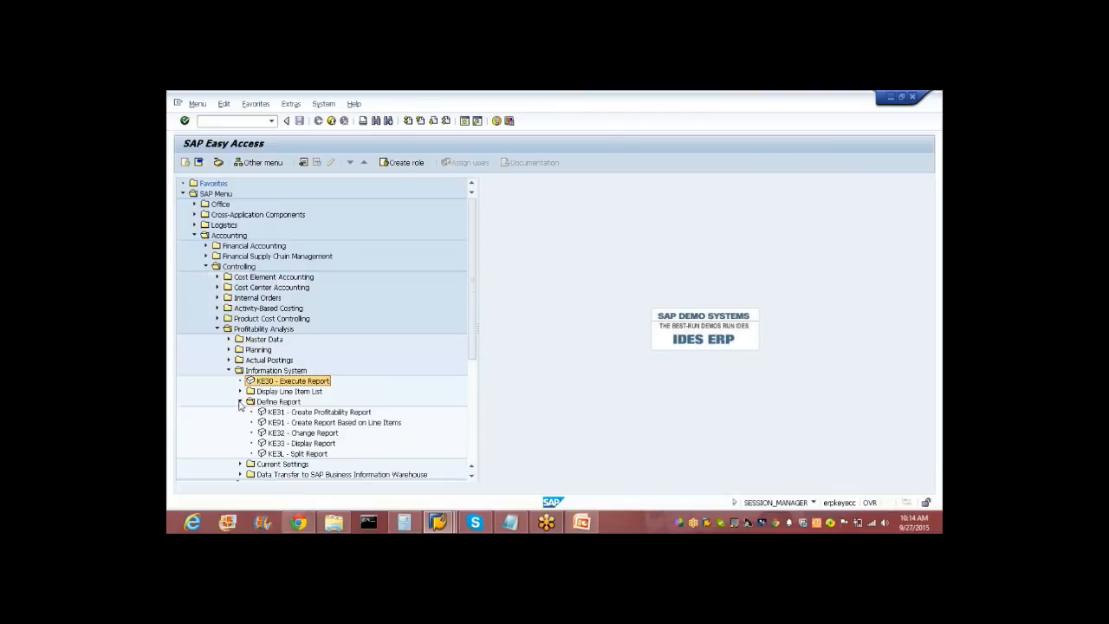
pyautogui.click(275, 414)
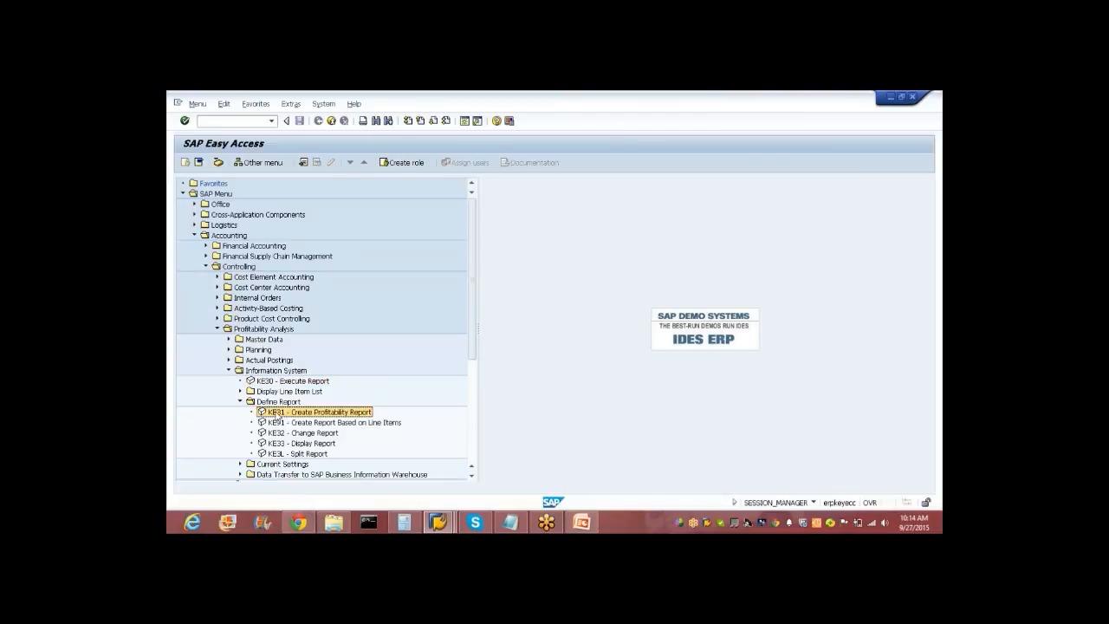
pyautogui.doubleClick(275, 413)
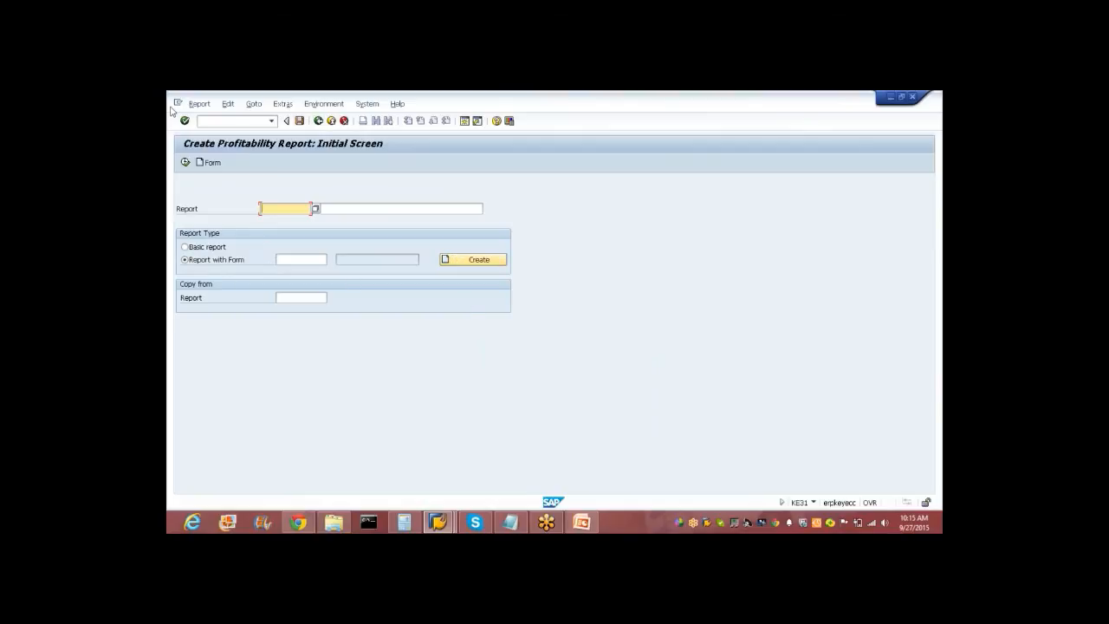
# Browse the Report and Environment menus, return to SAP Easy Access, and collapse Define Report.
pyautogui.click(199, 103)
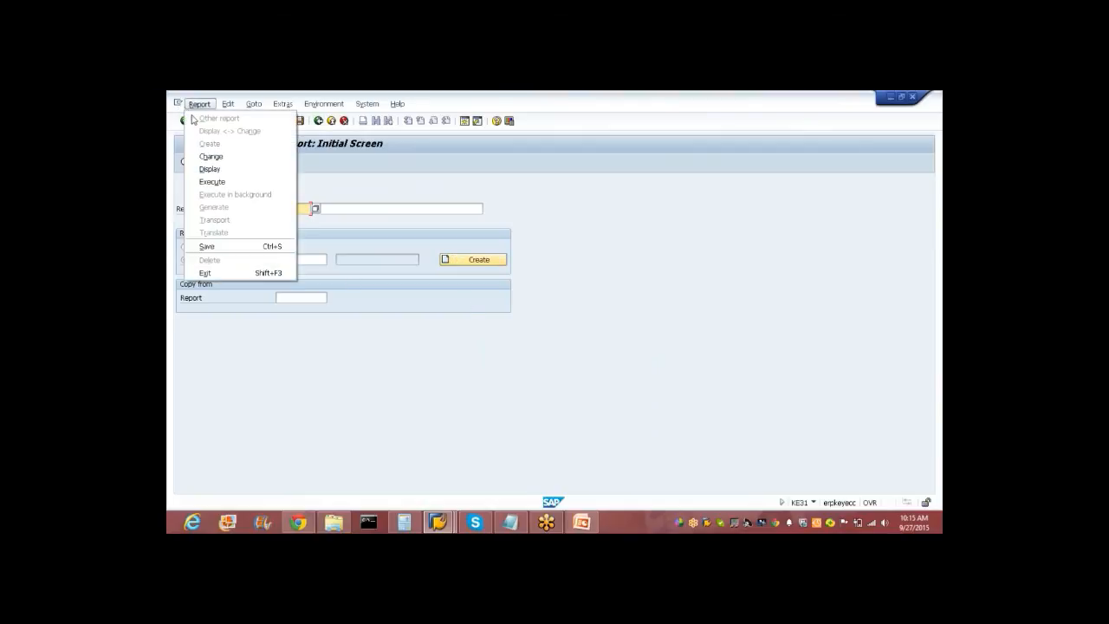
pyautogui.click(217, 169)
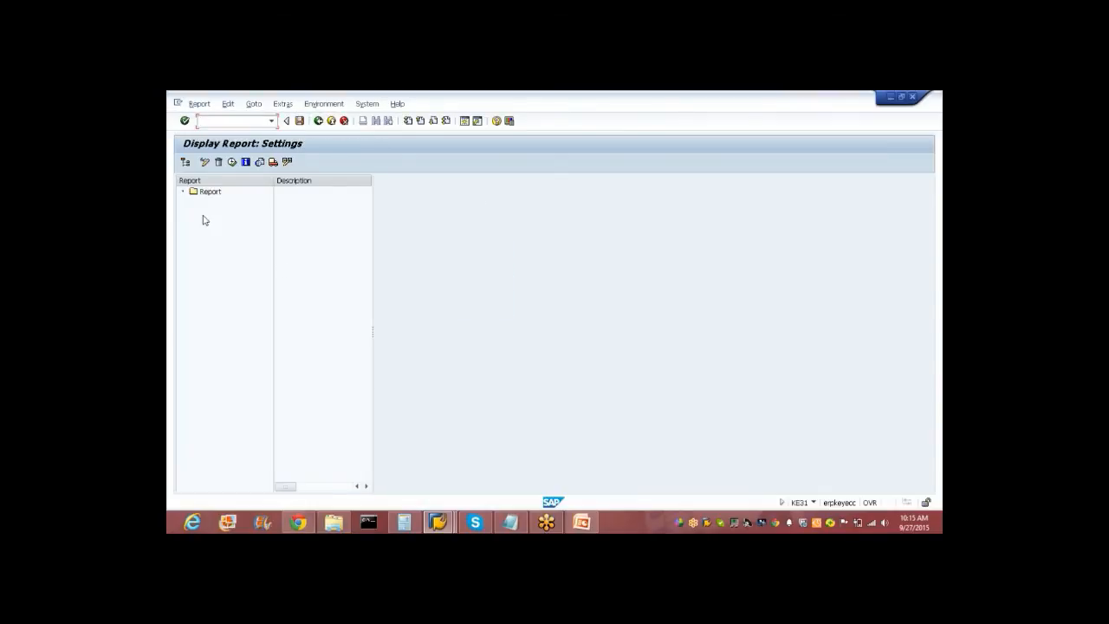
pyautogui.click(321, 105)
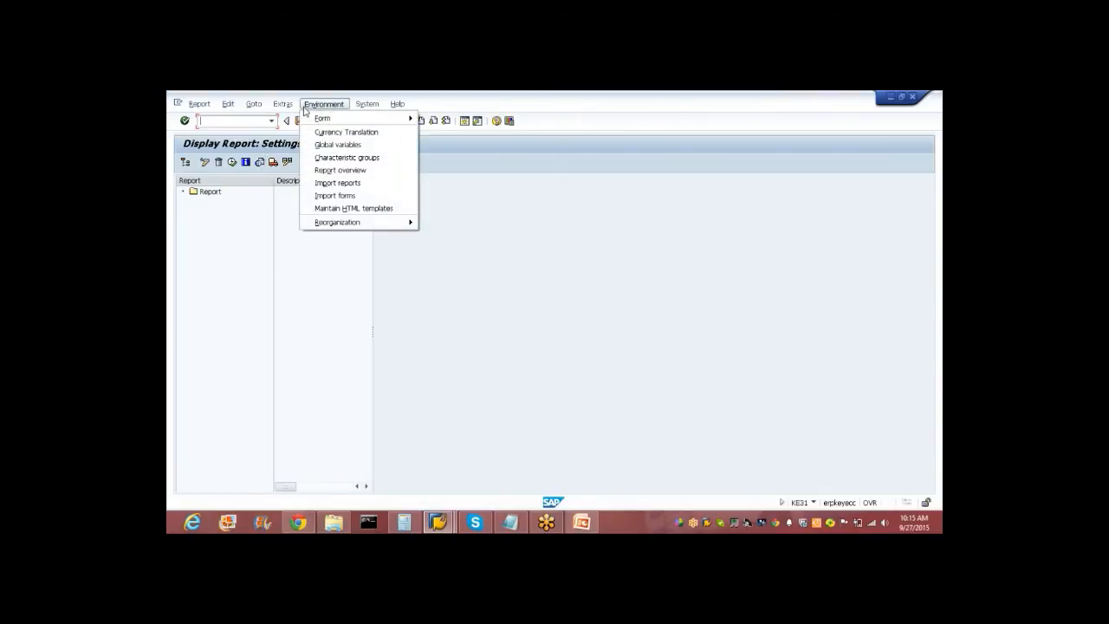
pyautogui.moveTo(284, 106)
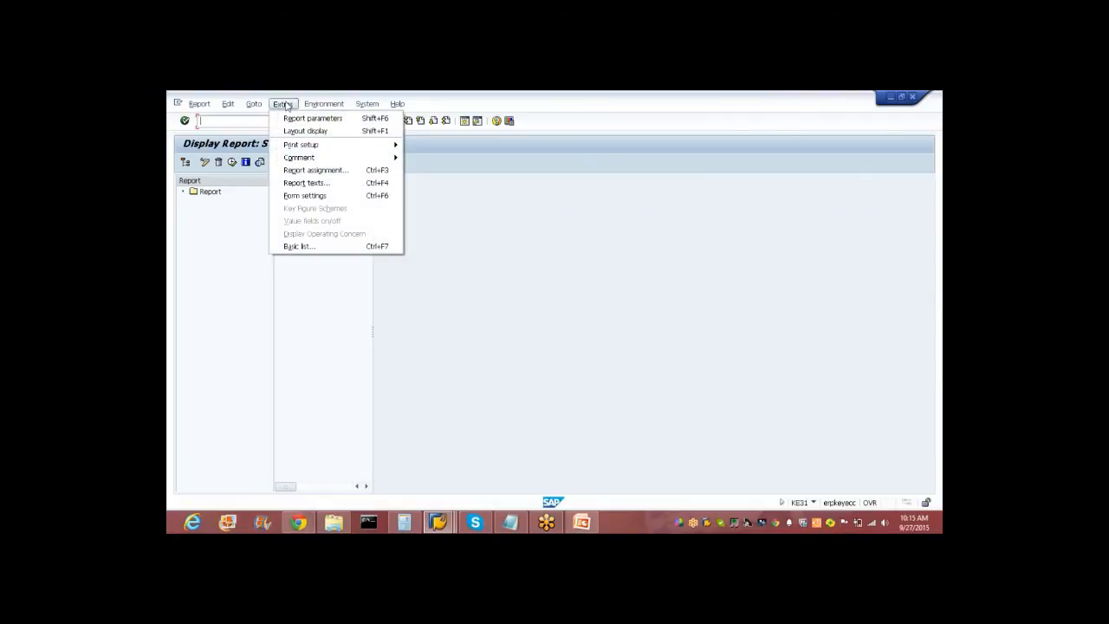
pyautogui.click(250, 257)
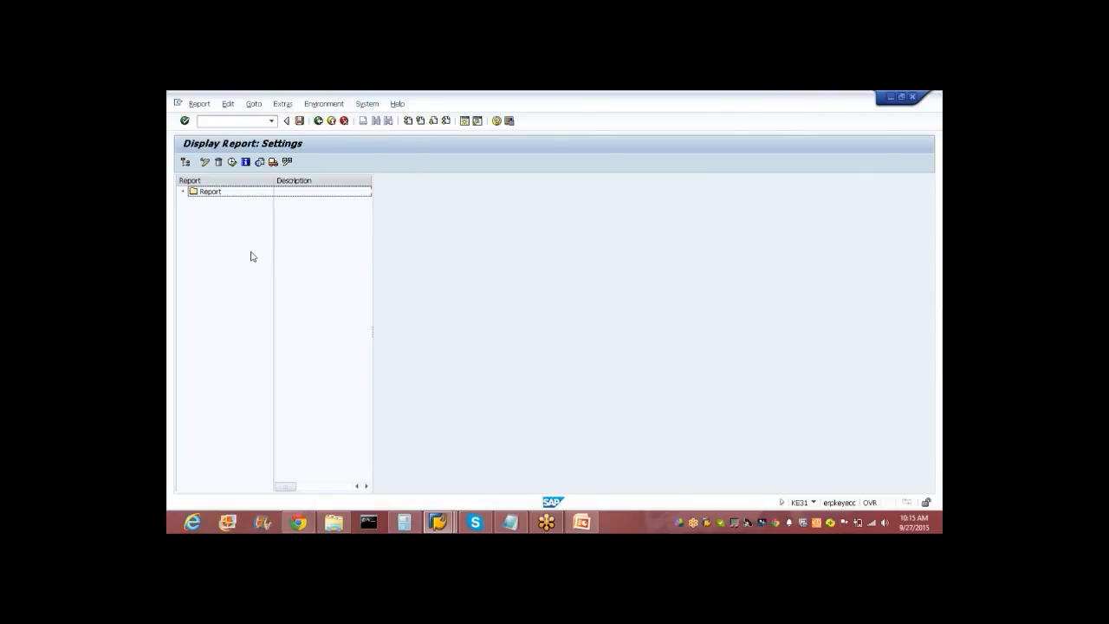
pyautogui.click(318, 120)
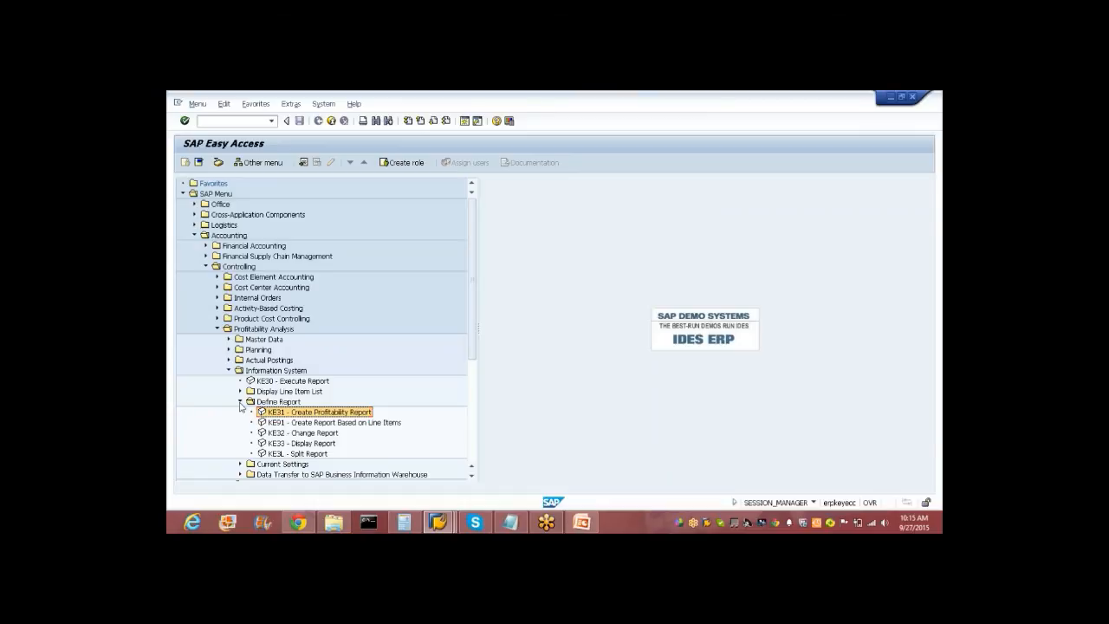
pyautogui.click(241, 403)
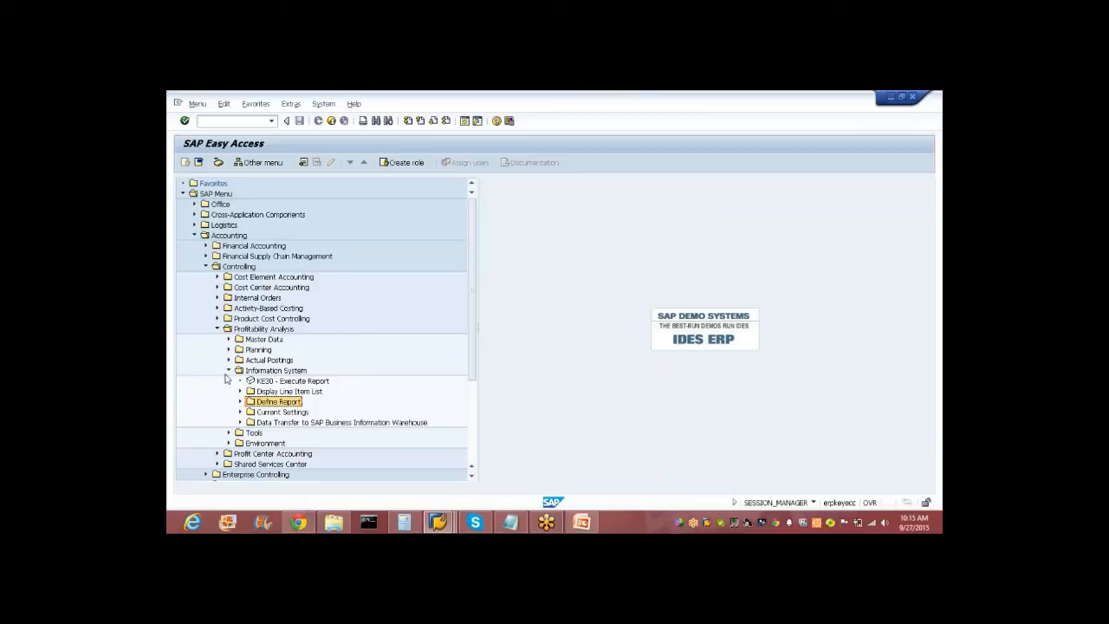
# Switch to the PowerPoint deck and show the Course Summary slide, 49 of 49.
pyautogui.click(581, 521)
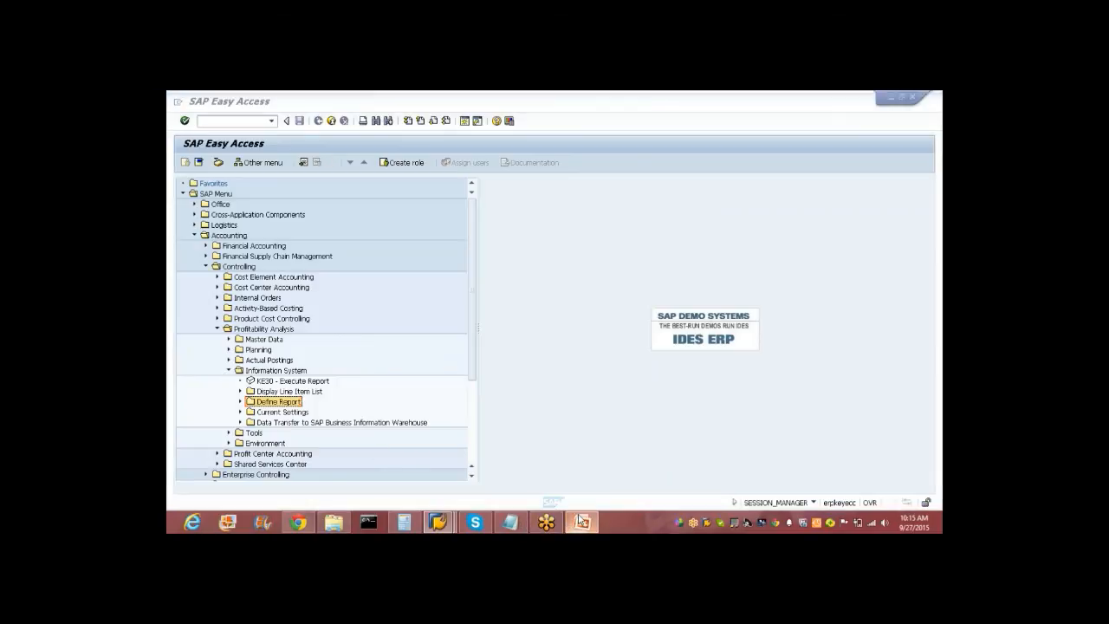
pyautogui.press('Down')
pyautogui.press('Up')
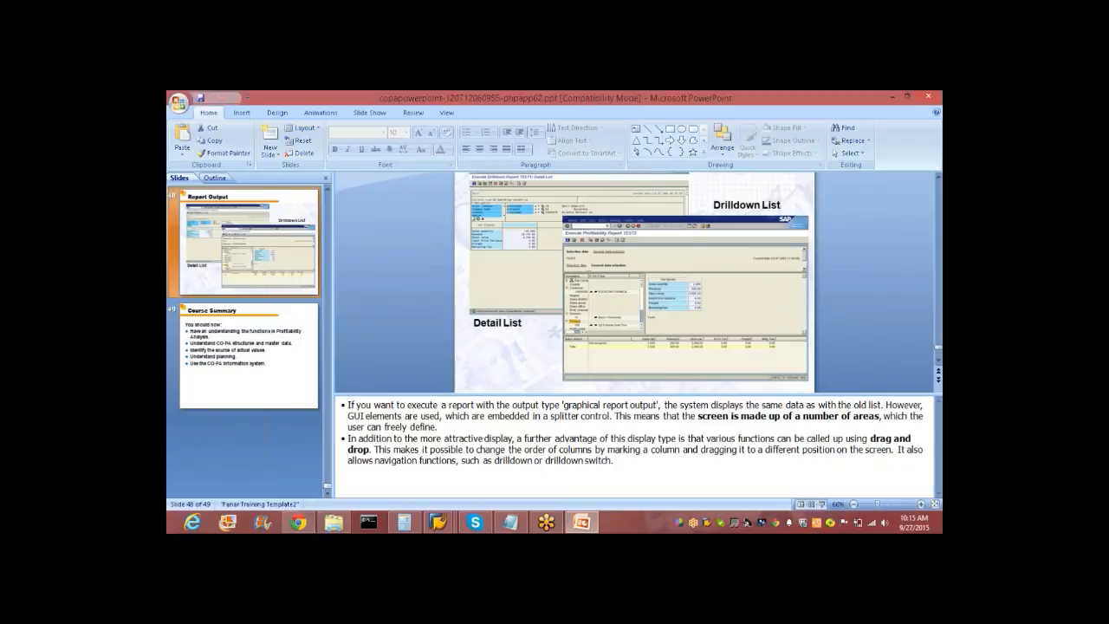
pyautogui.click(215, 326)
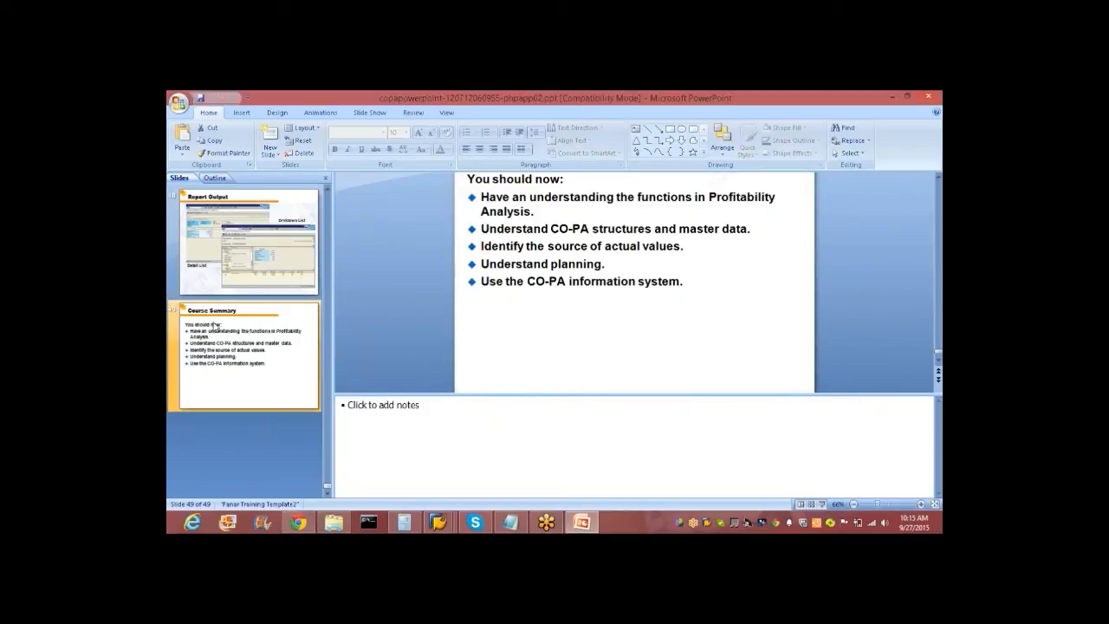